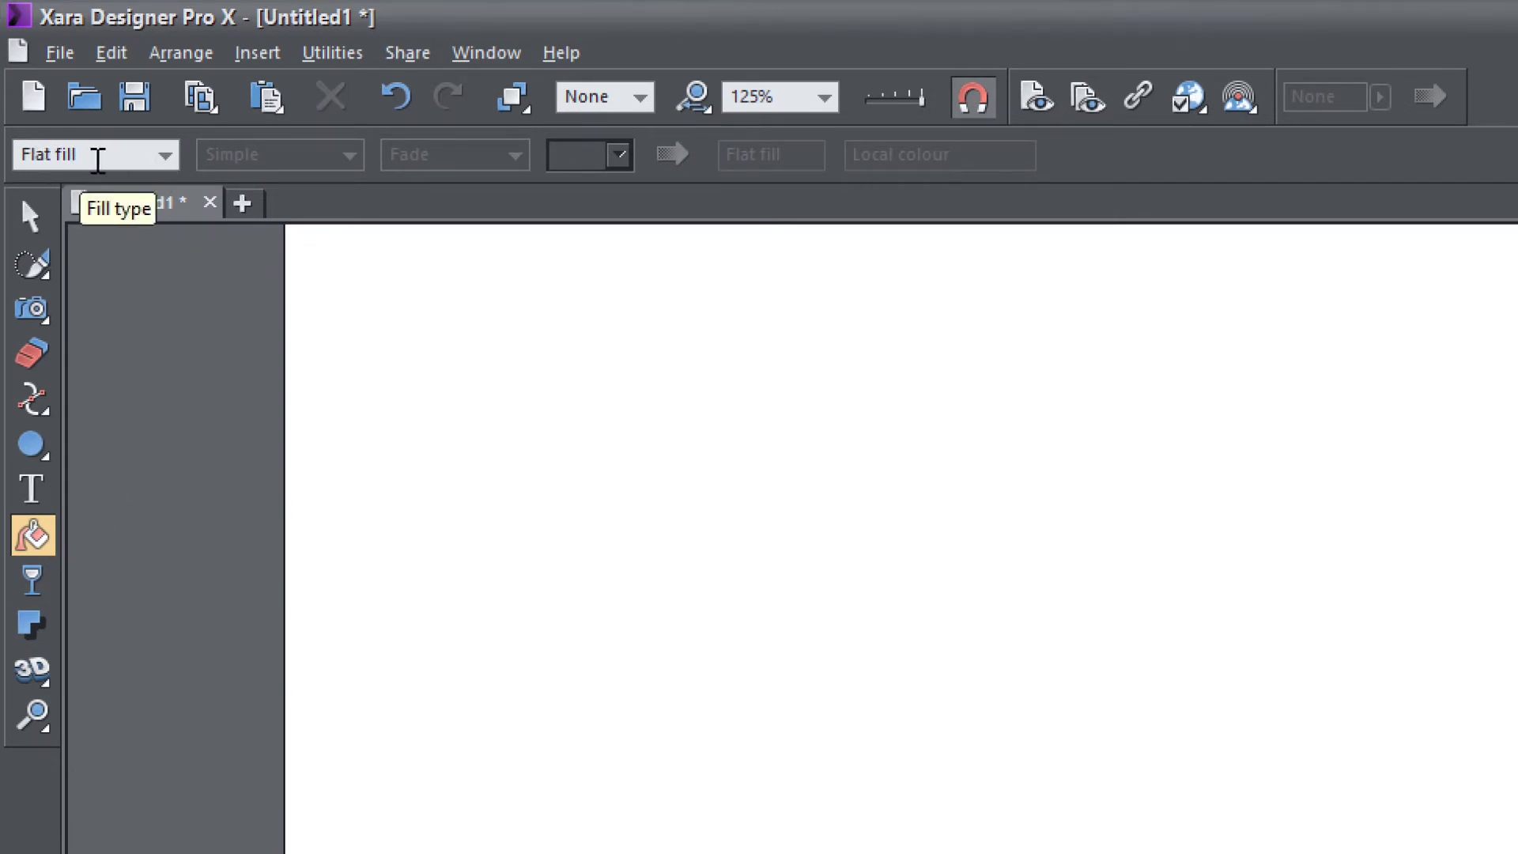
pyautogui.click(163, 157)
pyautogui.click(164, 157)
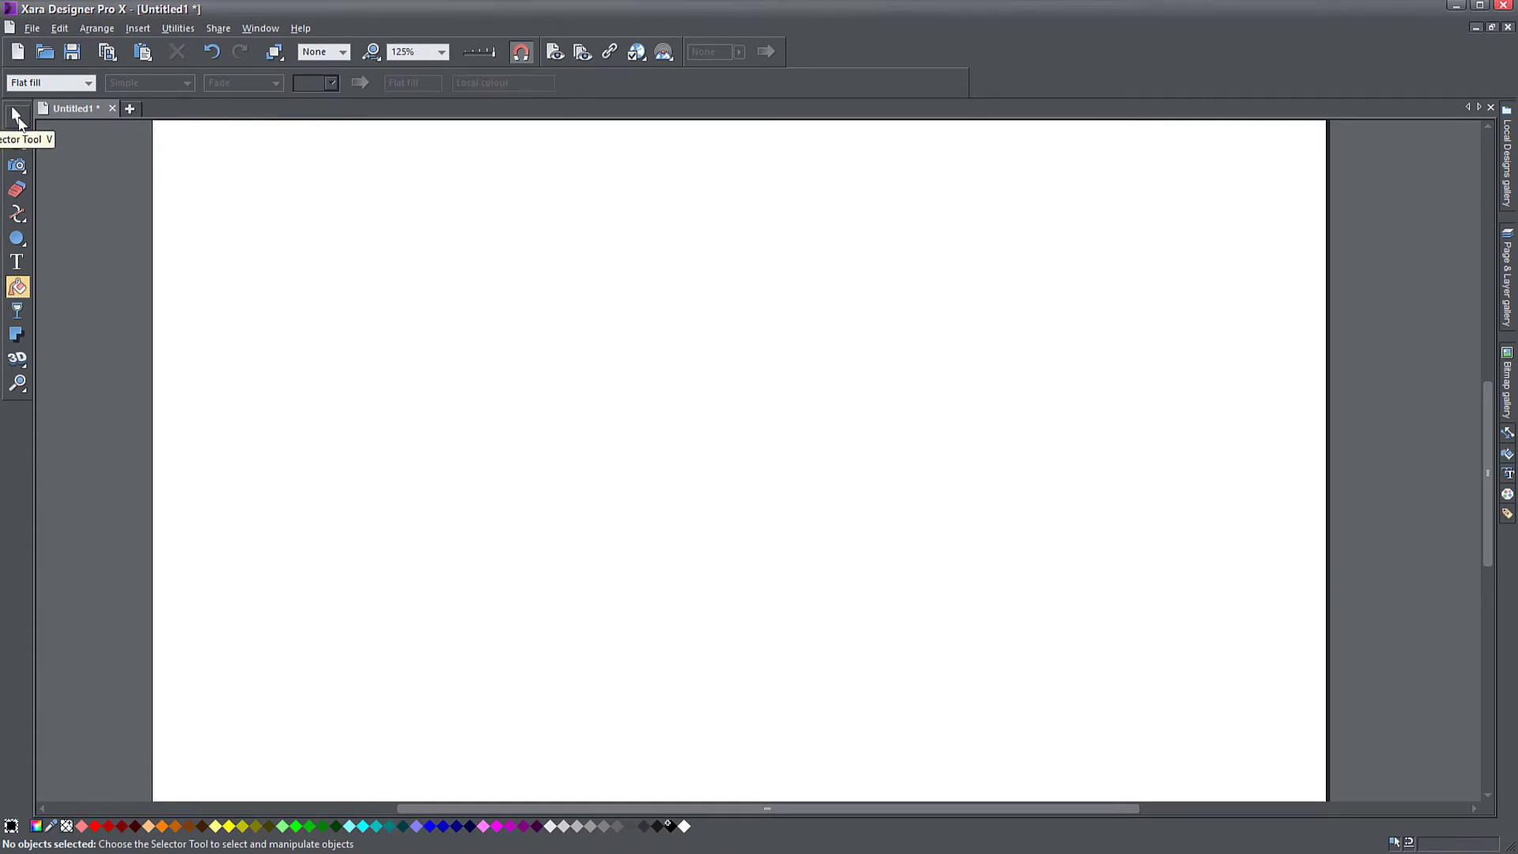
# Draw a rectangle about 18.5 by 11.4 cm in the middle of the page and make its corners square
pyautogui.click(17, 117)
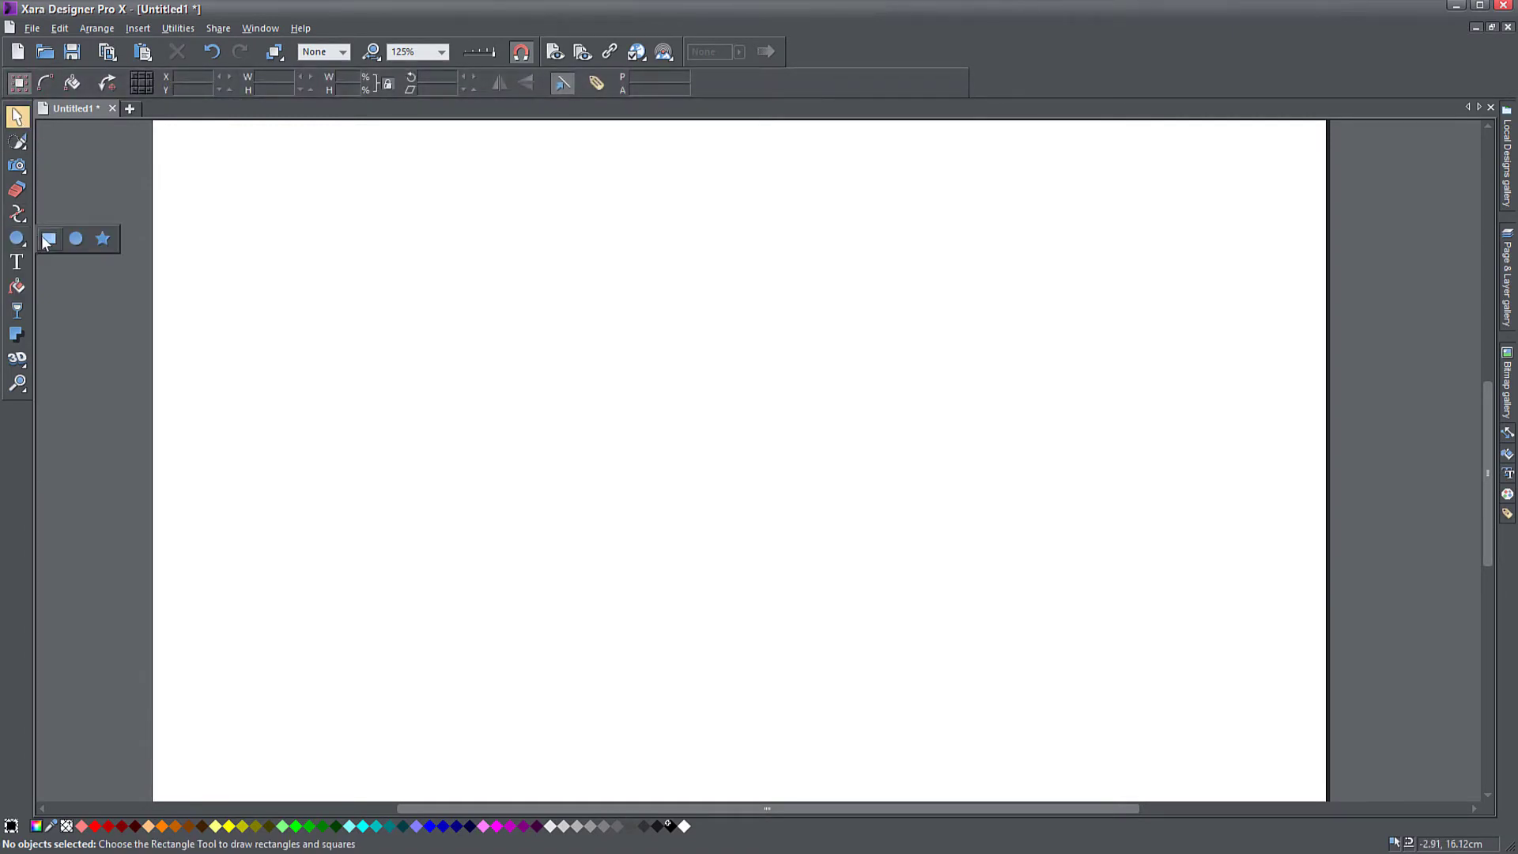
pyautogui.click(47, 238)
pyautogui.moveTo(396, 237); pyautogui.dragTo(1128, 685)
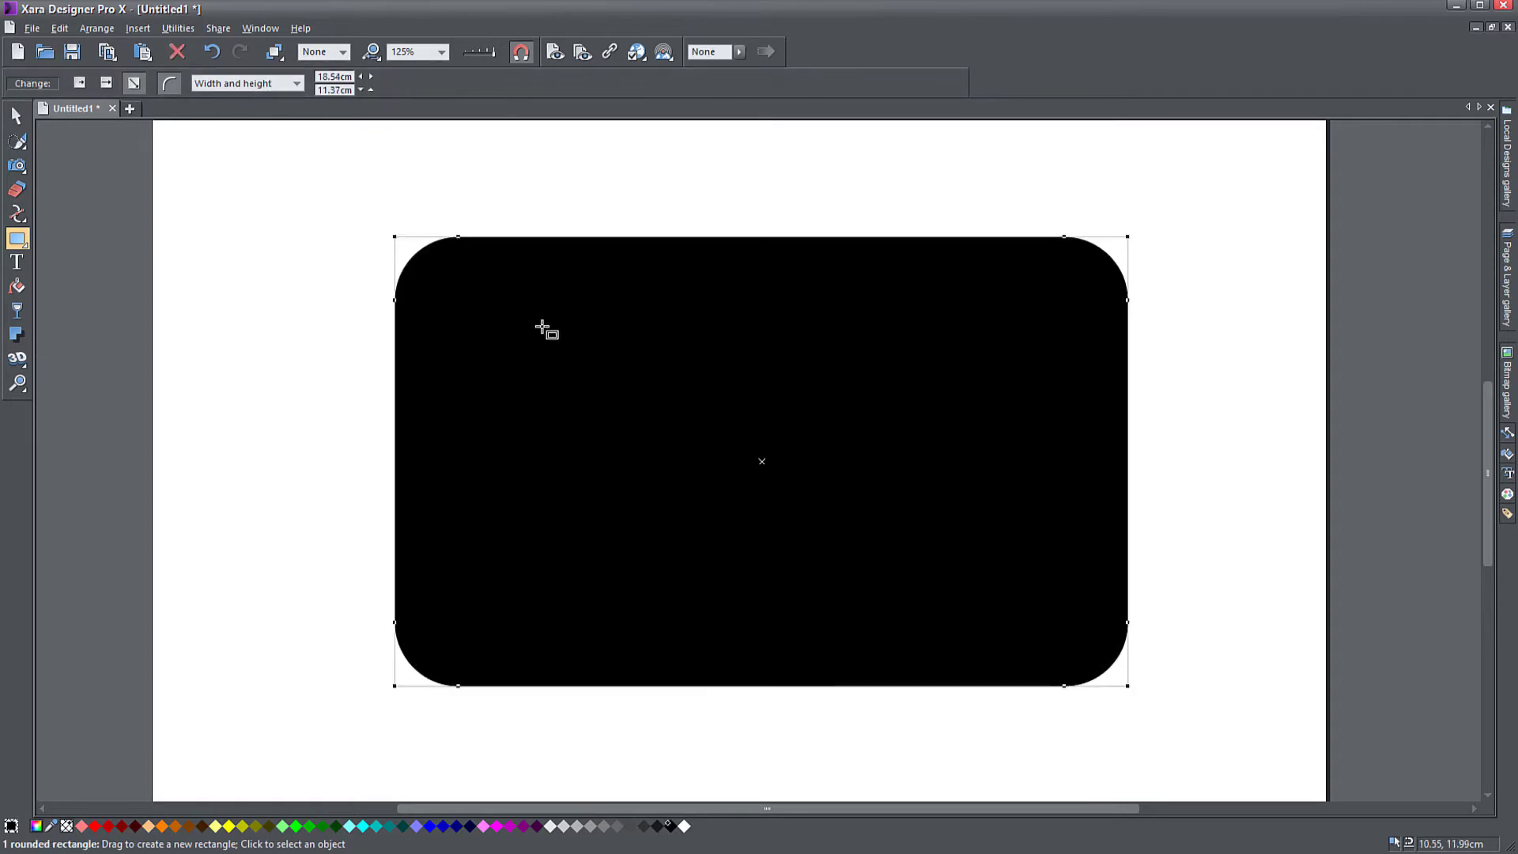
pyautogui.click(168, 82)
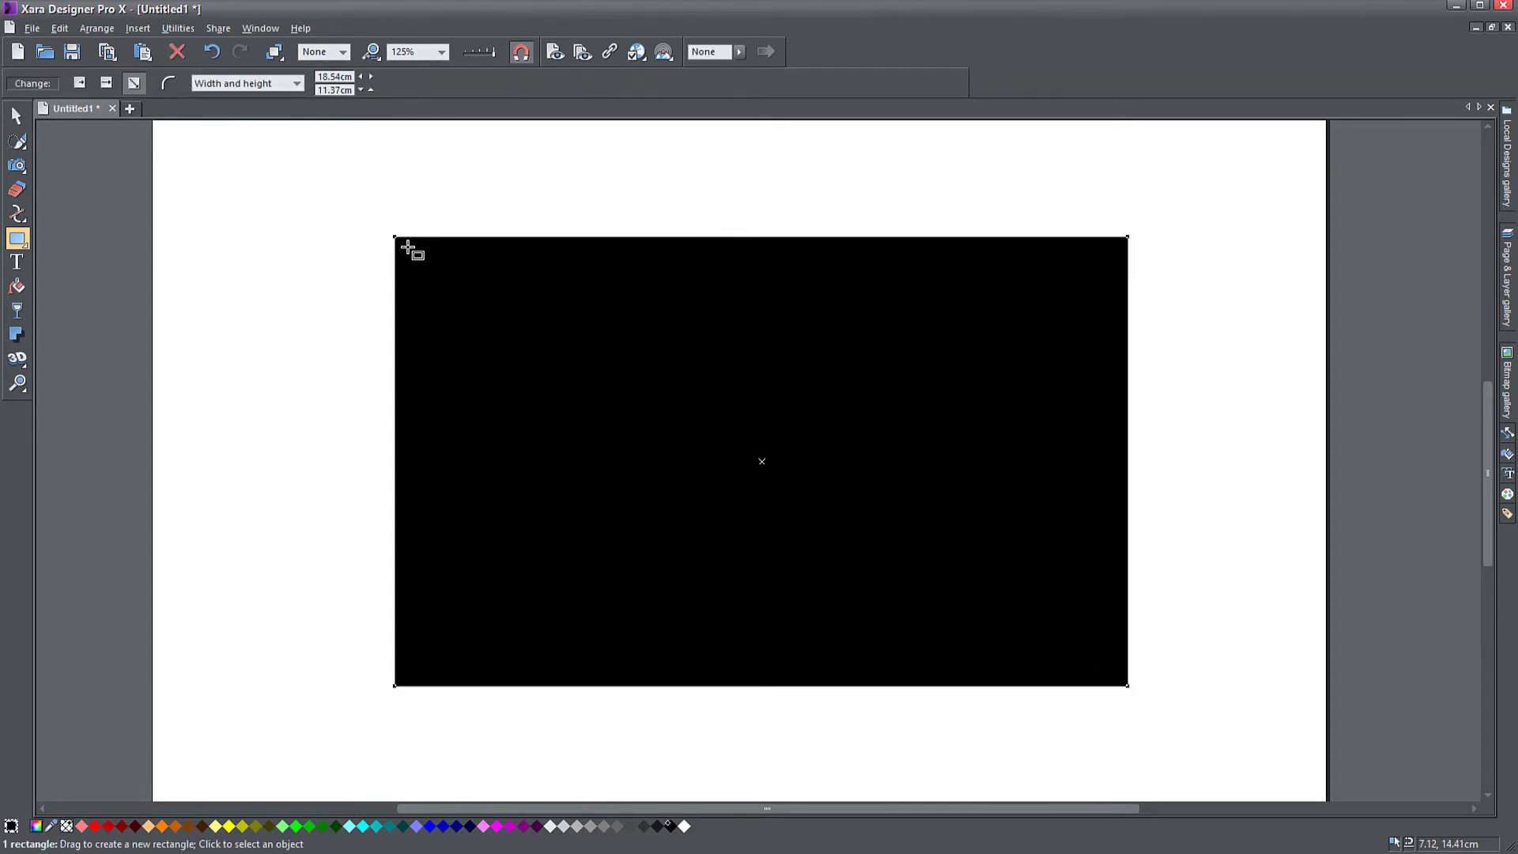
# Move the rectangle slightly up and to the left, to about X 5.98 cm, Y 4.01 cm
pyautogui.click(17, 116)
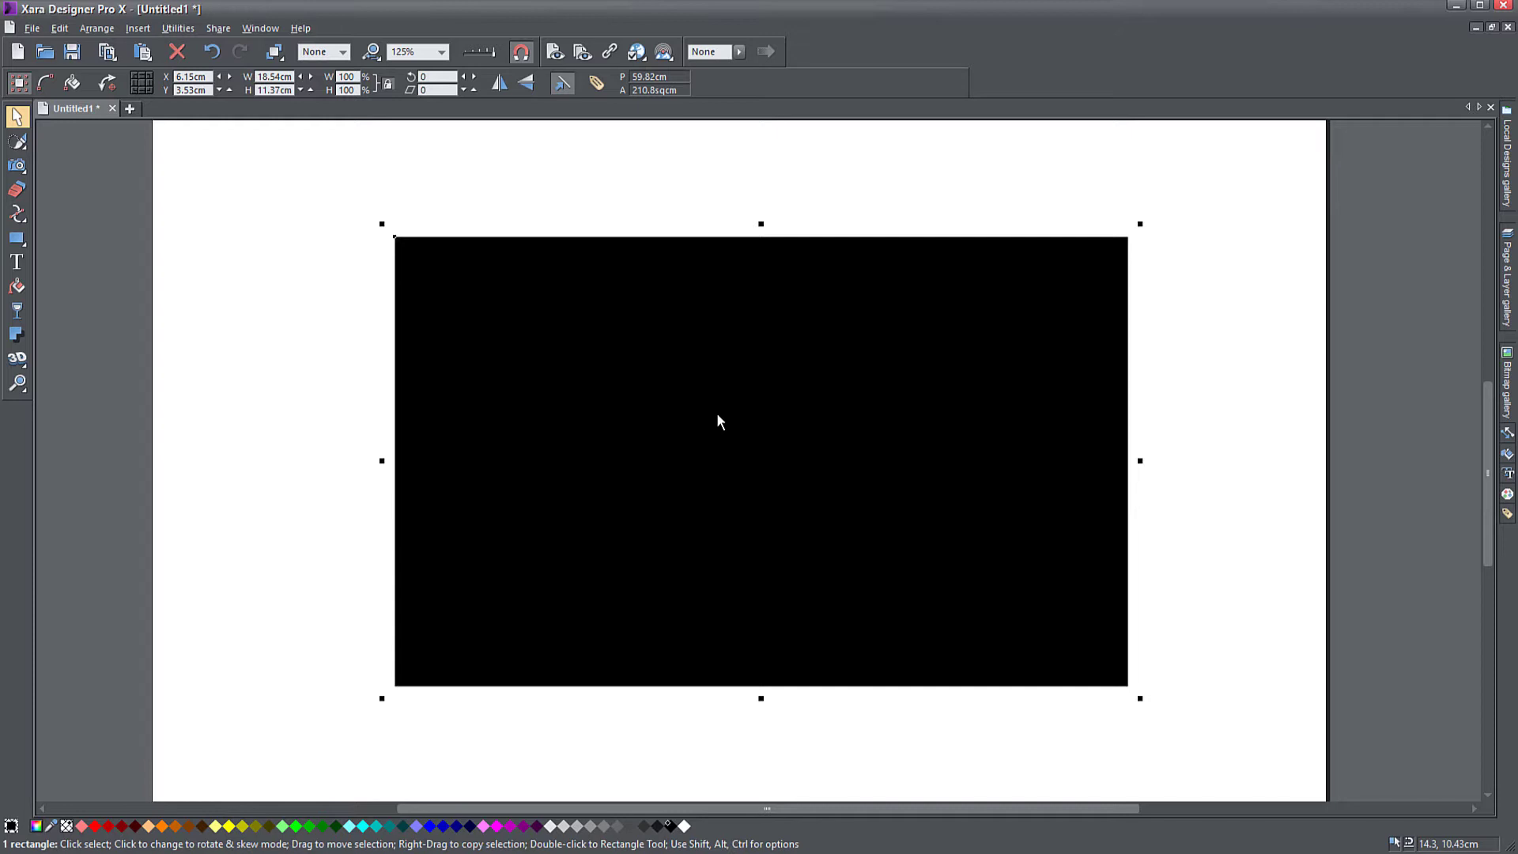
pyautogui.moveTo(721, 413)
pyautogui.mouseDown()
pyautogui.moveTo(704, 372)
pyautogui.moveTo(725, 404)
pyautogui.mouseUp()
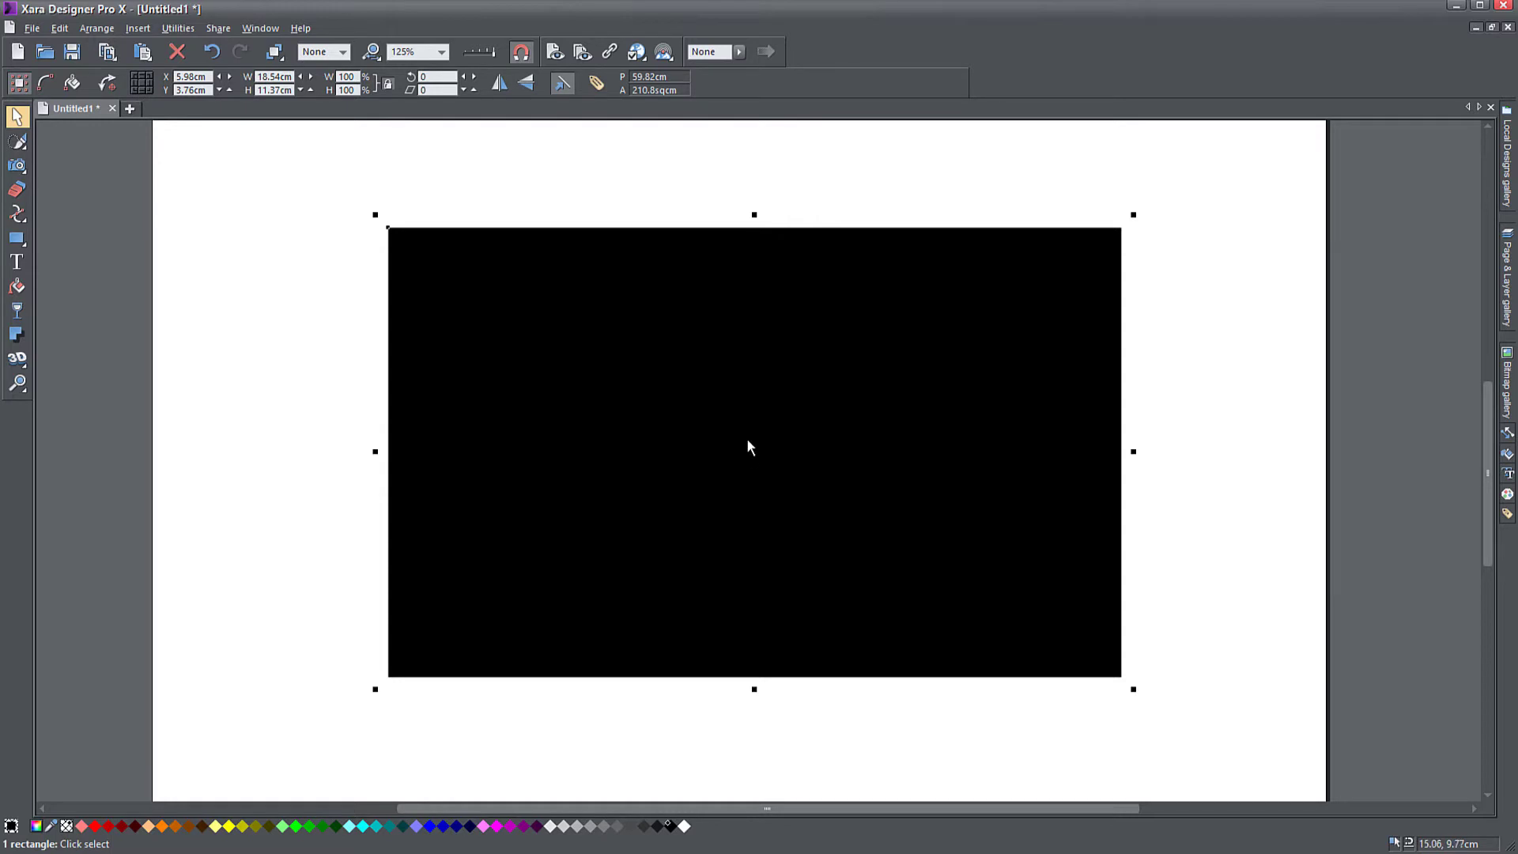
pyautogui.moveTo(745, 464)
pyautogui.mouseDown()
pyautogui.moveTo(779, 430)
pyautogui.moveTo(745, 453)
pyautogui.mouseUp()
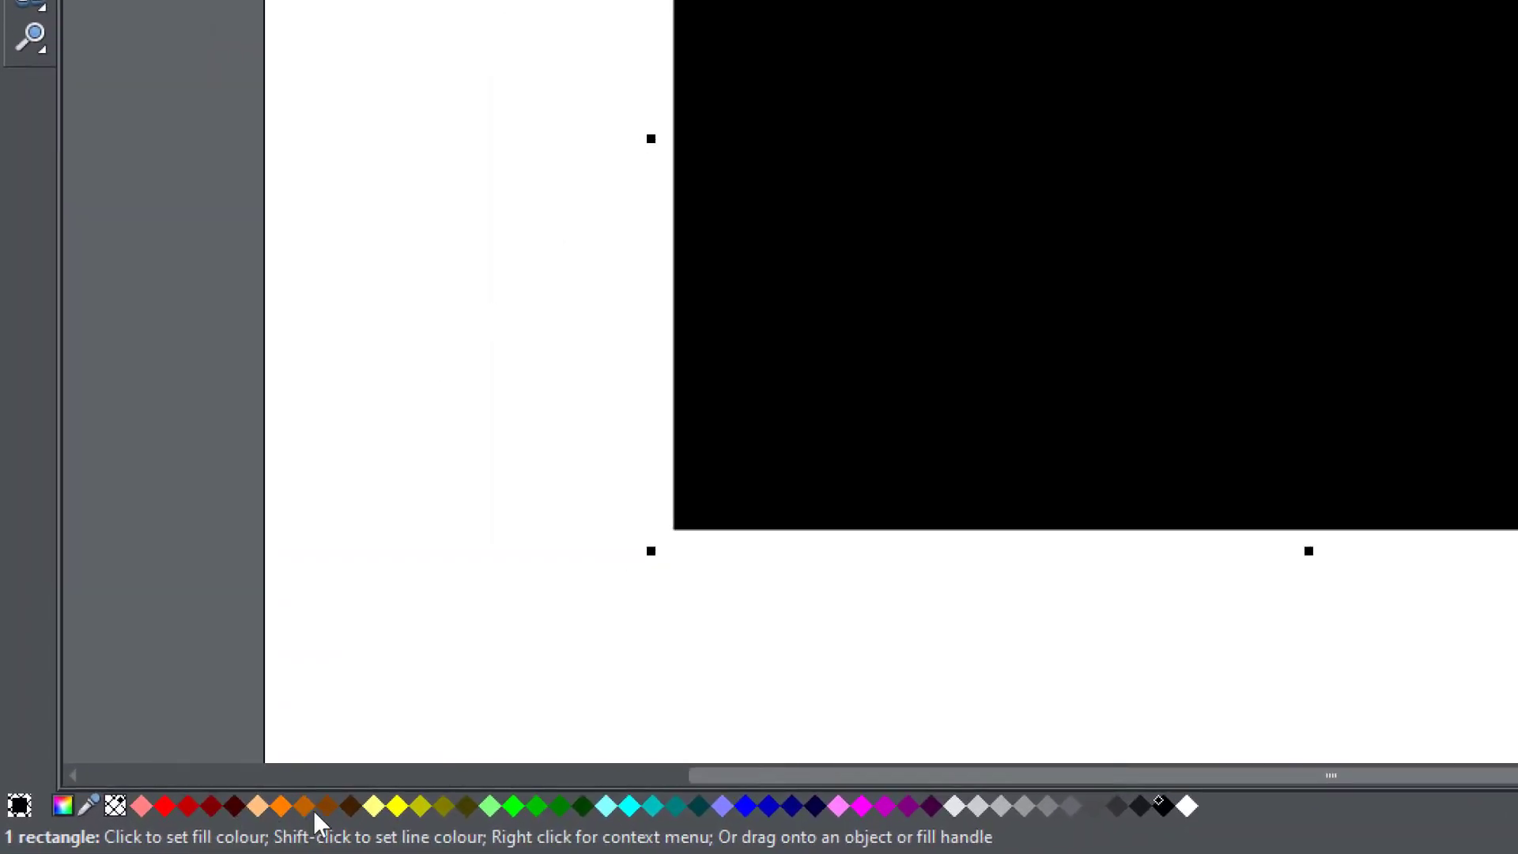
# Try green, brown, light blue and teal from the colour palette as the rectangle's flat fill
pyautogui.click(537, 807)
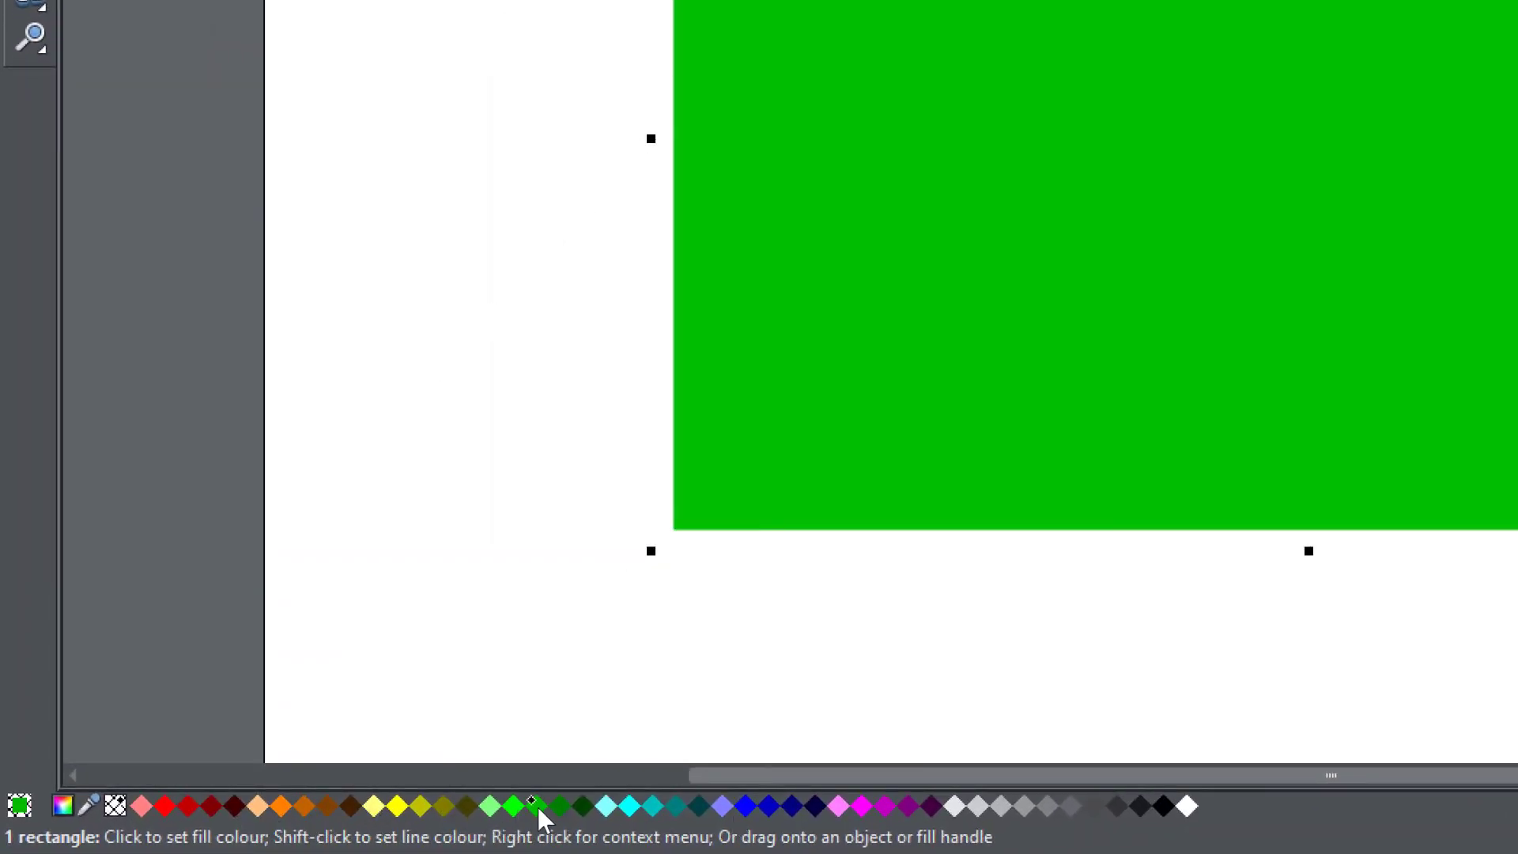
pyautogui.click(329, 810)
pyautogui.click(724, 810)
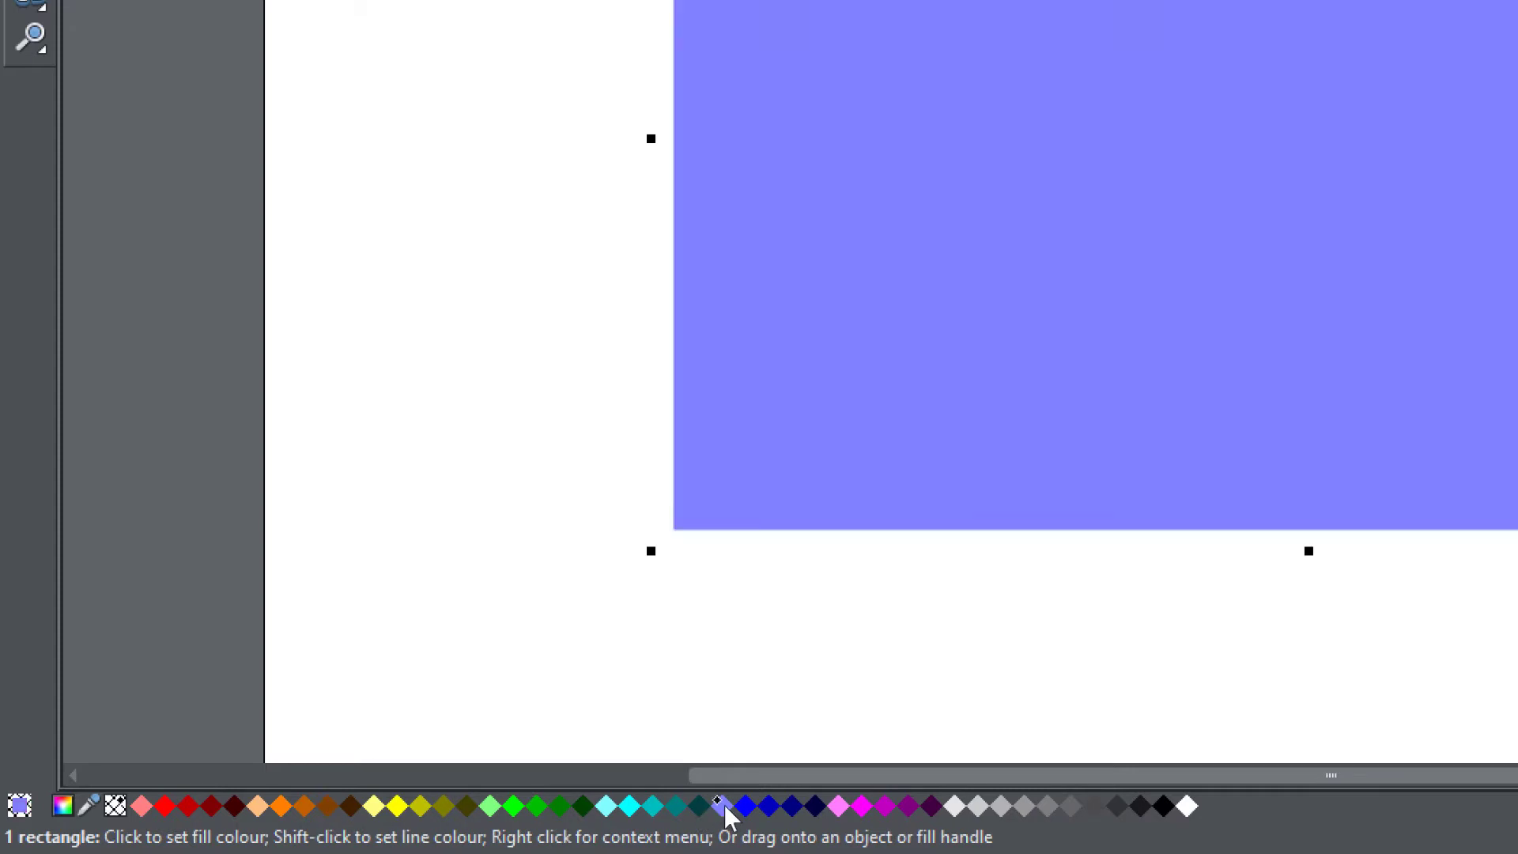
pyautogui.click(652, 805)
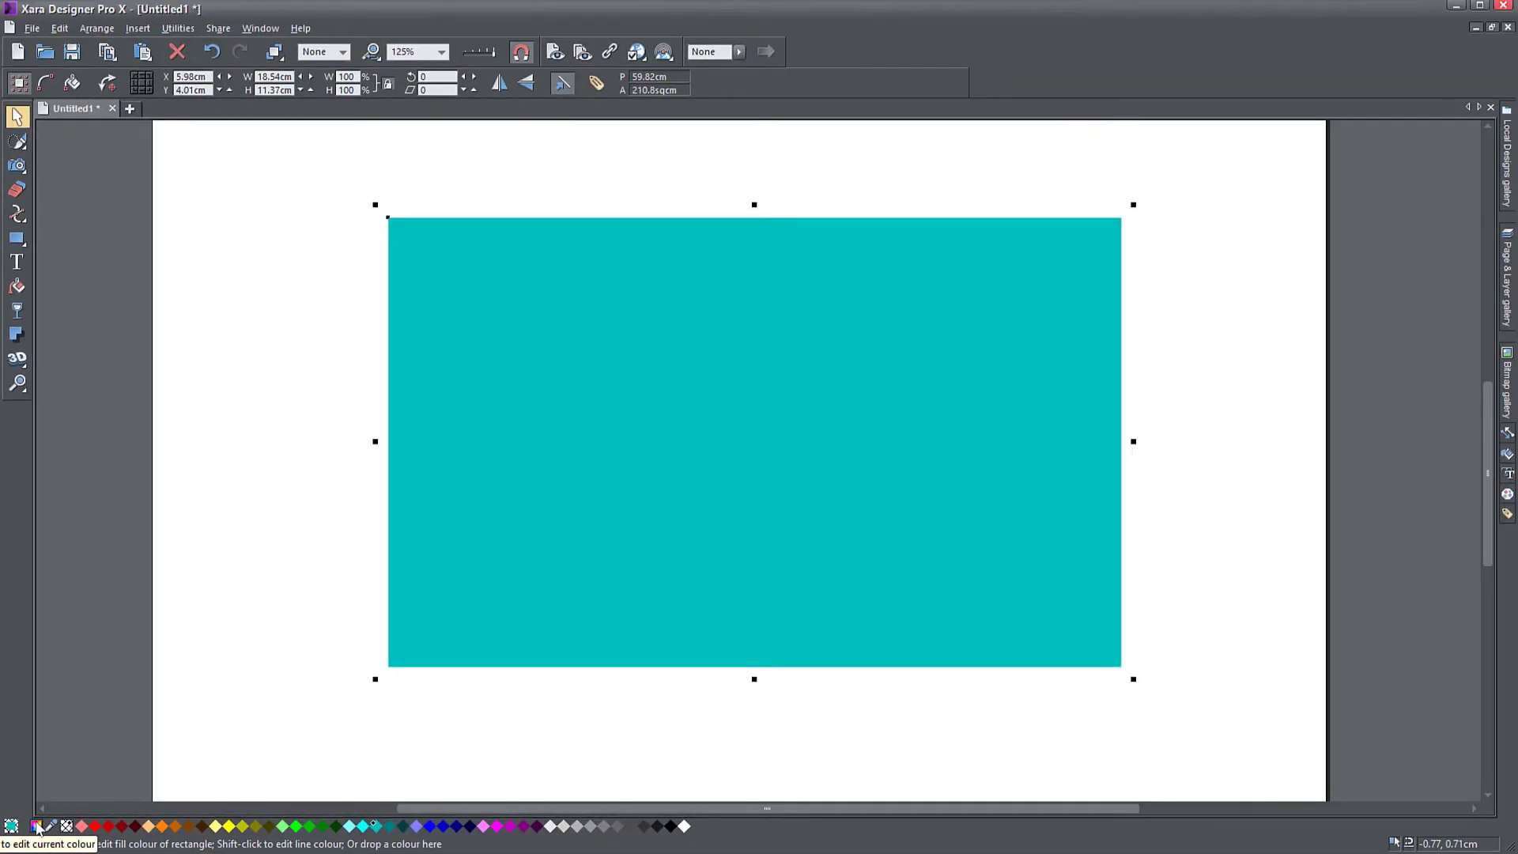
# Edit the rectangle's fill colour to a soft green with hue 94.9, saturation 42% and value 72.9%, and close the colour editor
pyautogui.click(37, 826)
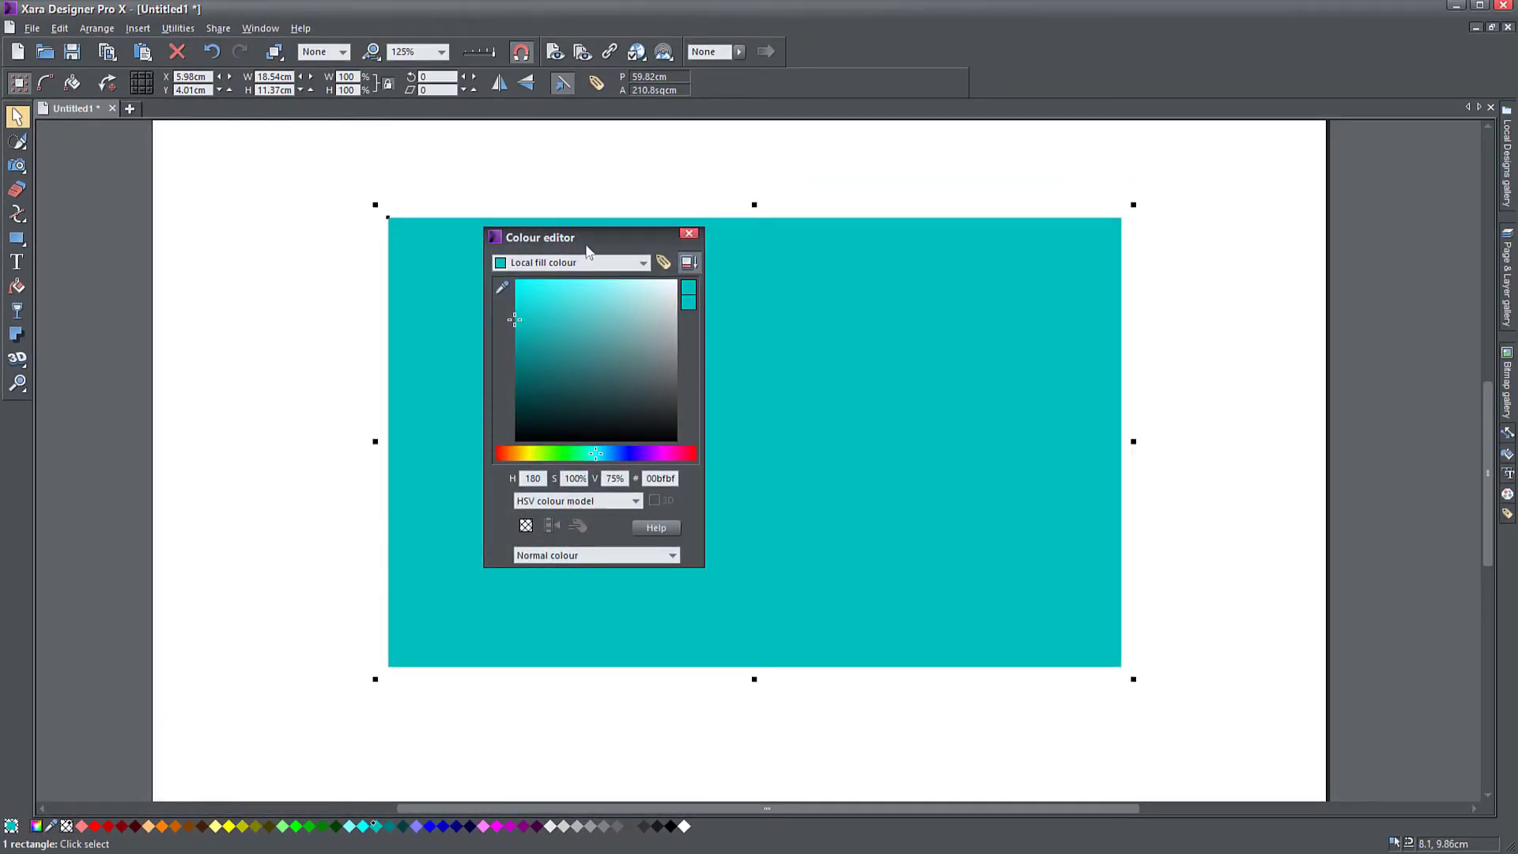
pyautogui.moveTo(593, 237); pyautogui.dragTo(1279, 203)
pyautogui.moveTo(1257, 287); pyautogui.dragTo(1254, 349)
pyautogui.moveTo(1283, 420); pyautogui.dragTo(1236, 419)
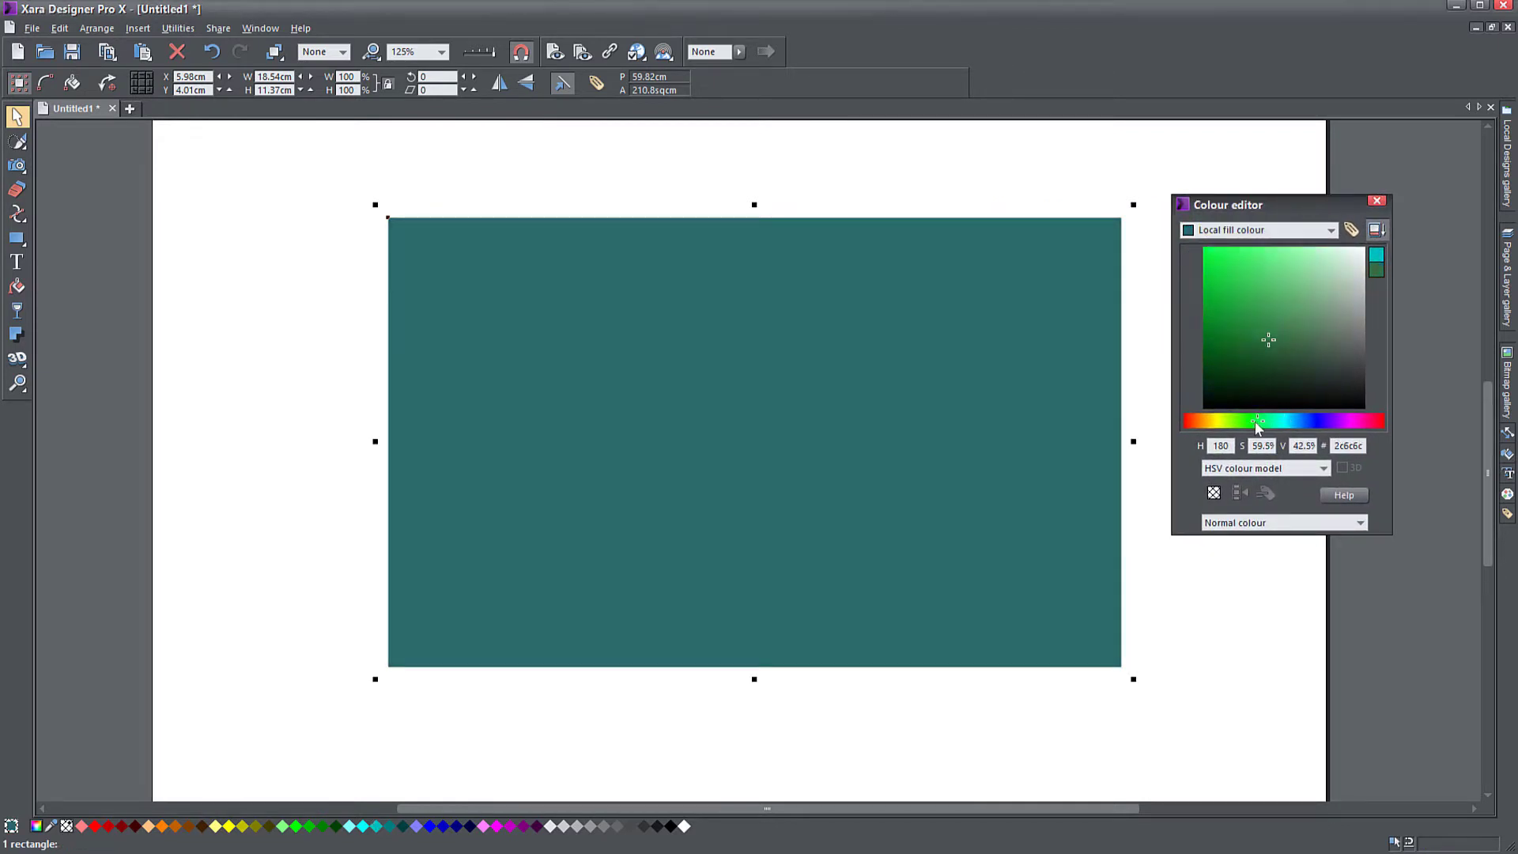
pyautogui.moveTo(1258, 362); pyautogui.dragTo(1296, 291)
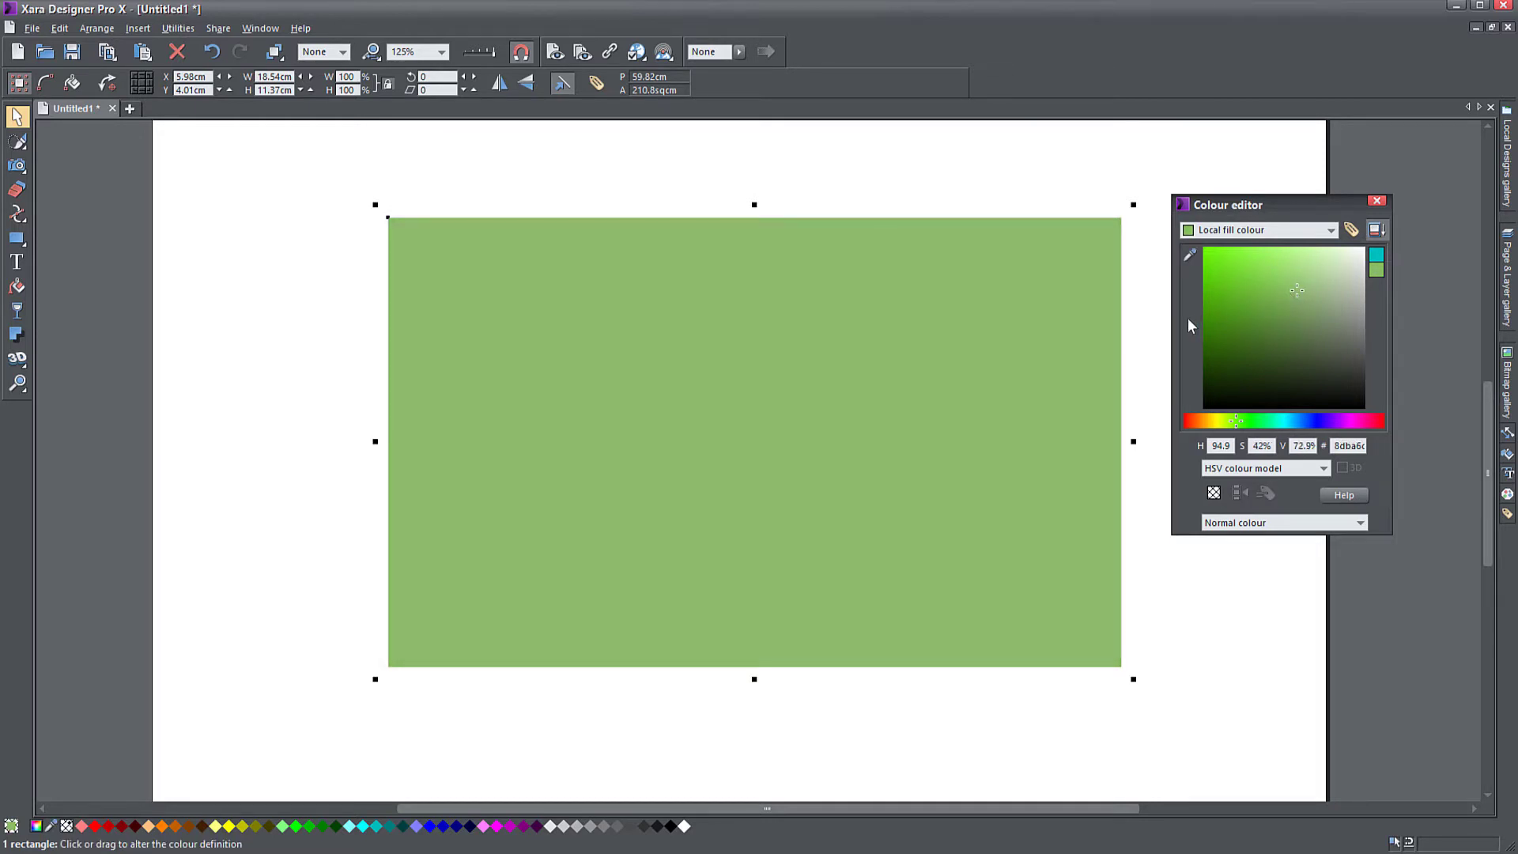
pyautogui.click(18, 288)
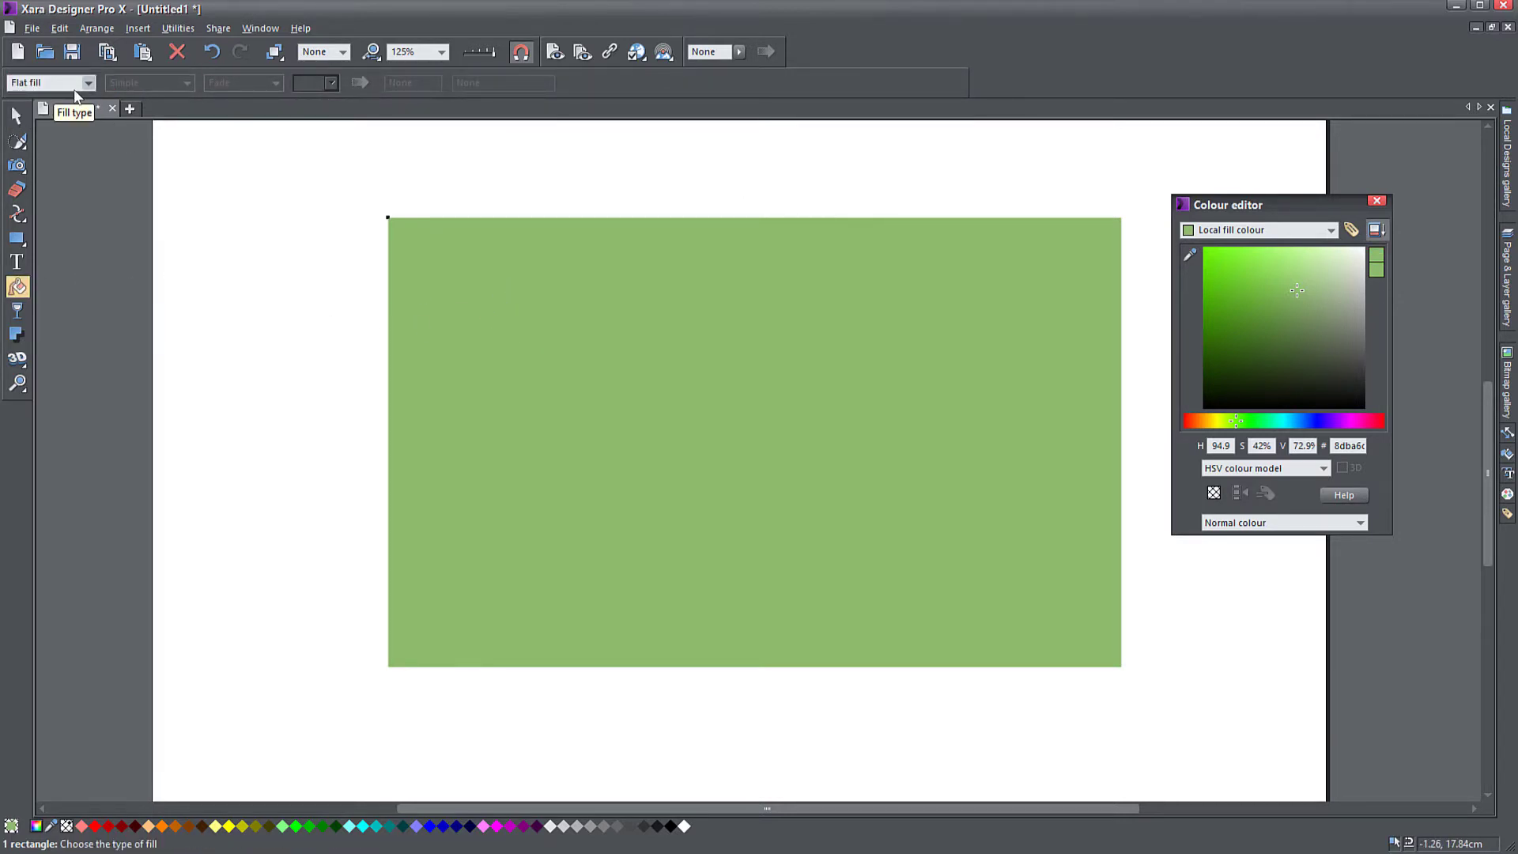
pyautogui.click(1376, 200)
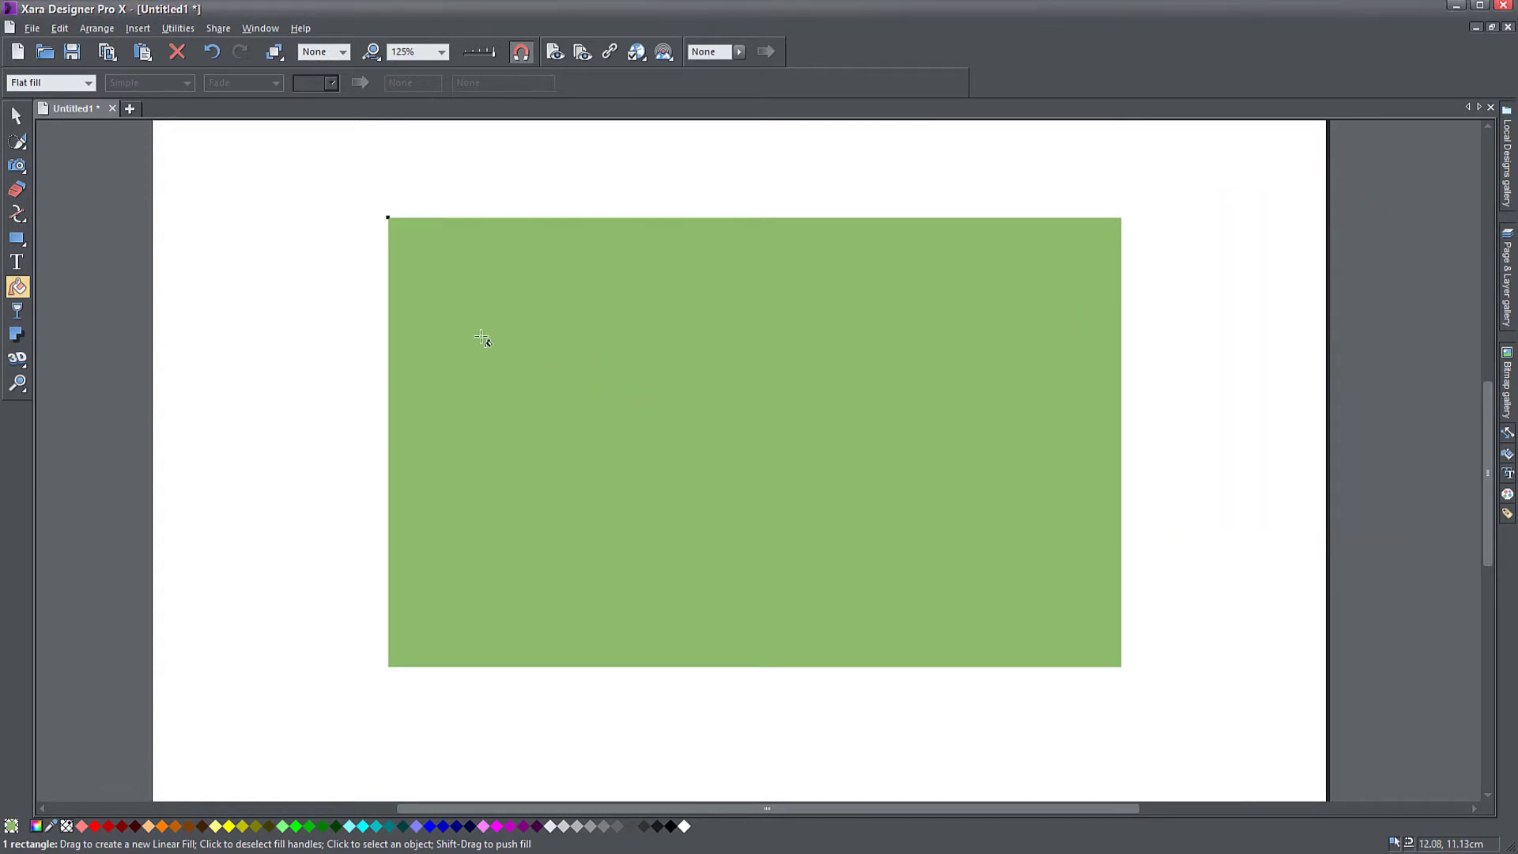
# Try a freehand diagonal linear gradient across the rectangle with the Fill Tool, and undo it
pyautogui.click(19, 117)
pyautogui.click(17, 286)
pyautogui.moveTo(498, 291); pyautogui.dragTo(1000, 532)
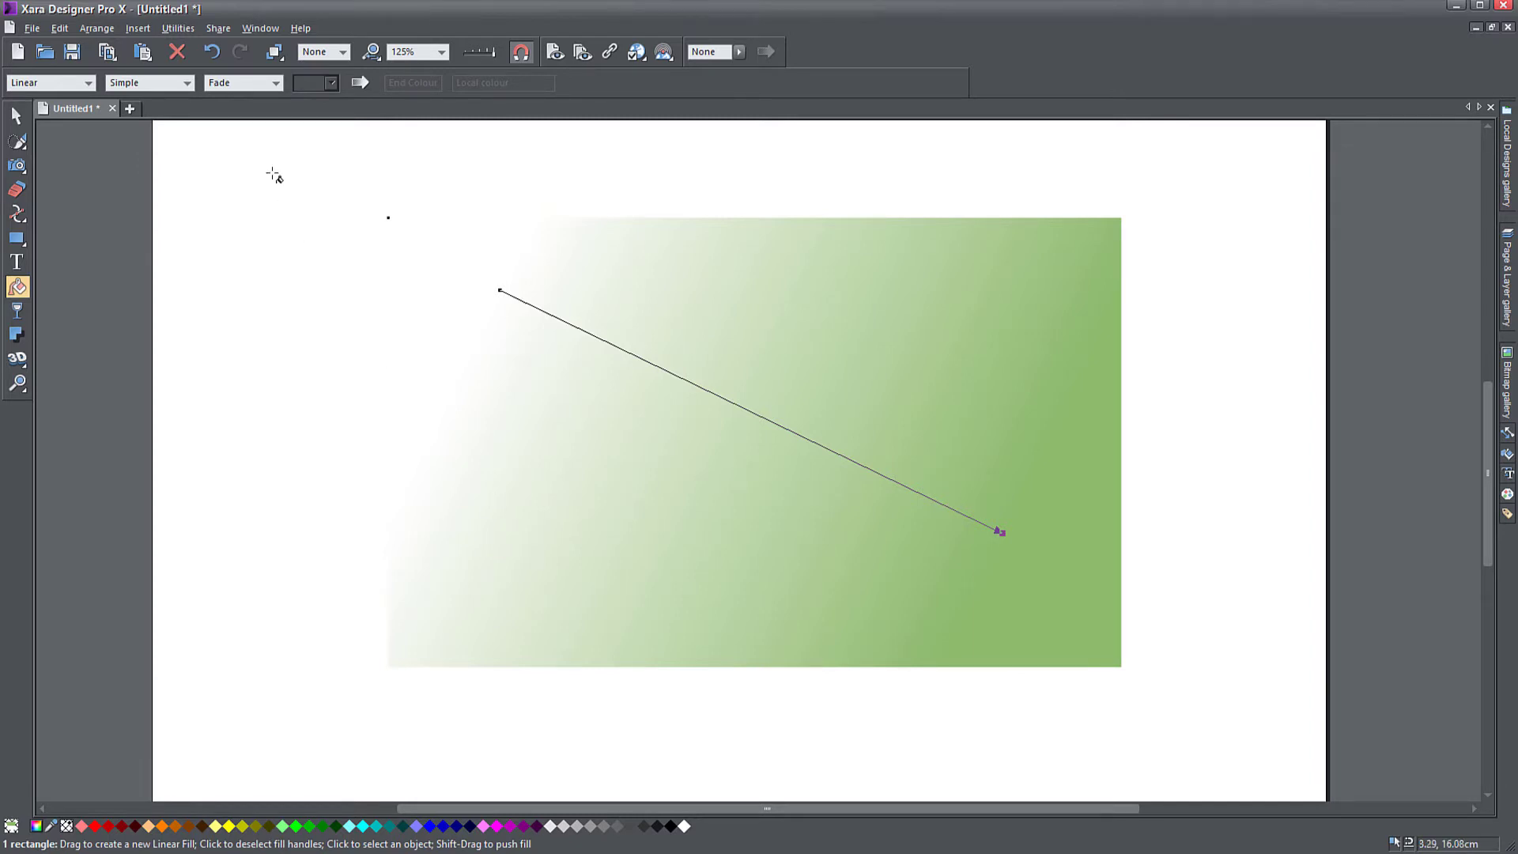
pyautogui.click(215, 52)
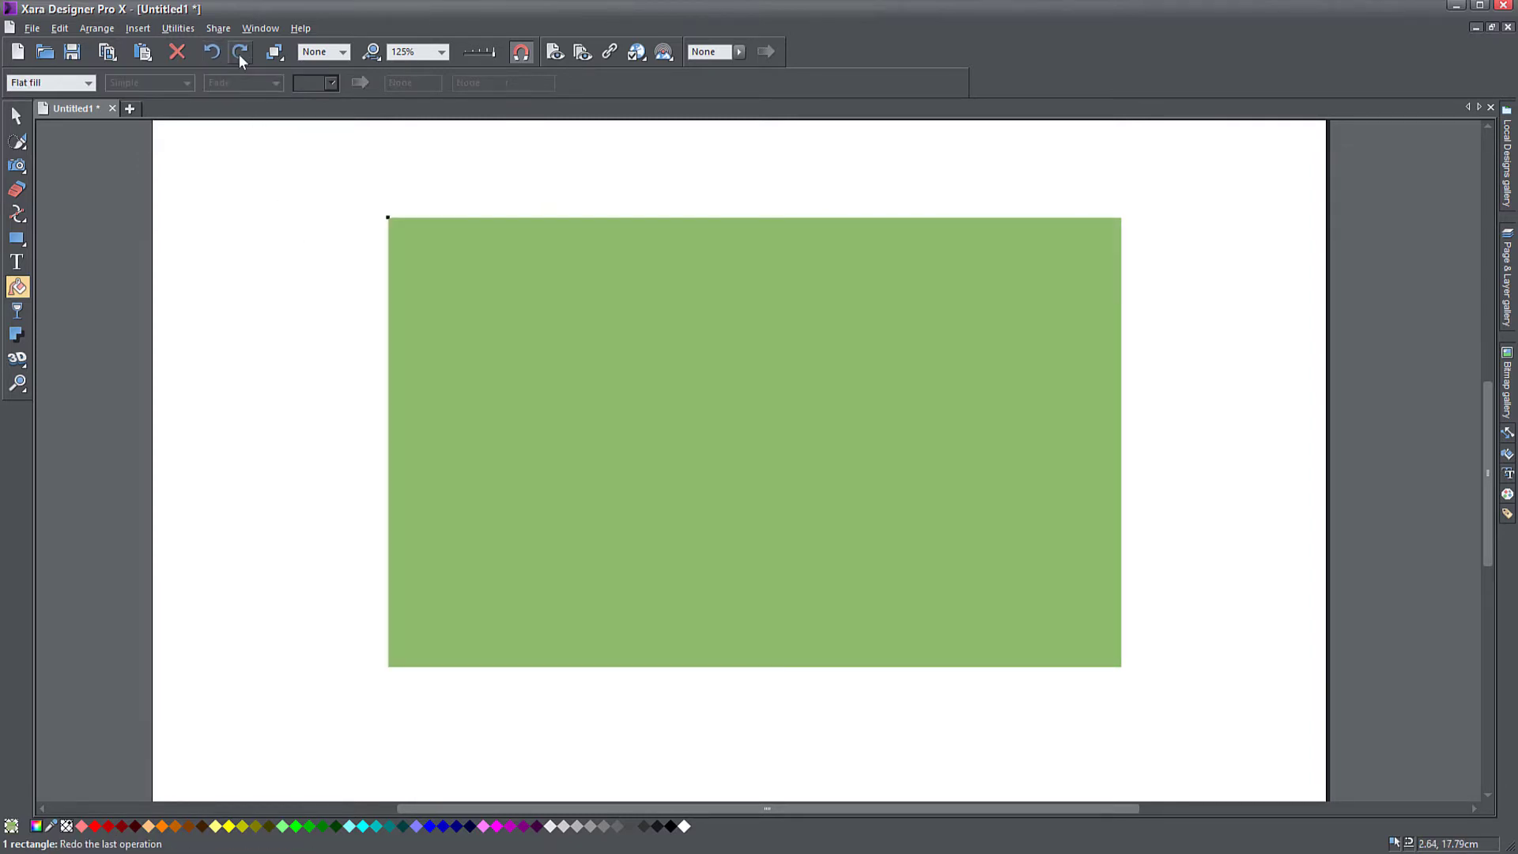
# Set the rectangle's fill type to Linear and reposition the gradient's start and end handles so it slopes down to the right
pyautogui.click(88, 83)
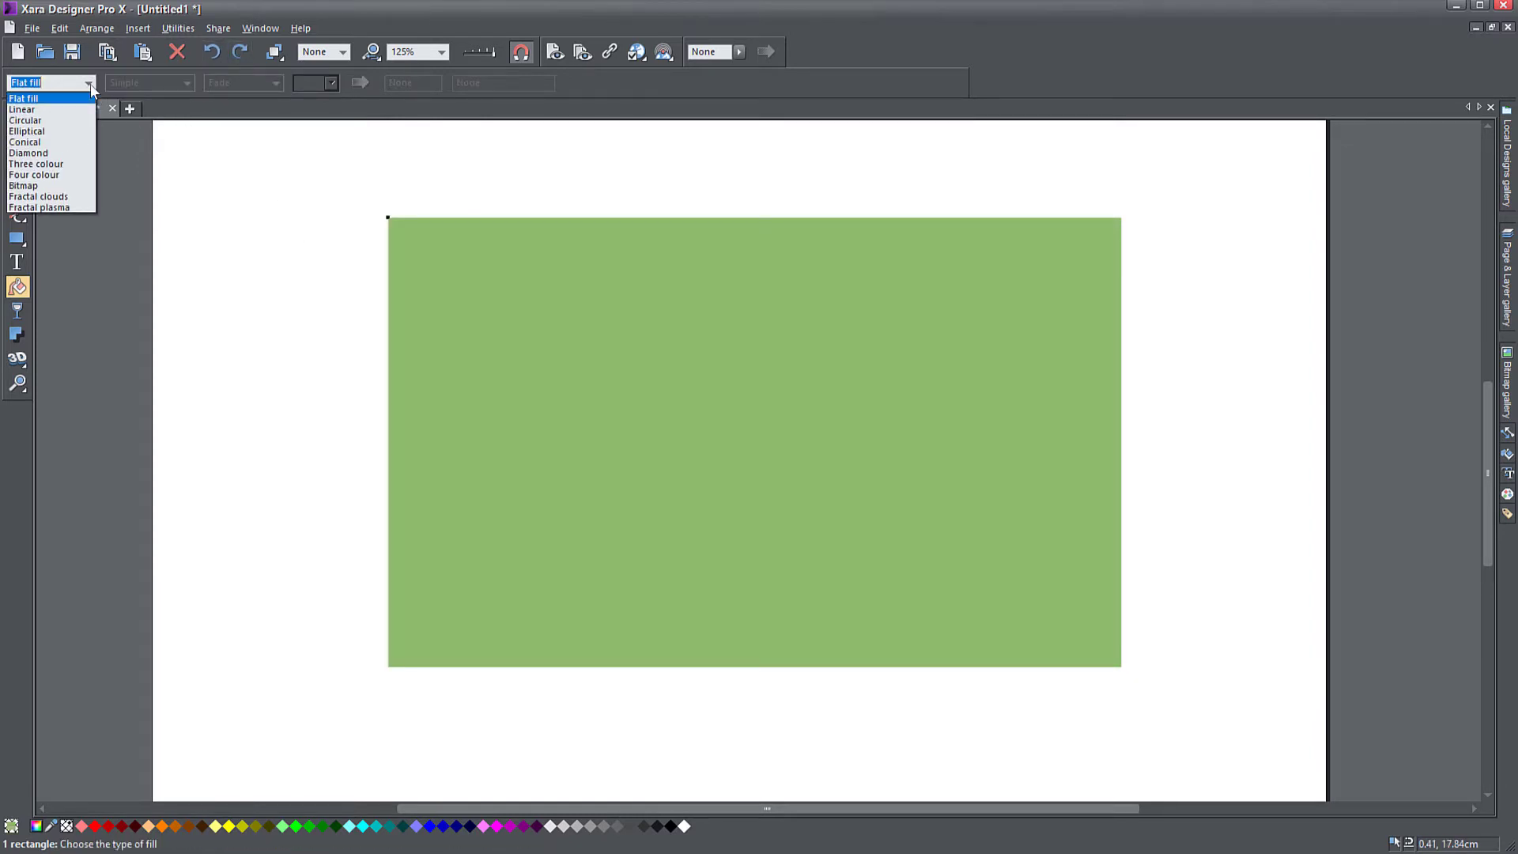
pyautogui.click(32, 109)
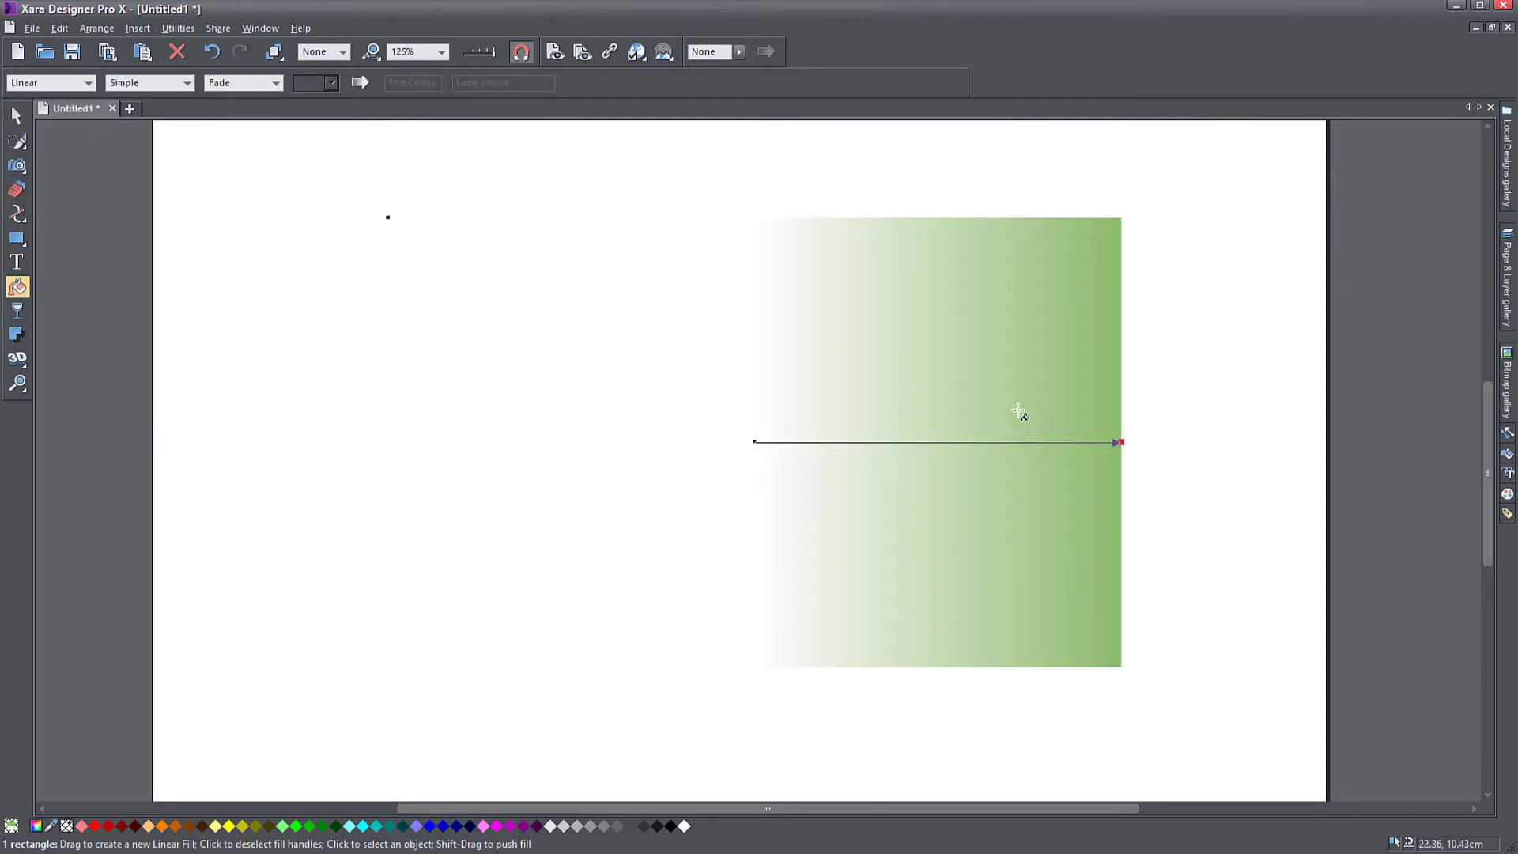
pyautogui.moveTo(755, 443); pyautogui.dragTo(536, 383)
pyautogui.moveTo(1122, 444); pyautogui.dragTo(990, 510)
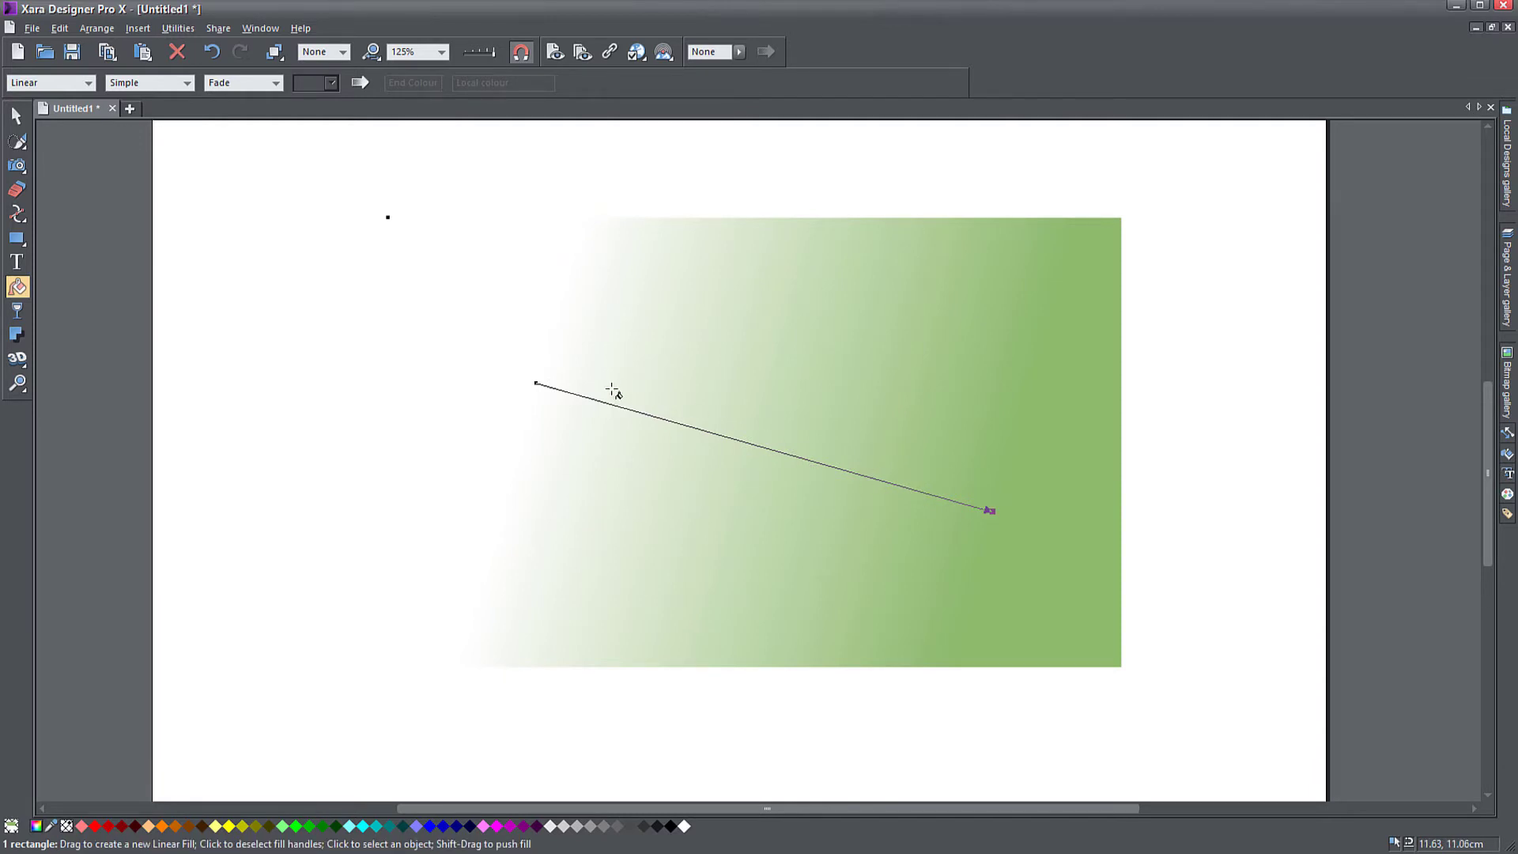
pyautogui.moveTo(534, 385); pyautogui.dragTo(525, 348)
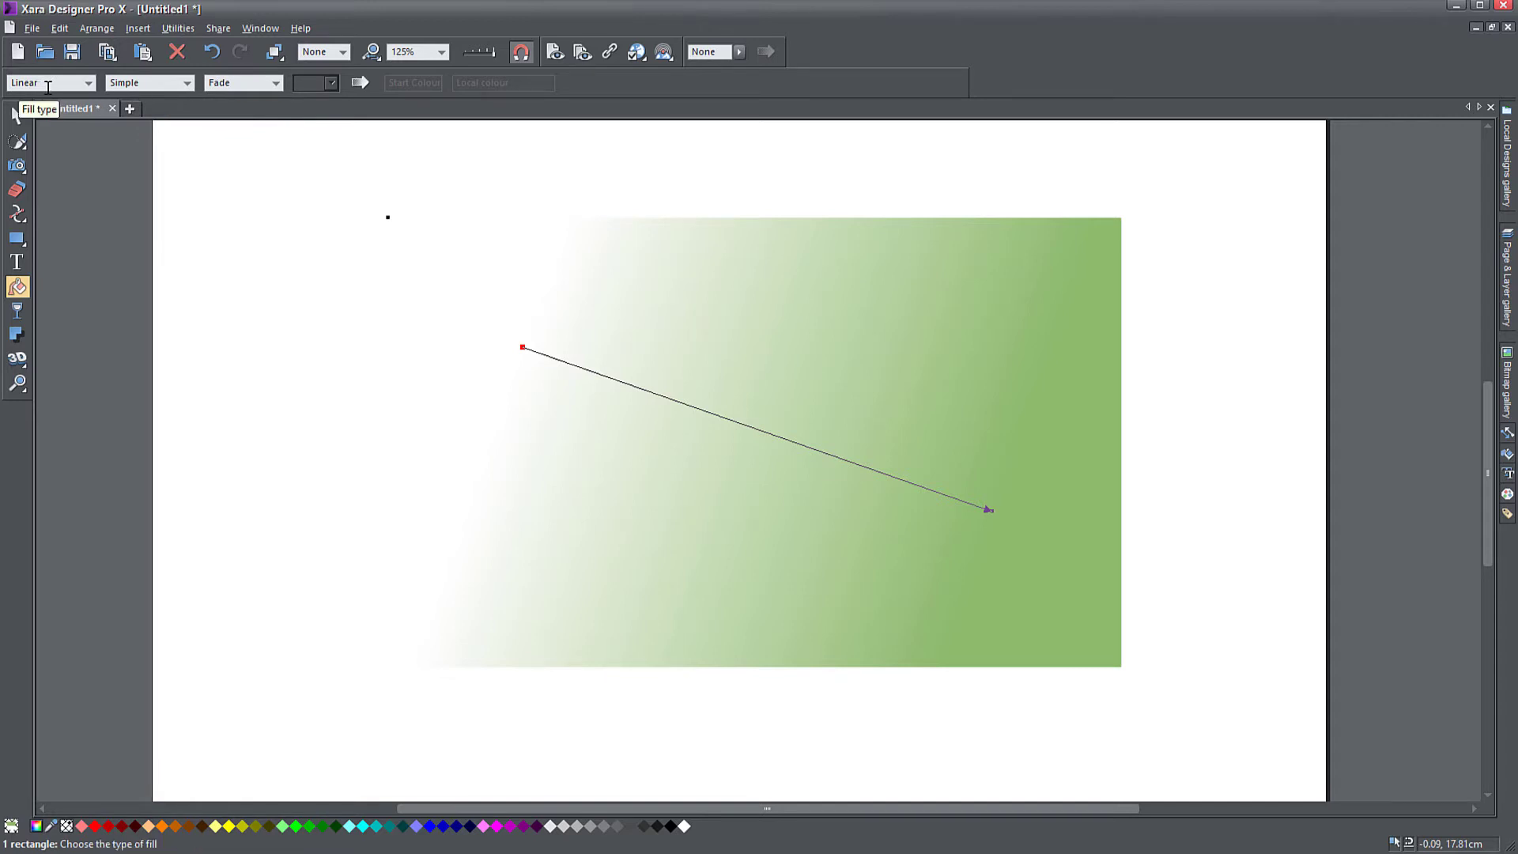
# Set the linear gradient to Repeating and shorten it by moving its start handle towards the rectangle's centre
pyautogui.click(188, 83)
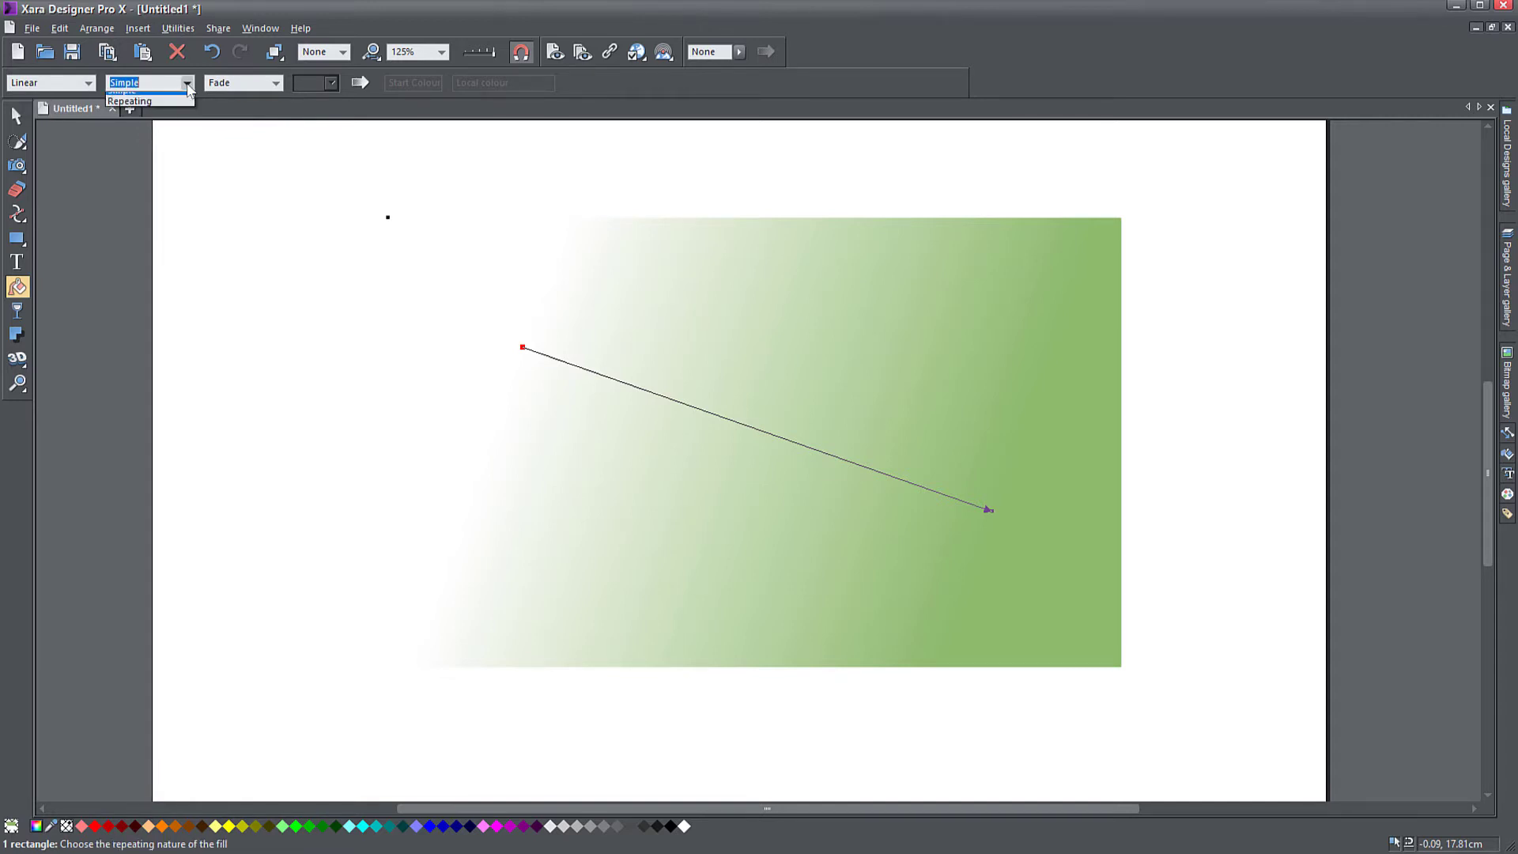
pyautogui.click(139, 108)
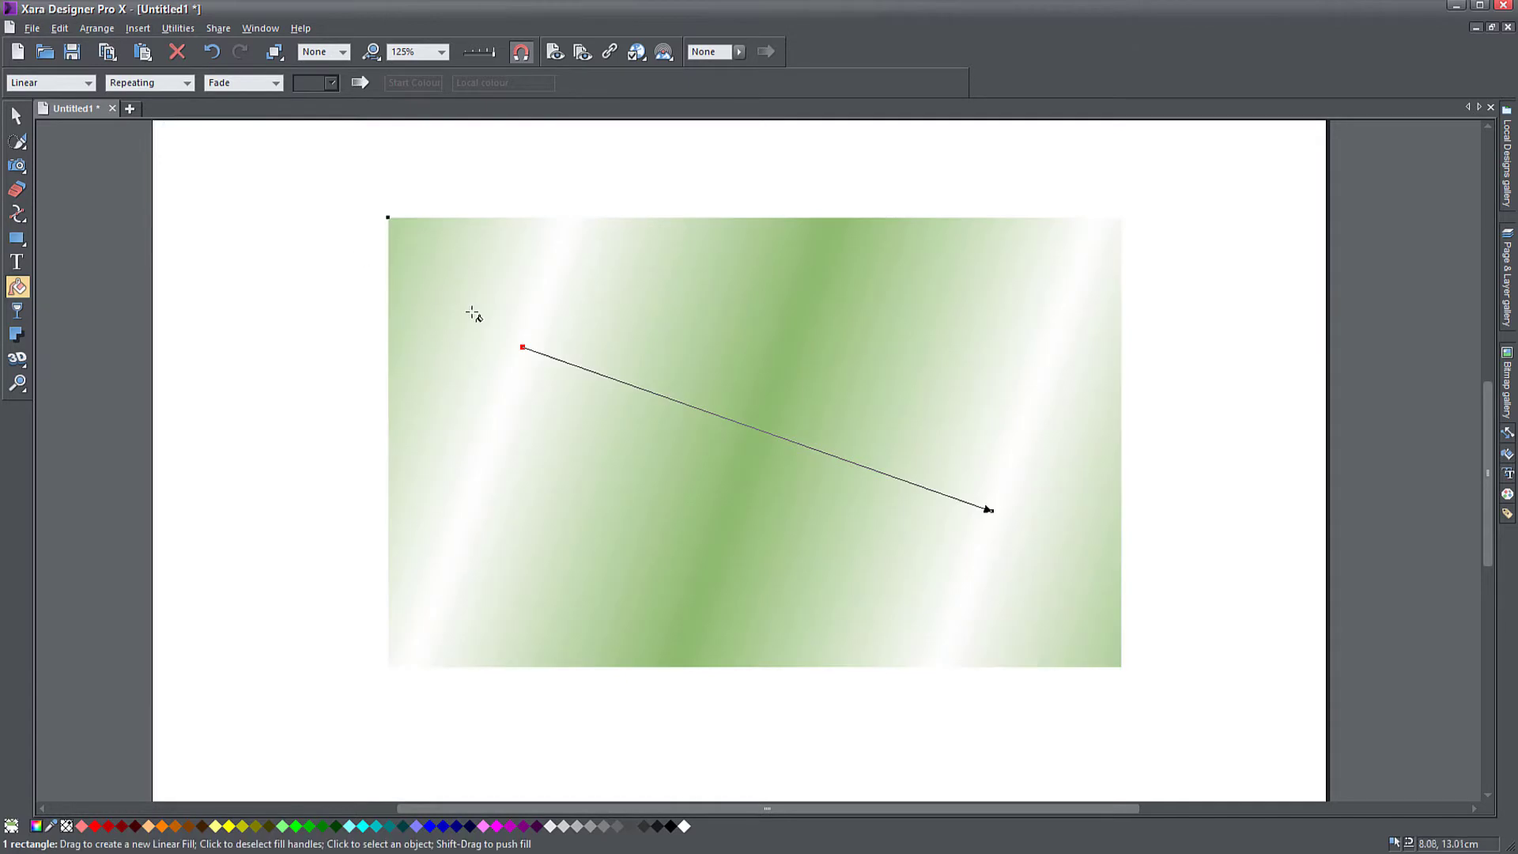
pyautogui.moveTo(523, 347)
pyautogui.mouseDown()
pyautogui.moveTo(723, 412)
pyautogui.moveTo(589, 494)
pyautogui.moveTo(867, 356)
pyautogui.moveTo(887, 329)
pyautogui.moveTo(733, 335)
pyautogui.mouseUp()
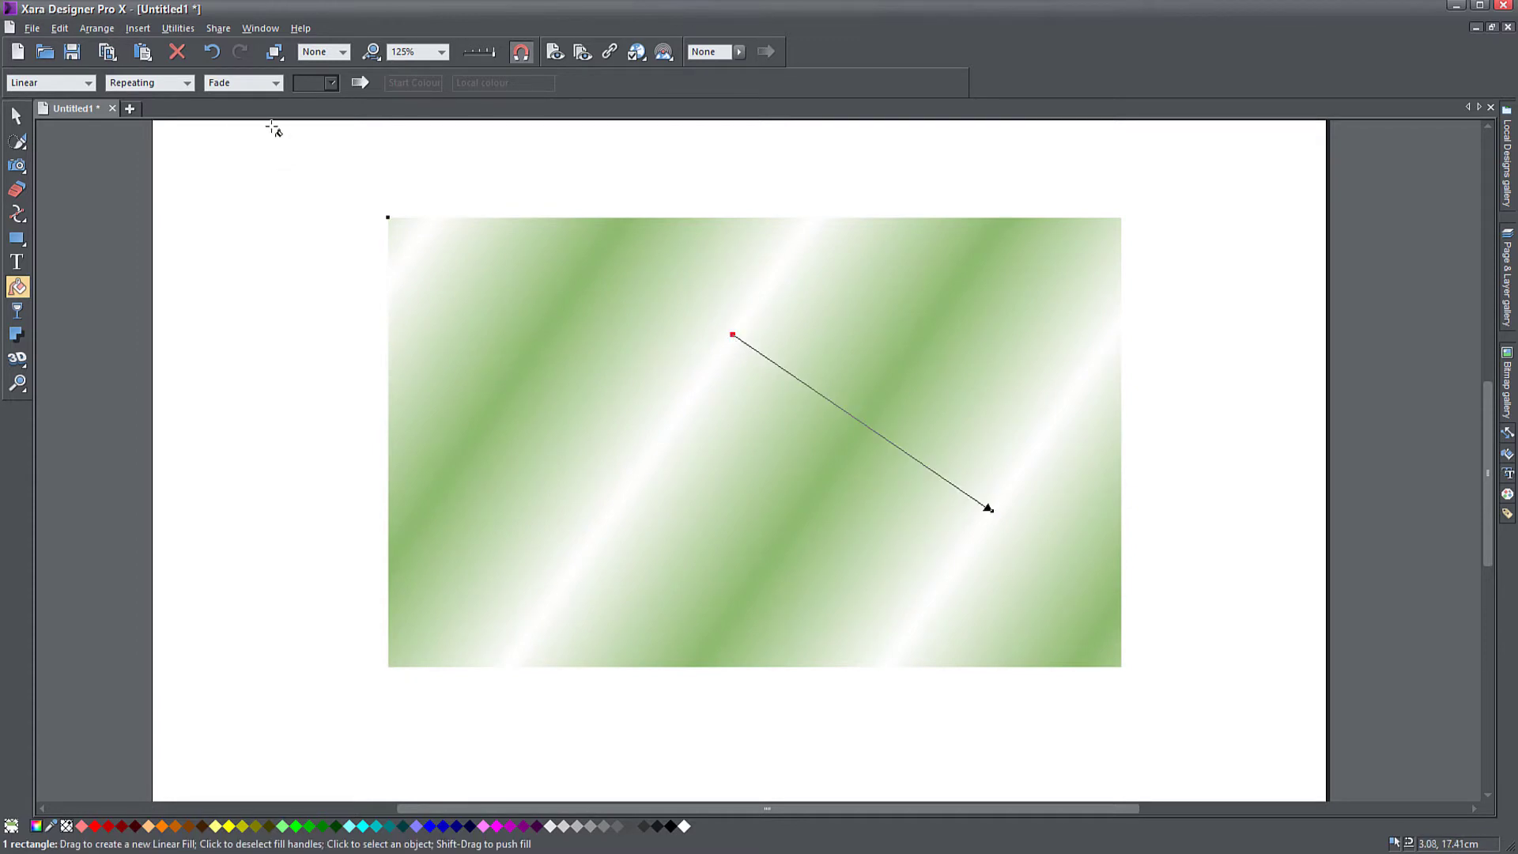
# Try the Rainbow and Alt Rainbow fill effects on the repeating gradient, adjusting its start handle with each
pyautogui.click(275, 83)
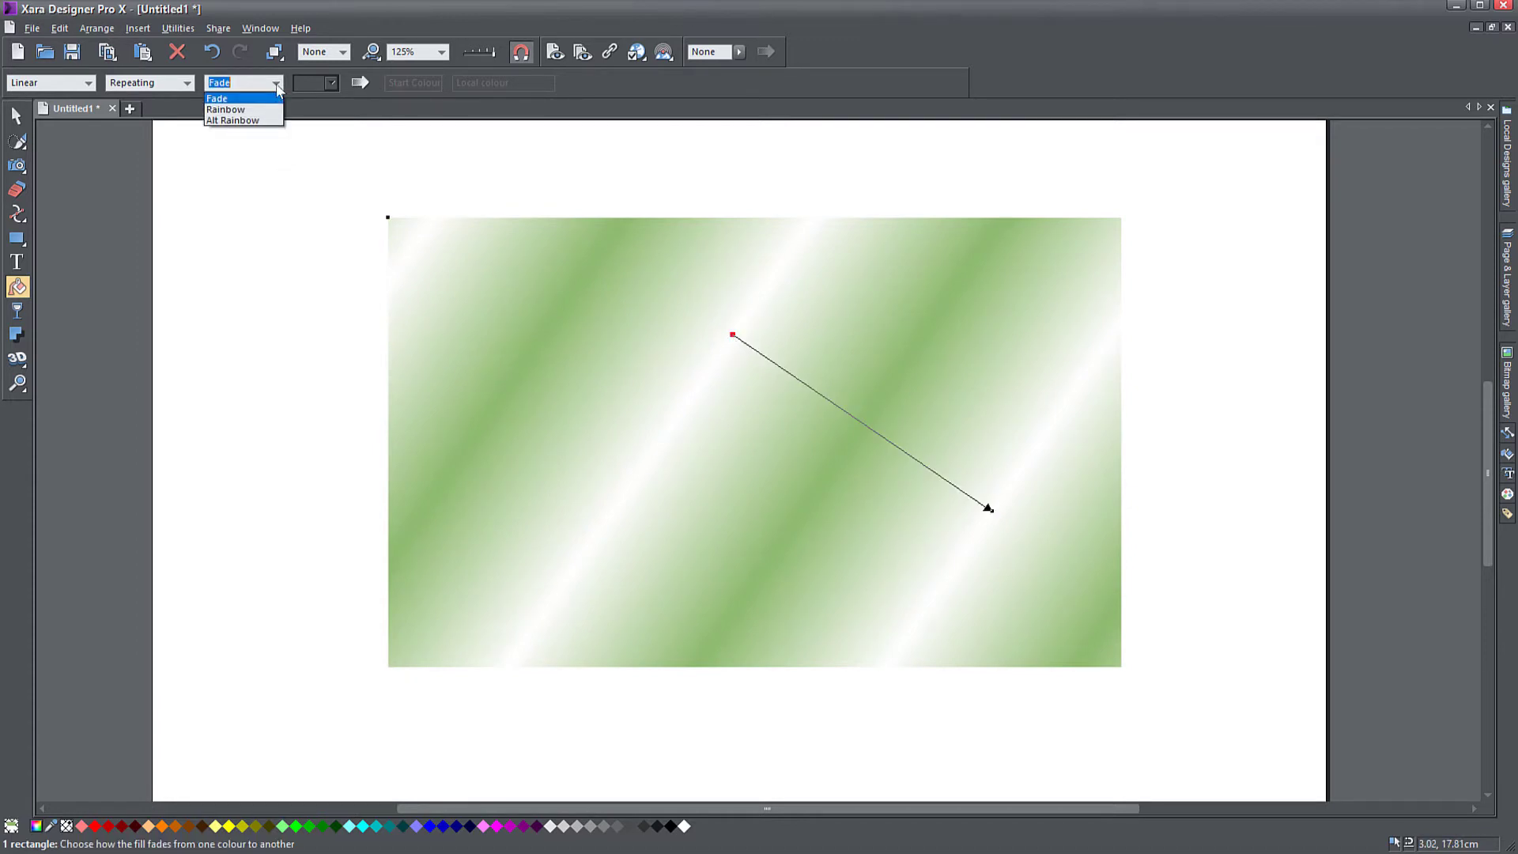
pyautogui.click(240, 115)
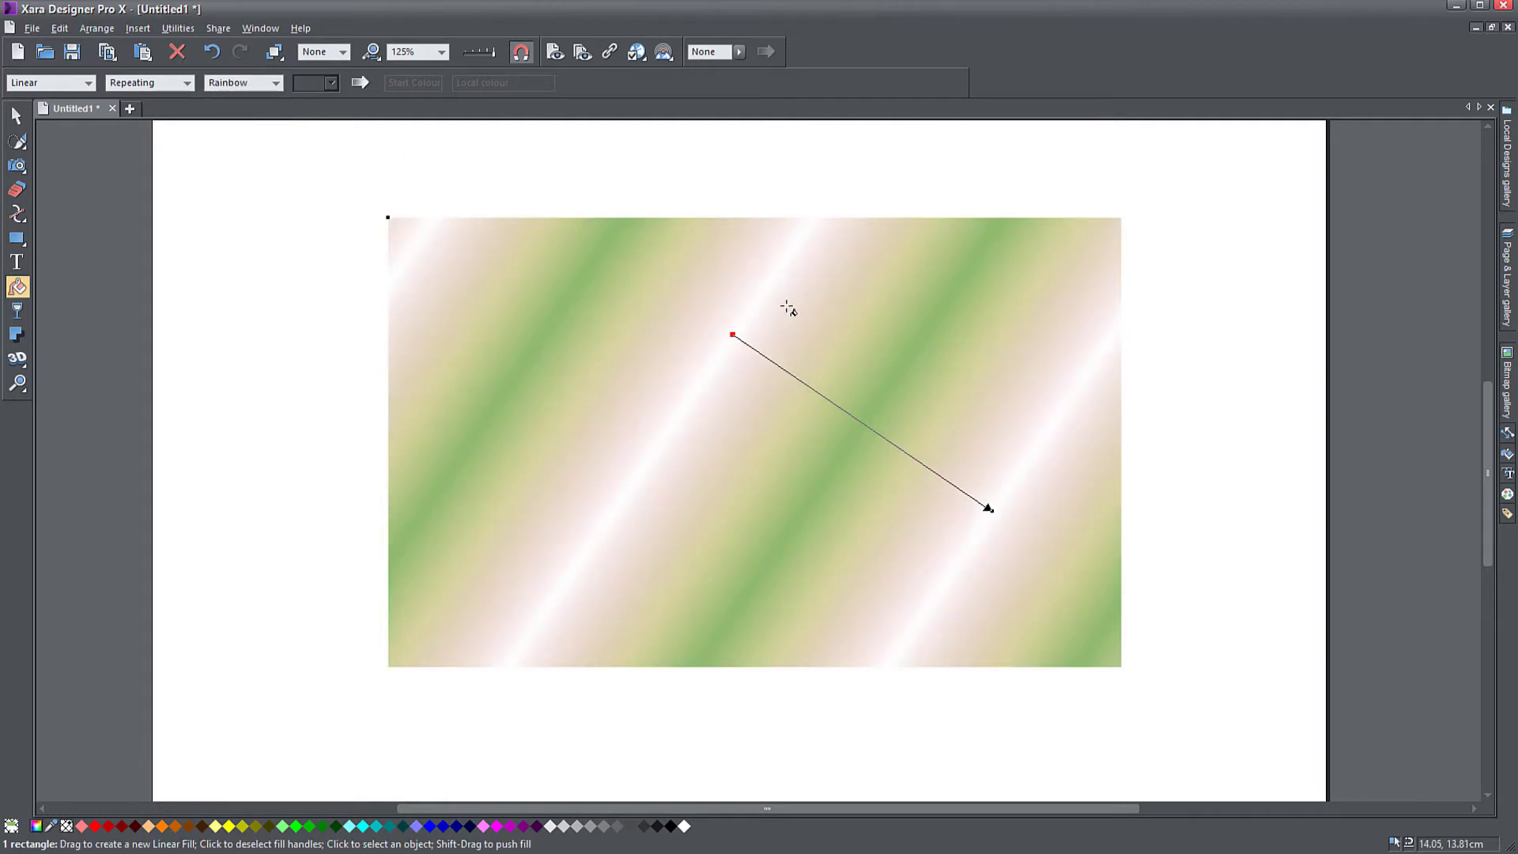
pyautogui.moveTo(733, 335); pyautogui.dragTo(553, 326)
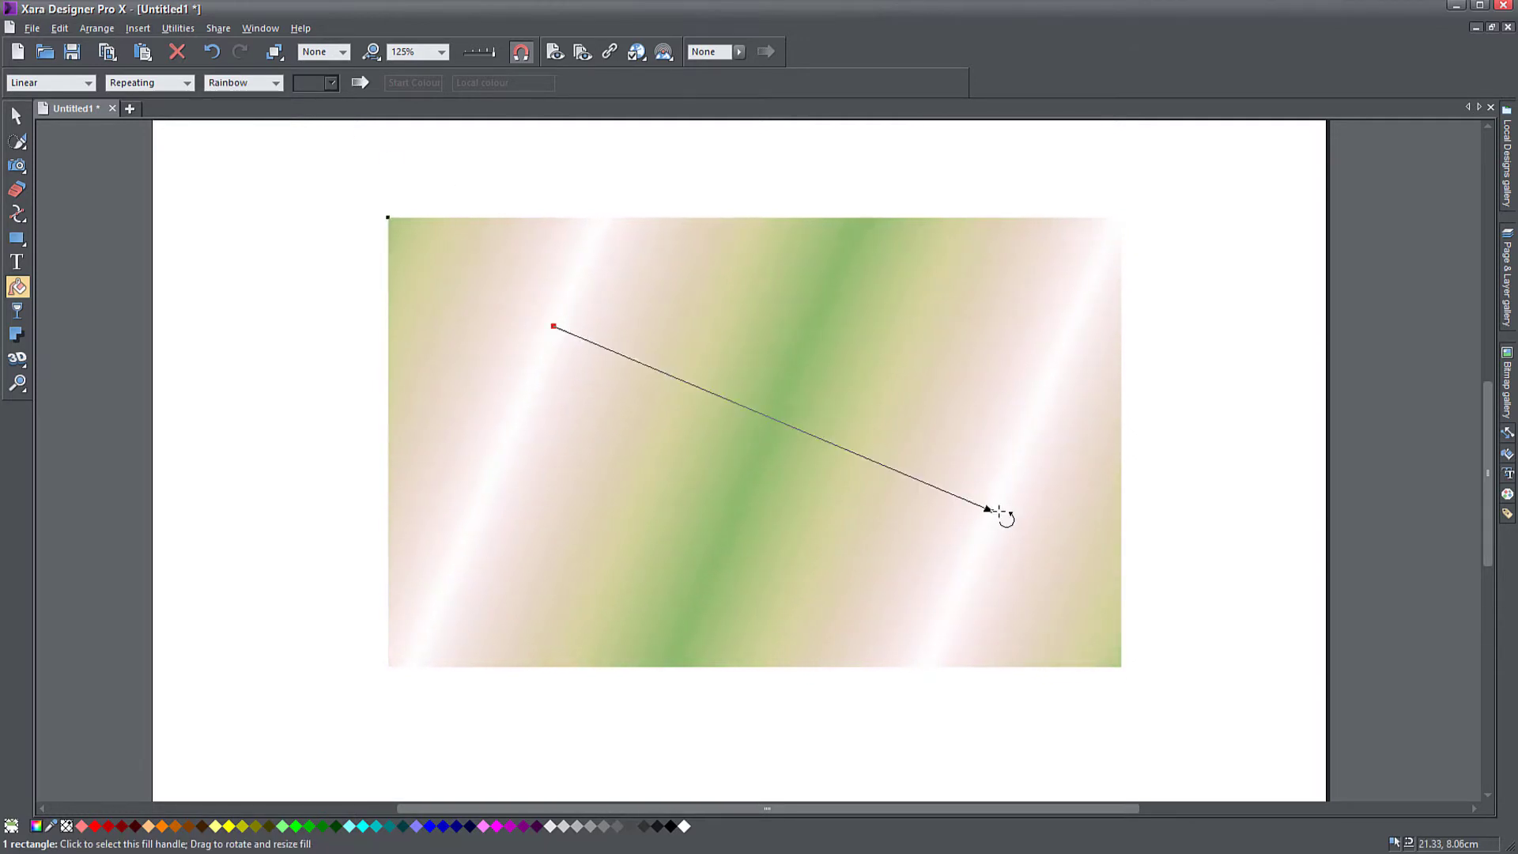
pyautogui.click(276, 83)
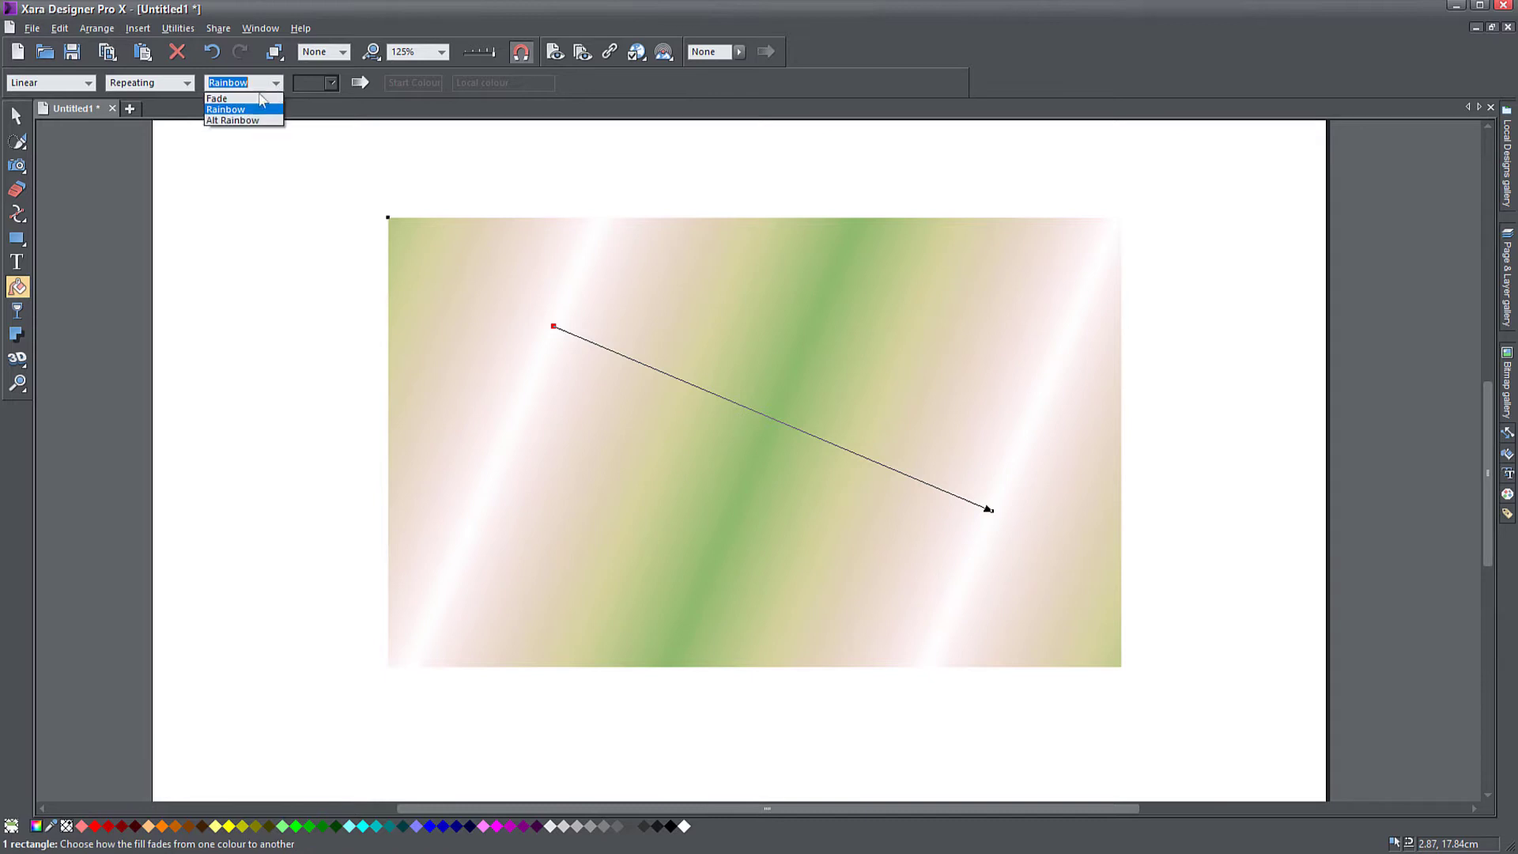
pyautogui.click(244, 122)
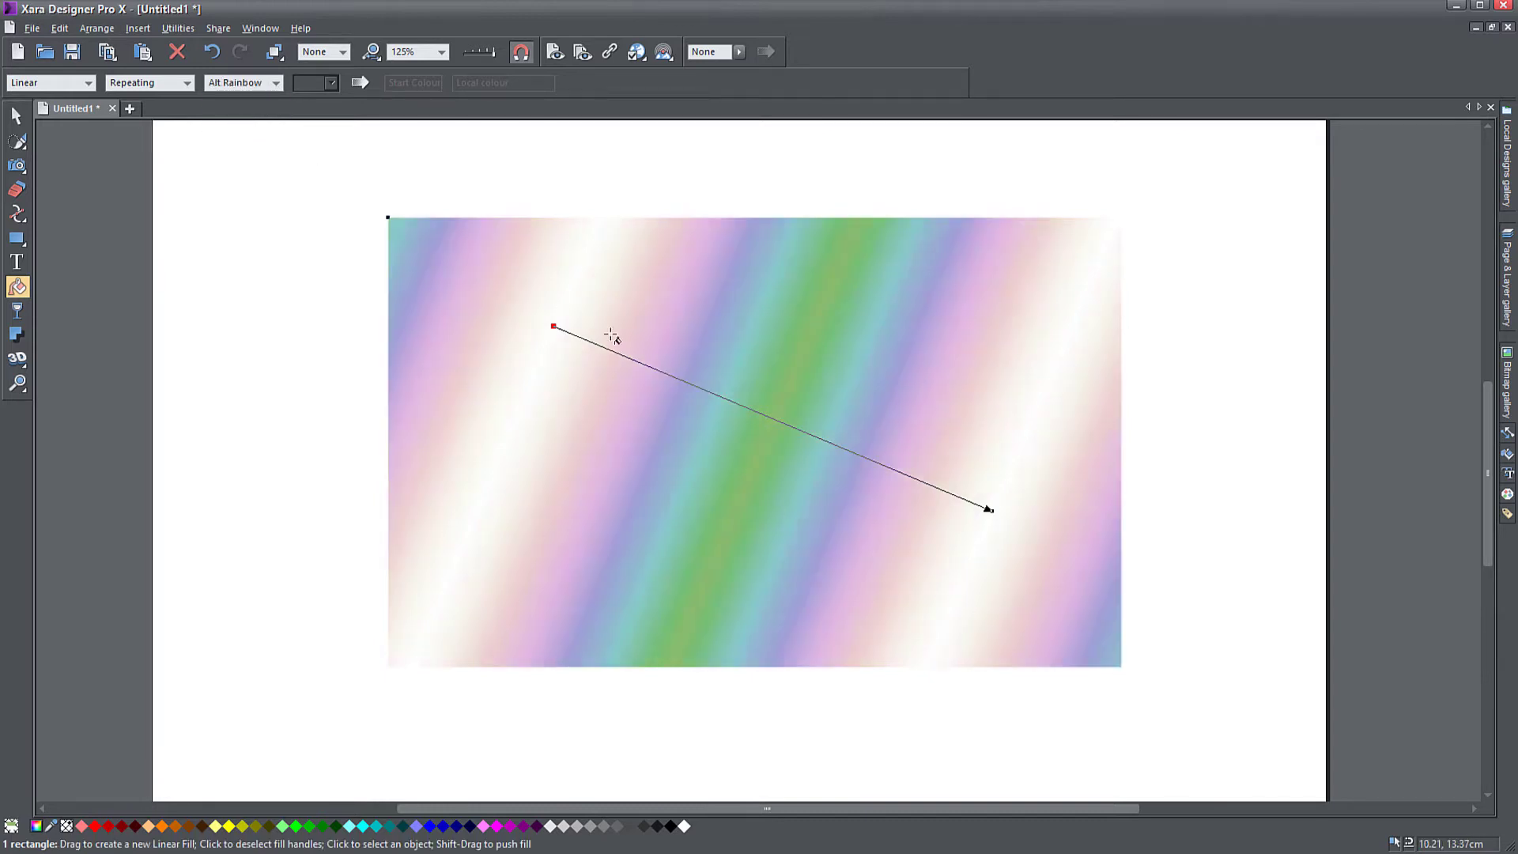
pyautogui.moveTo(553, 325); pyautogui.dragTo(614, 309)
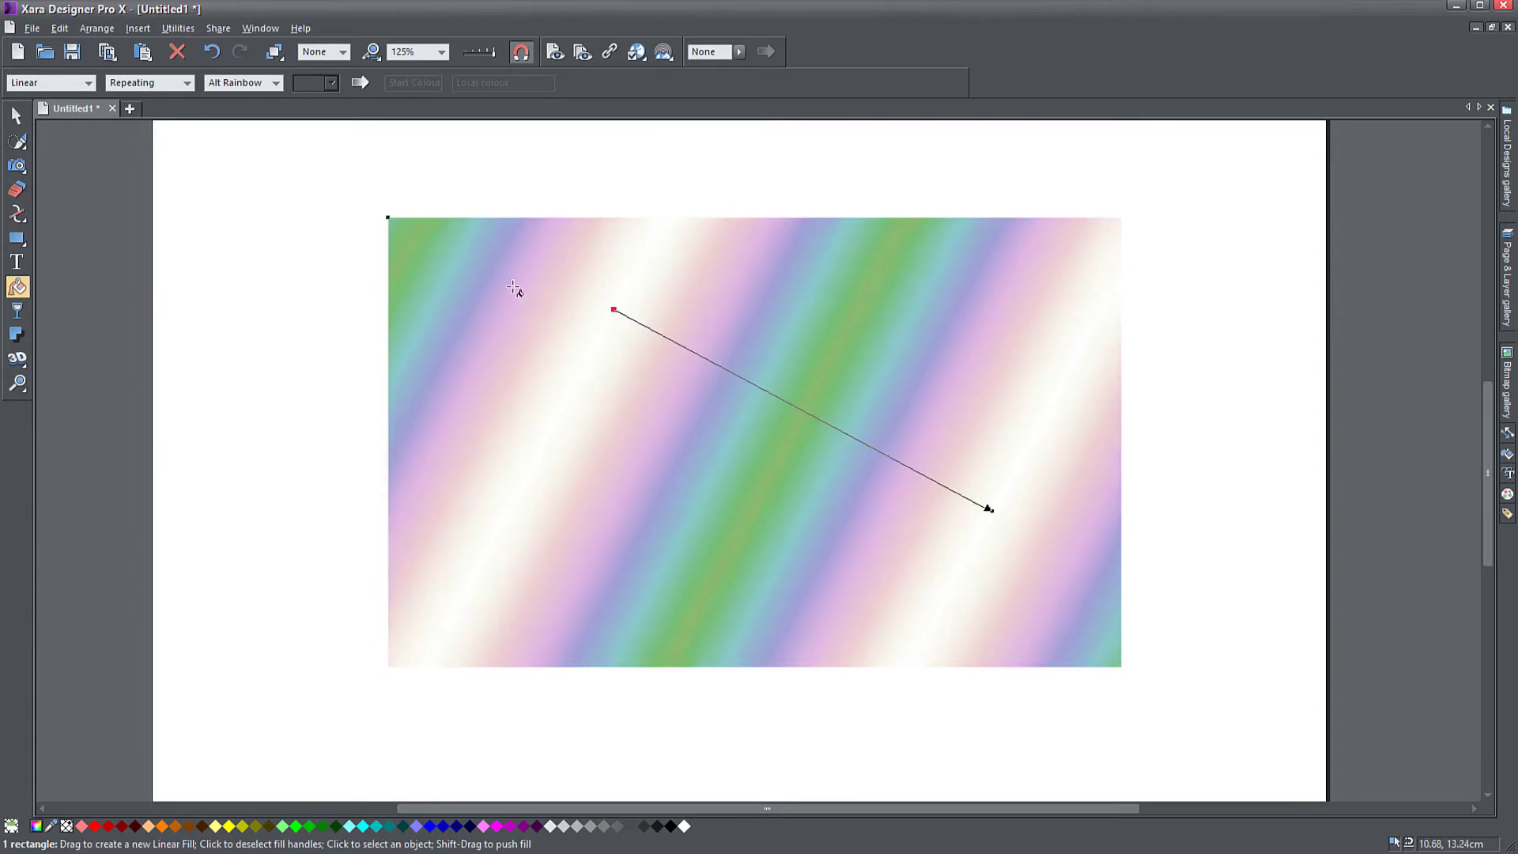
# Set the gradient back to Simple with the Fade effect
pyautogui.click(187, 83)
pyautogui.click(158, 94)
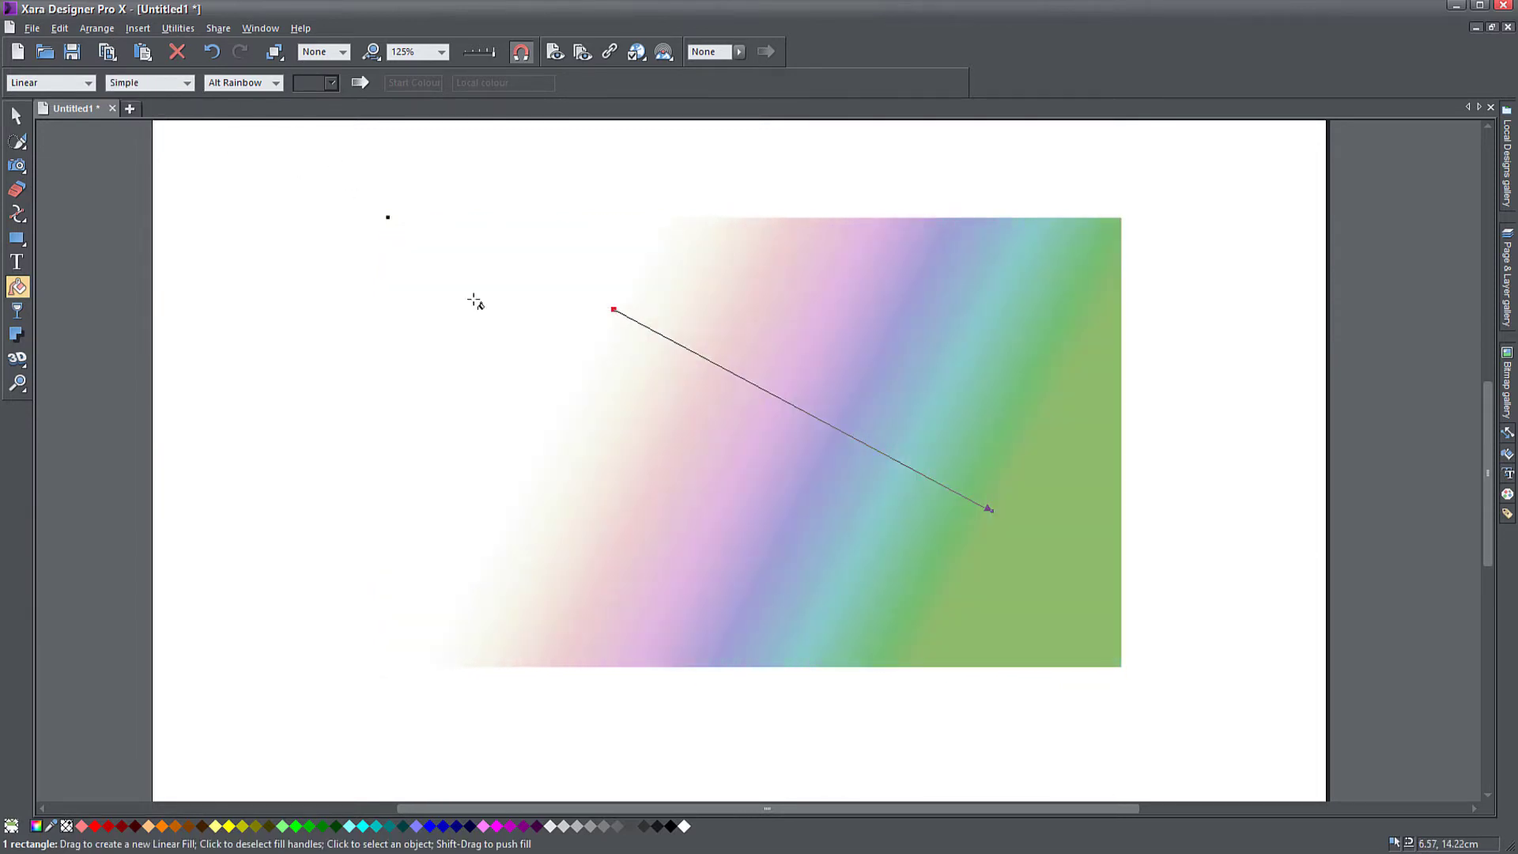
pyautogui.click(241, 82)
pyautogui.click(240, 96)
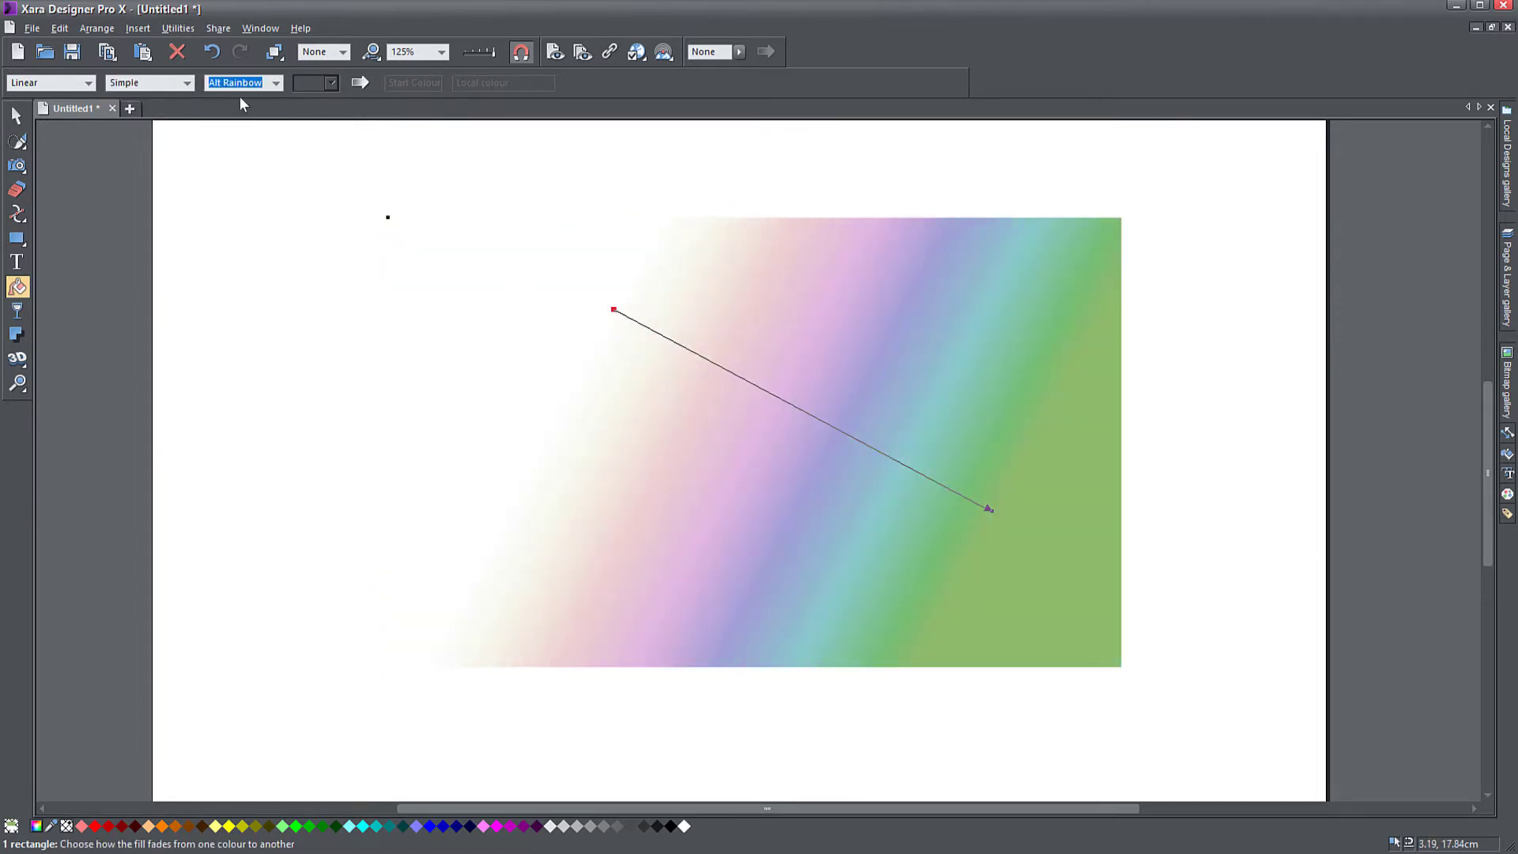
# Stretch the gradient diagonally from near the rectangle's upper-left corner towards its lower-right corner, and colour its start handle orange
pyautogui.moveTo(614, 309); pyautogui.dragTo(509, 301)
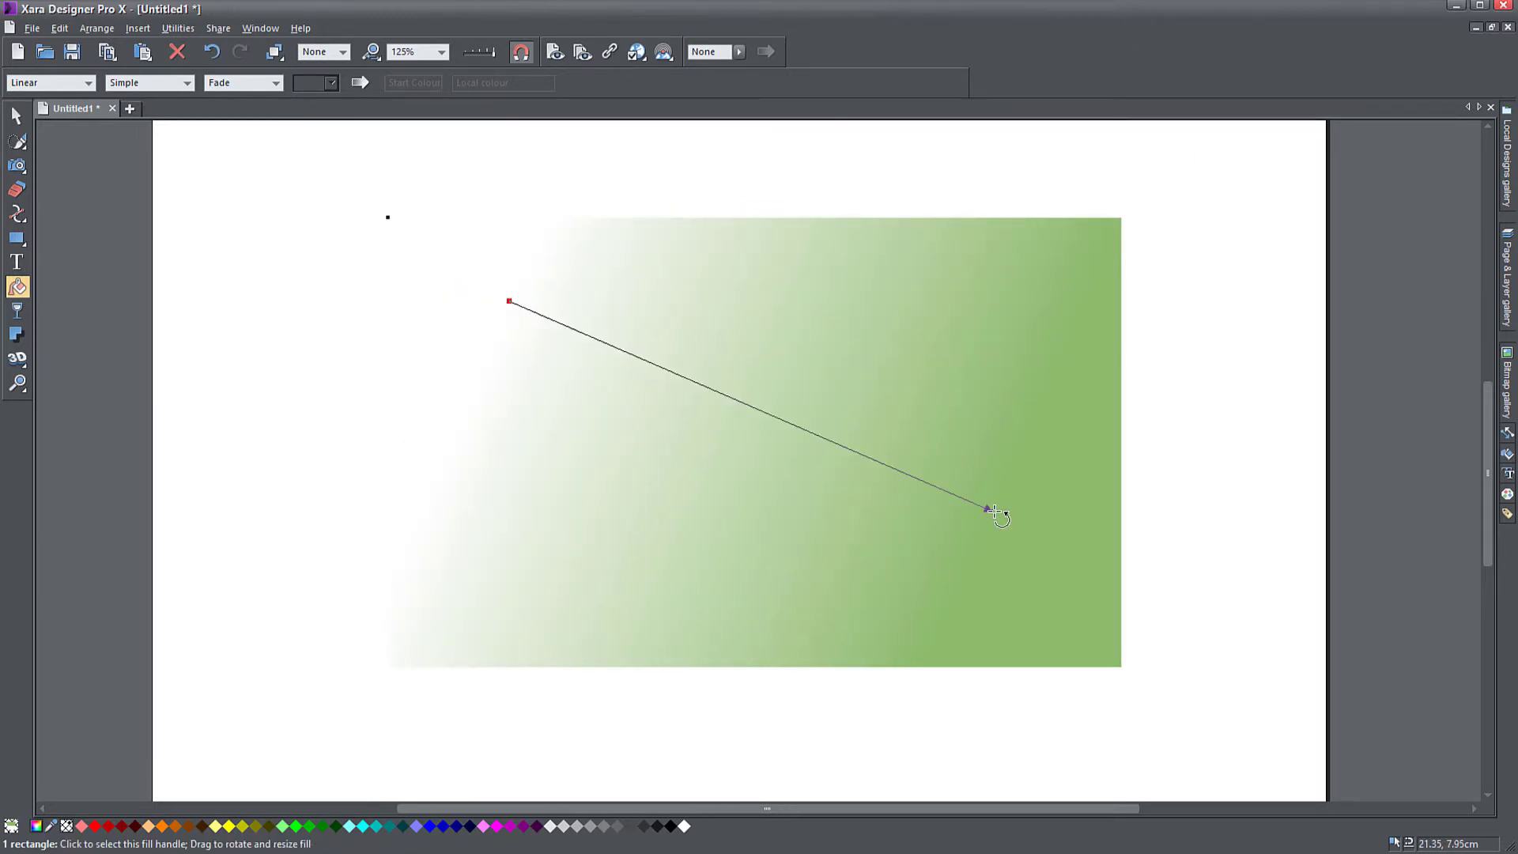
pyautogui.moveTo(988, 509); pyautogui.dragTo(1026, 570)
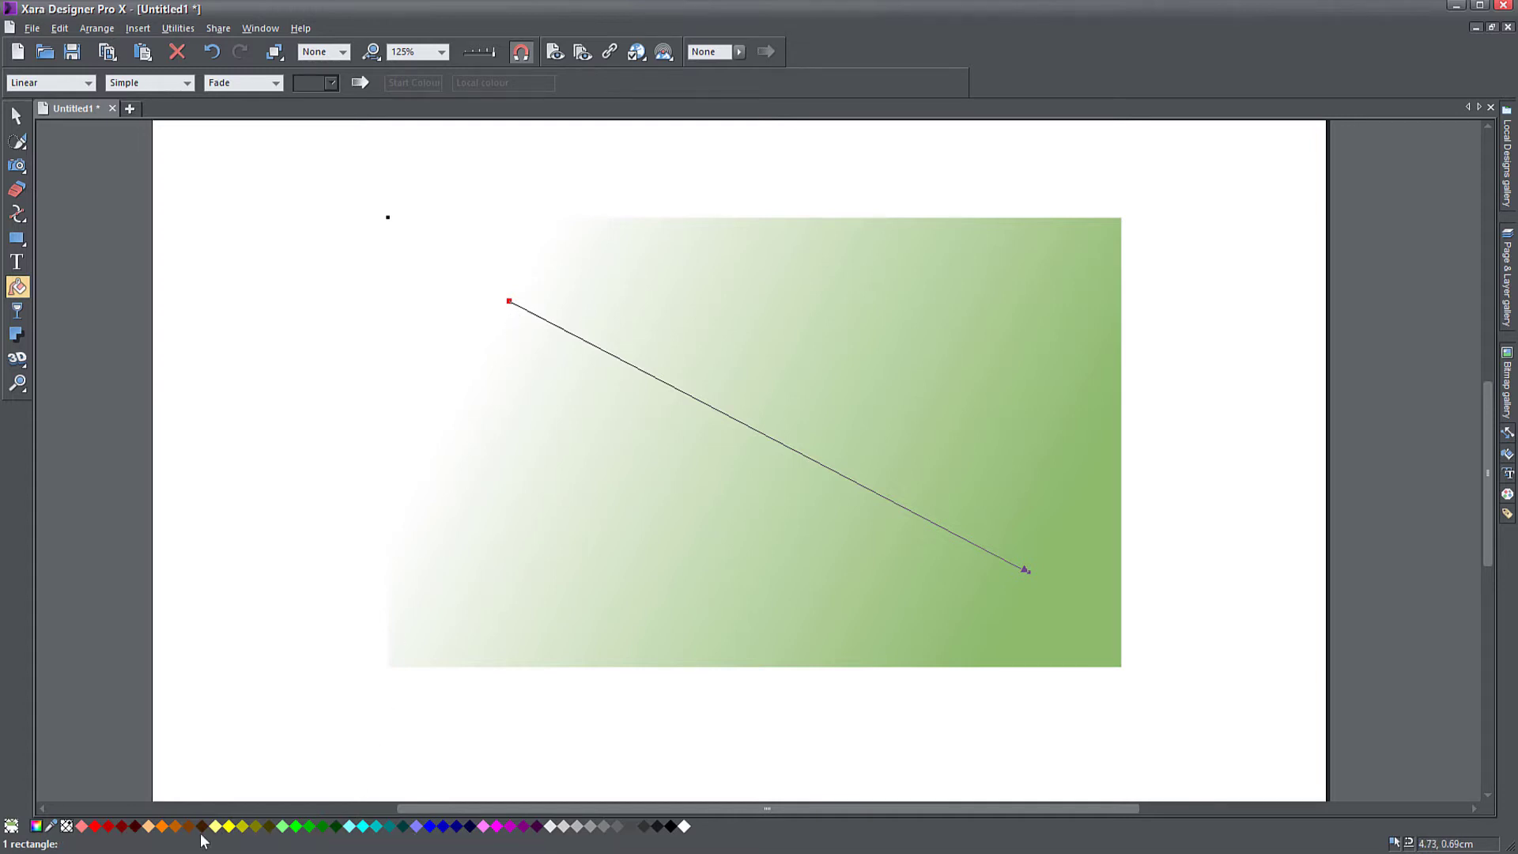
pyautogui.click(161, 825)
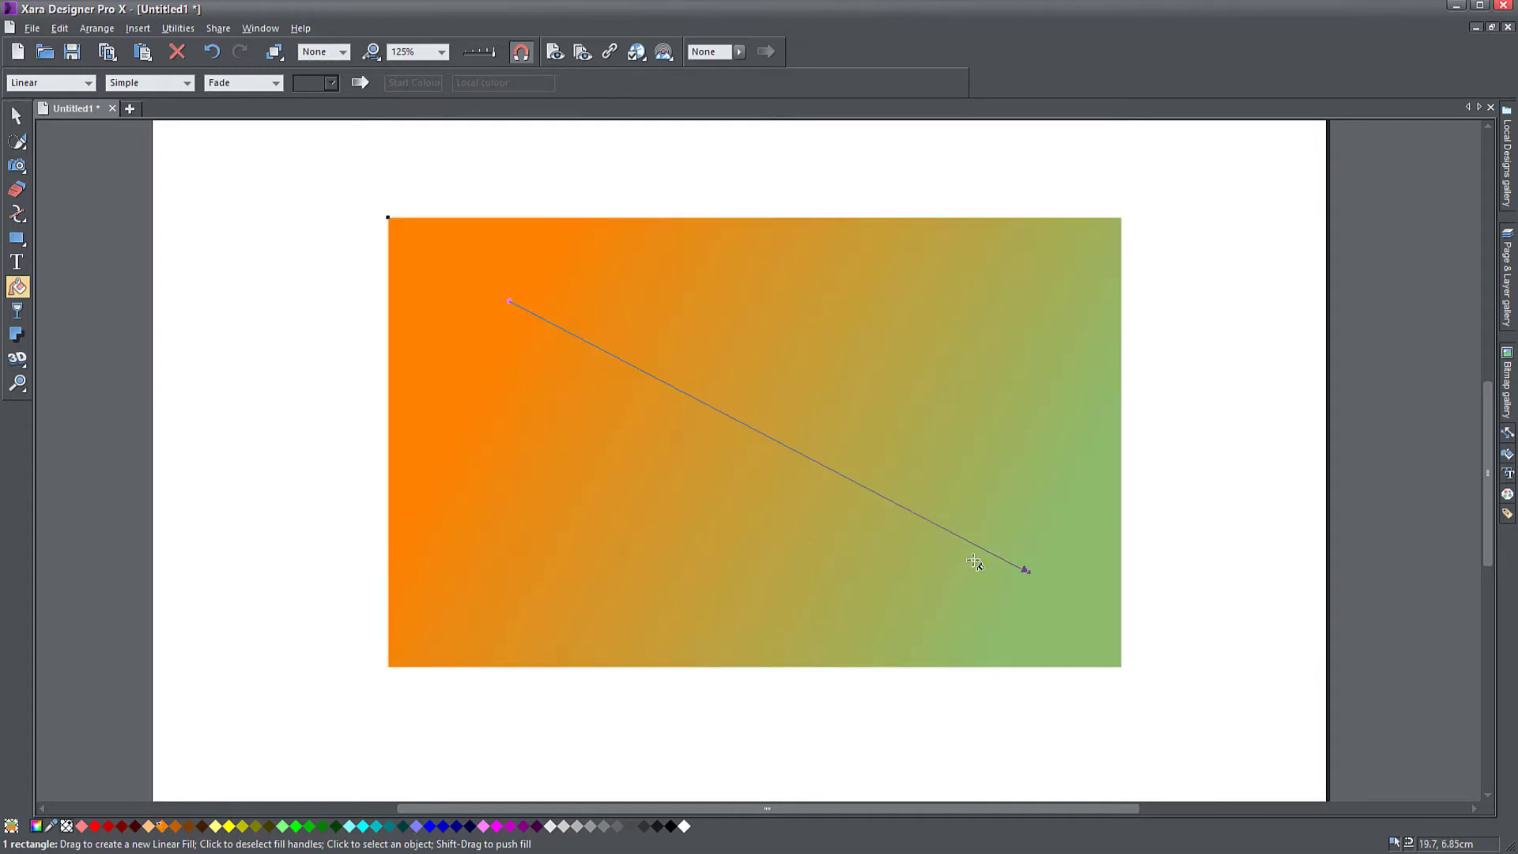
# Colour the gradient's end handle red and redraw the gradient in different directions, finishing diagonally from the rectangle's upper-left to lower-right corner
pyautogui.click(1027, 572)
pyautogui.click(112, 828)
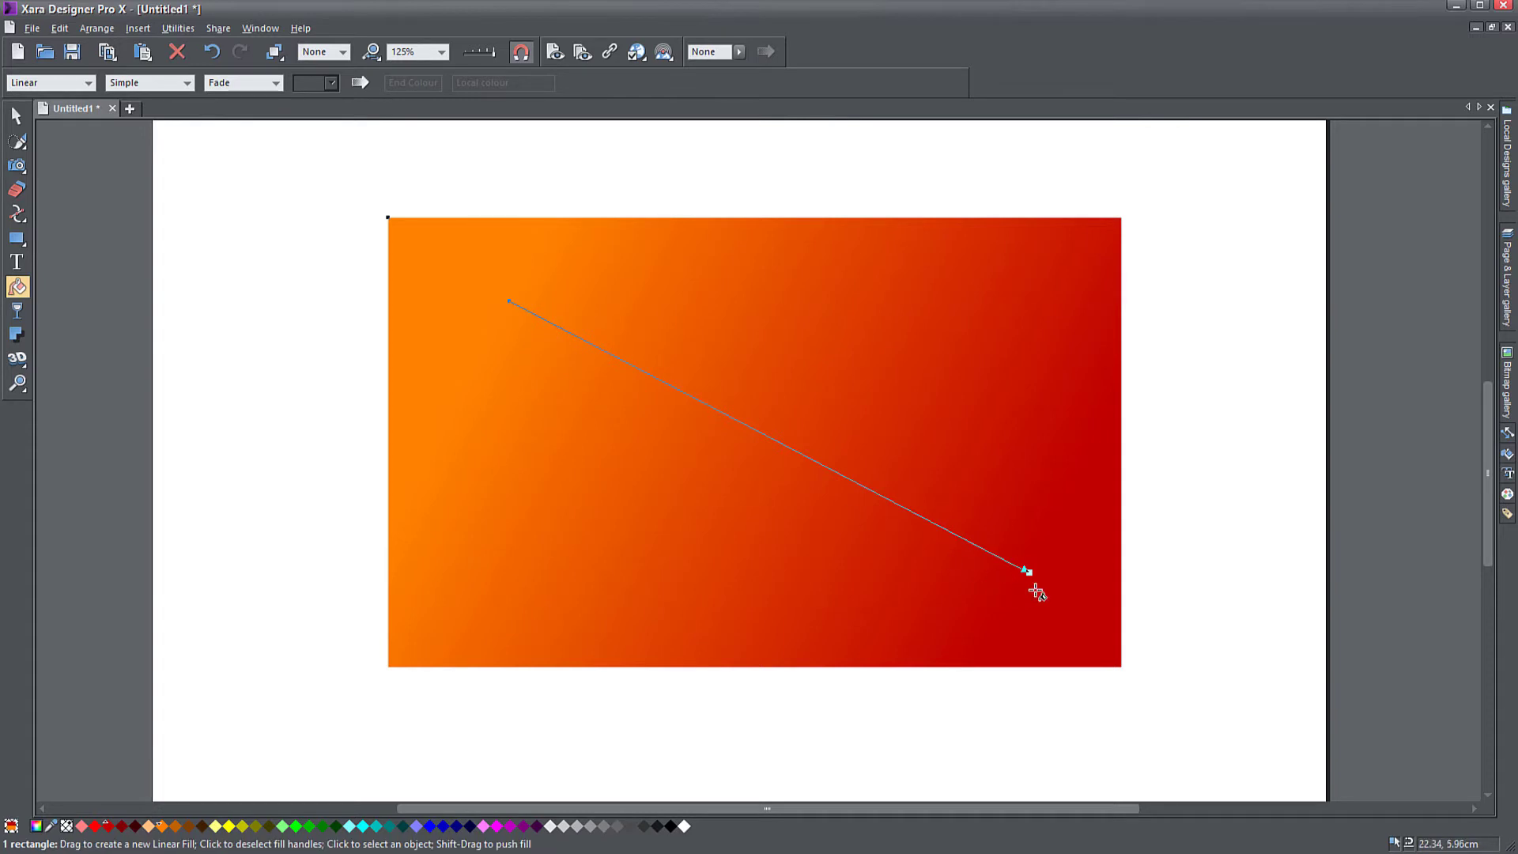
pyautogui.moveTo(1027, 570); pyautogui.dragTo(528, 388)
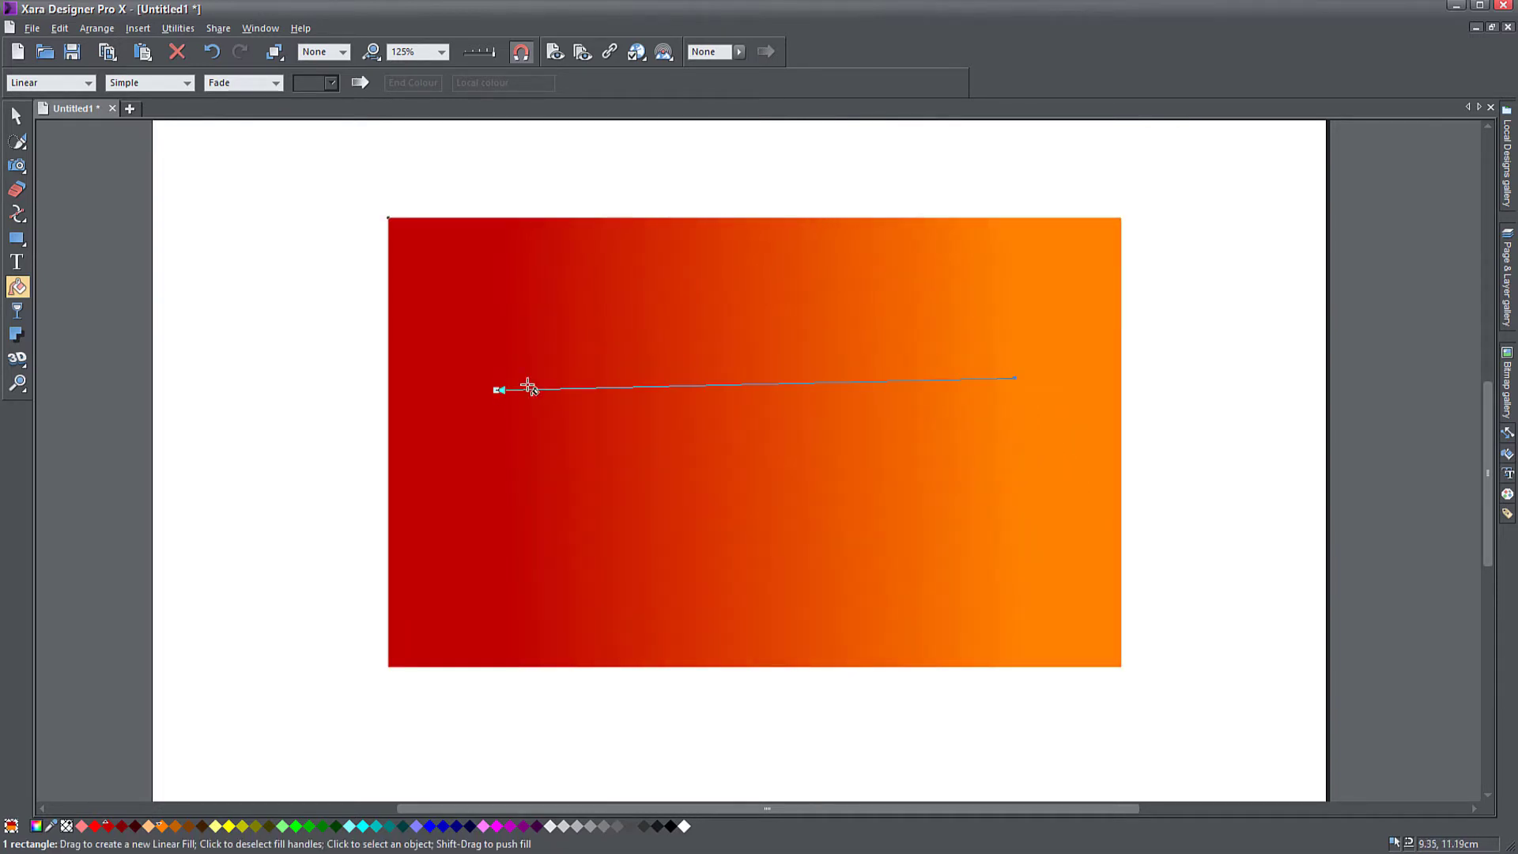
pyautogui.moveTo(996, 324); pyautogui.dragTo(491, 591)
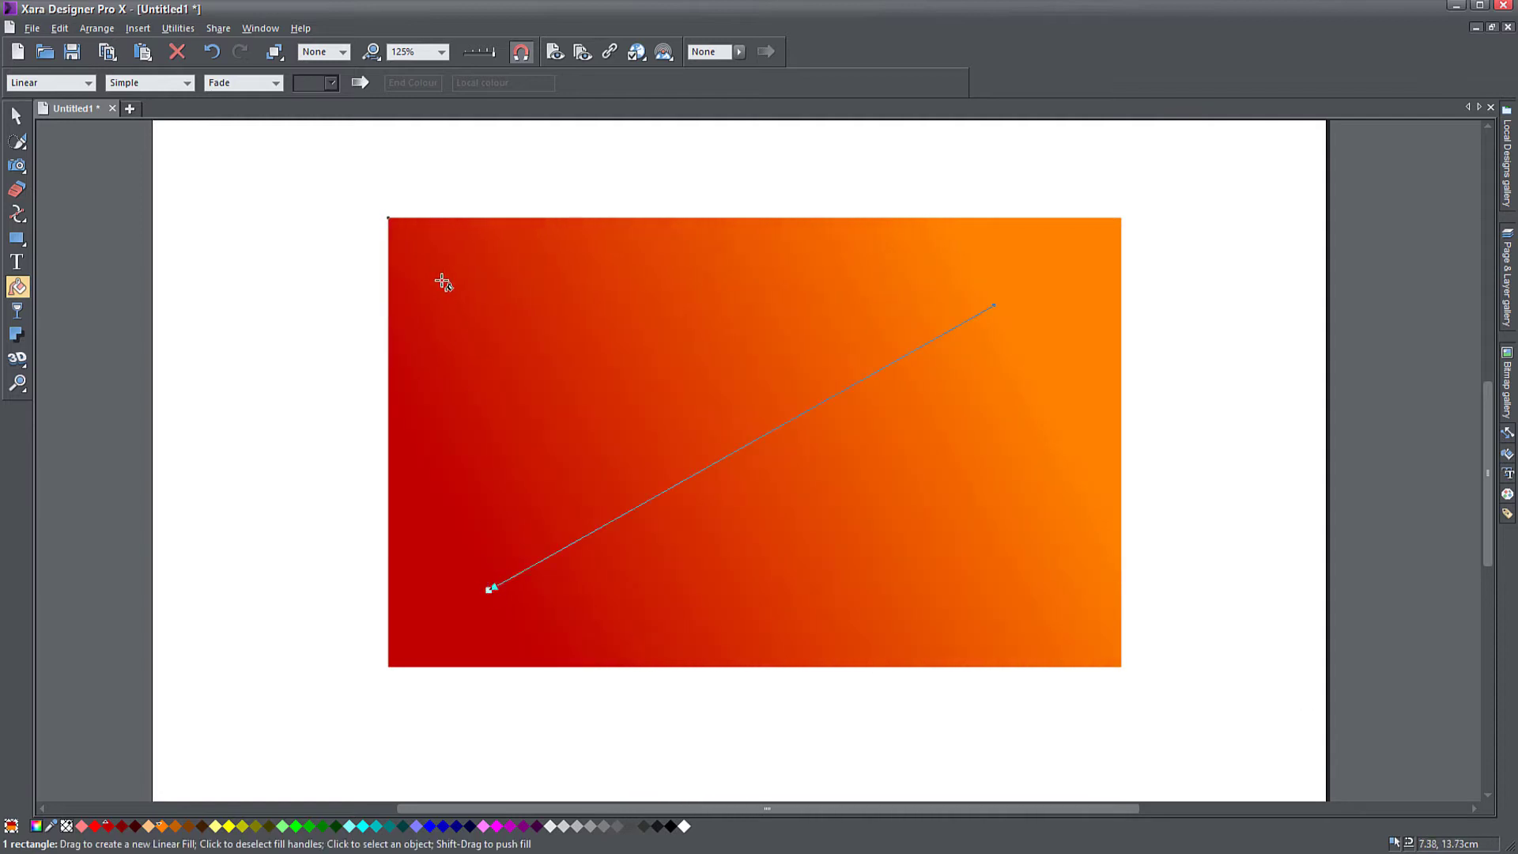
pyautogui.moveTo(411, 229); pyautogui.dragTo(1043, 617)
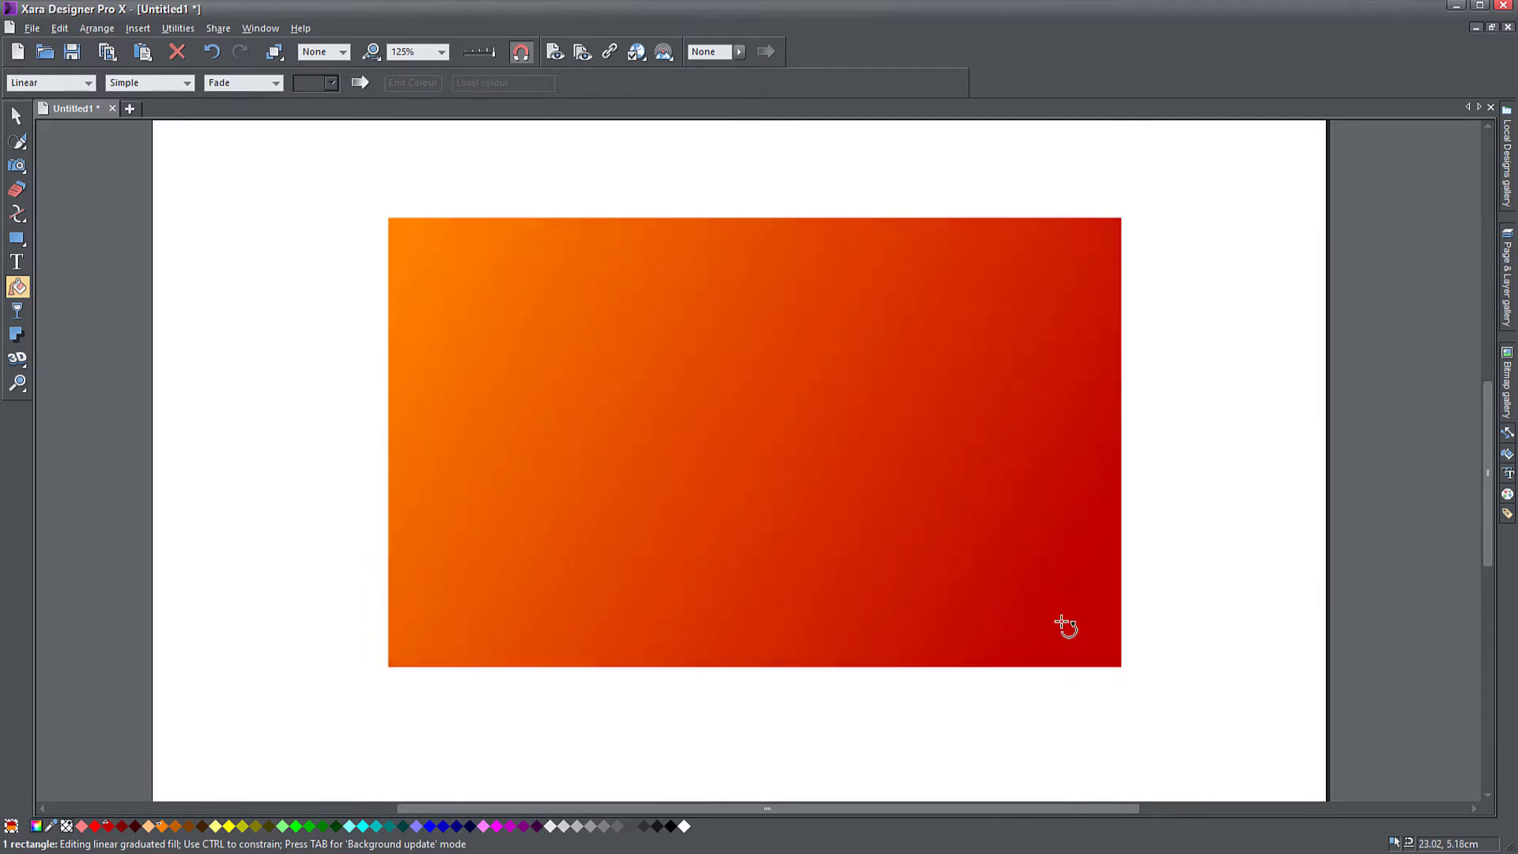
pyautogui.moveTo(1043, 561); pyautogui.dragTo(1077, 627)
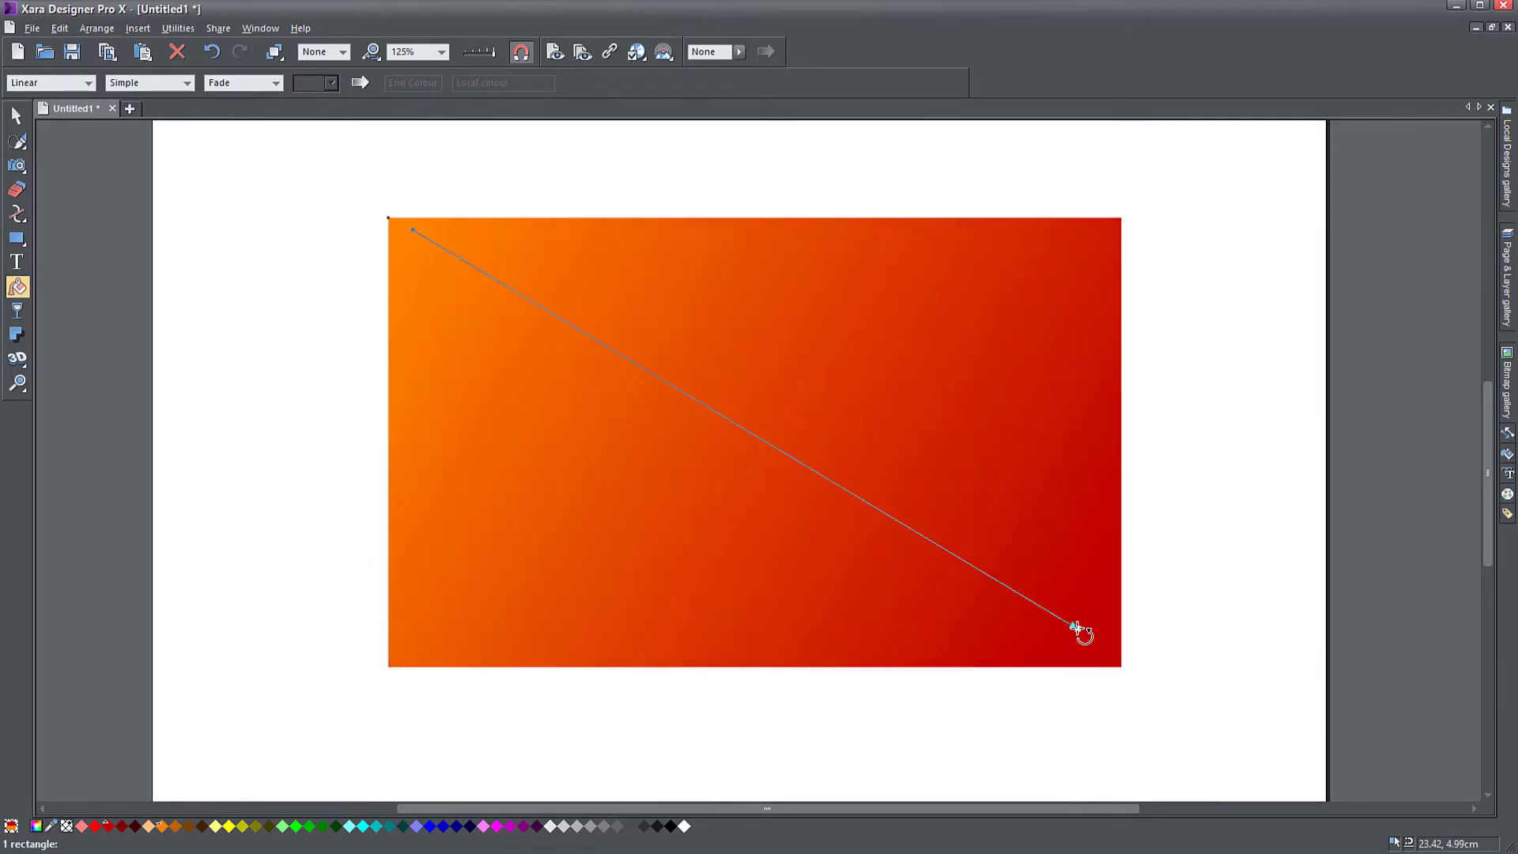
pyautogui.moveTo(415, 230); pyautogui.dragTo(438, 257)
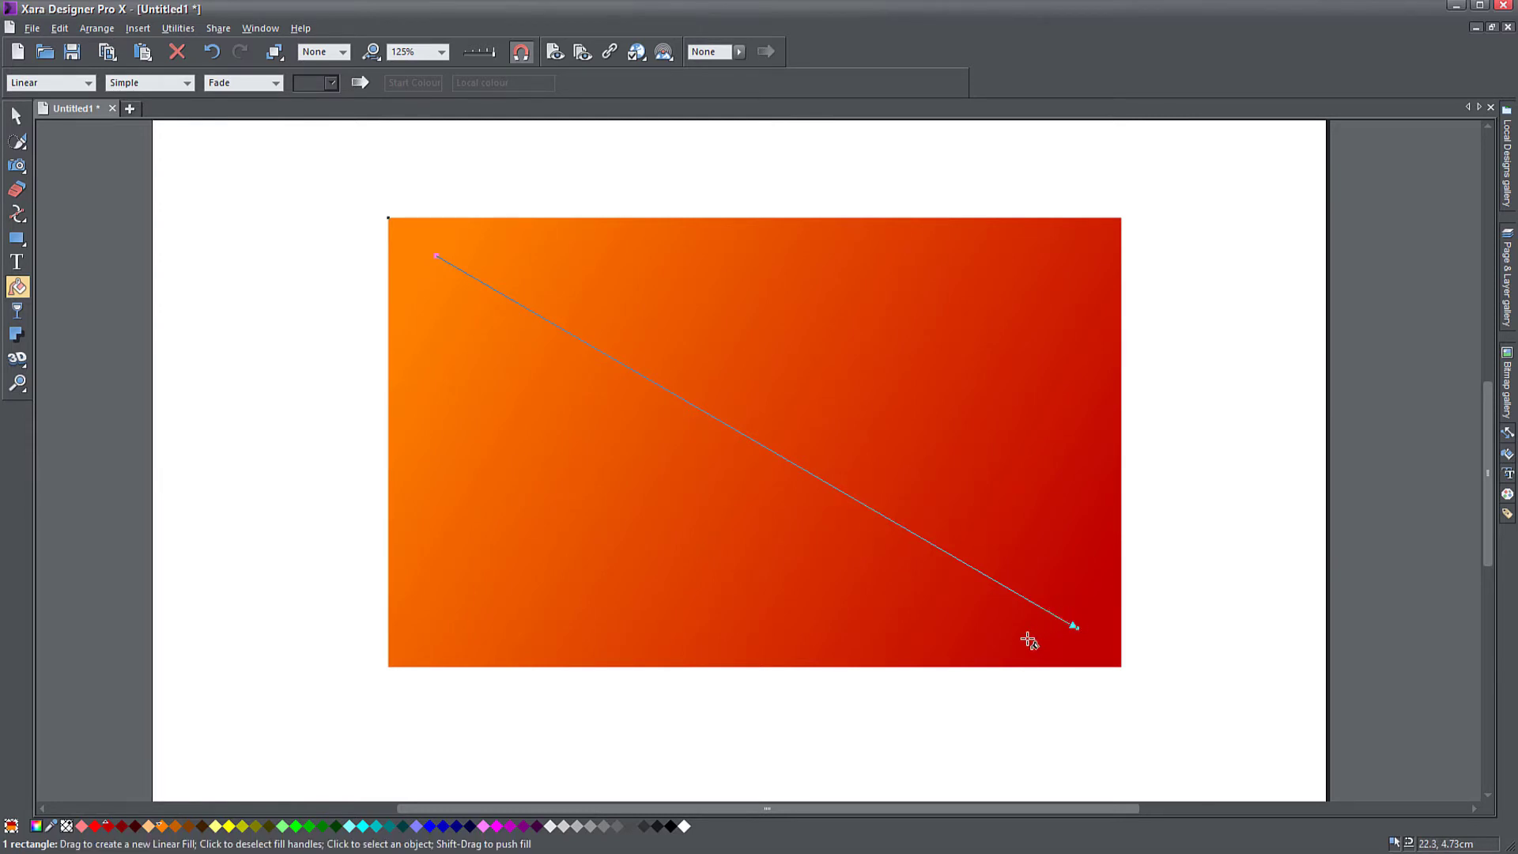
# Colour the gradient's end handle black and its start handle white, moving both handles slightly closer to the rectangle's corners
pyautogui.click(1076, 629)
pyautogui.click(658, 826)
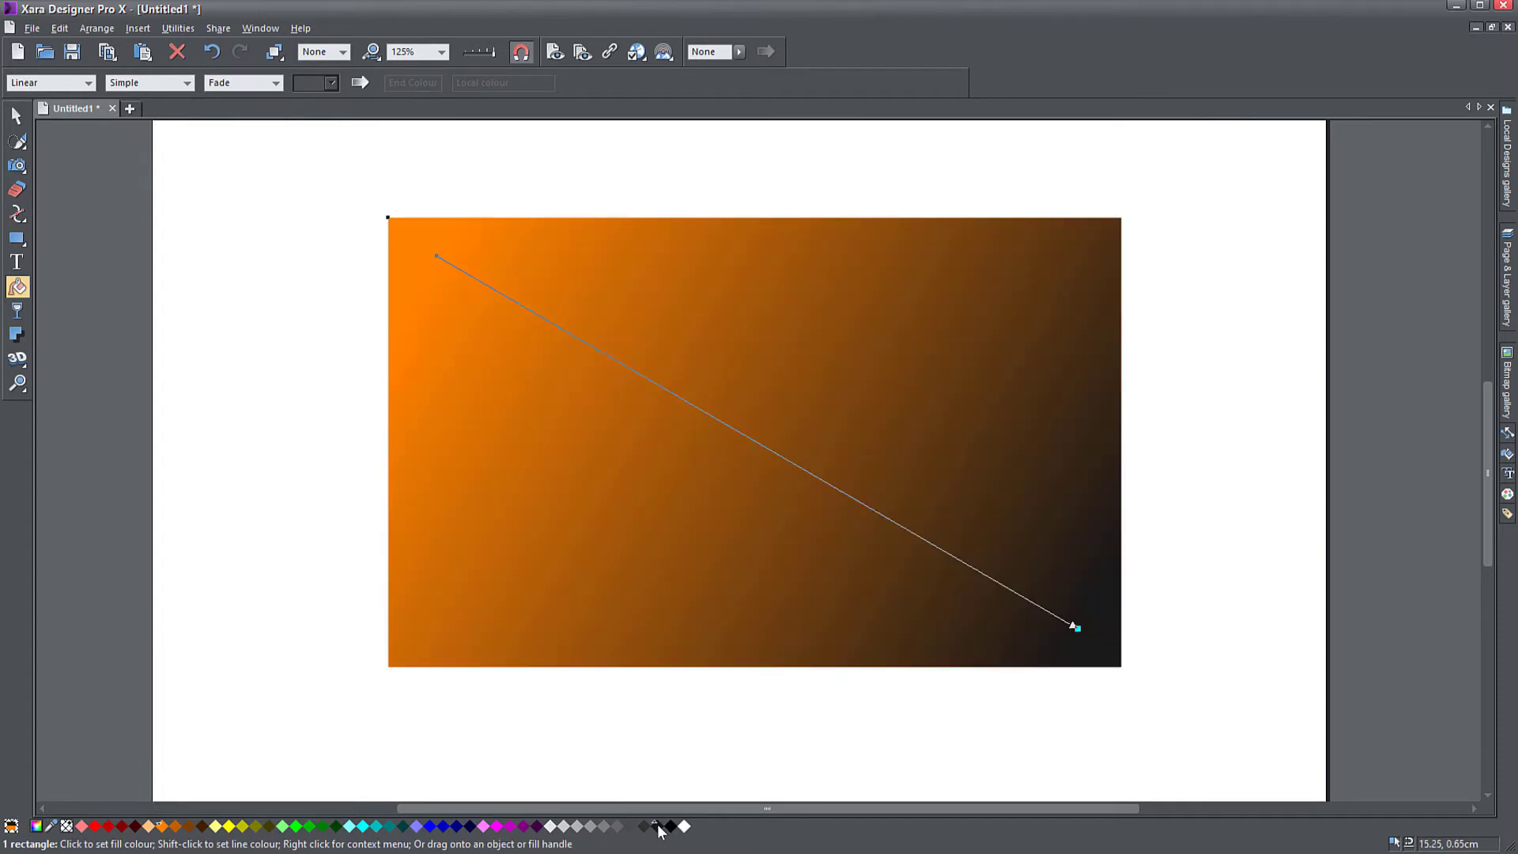
pyautogui.click(669, 826)
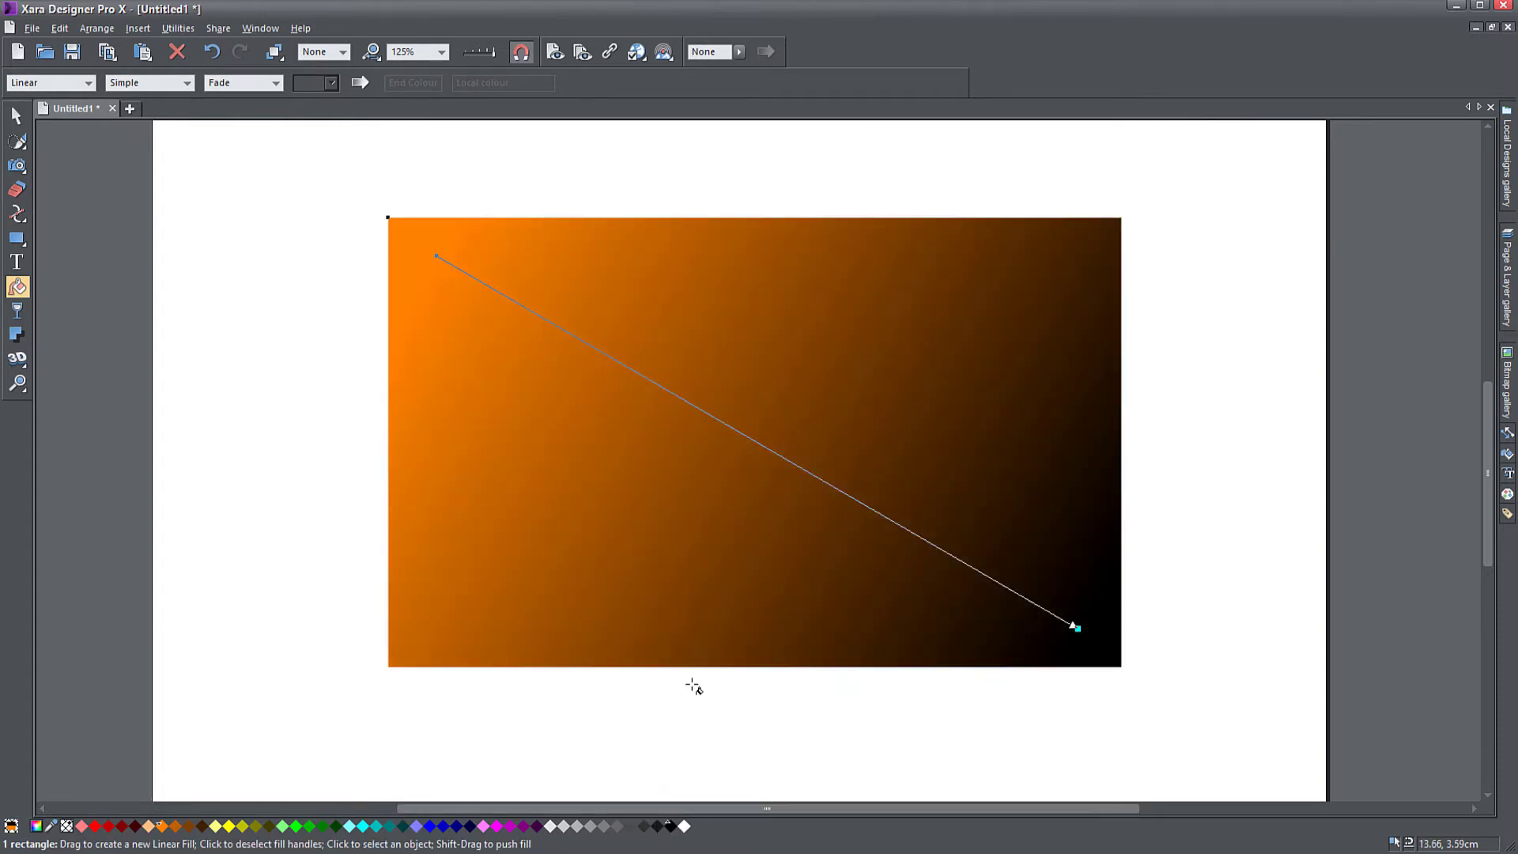
pyautogui.click(436, 255)
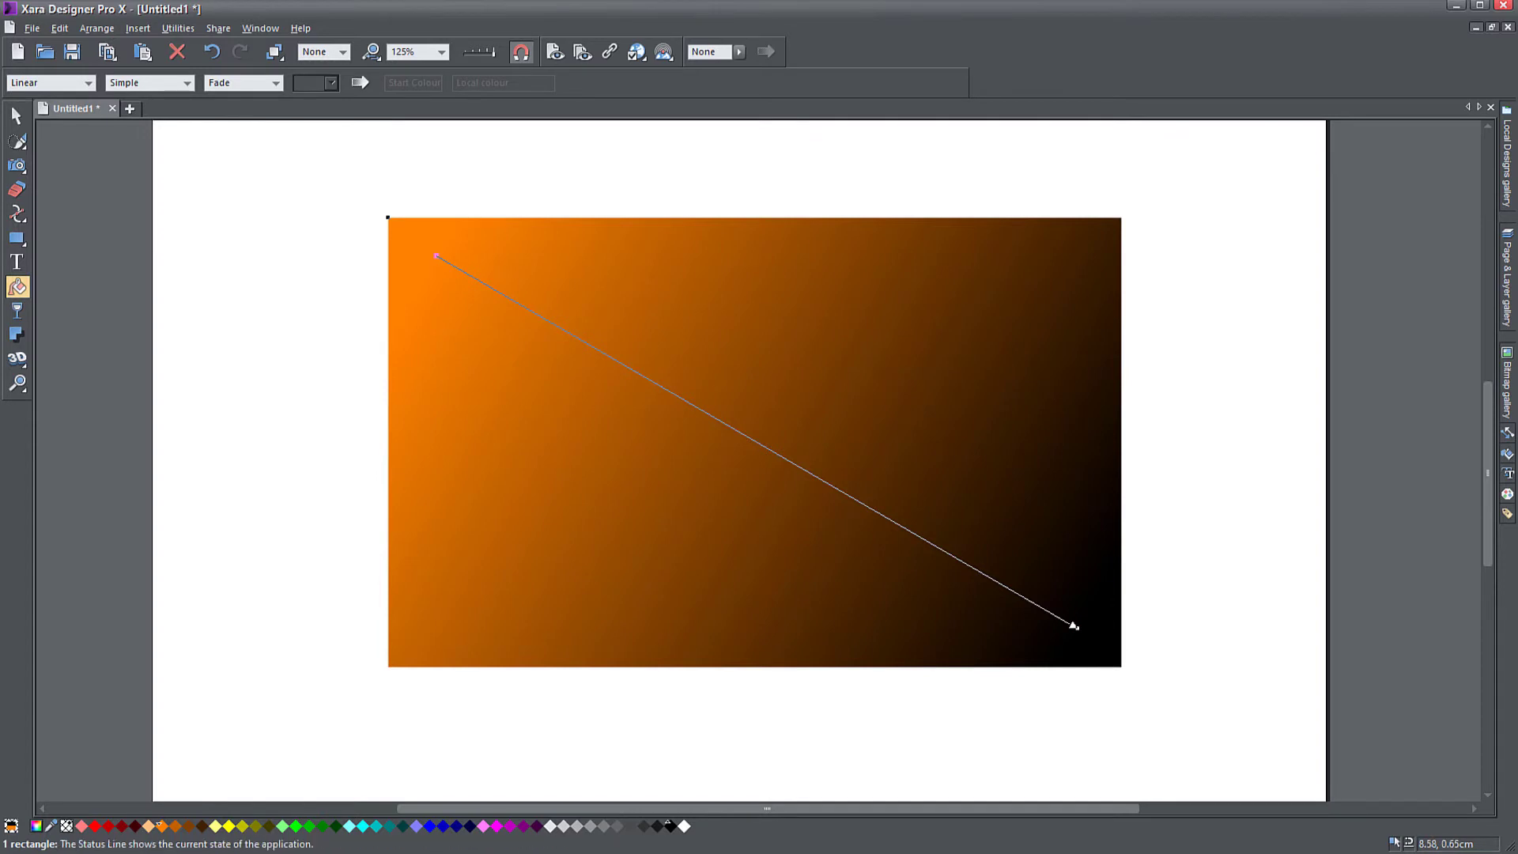
pyautogui.click(684, 826)
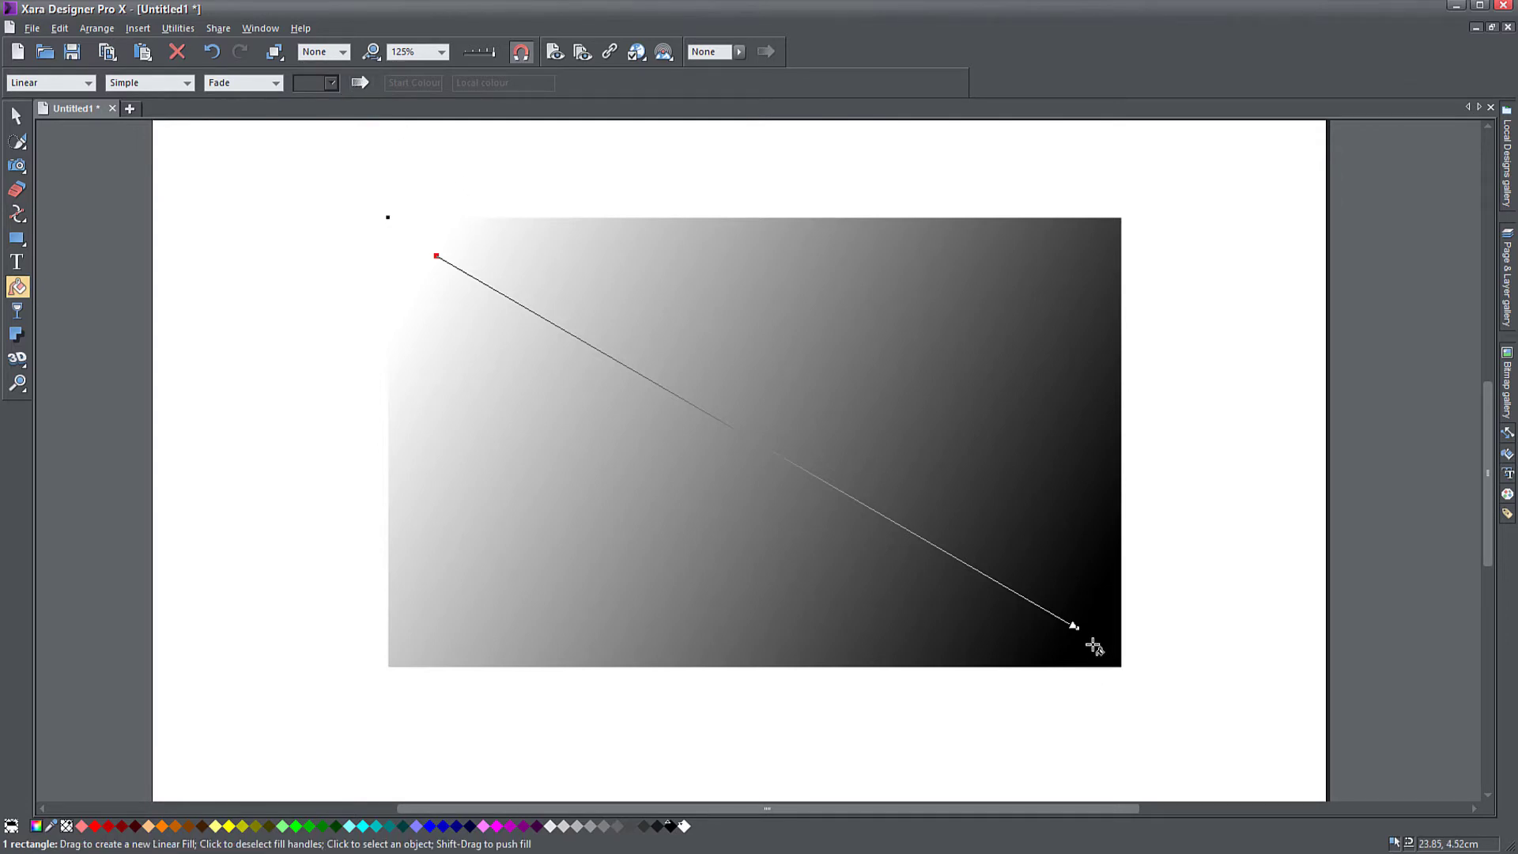
pyautogui.moveTo(1083, 630); pyautogui.dragTo(1089, 639)
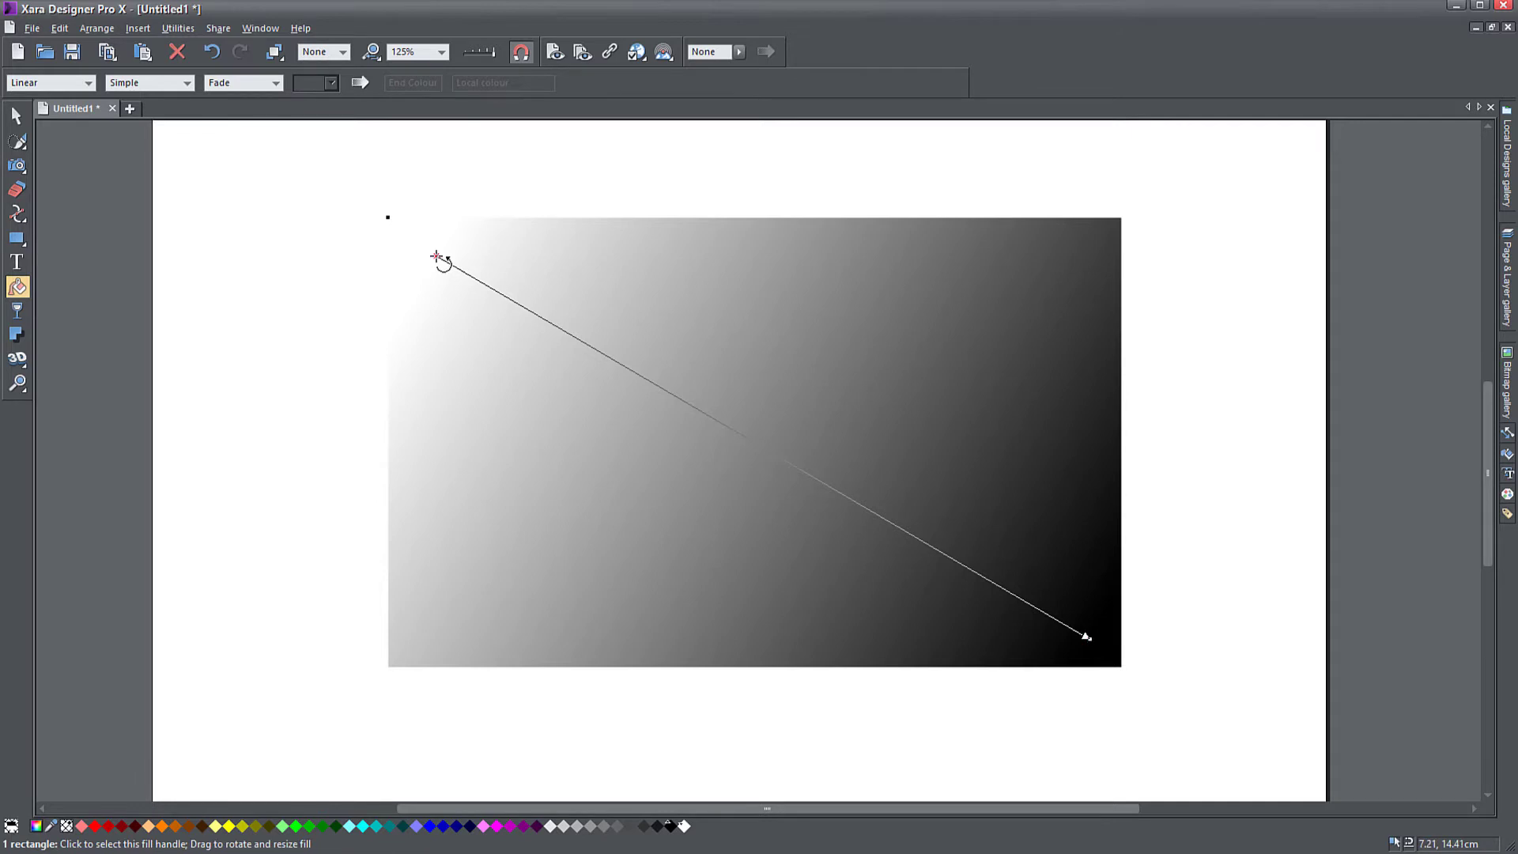
pyautogui.moveTo(437, 256); pyautogui.dragTo(417, 241)
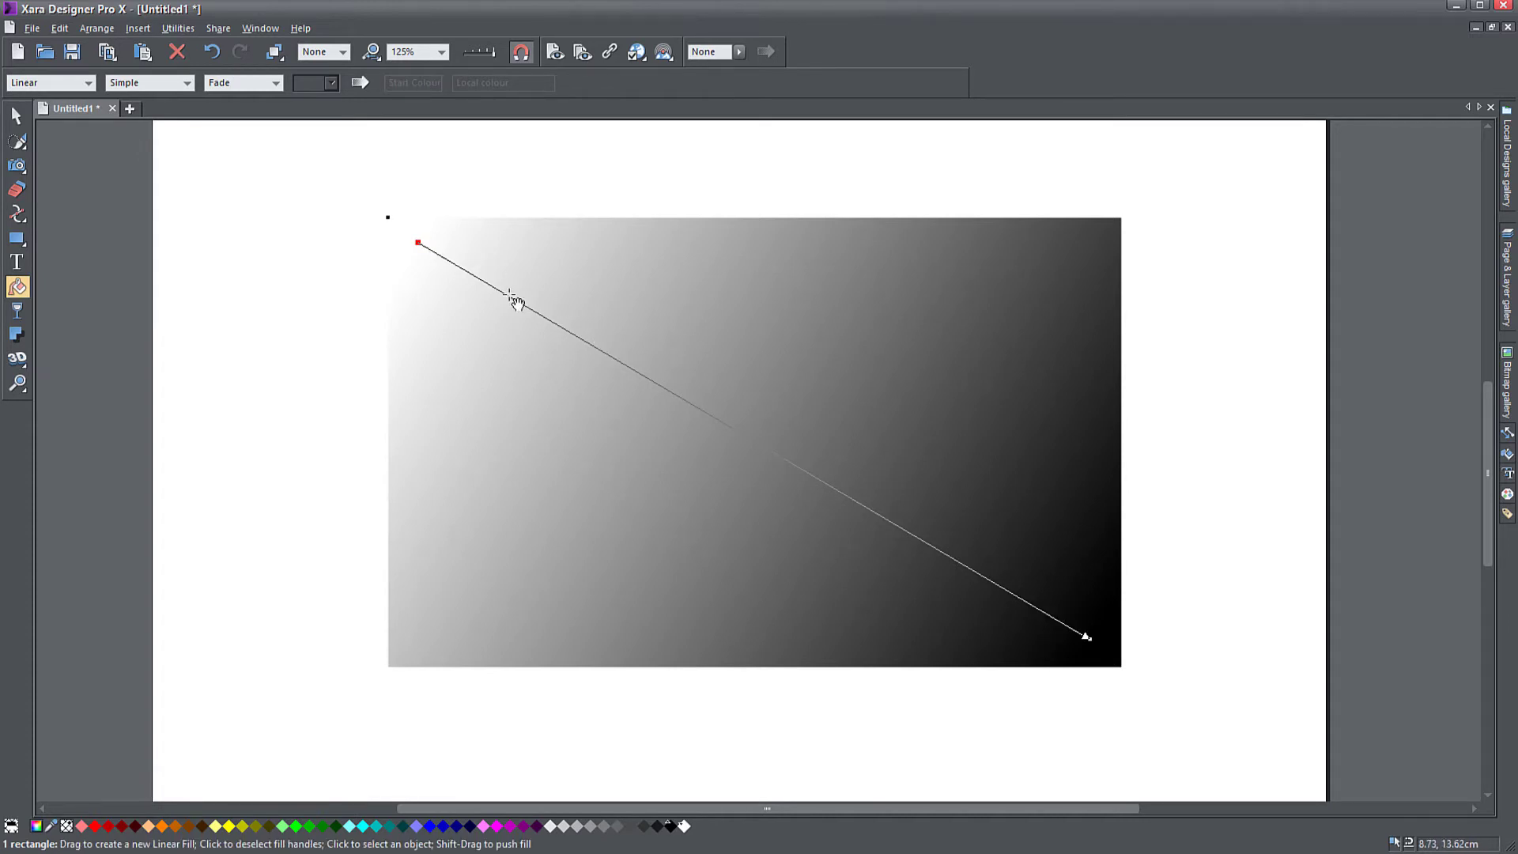
# Open the gradient's fill profile beside the rectangle and apply the -0.5 preset curve, followed by the 0.5 preset curve
pyautogui.click(360, 83)
pyautogui.moveTo(596, 273); pyautogui.dragTo(1230, 249)
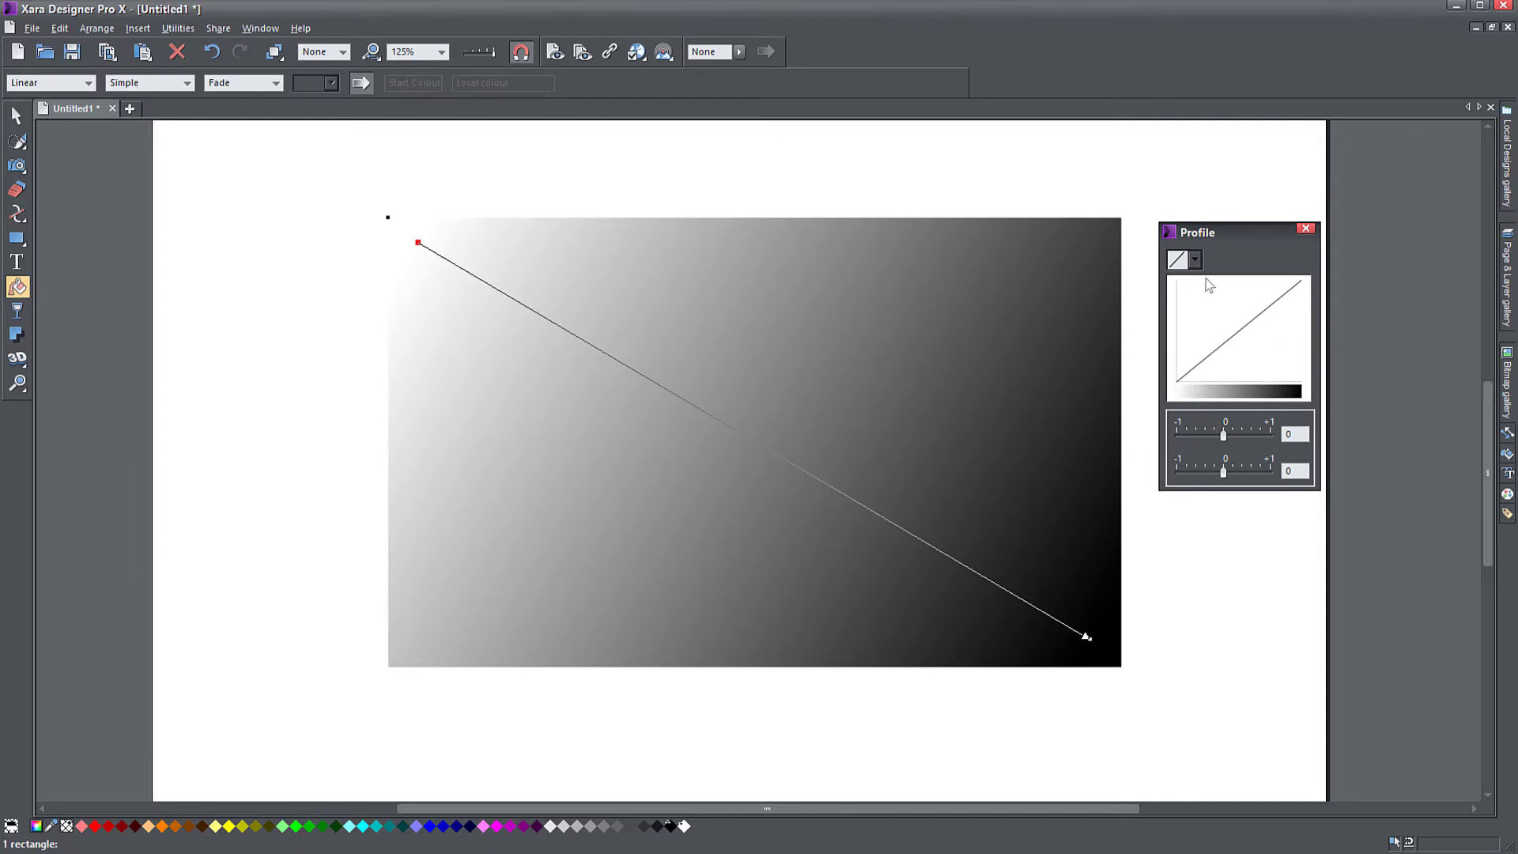
pyautogui.click(1195, 260)
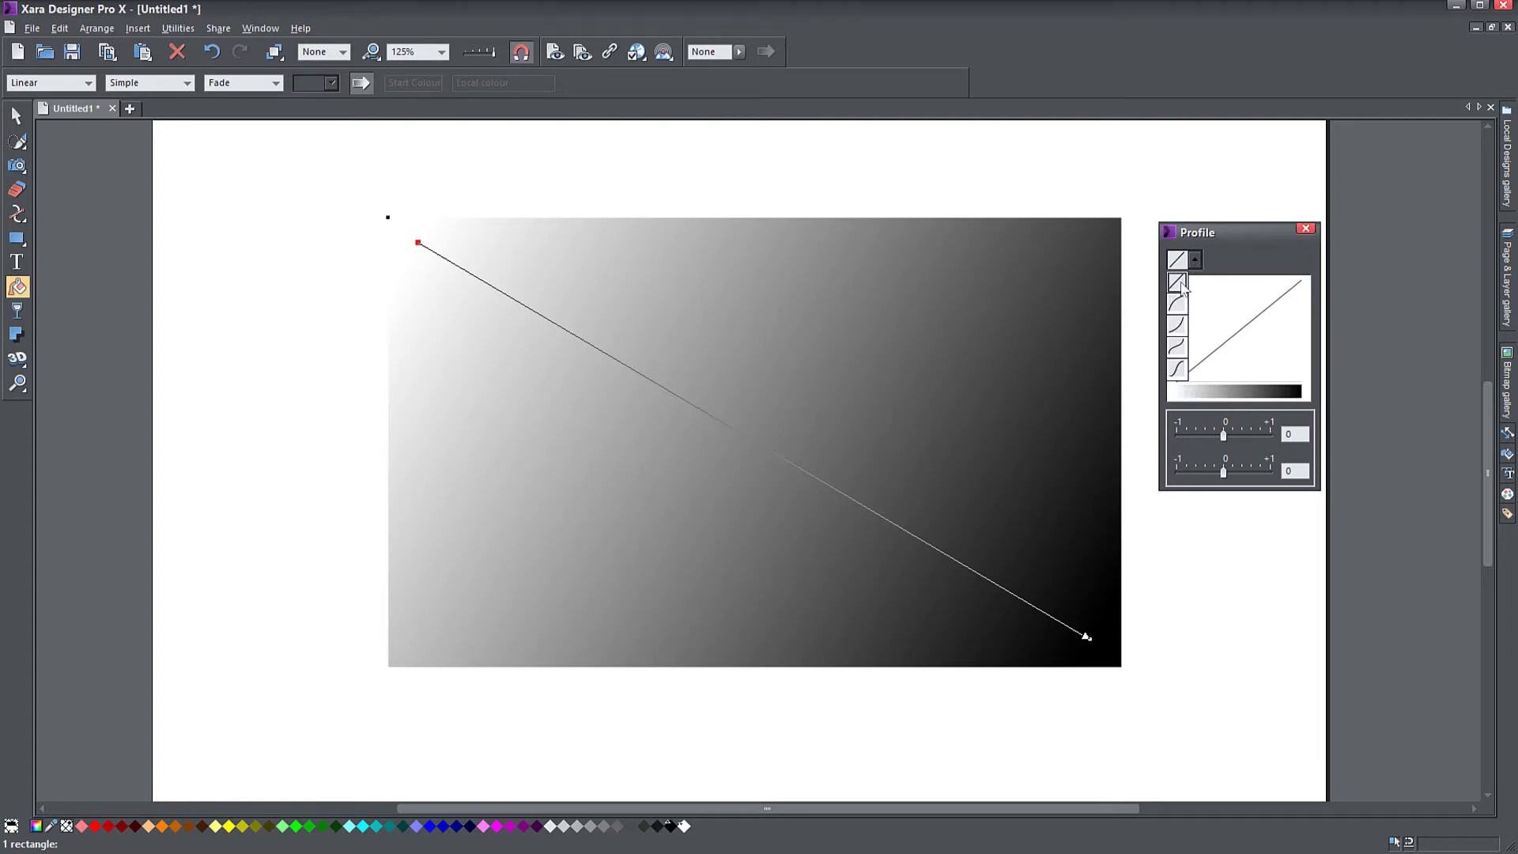
pyautogui.click(1183, 318)
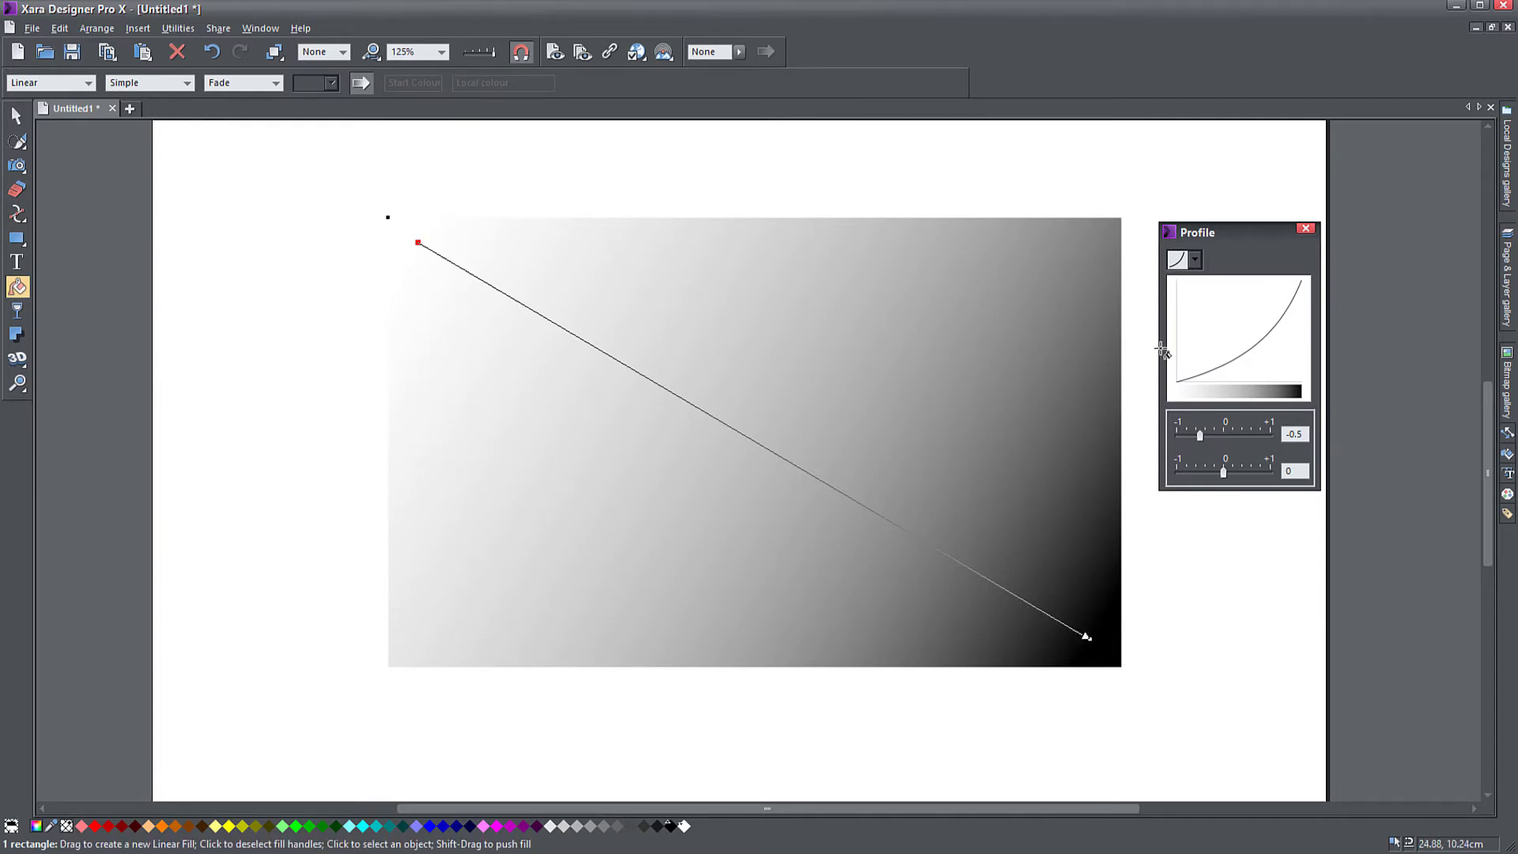
pyautogui.click(1194, 258)
pyautogui.click(1181, 309)
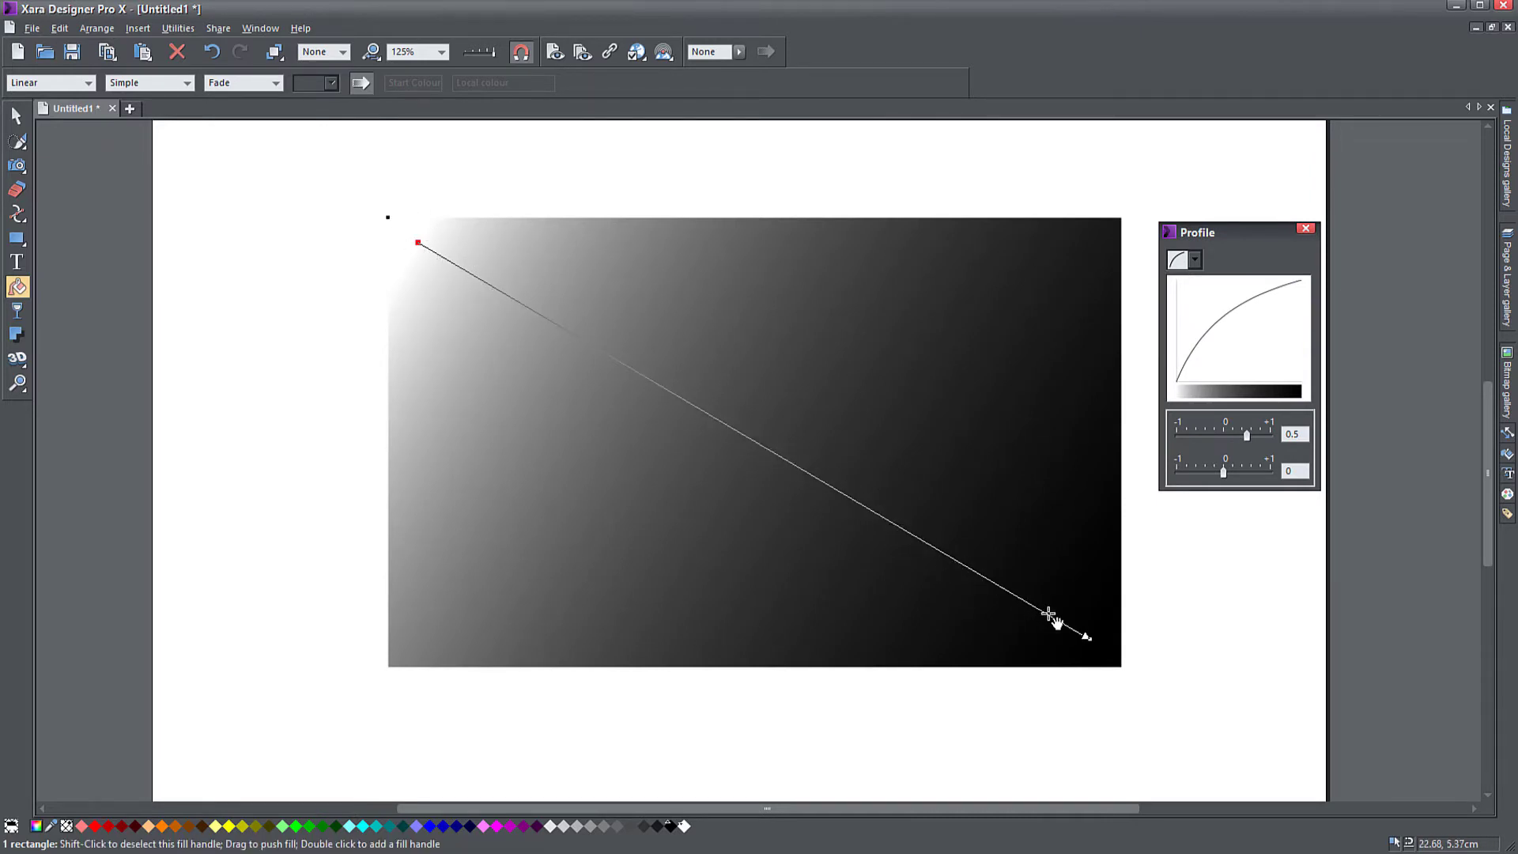
pyautogui.click(1194, 260)
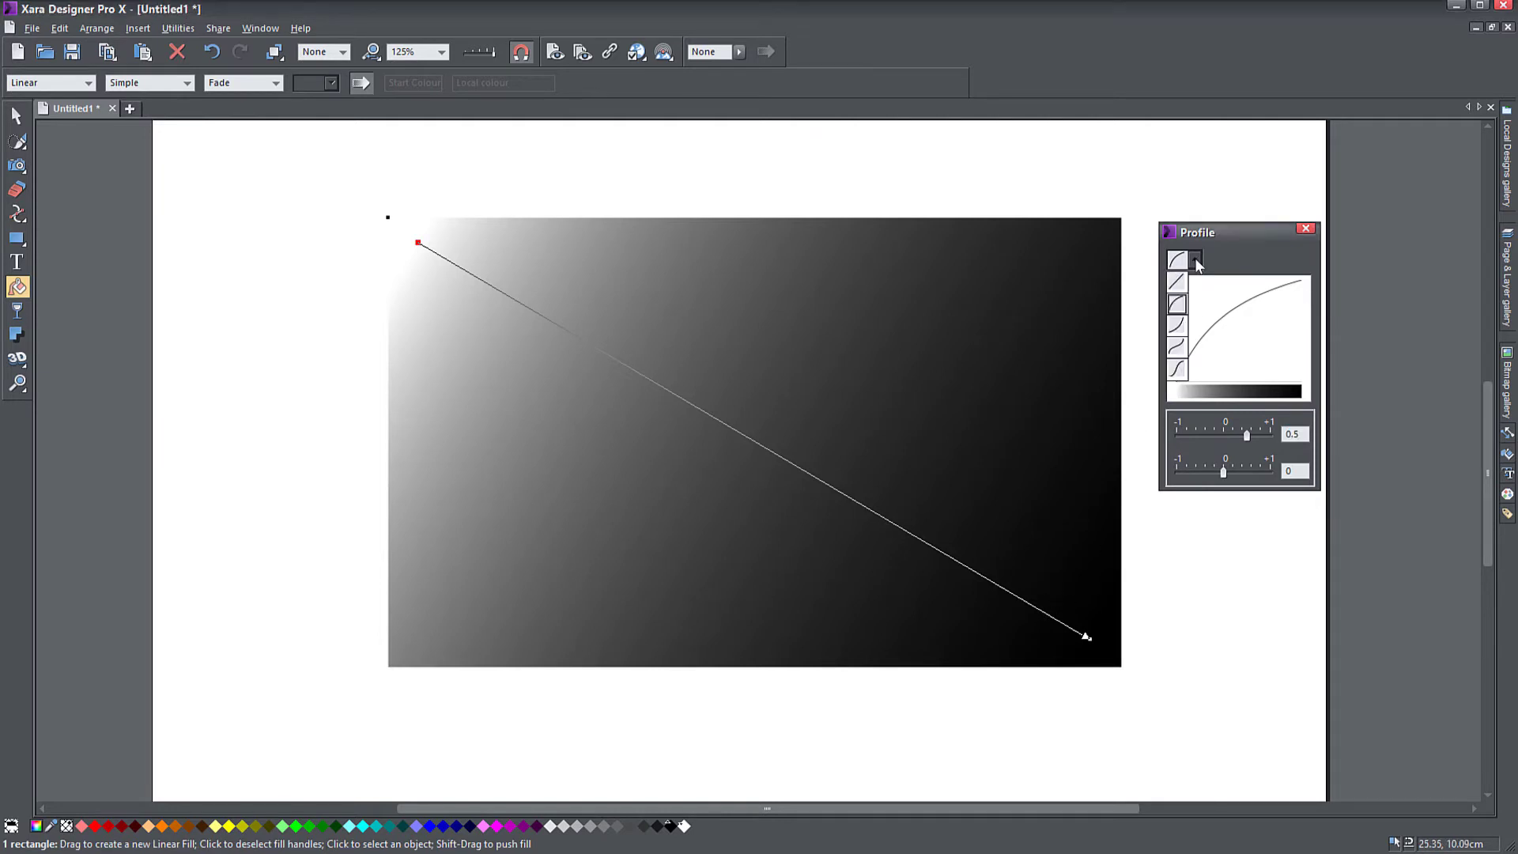
pyautogui.click(1178, 305)
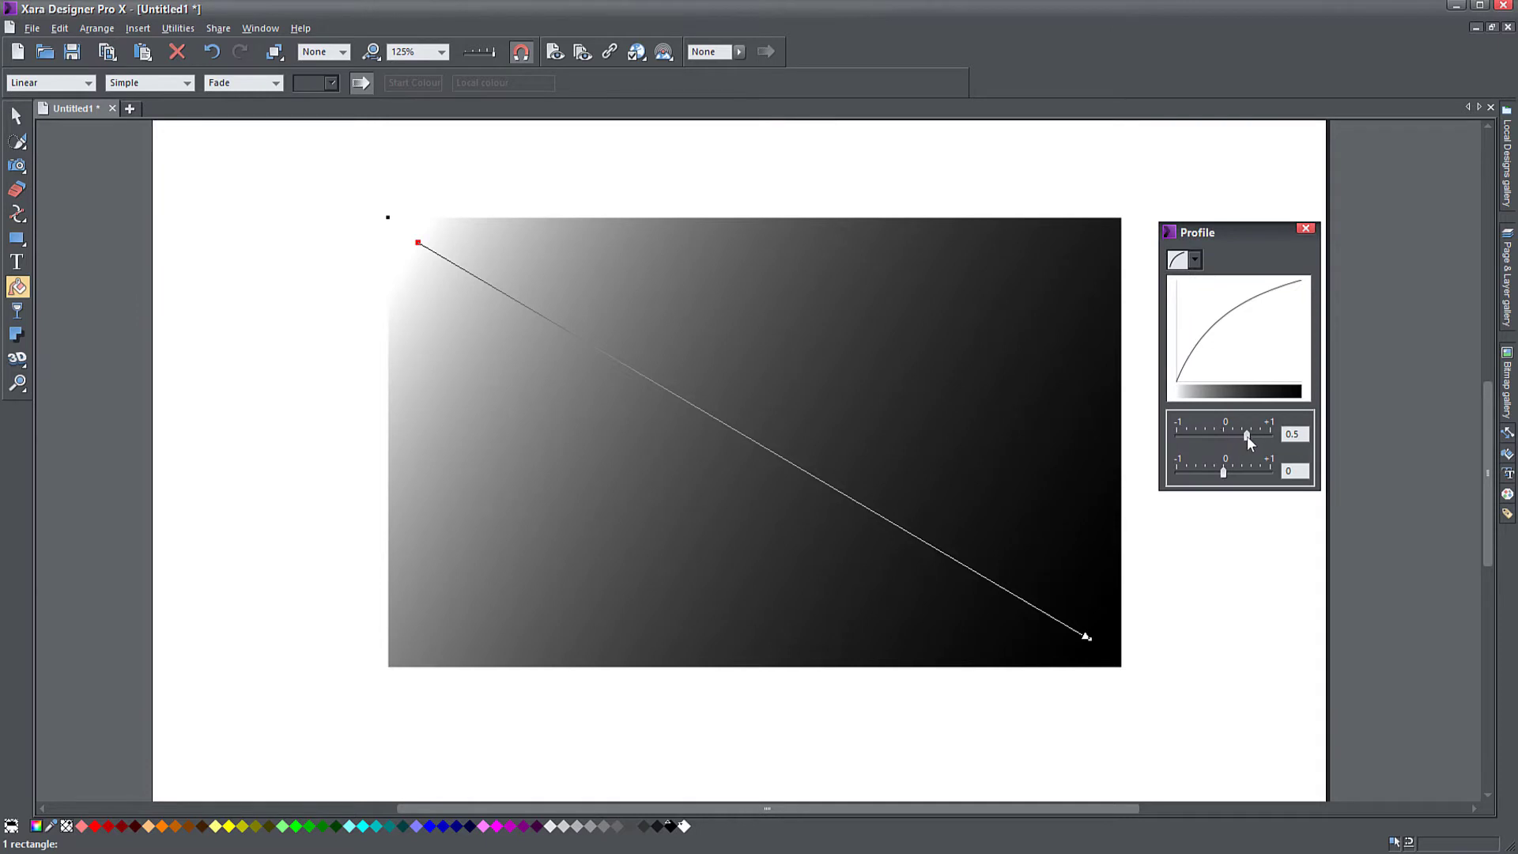
# Try extreme fill profile settings, with 0.92 and 0.82 for the first value and -1, -0.6 and 1 for the second
pyautogui.moveTo(1246, 434)
pyautogui.mouseDown()
pyautogui.moveTo(1211, 433)
pyautogui.moveTo(1267, 435)
pyautogui.mouseUp()
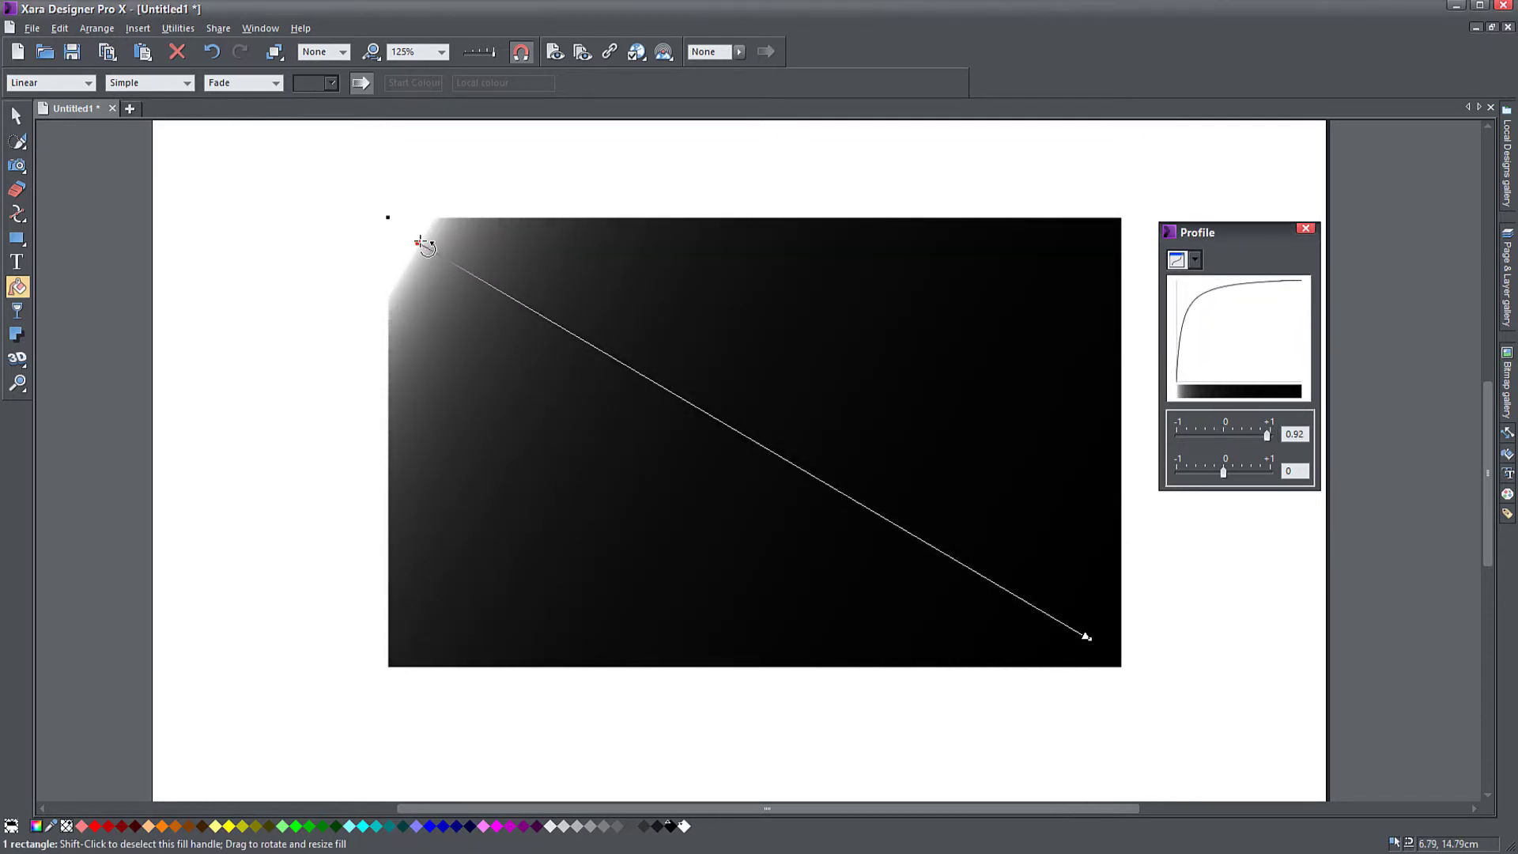
pyautogui.moveTo(1267, 434)
pyautogui.mouseDown()
pyautogui.moveTo(1249, 433)
pyautogui.moveTo(1262, 433)
pyautogui.mouseUp()
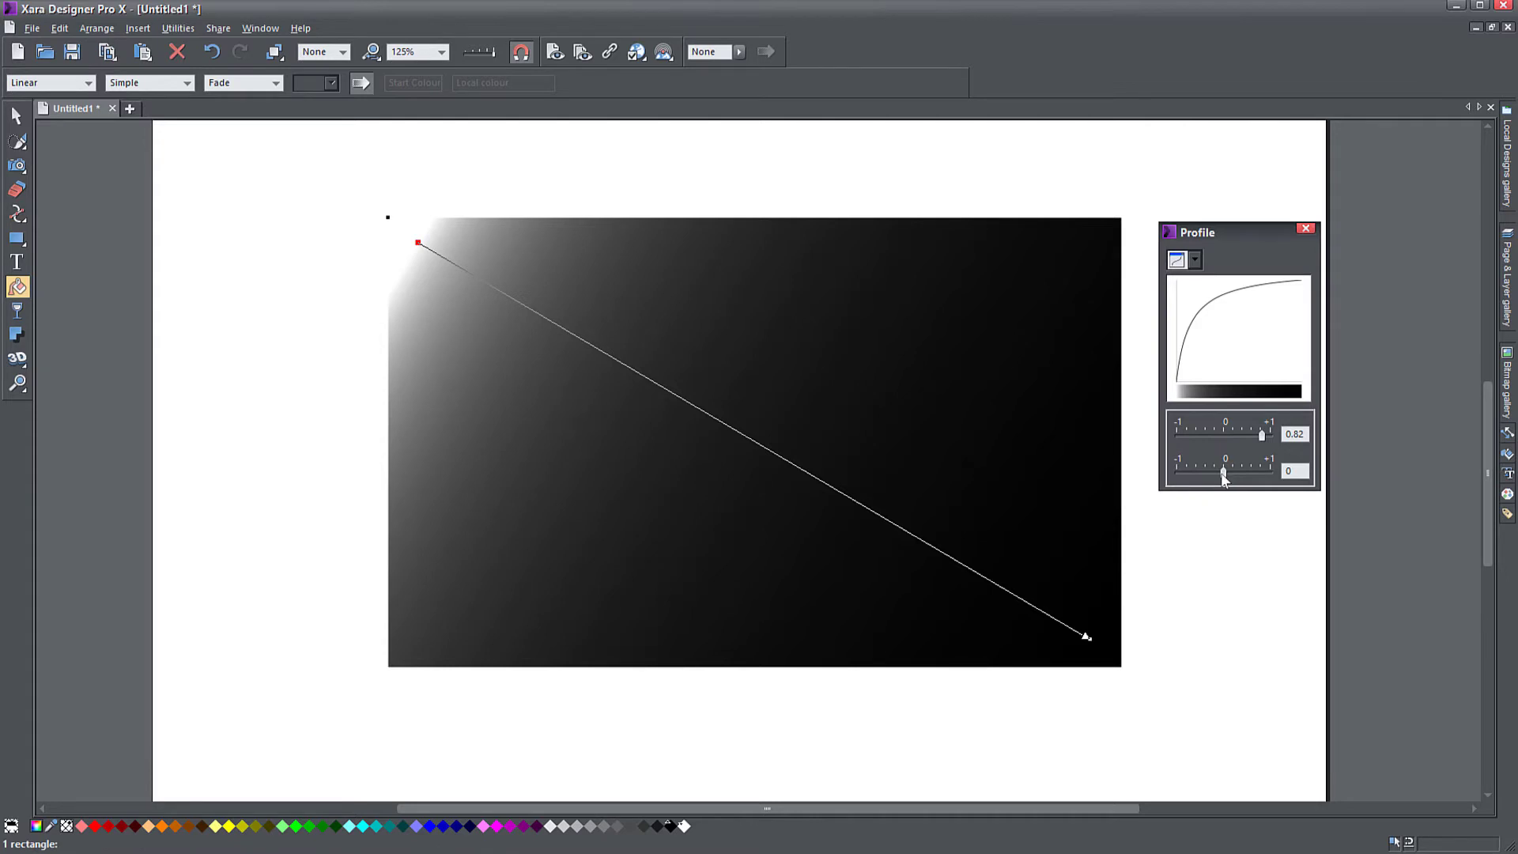
pyautogui.moveTo(1223, 475); pyautogui.dragTo(1169, 479)
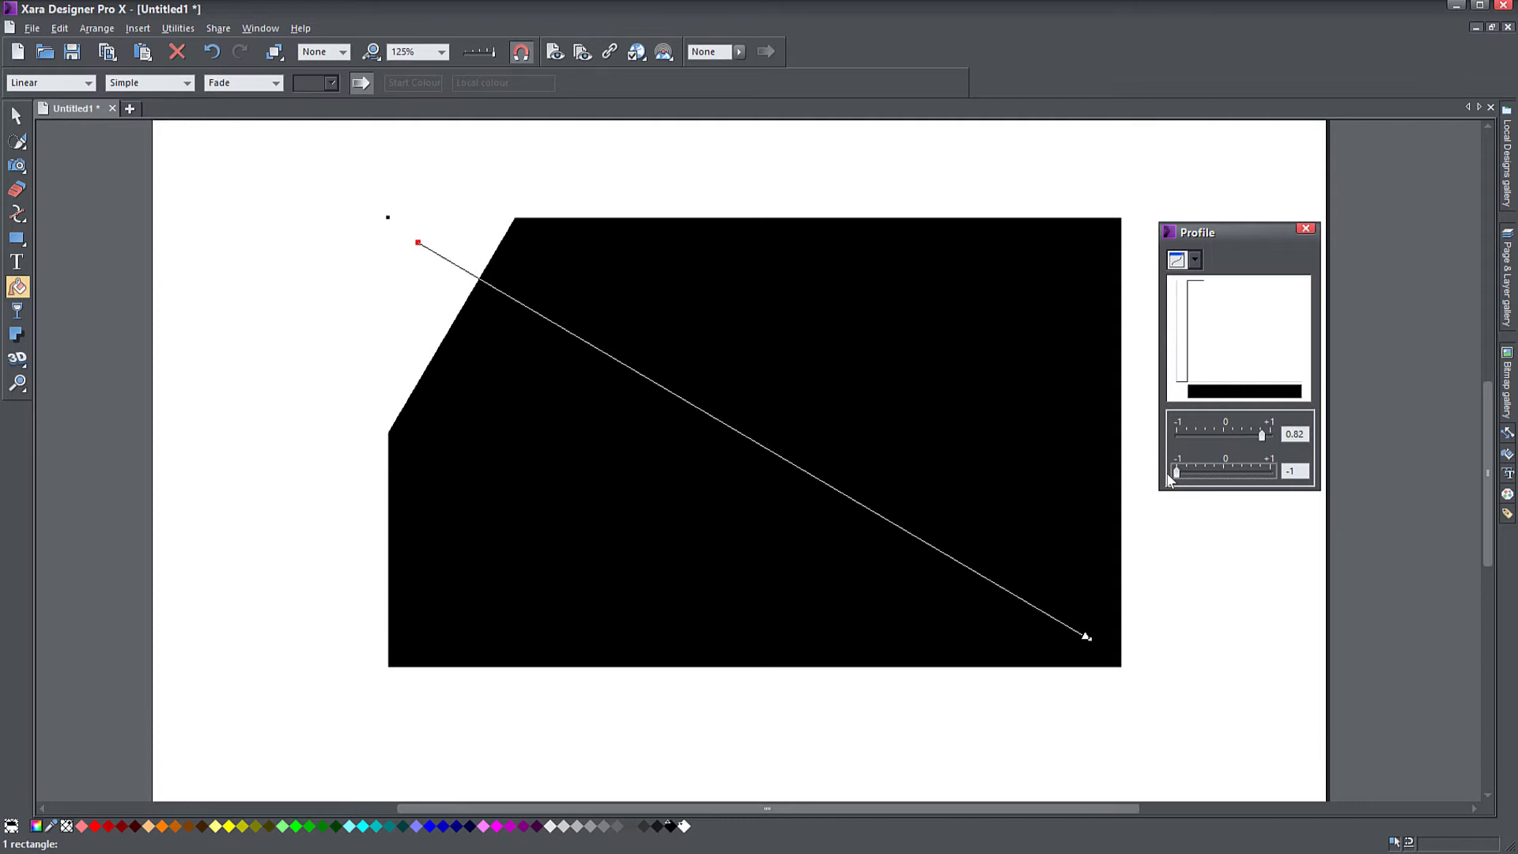
pyautogui.moveTo(1174, 473); pyautogui.dragTo(1194, 480)
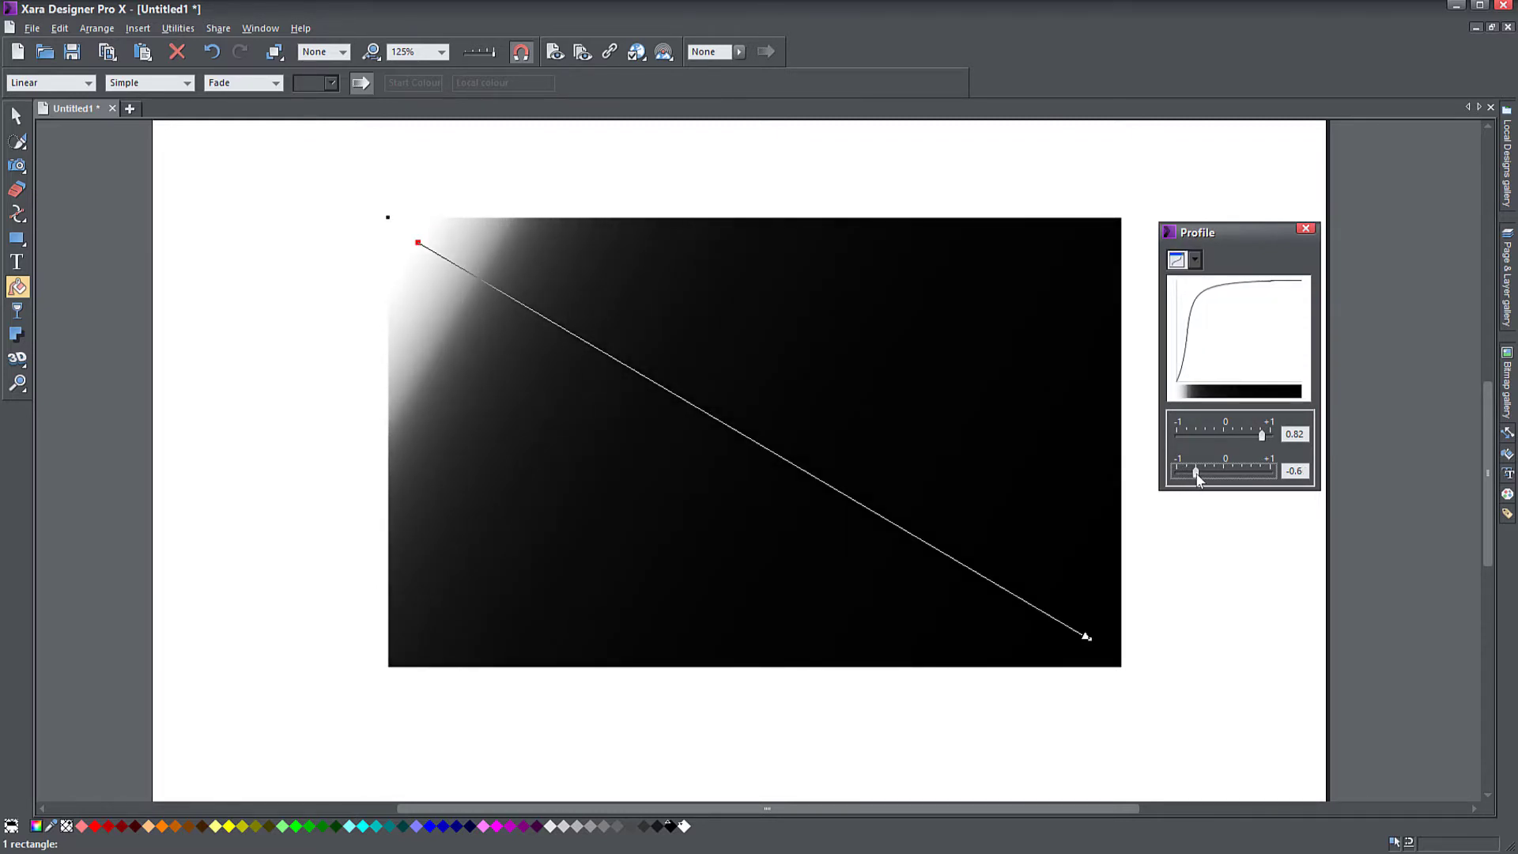
pyautogui.moveTo(1197, 475); pyautogui.dragTo(1273, 482)
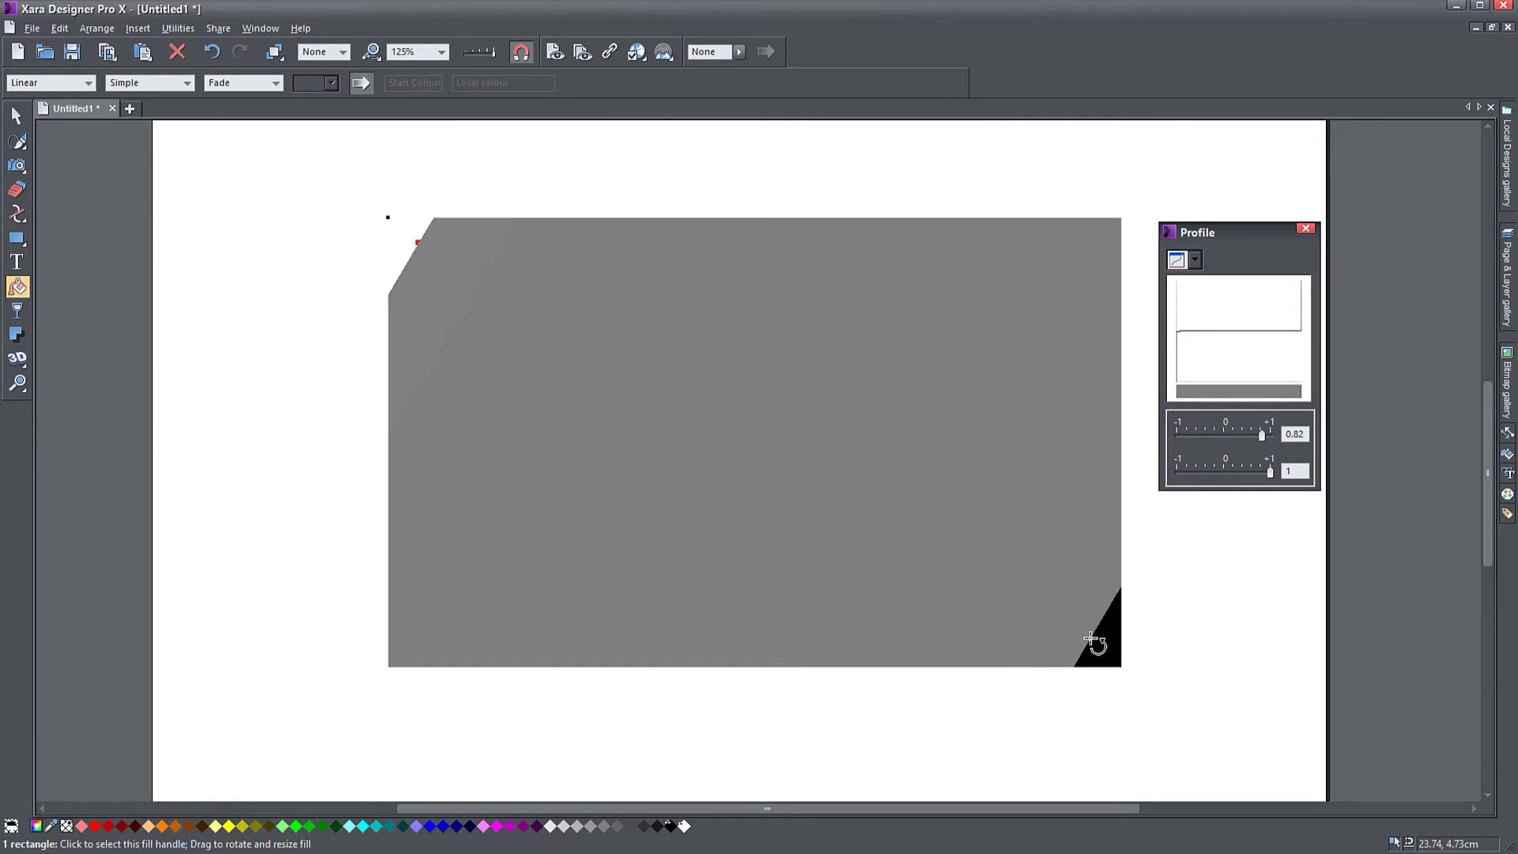
# Shorten the gradient by moving both handles towards the rectangle's centre, and soften the profile to 0.14 and -0.02
pyautogui.moveTo(1094, 642); pyautogui.dragTo(1000, 561)
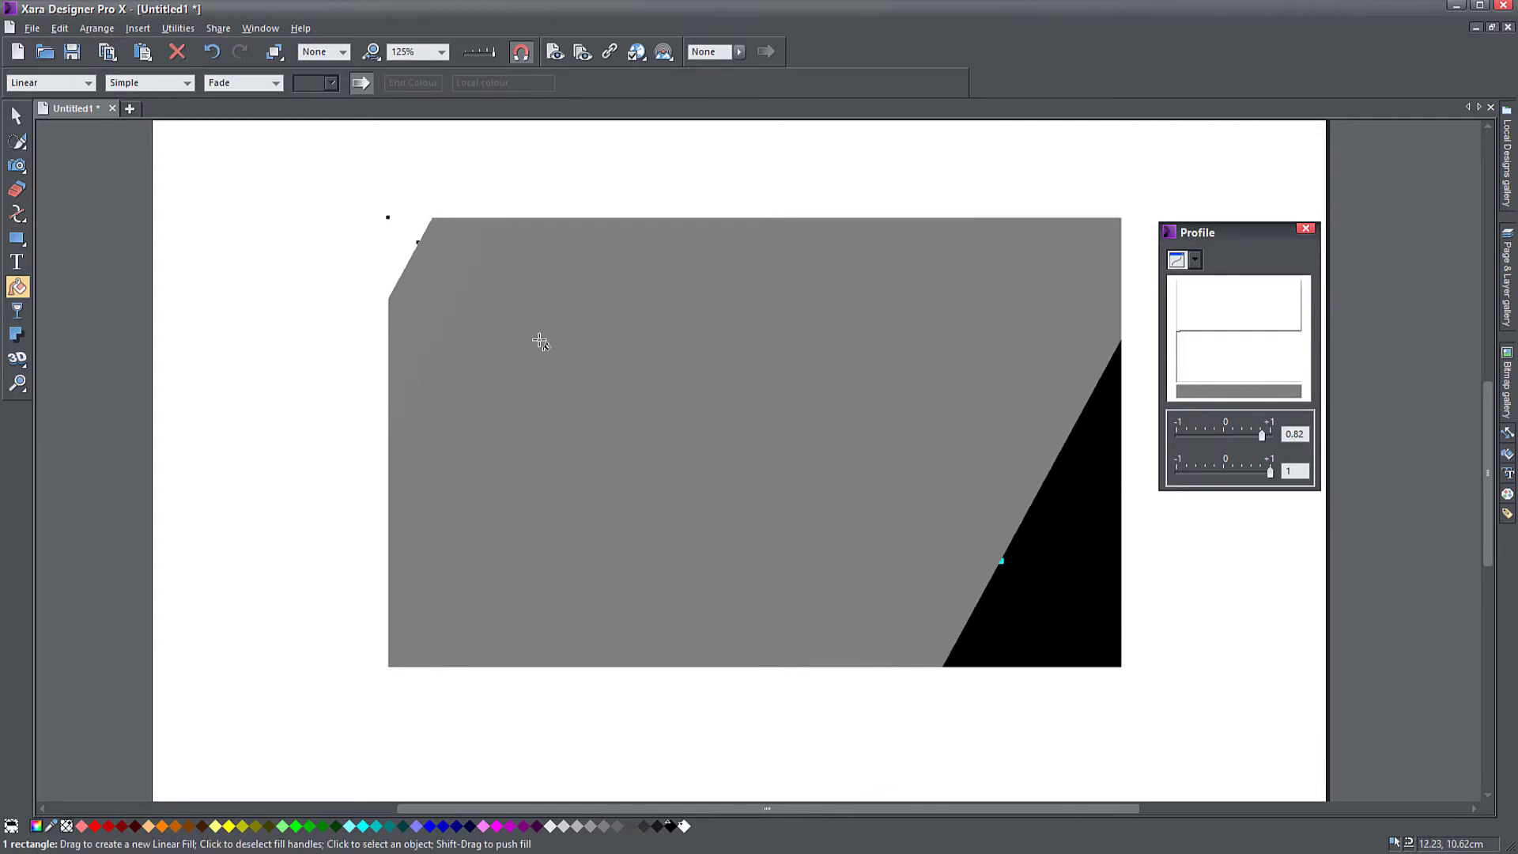
pyautogui.moveTo(417, 243); pyautogui.dragTo(558, 291)
pyautogui.moveTo(1003, 565); pyautogui.dragTo(921, 506)
pyautogui.moveTo(1269, 472)
pyautogui.mouseDown()
pyautogui.moveTo(1224, 482)
pyautogui.moveTo(1249, 441)
pyautogui.moveTo(1197, 441)
pyautogui.moveTo(1223, 452)
pyautogui.moveTo(1195, 446)
pyautogui.moveTo(1203, 460)
pyautogui.moveTo(1262, 466)
pyautogui.moveTo(1194, 472)
pyautogui.moveTo(1264, 473)
pyautogui.moveTo(1243, 474)
pyautogui.mouseUp()
pyautogui.moveTo(1235, 474)
pyautogui.mouseDown()
pyautogui.moveTo(1184, 495)
pyautogui.moveTo(1230, 496)
pyautogui.mouseUp()
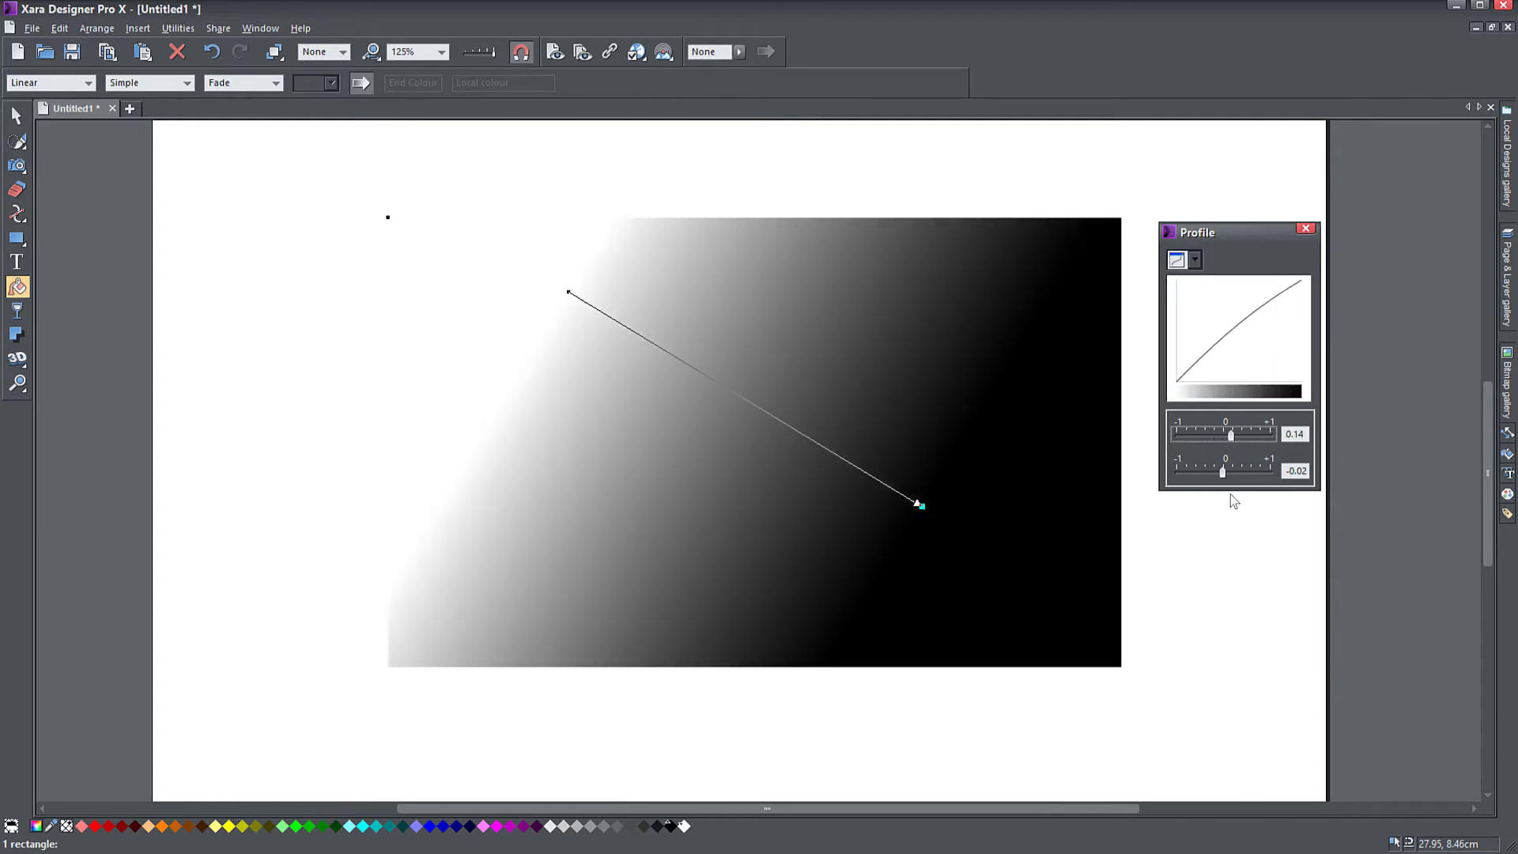
# Move the Profile dialog further from the rectangle and stretch the gradient's handles back out towards the upper-left and lower-right corners
pyautogui.moveTo(1194, 221); pyautogui.dragTo(1266, 176)
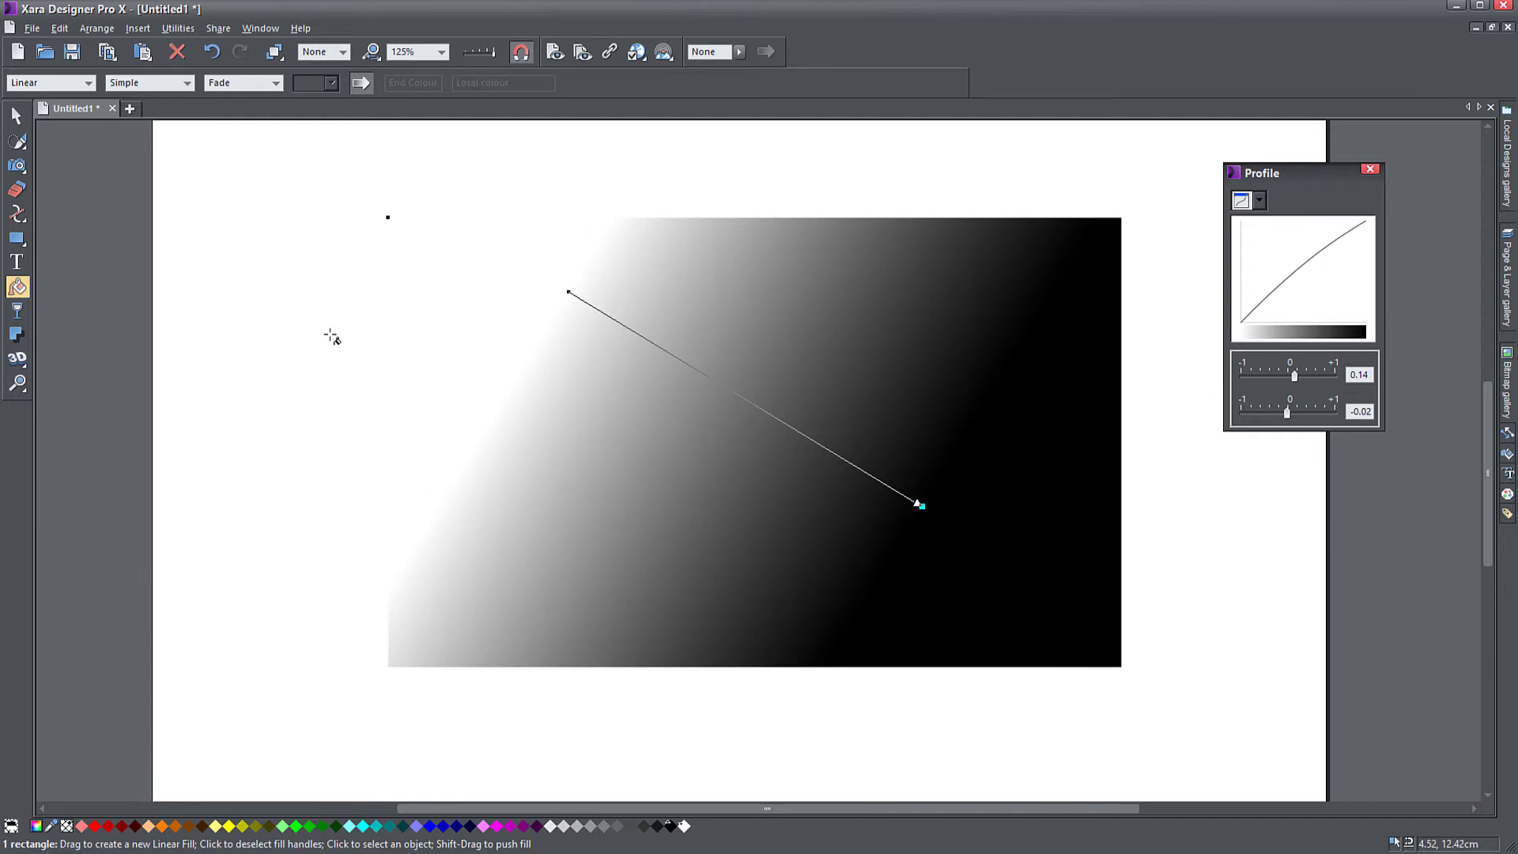
pyautogui.moveTo(569, 292); pyautogui.dragTo(496, 264)
pyautogui.moveTo(920, 506); pyautogui.dragTo(1061, 613)
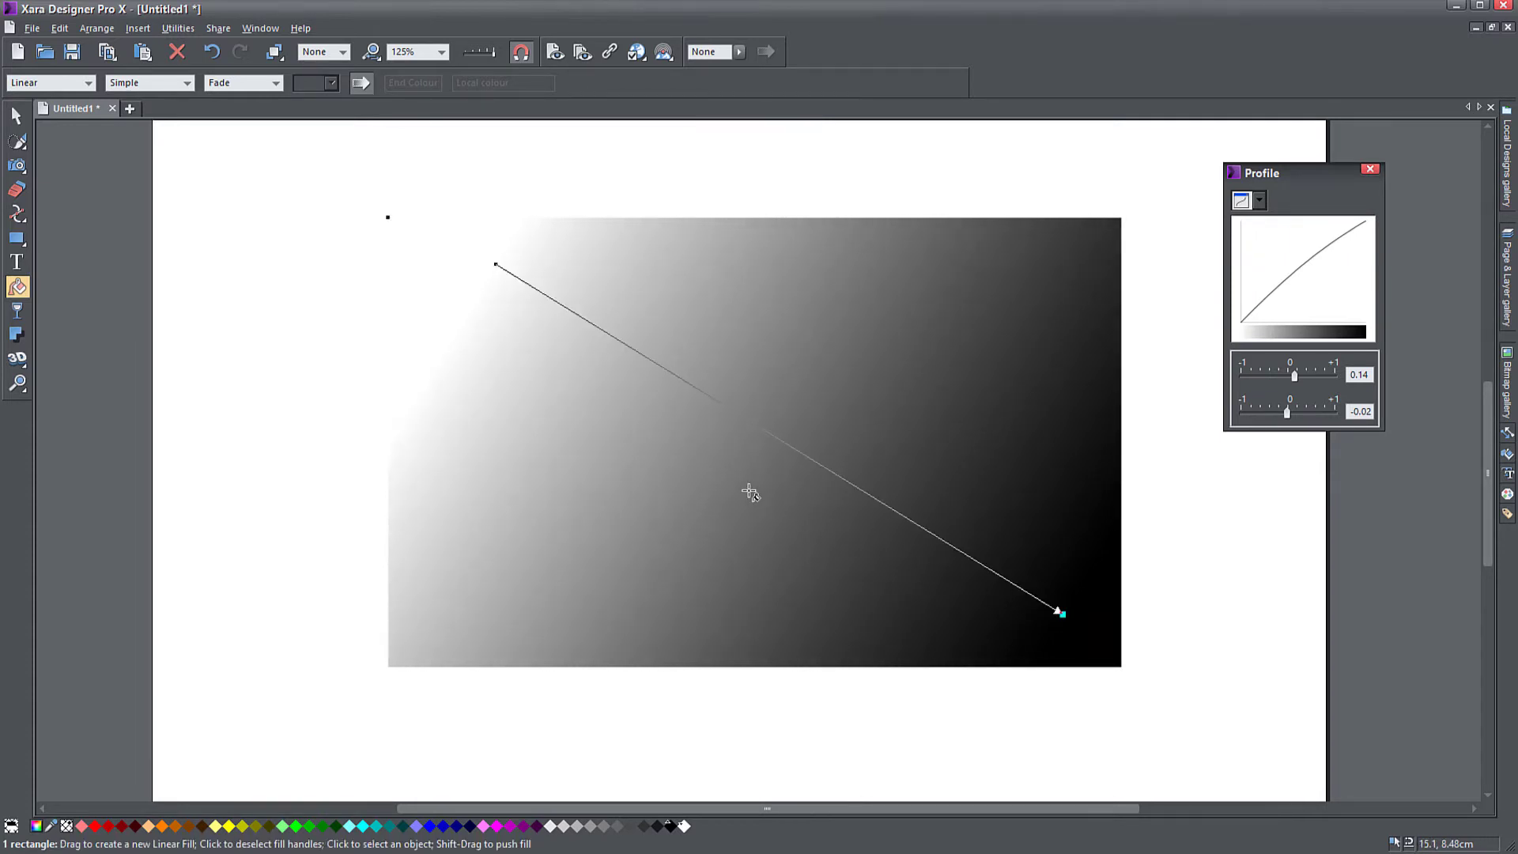
pyautogui.moveTo(498, 266); pyautogui.dragTo(449, 262)
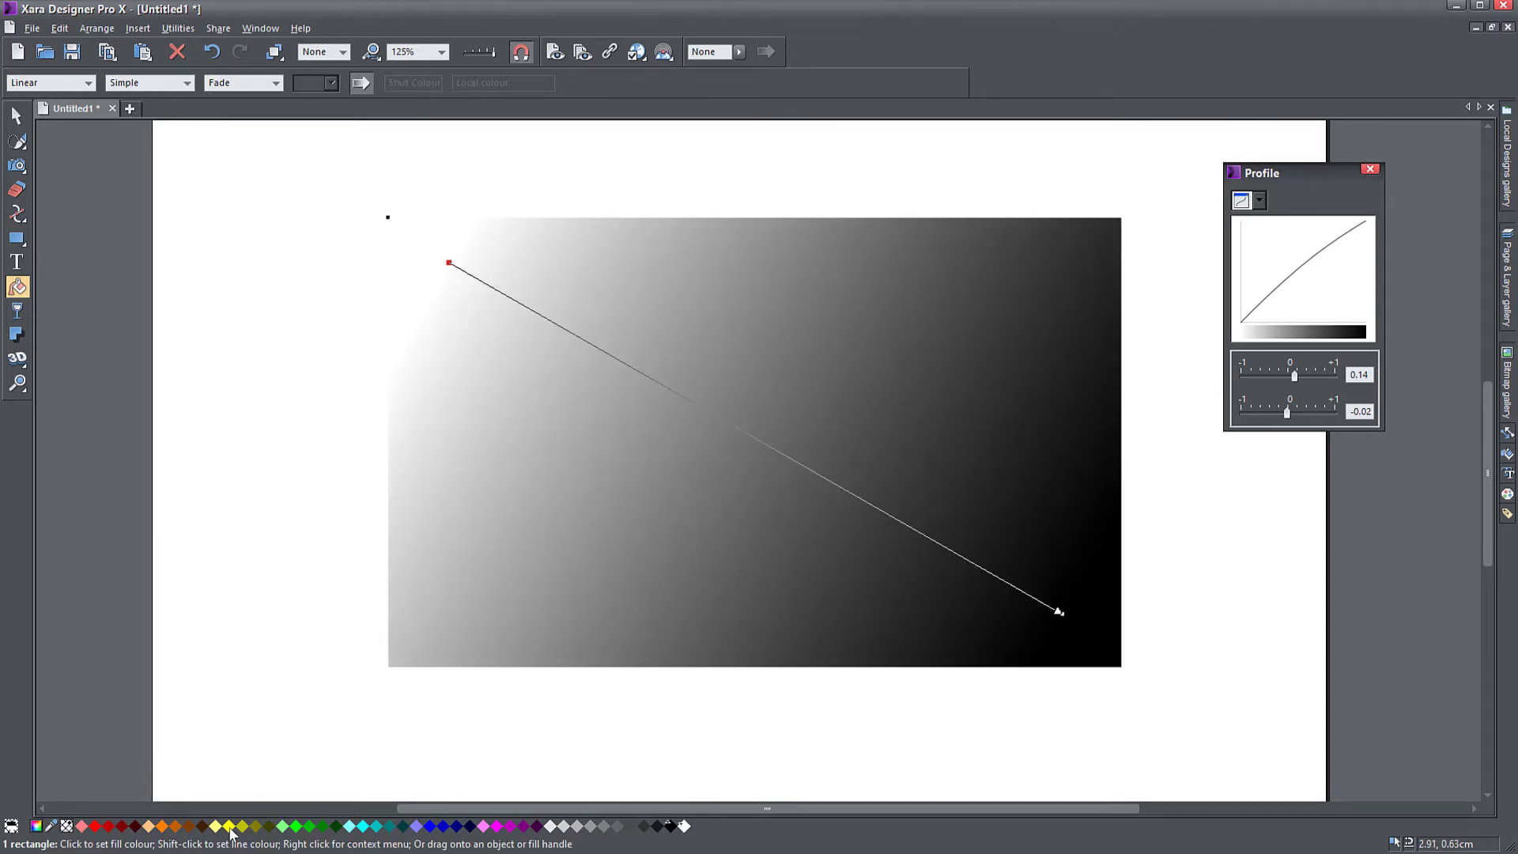
# Colour the gradient's start handle yellow and its end handle light blue, and close the Profile dialog
pyautogui.click(229, 826)
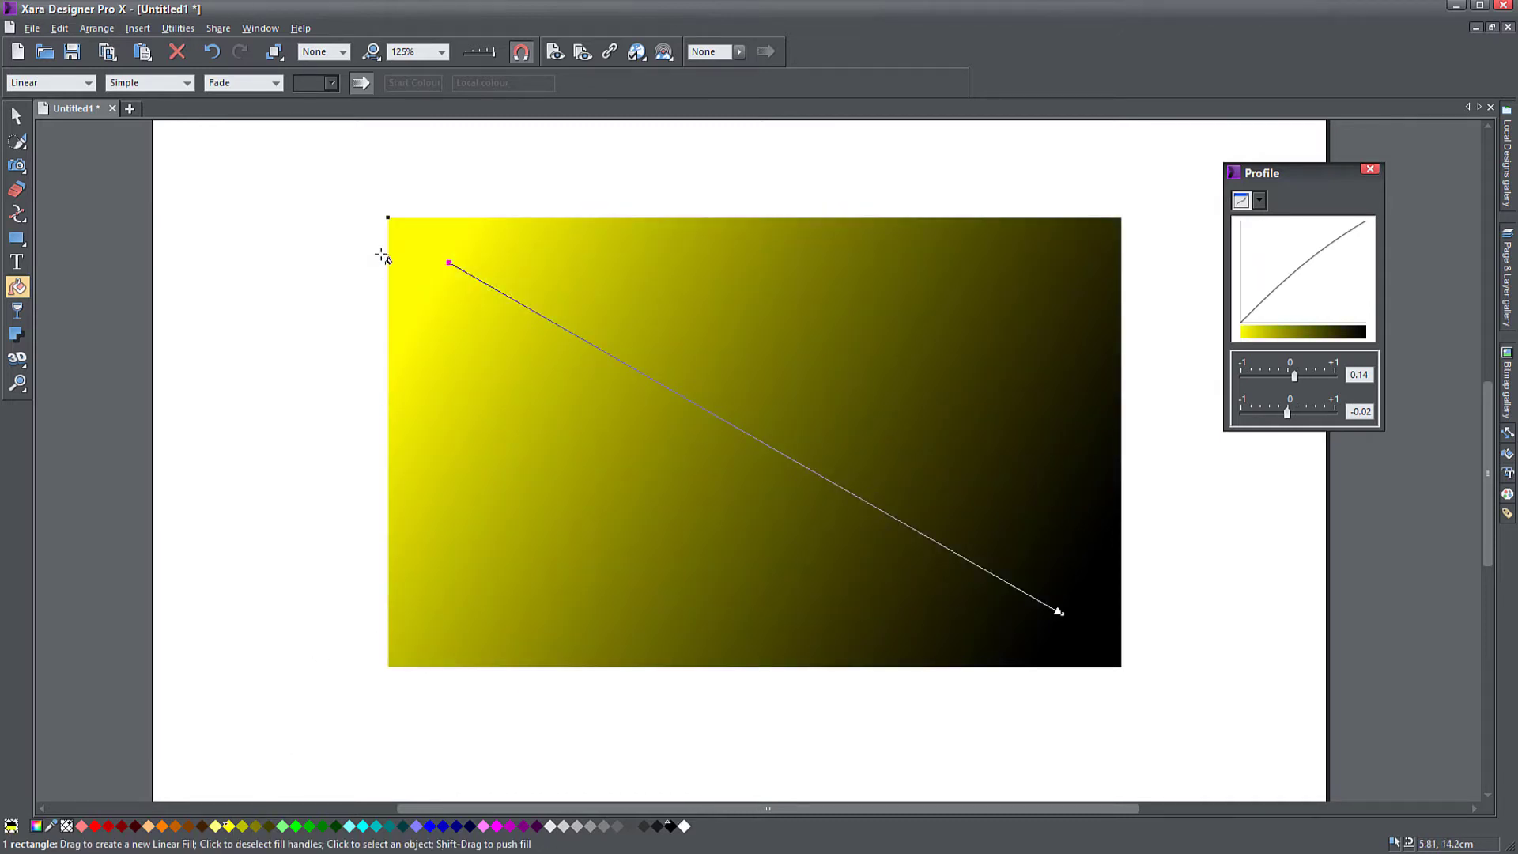
pyautogui.click(1061, 612)
pyautogui.click(417, 825)
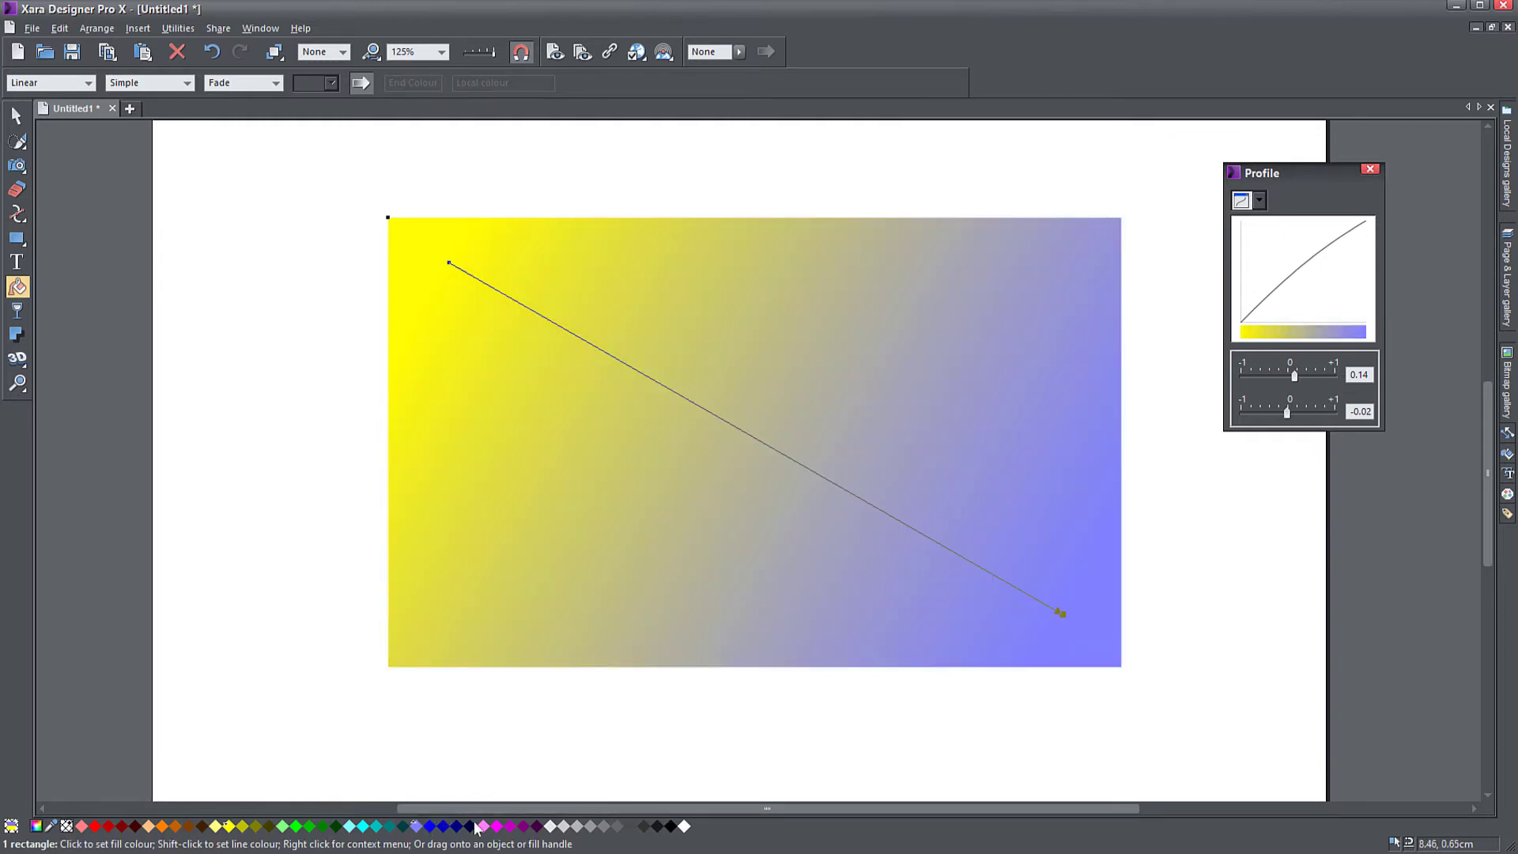
pyautogui.click(1370, 169)
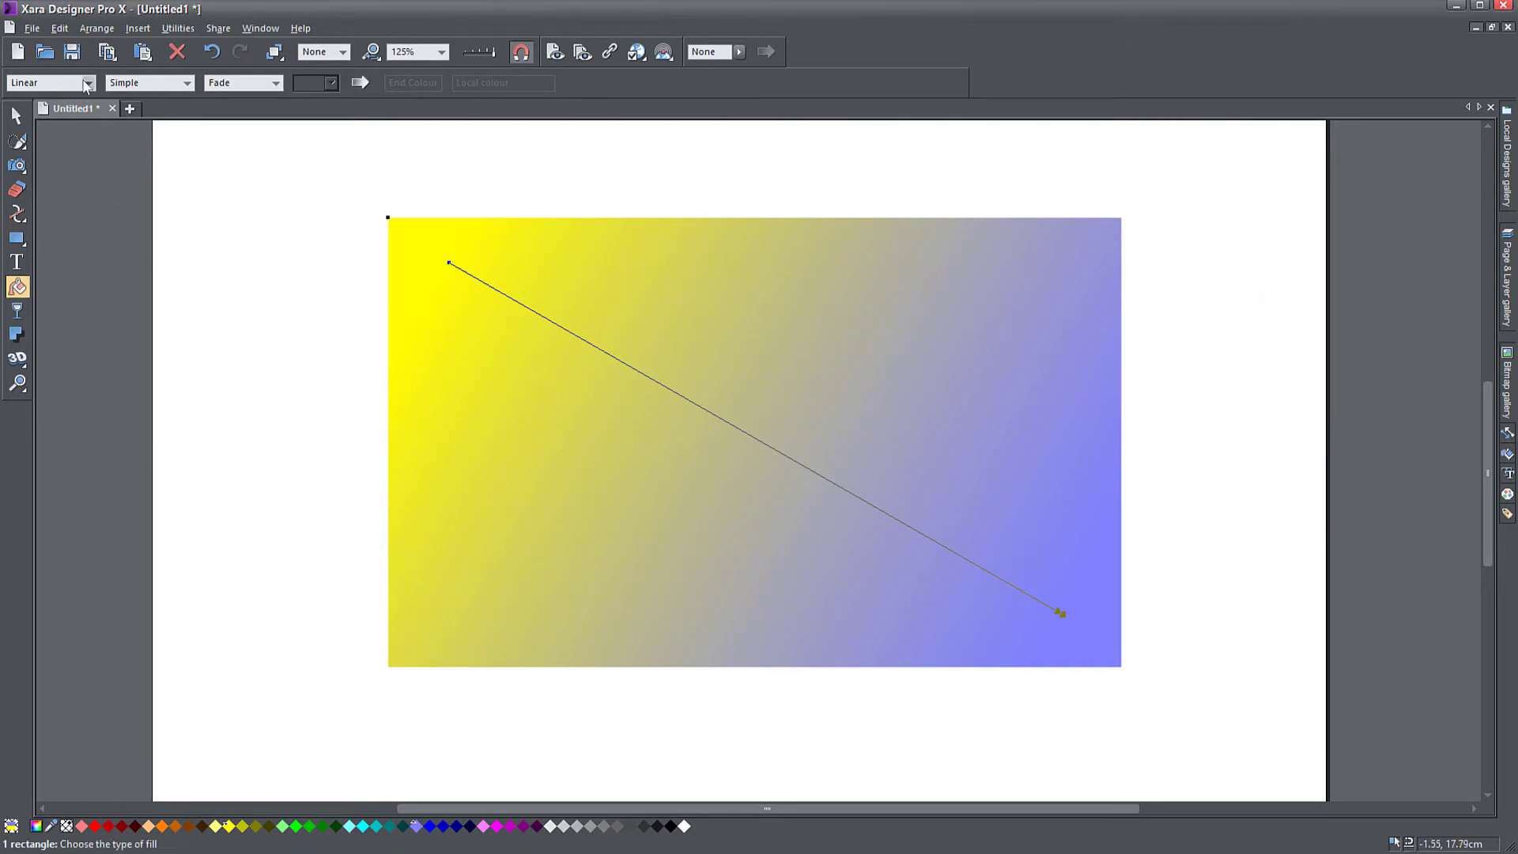
# Change the fill type to Circular, centre the gradient in the rectangle and shrink its radius to fit inside
pyautogui.click(87, 83)
pyautogui.click(40, 123)
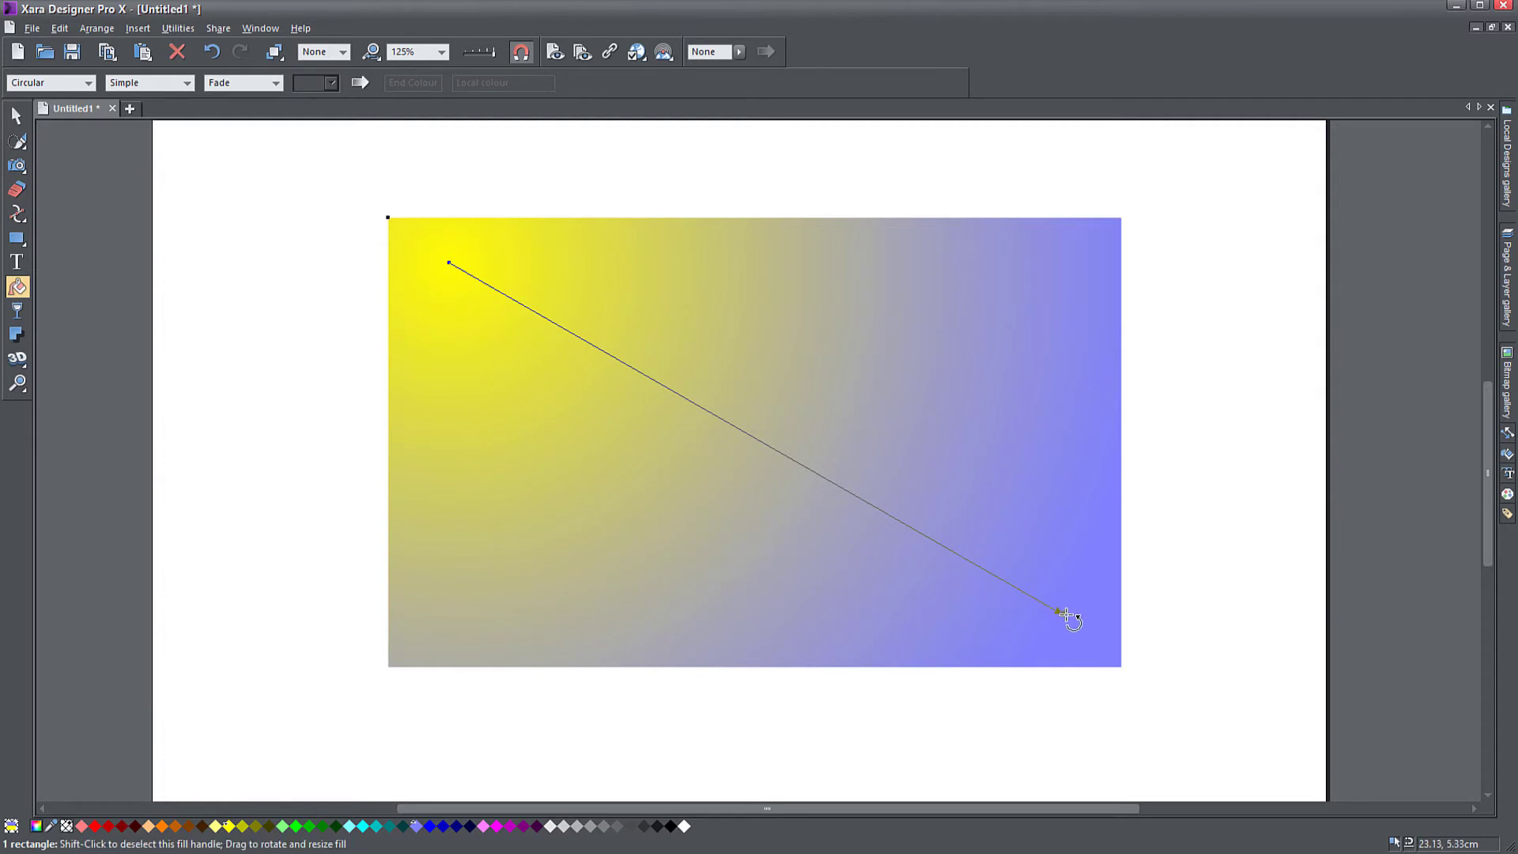
pyautogui.moveTo(1063, 615); pyautogui.dragTo(763, 426)
pyautogui.moveTo(450, 264); pyautogui.dragTo(768, 407)
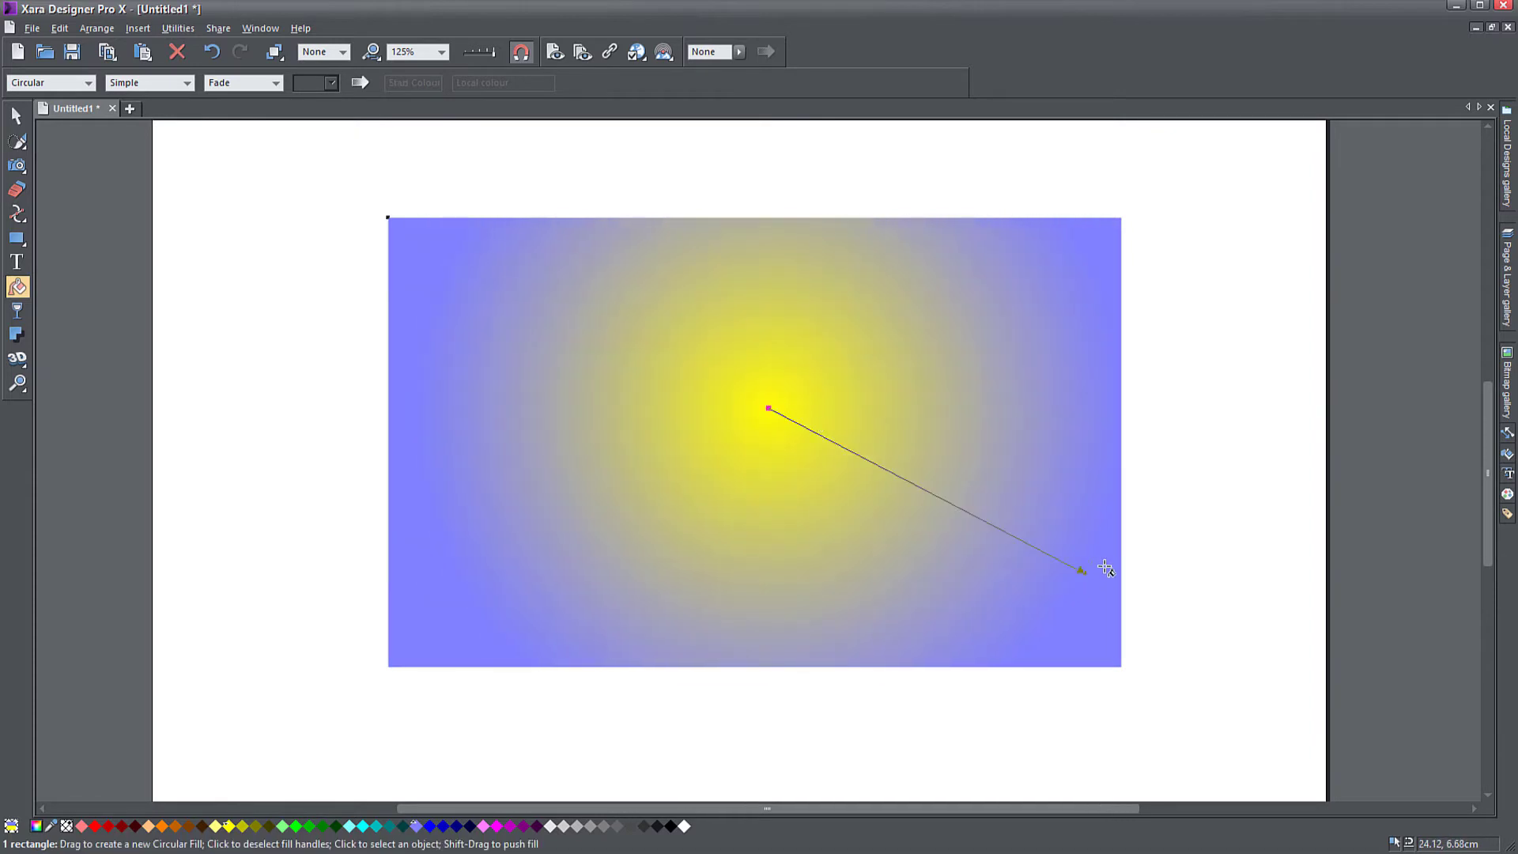
pyautogui.moveTo(1080, 569); pyautogui.dragTo(943, 357)
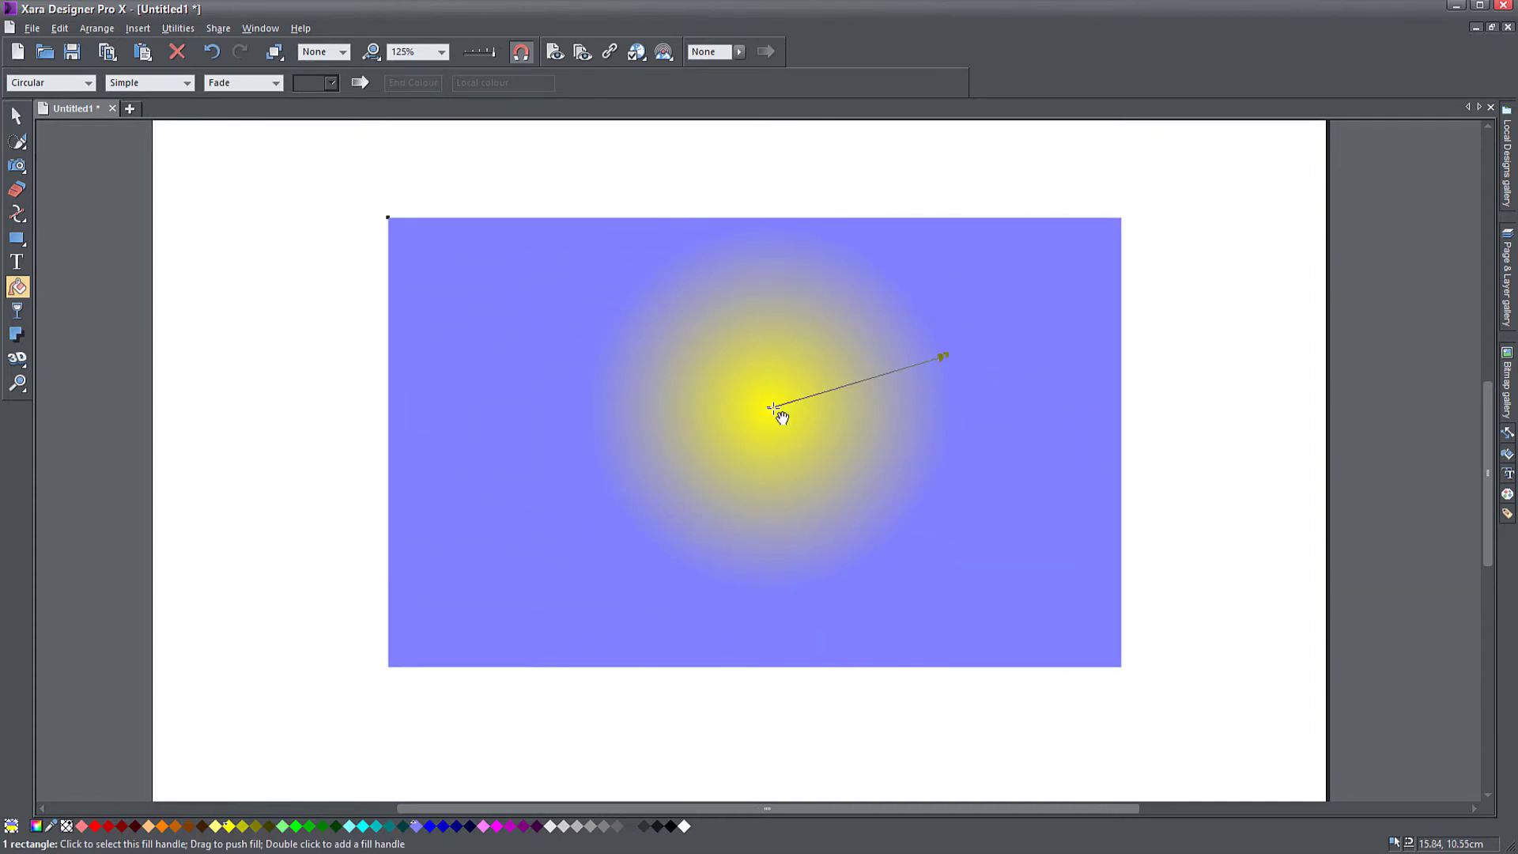
pyautogui.moveTo(772, 408); pyautogui.dragTo(769, 416)
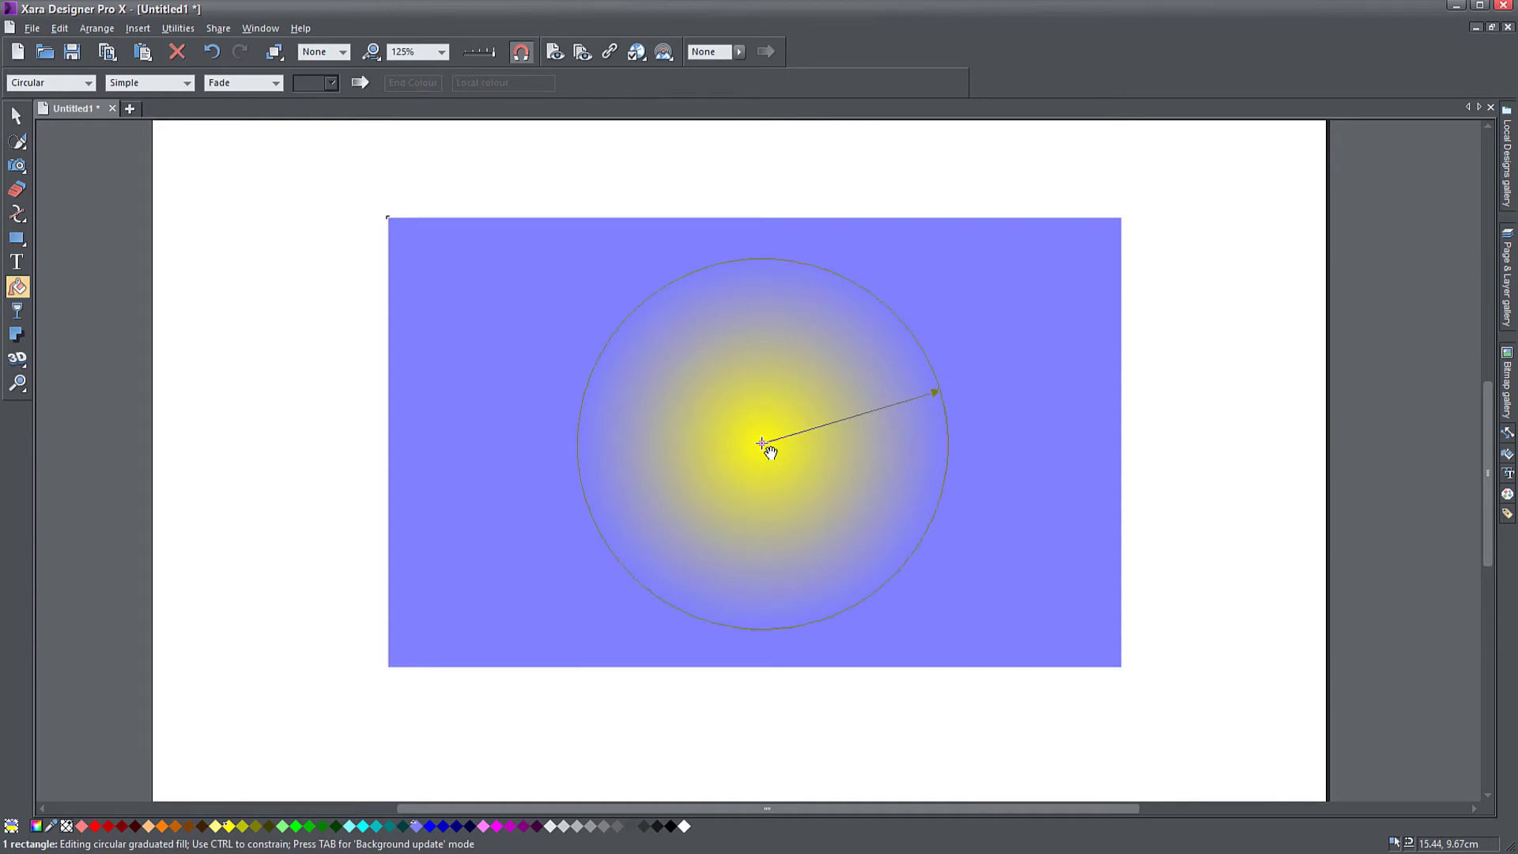
# Adjust the circular gradient's centre and radius within the rectangle, and recolour its outer handle light cyan and its centre handle magenta
pyautogui.moveTo(764, 447)
pyautogui.mouseDown()
pyautogui.moveTo(965, 366)
pyautogui.moveTo(664, 359)
pyautogui.moveTo(830, 427)
pyautogui.moveTo(745, 436)
pyautogui.mouseUp()
pyautogui.moveTo(923, 385); pyautogui.dragTo(924, 333)
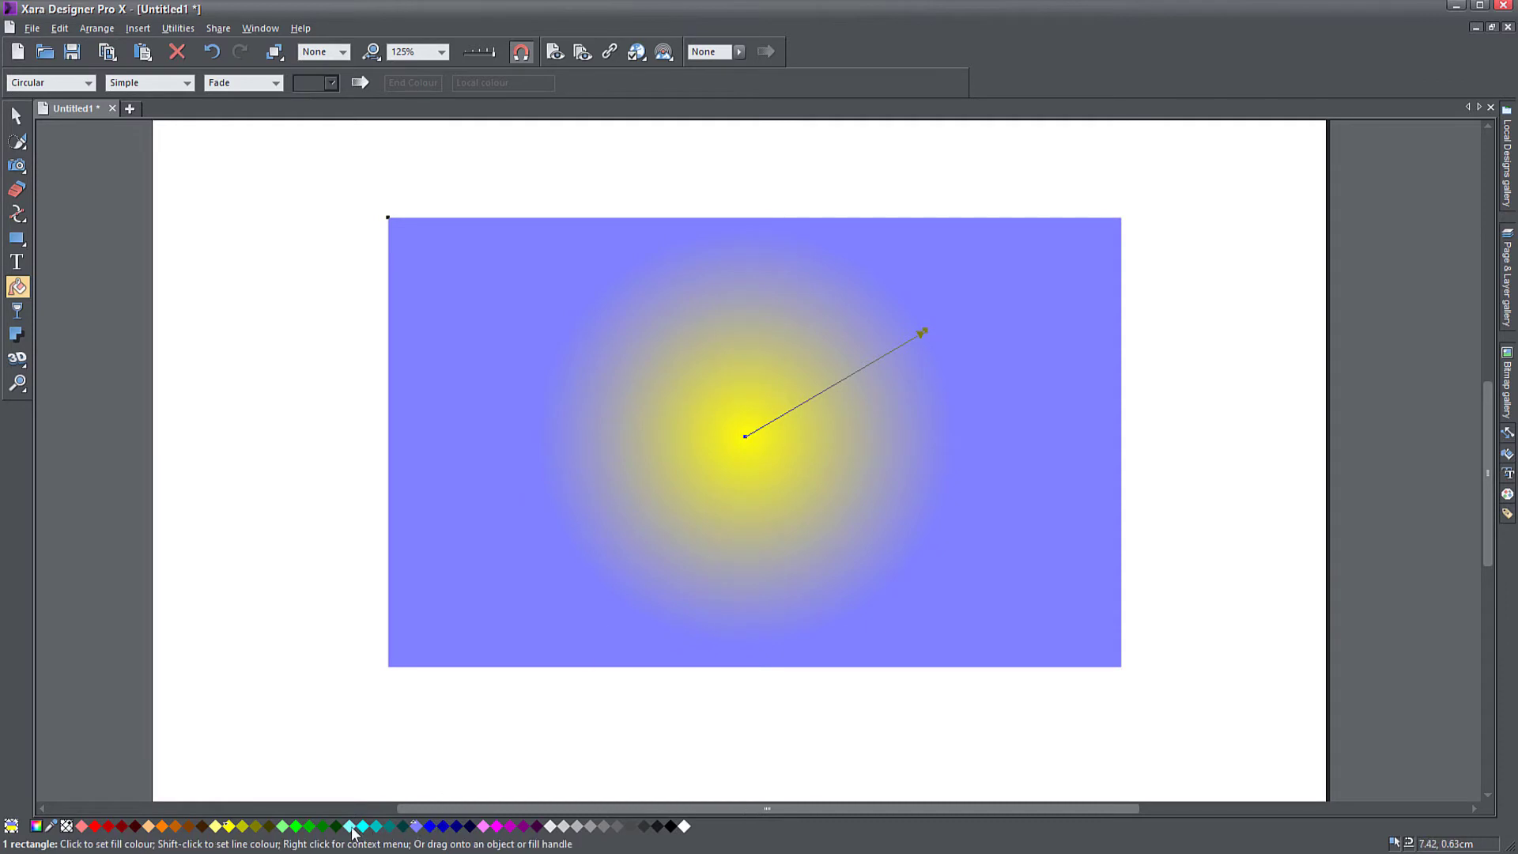
pyautogui.click(351, 826)
pyautogui.click(747, 437)
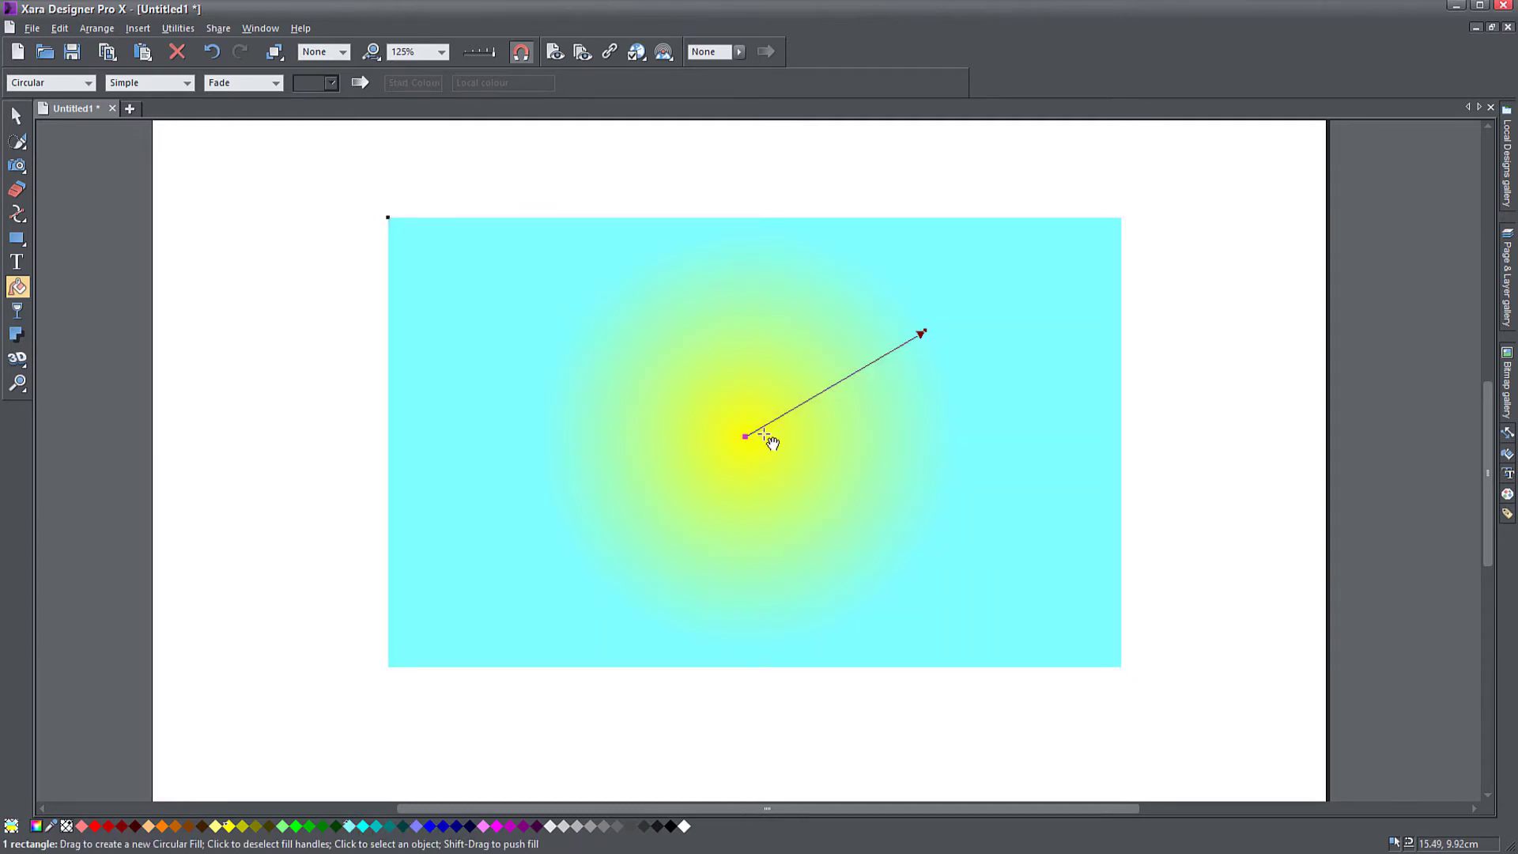
pyautogui.click(497, 826)
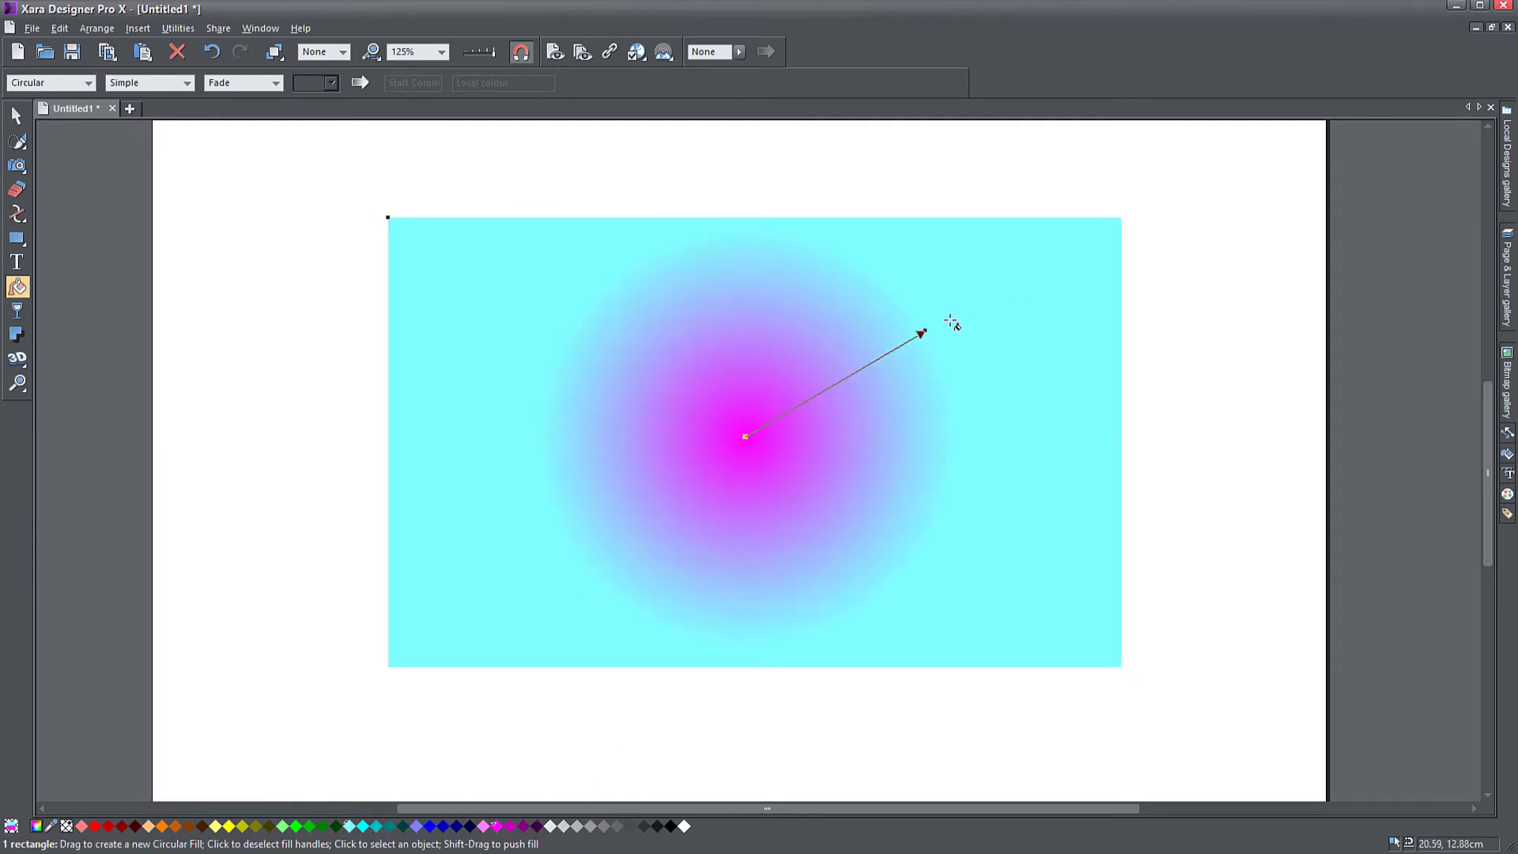
pyautogui.moveTo(923, 333); pyautogui.dragTo(930, 370)
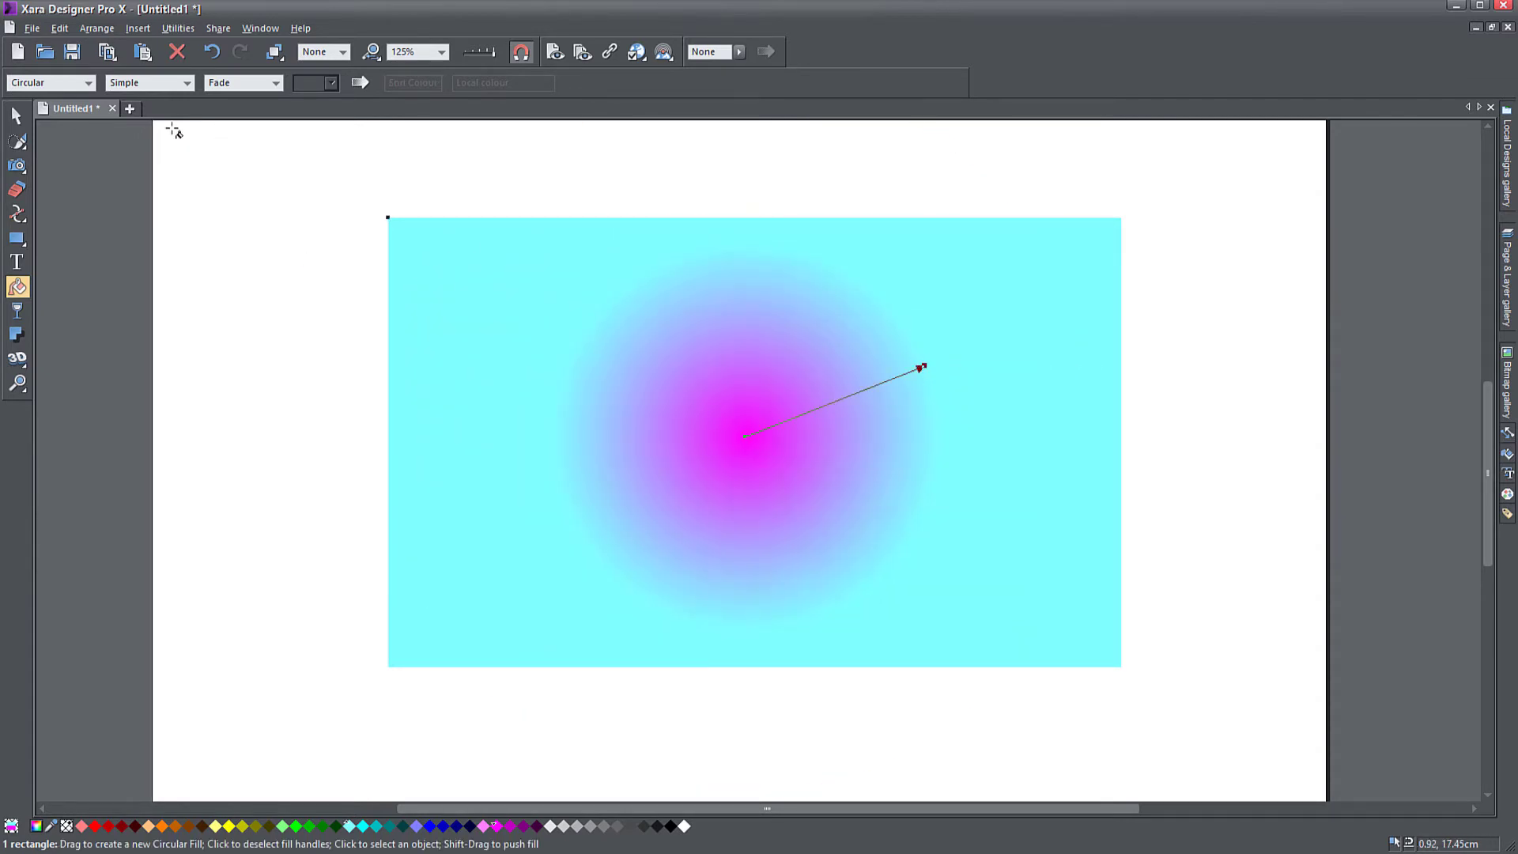
# Change the fill type to Elliptical and reshape the gradient into a tilted ellipse with its long axis pointing to the lower-right
pyautogui.click(91, 82)
pyautogui.click(28, 131)
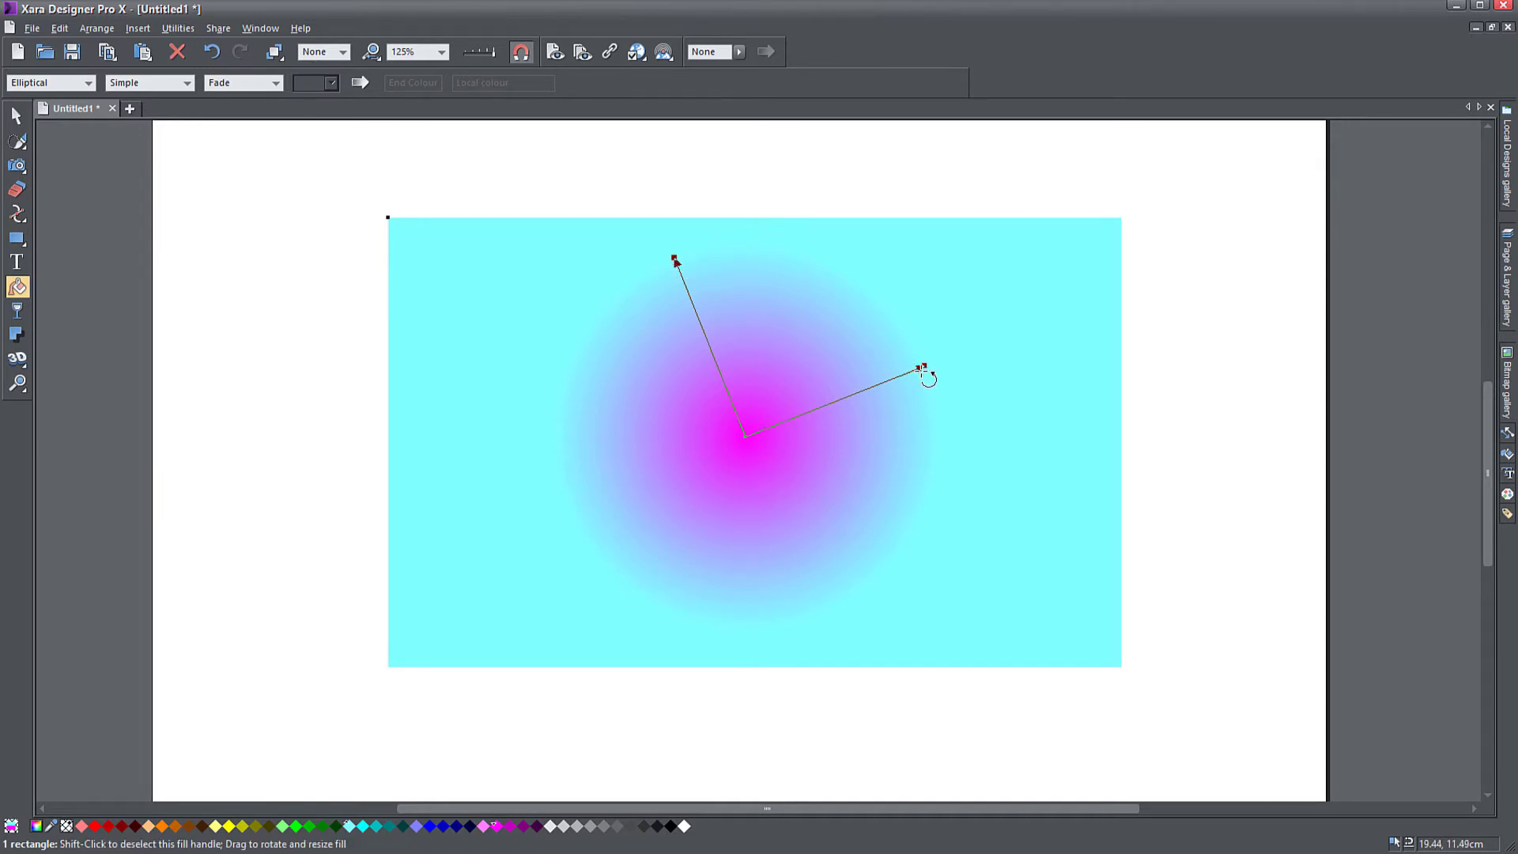
pyautogui.moveTo(931, 367); pyautogui.dragTo(996, 446)
pyautogui.moveTo(754, 245); pyautogui.dragTo(820, 283)
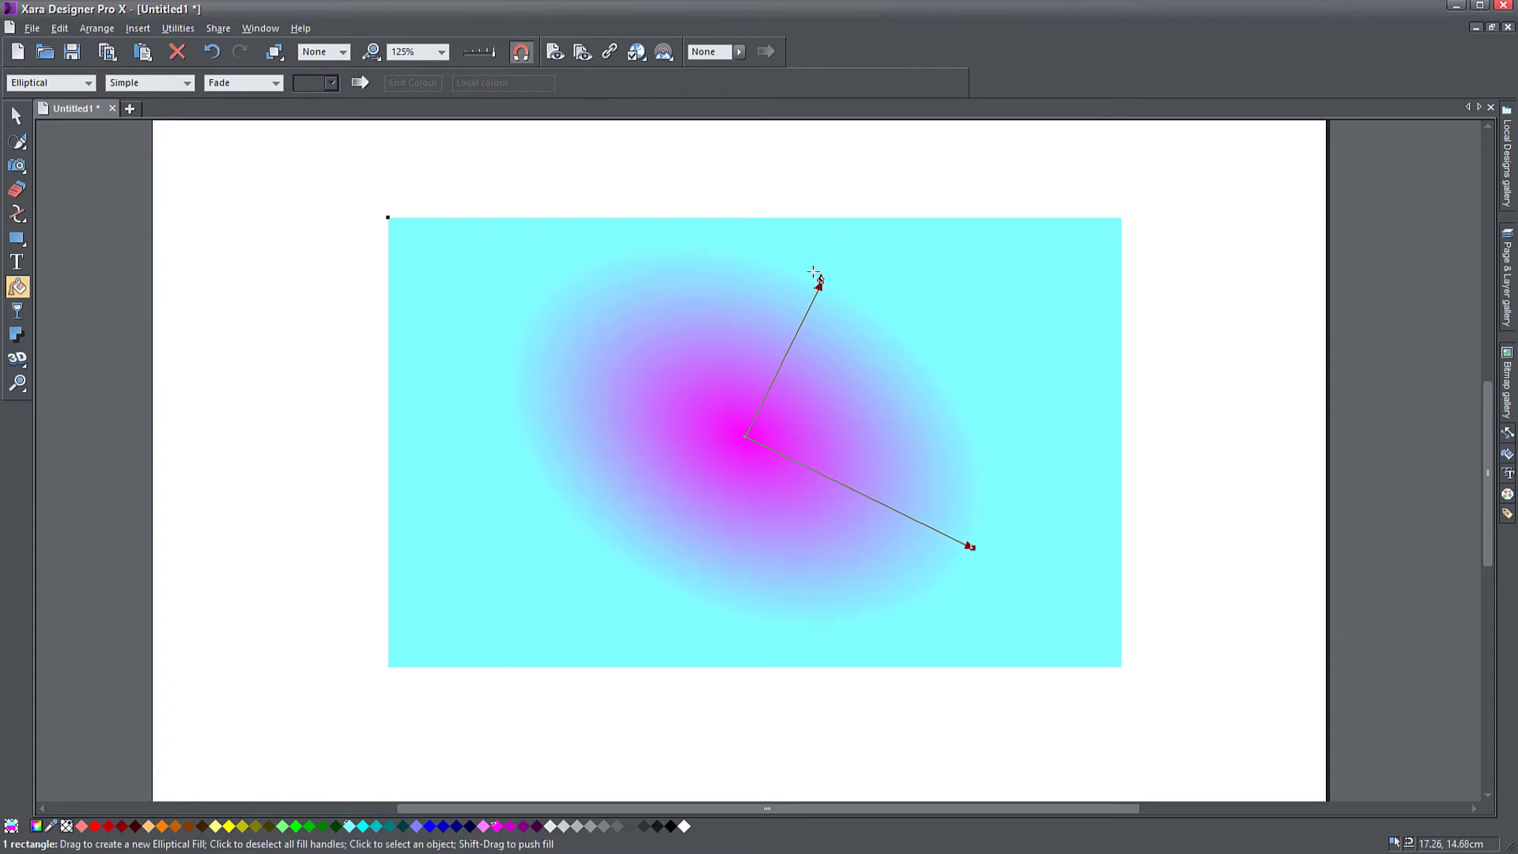
# Colour the elliptical gradient's outer handles bright green and its centre handle black
pyautogui.click(297, 826)
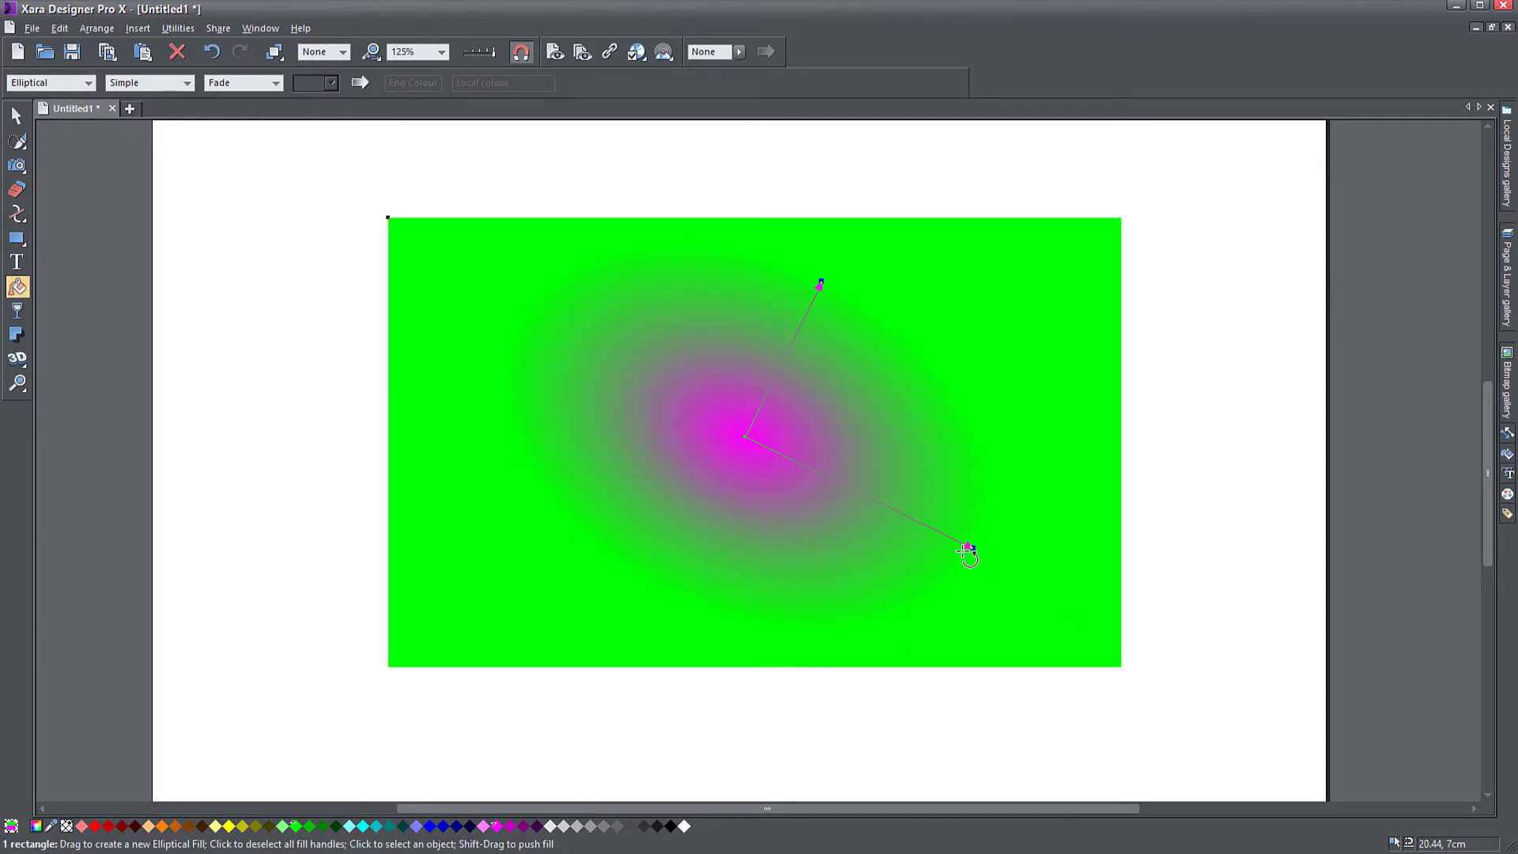
pyautogui.click(745, 435)
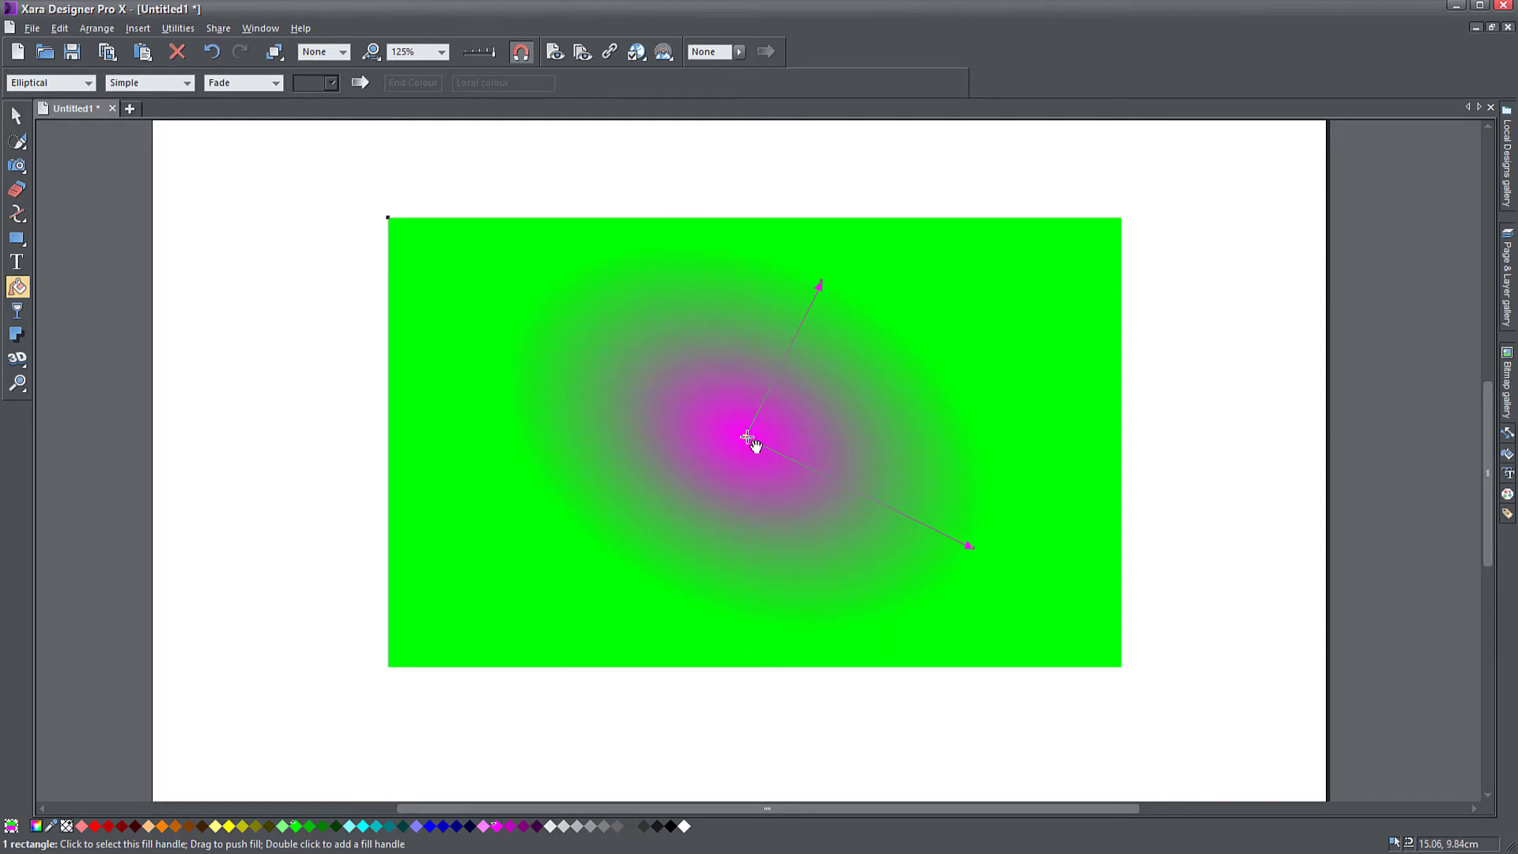
pyautogui.click(671, 826)
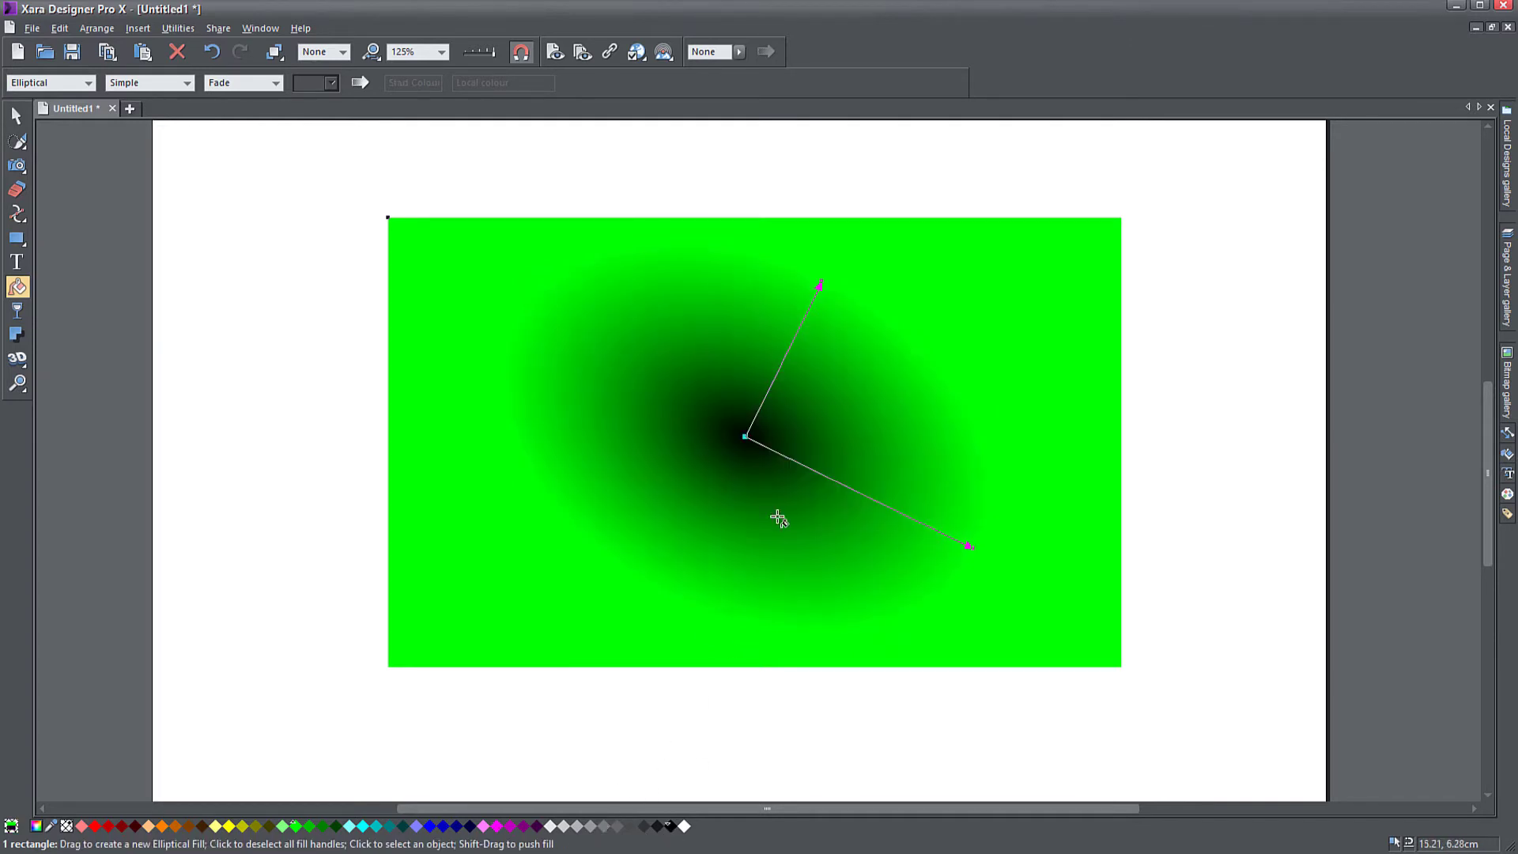
# Stretch both axes of the elliptical gradient past the rectangle's right and upper edges
pyautogui.moveTo(820, 285); pyautogui.dragTo(843, 264)
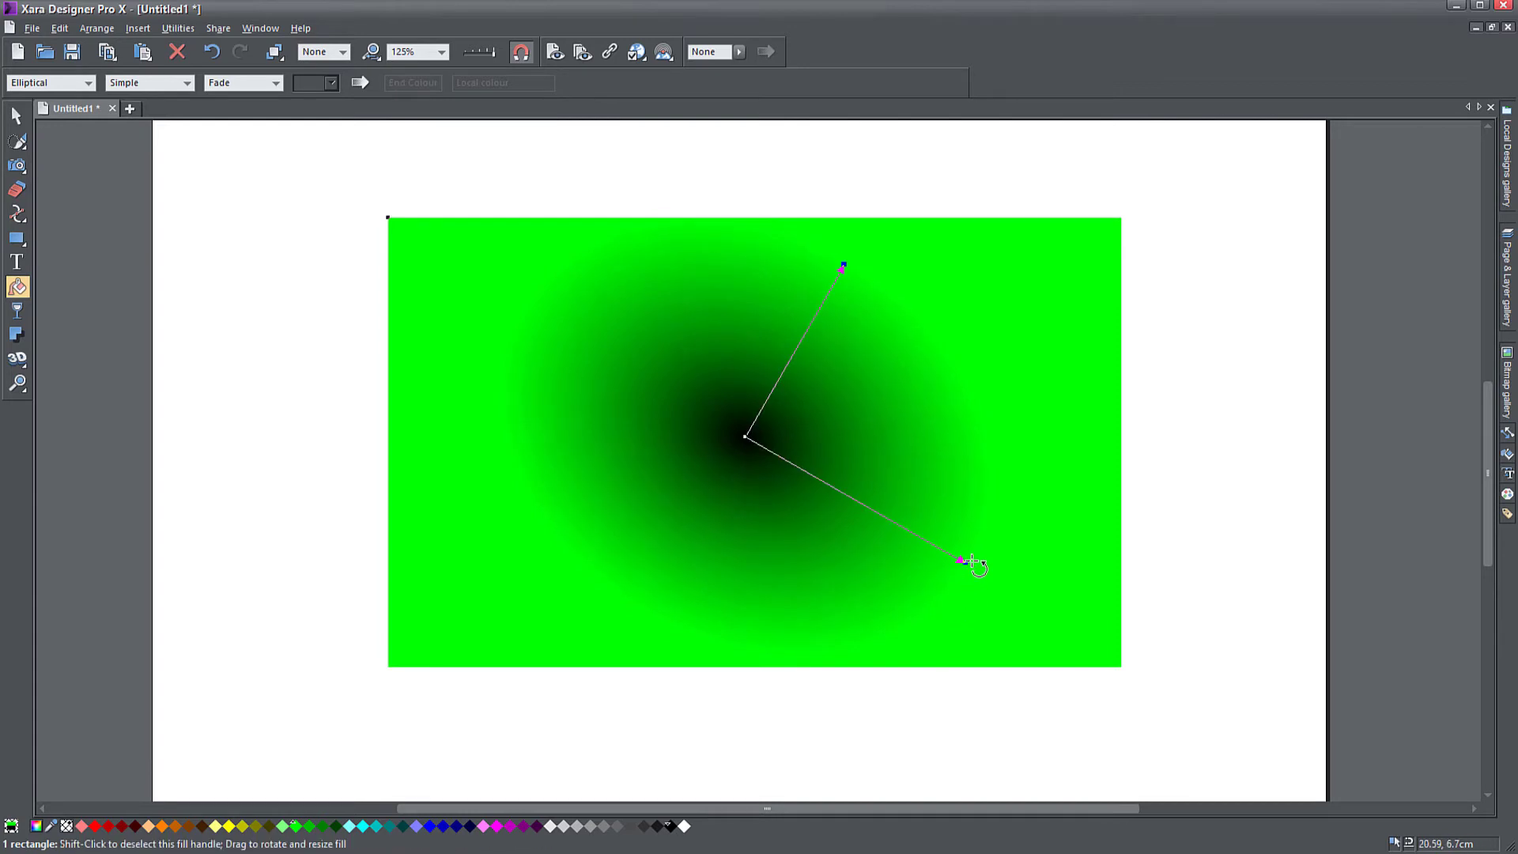
pyautogui.moveTo(969, 560); pyautogui.dragTo(1152, 522)
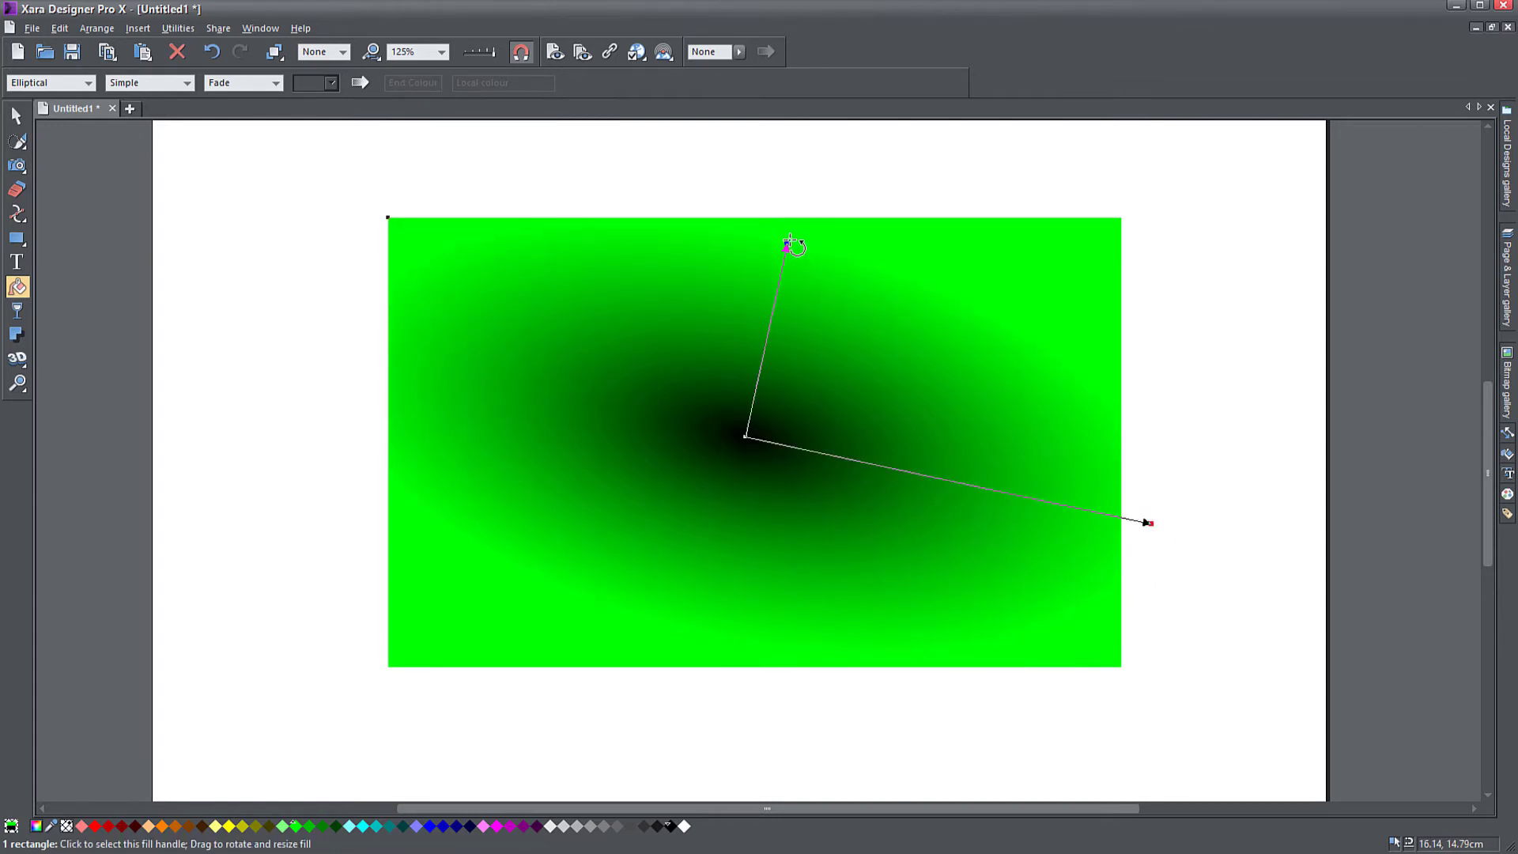
pyautogui.moveTo(792, 245); pyautogui.dragTo(805, 162)
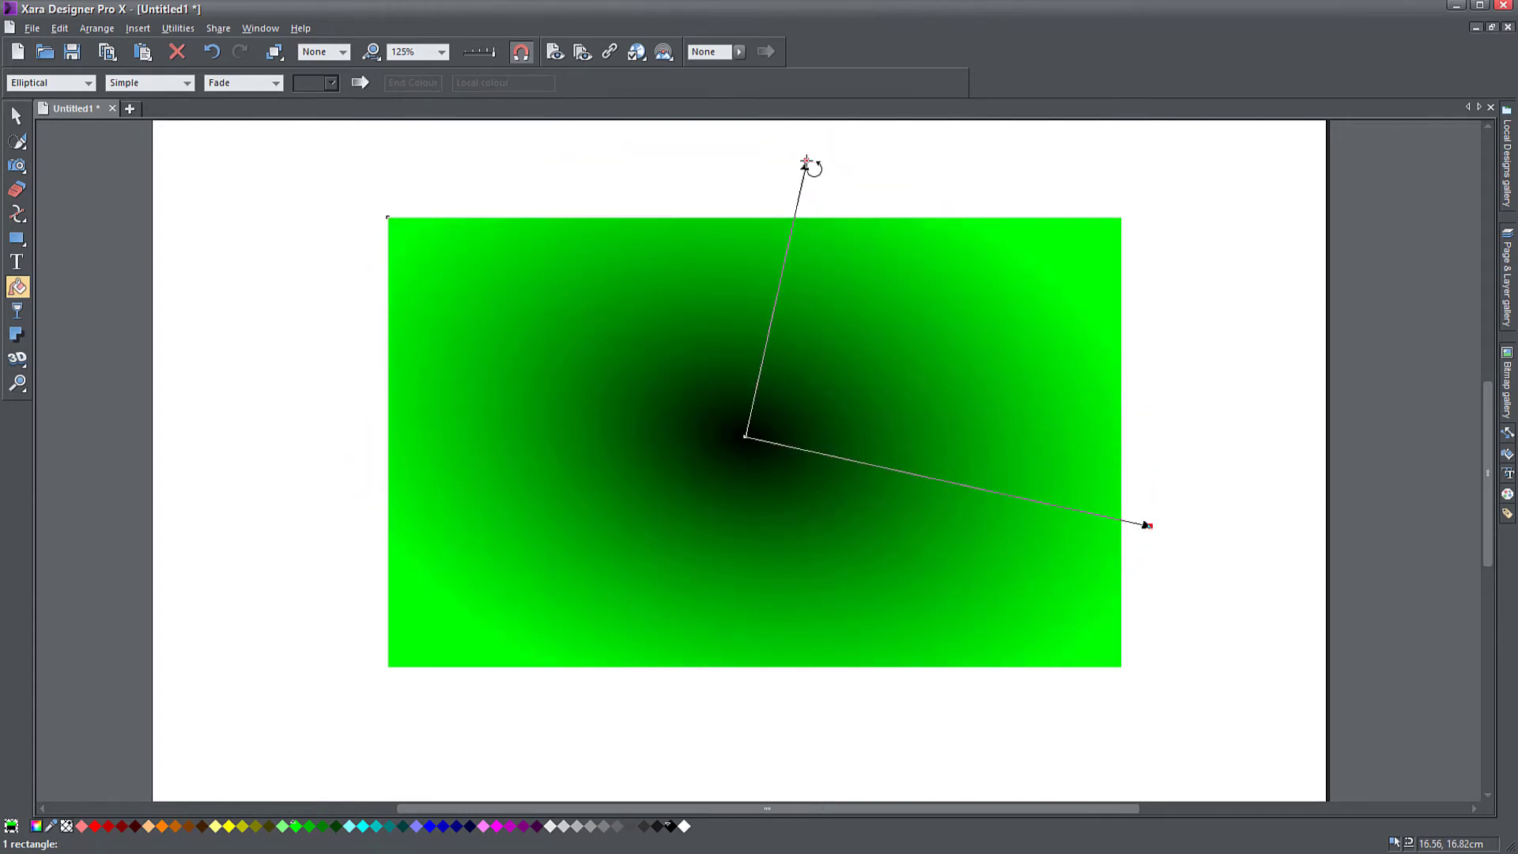
# Change the fill type to Conical, shrink its arc to fit inside the rectangle and place its centre mid-rectangle
pyautogui.click(89, 84)
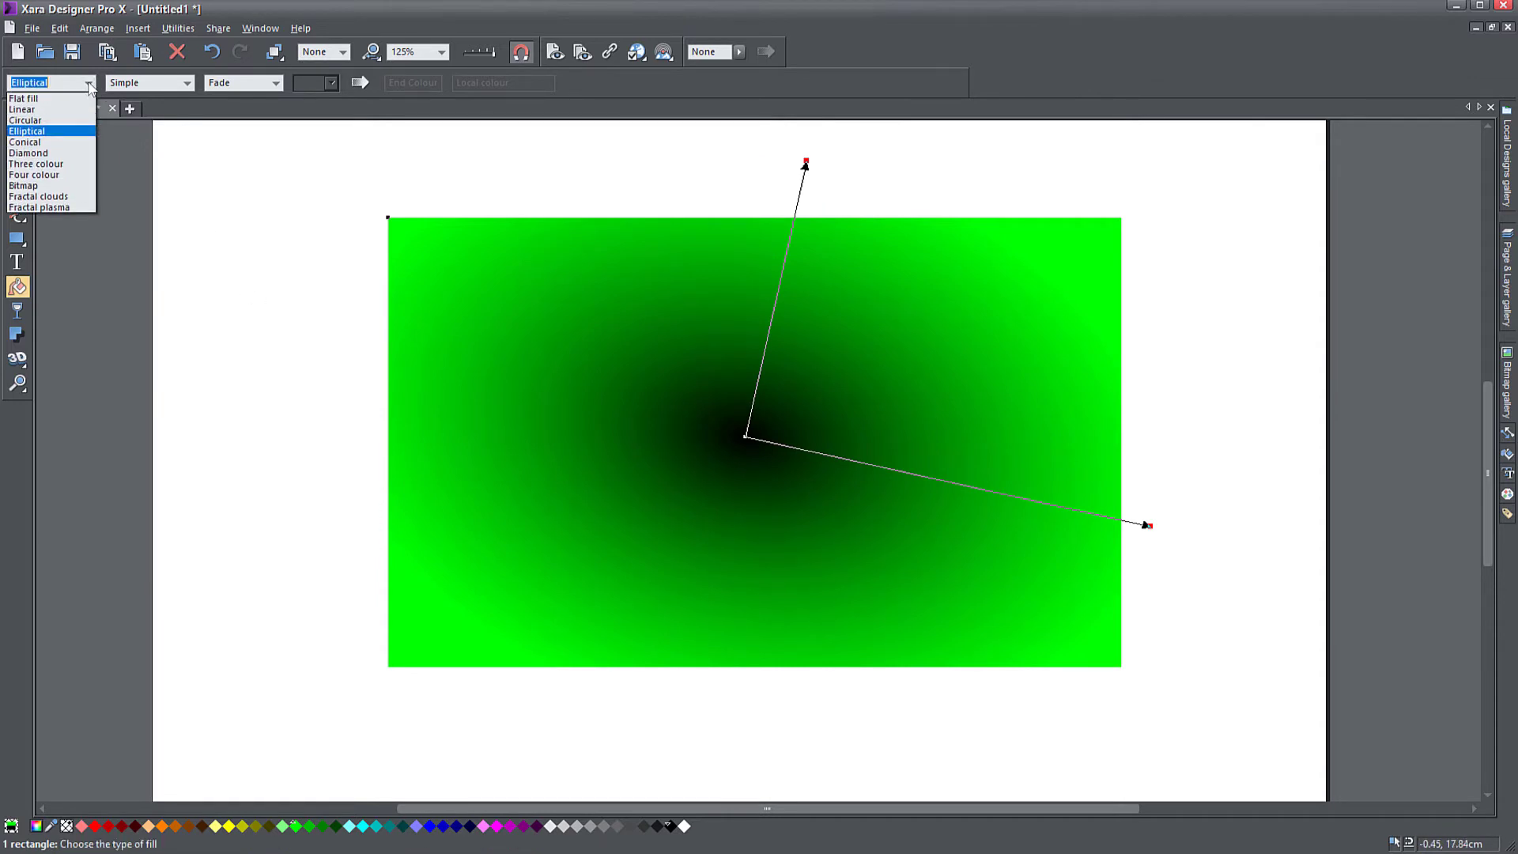
pyautogui.click(46, 141)
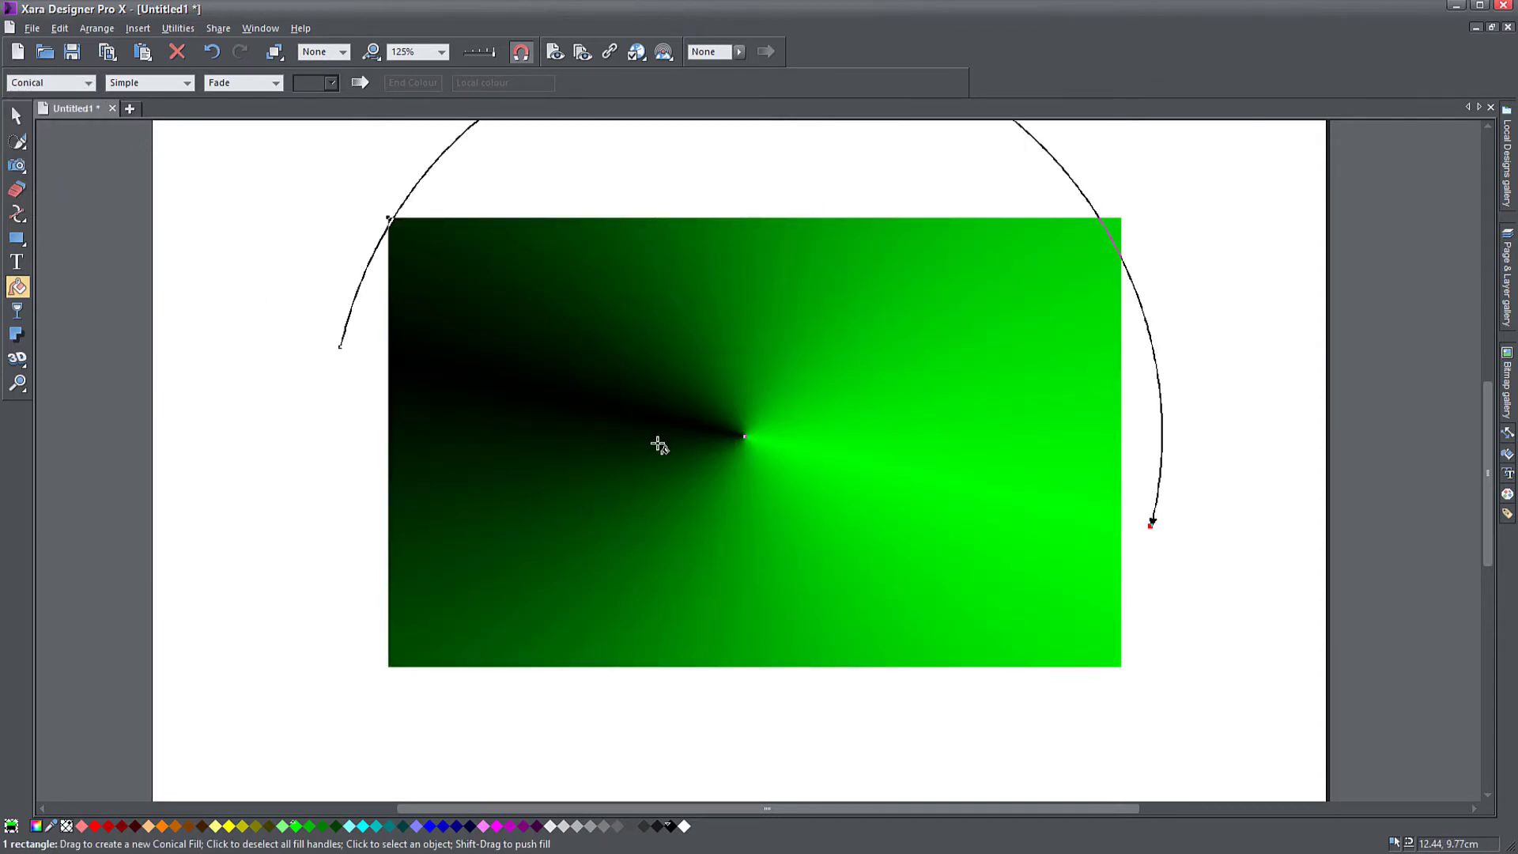
pyautogui.moveTo(1152, 524); pyautogui.dragTo(1065, 504)
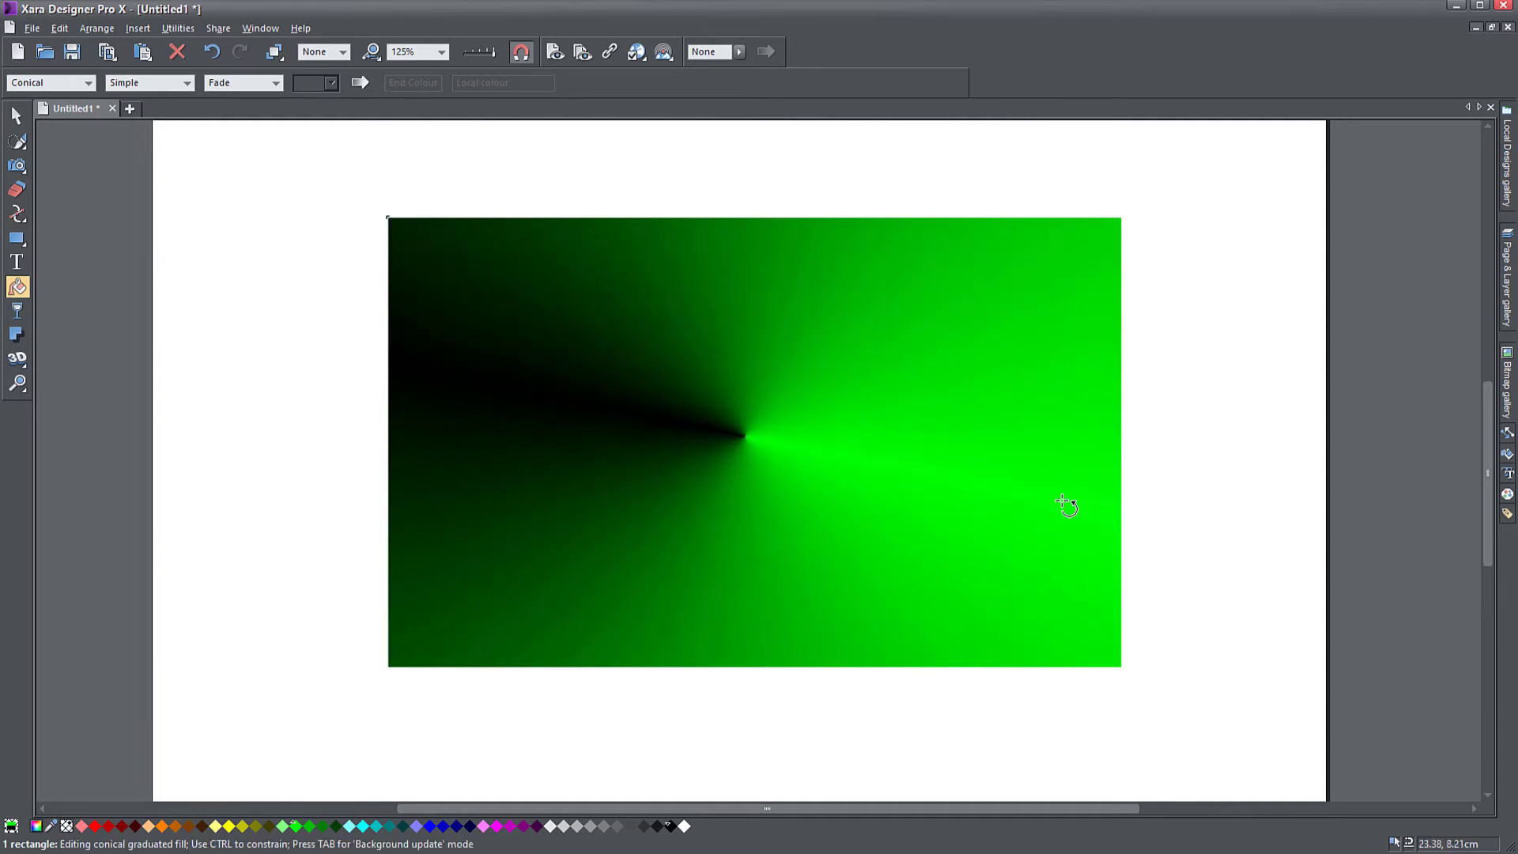
pyautogui.moveTo(850, 466); pyautogui.dragTo(916, 410)
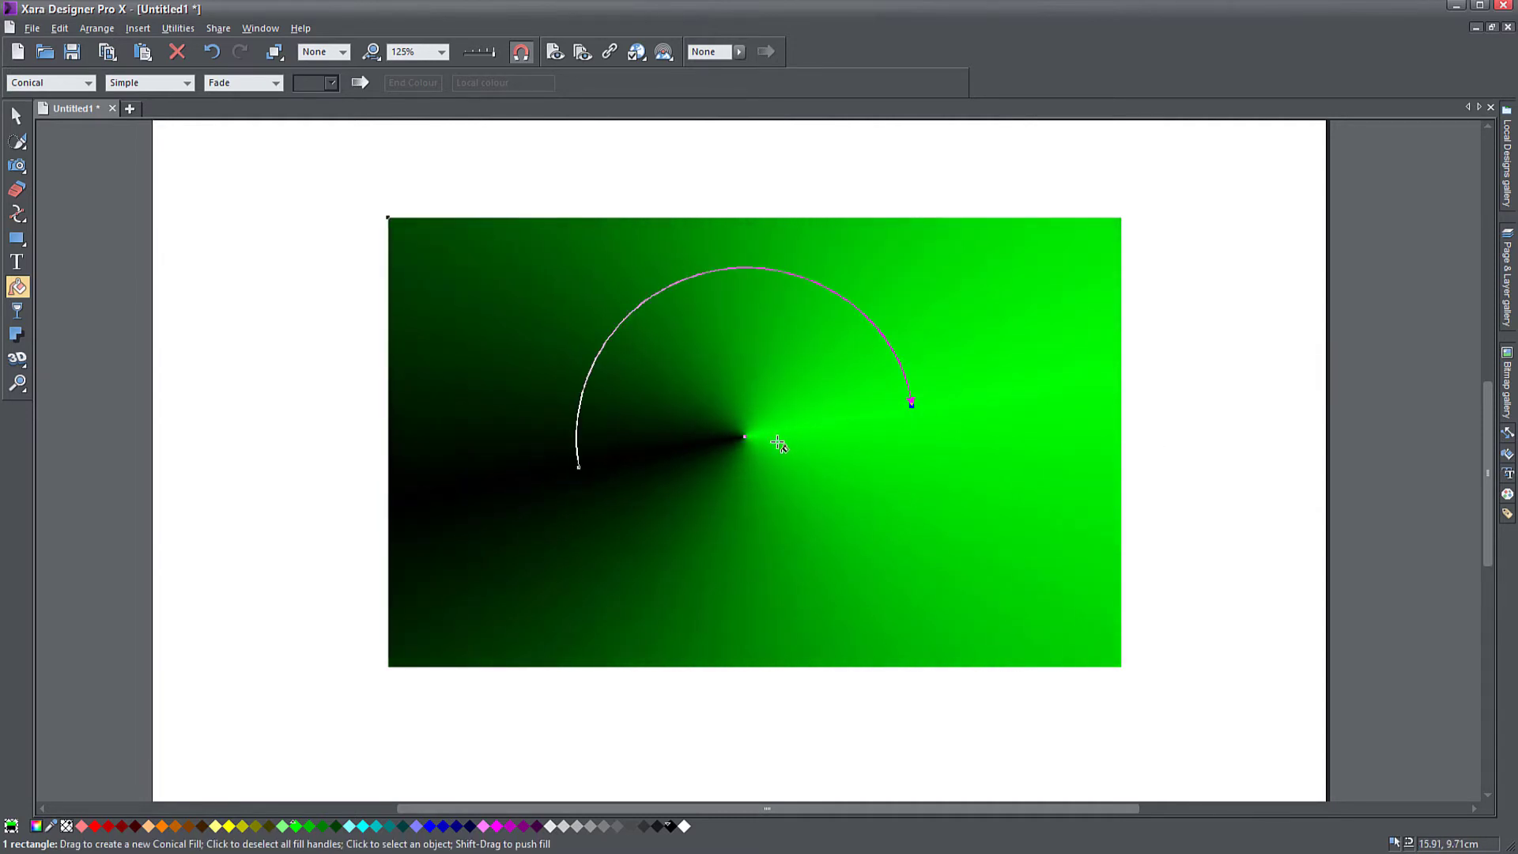
pyautogui.moveTo(752, 440)
pyautogui.mouseDown()
pyautogui.moveTo(811, 457)
pyautogui.moveTo(757, 437)
pyautogui.mouseUp()
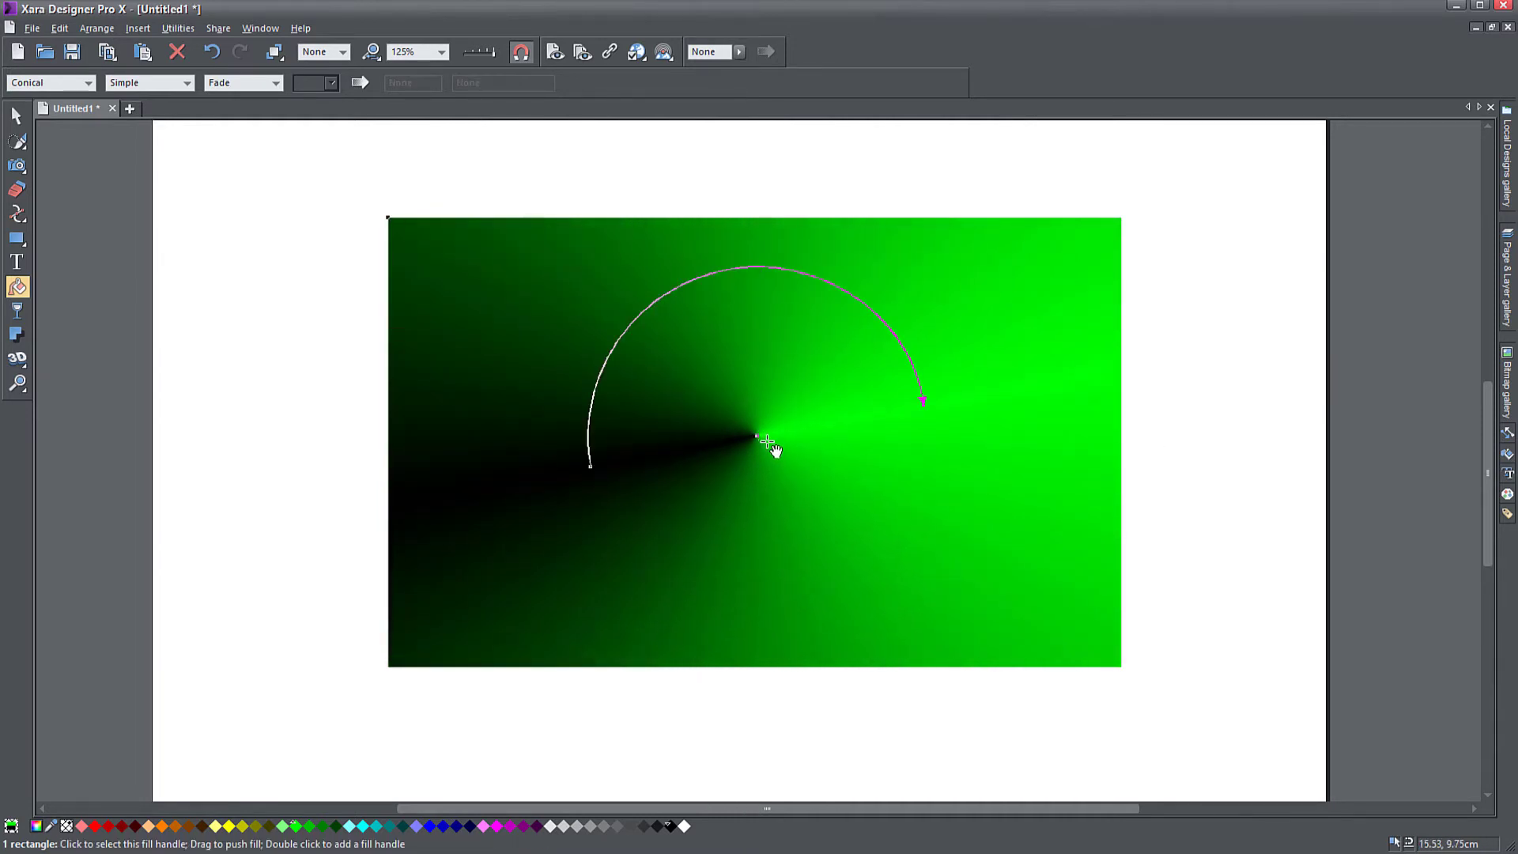
# Rotate and enlarge the conical gradient's arc beyond the rectangle's upper edge, keeping its centre near the middle of the rectangle
pyautogui.moveTo(922, 404); pyautogui.dragTo(834, 390)
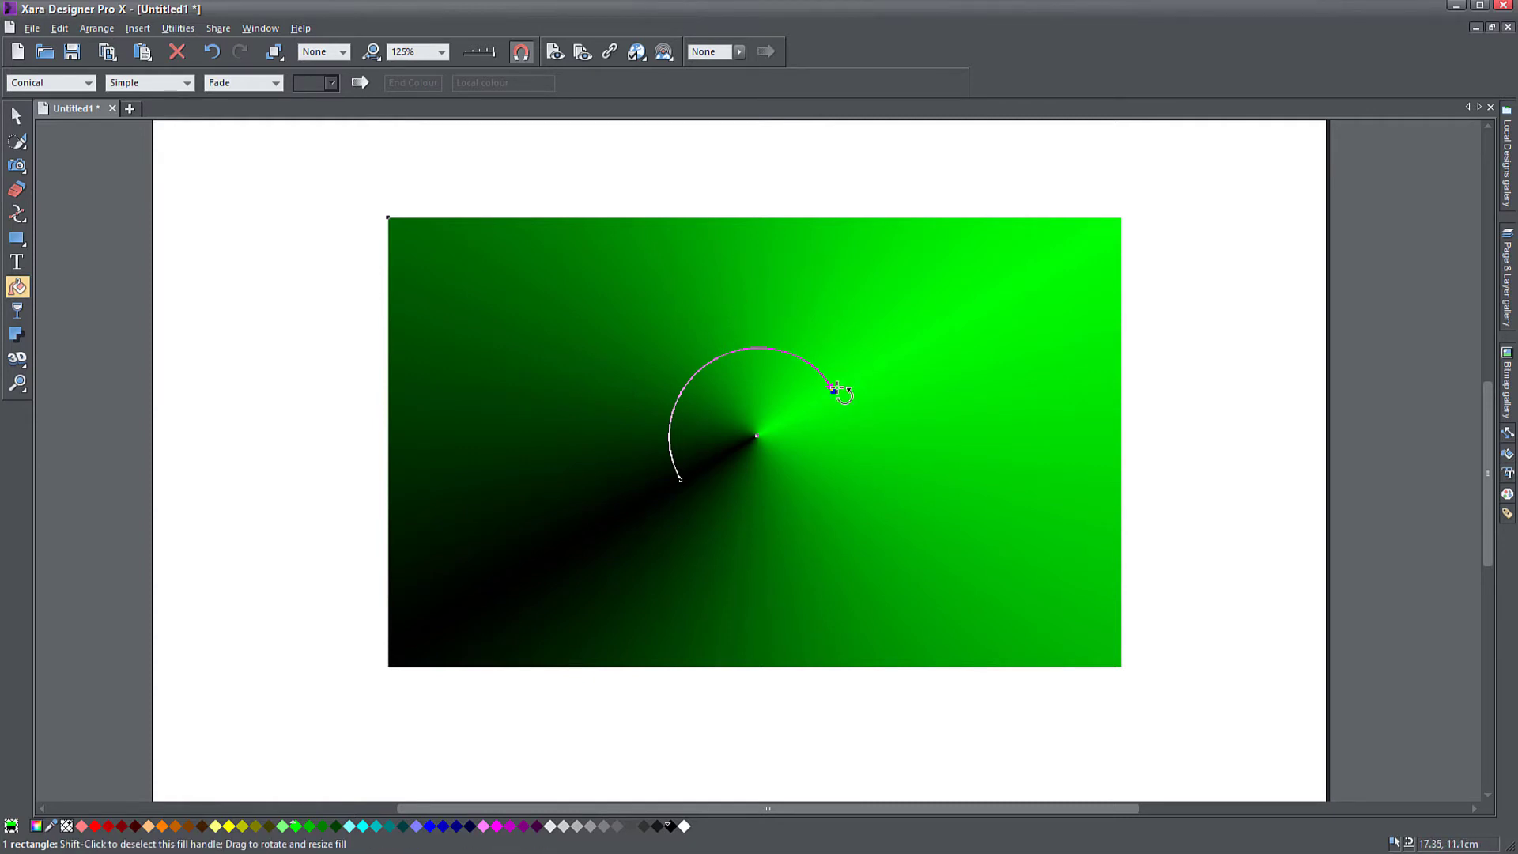
pyautogui.moveTo(832, 390); pyautogui.dragTo(880, 388)
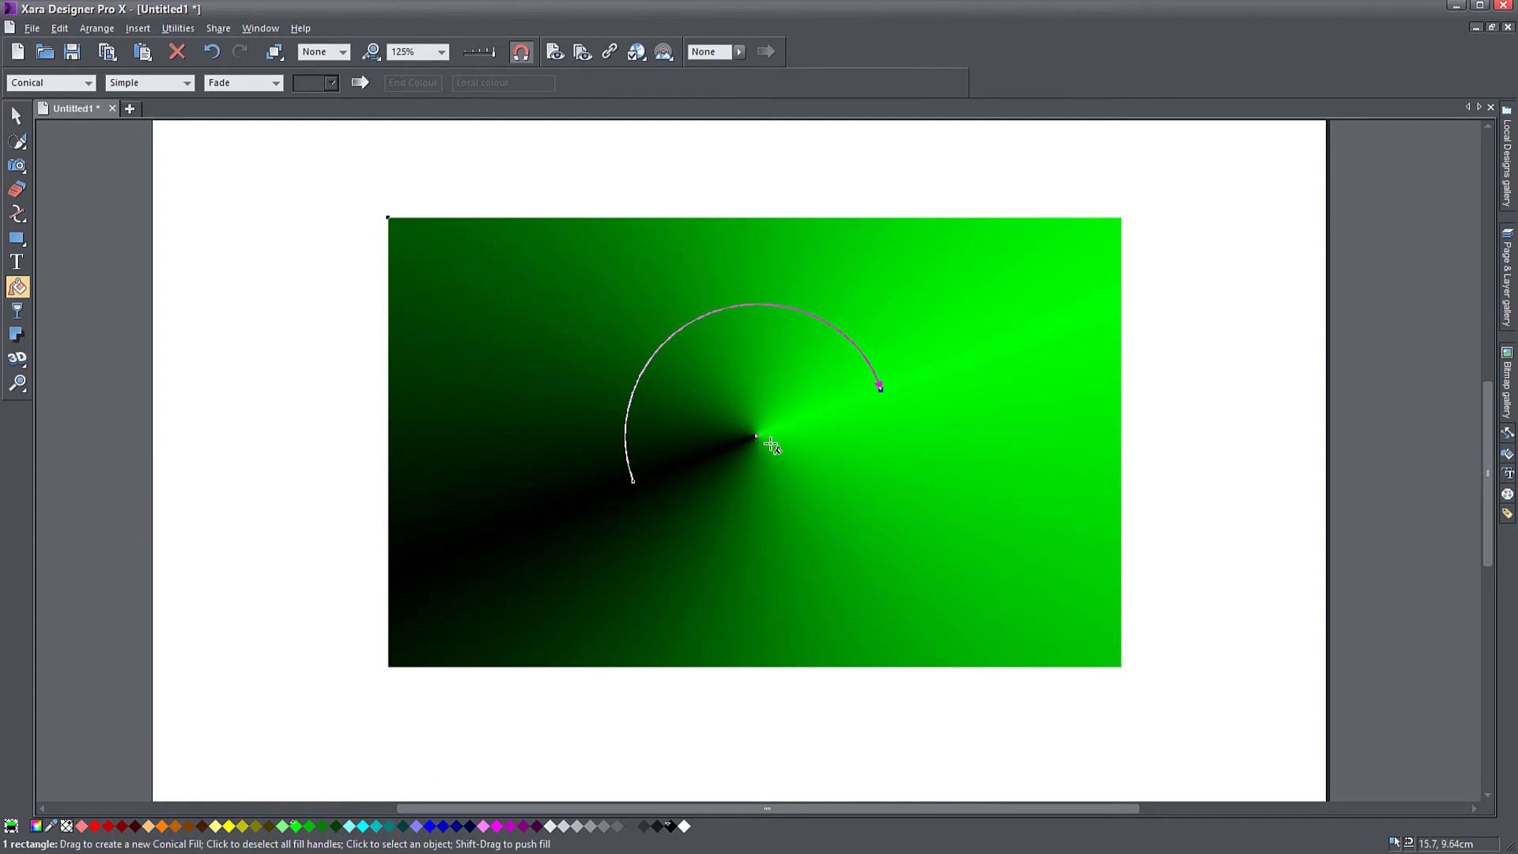
pyautogui.moveTo(757, 437); pyautogui.dragTo(835, 444)
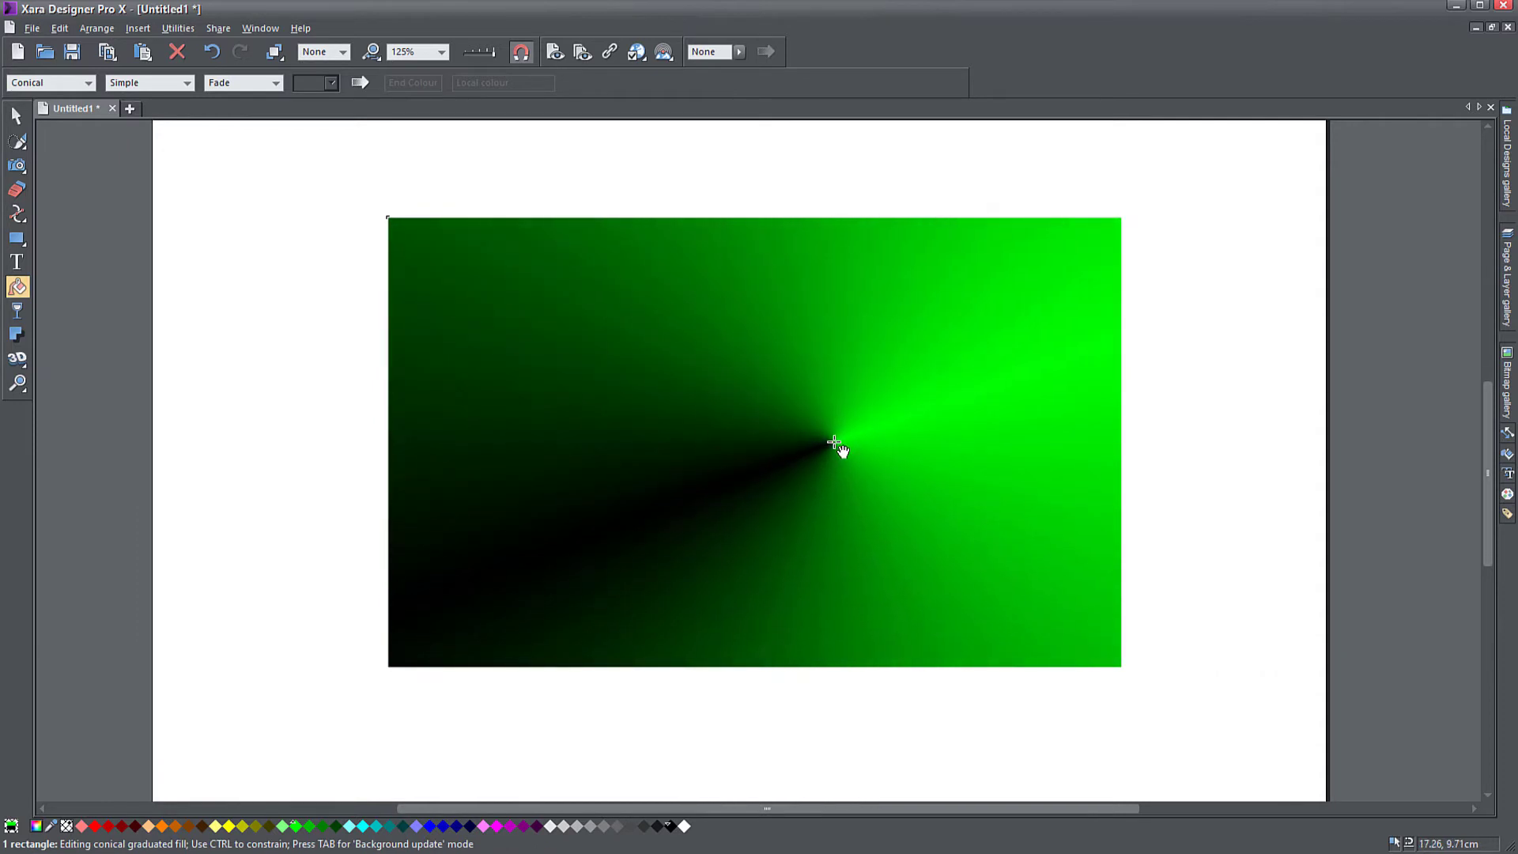
pyautogui.moveTo(965, 414); pyautogui.dragTo(1100, 324)
pyautogui.moveTo(854, 441); pyautogui.dragTo(780, 431)
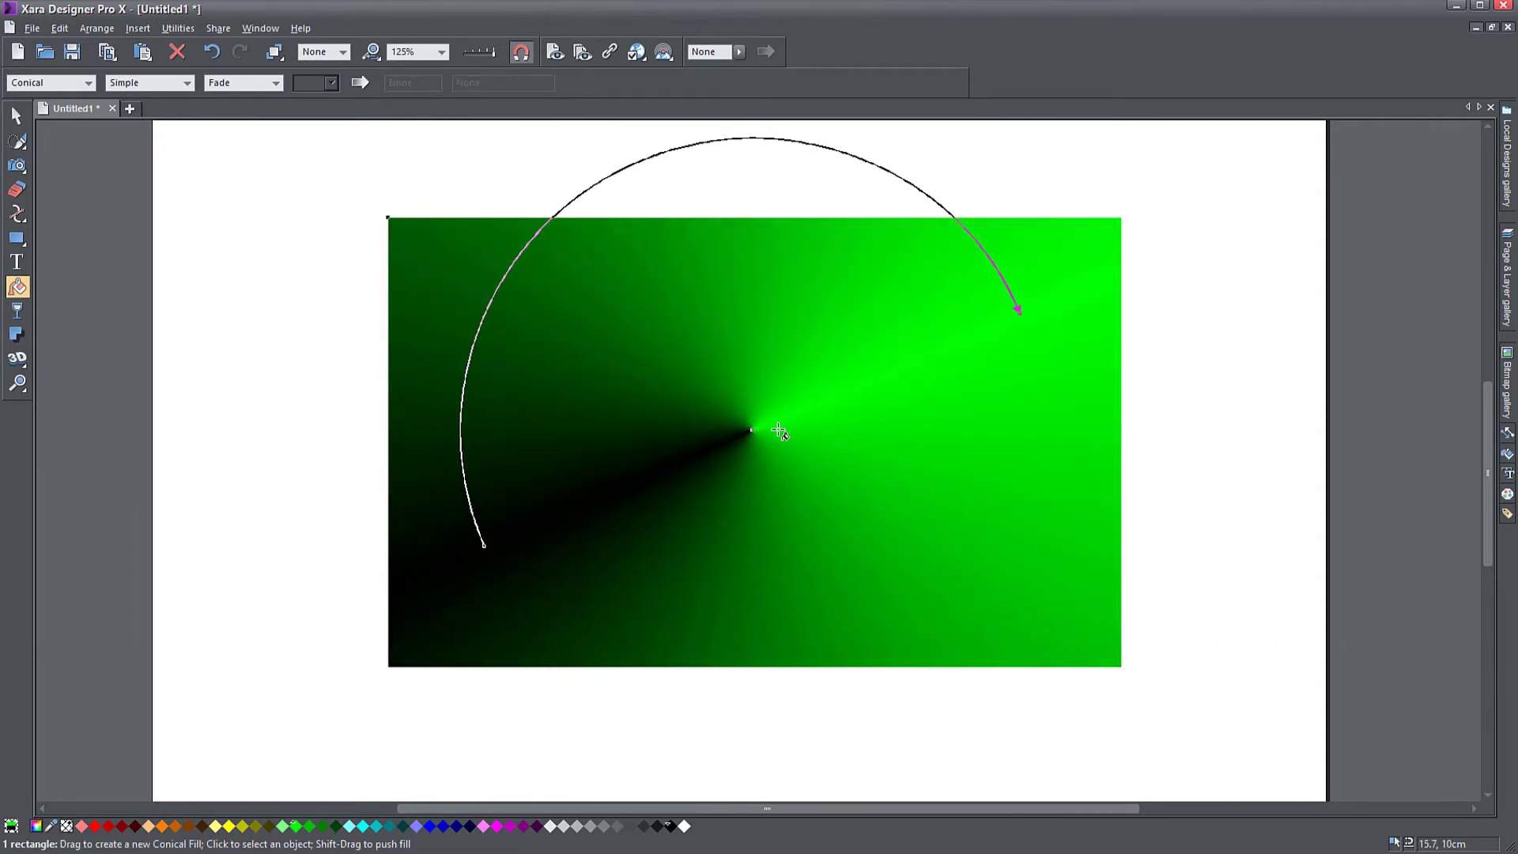
# Open the fill's Profile dialog and set the conical gradient's profile values to 0.46 and -0.6
pyautogui.click(360, 82)
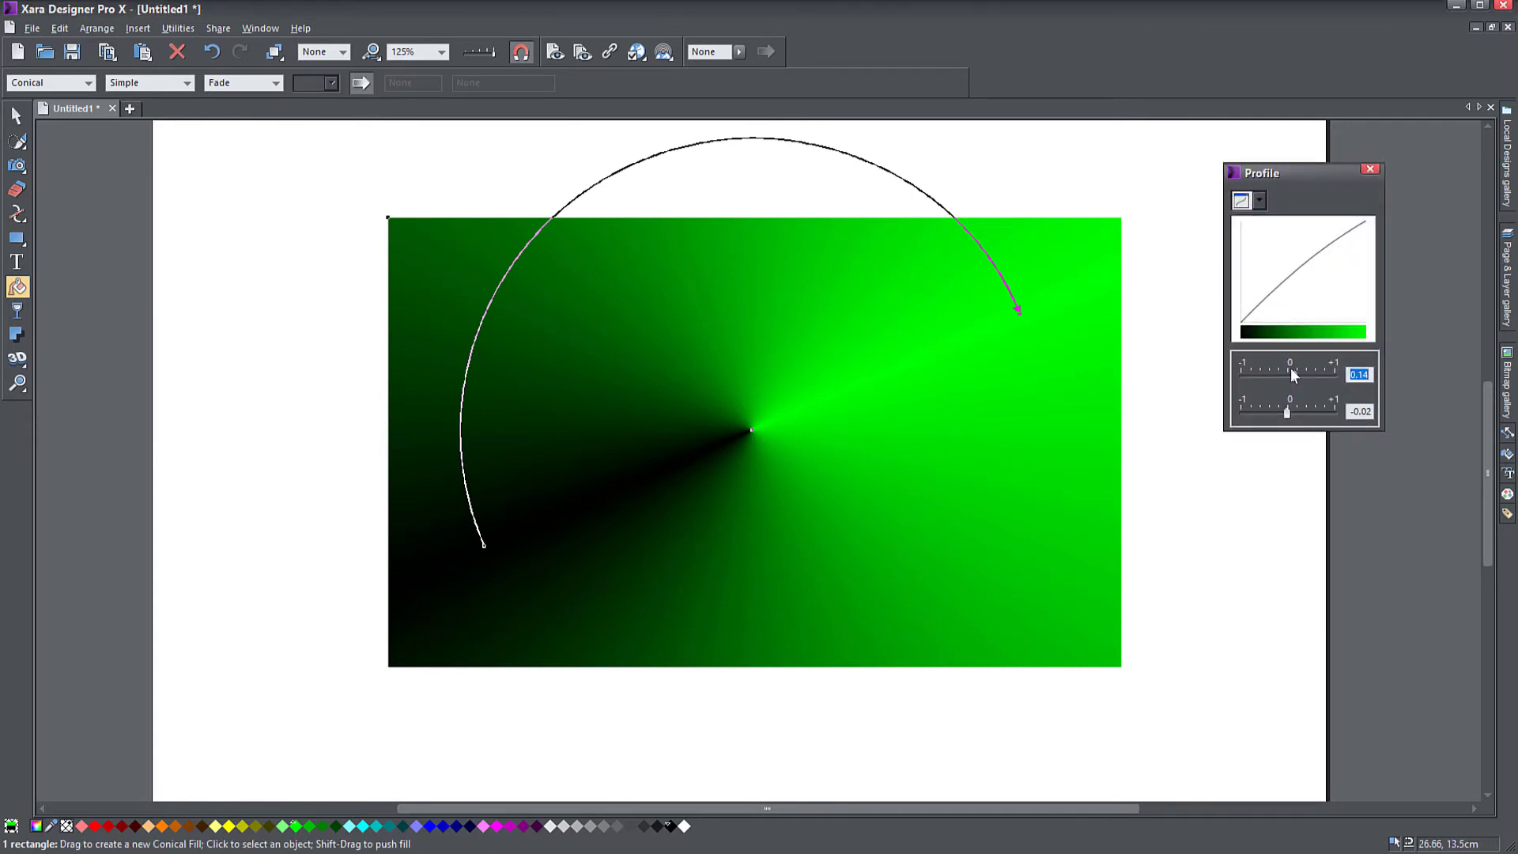
pyautogui.moveTo(1293, 375); pyautogui.dragTo(1259, 412)
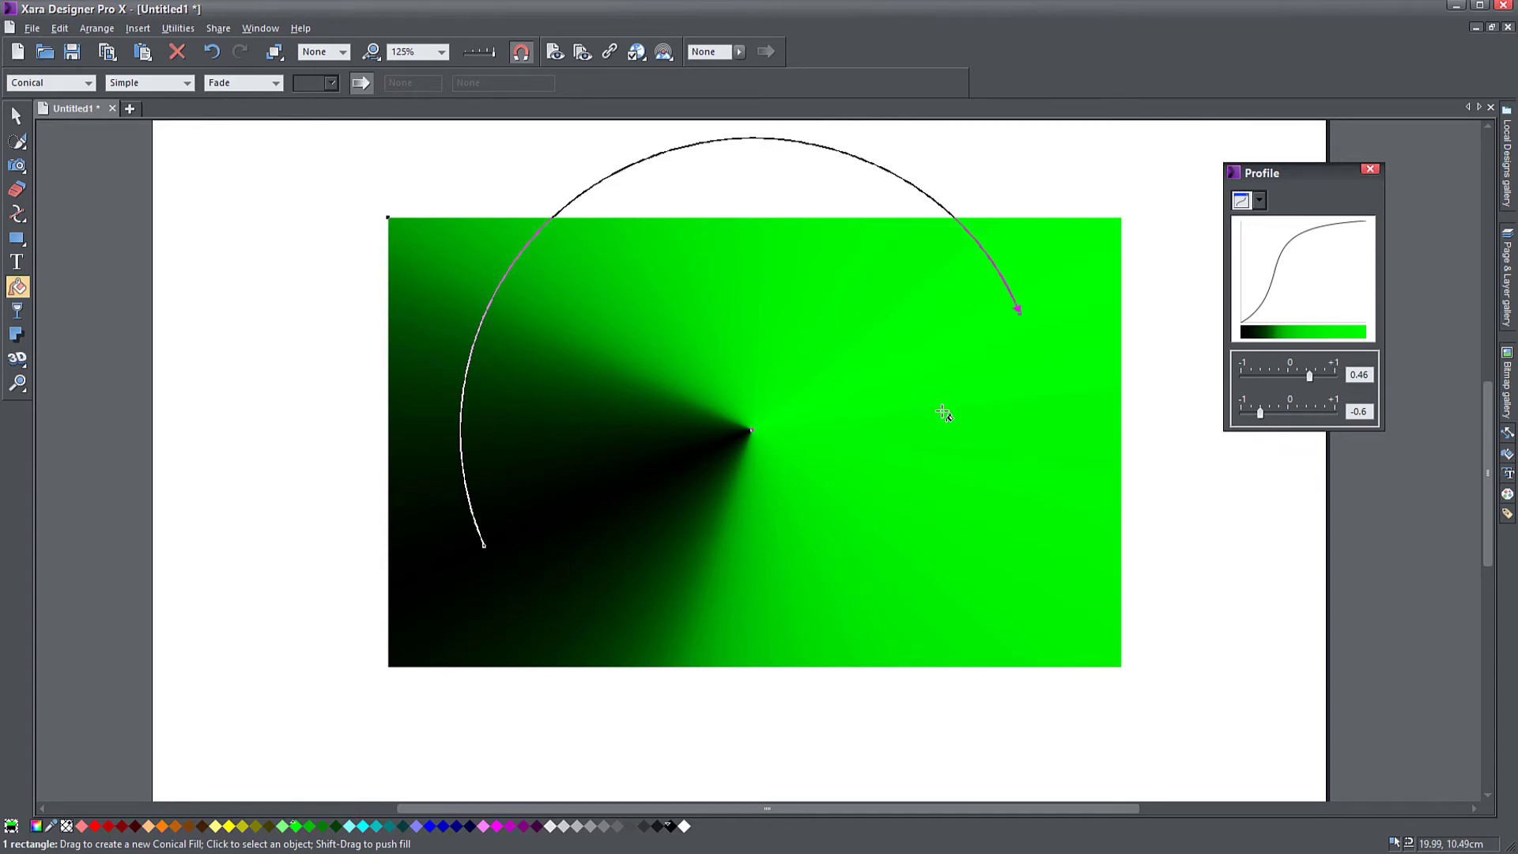
# Change the fill type to Diamond, shift its centre slightly to the lower-left and straighten its arms to horizontal and vertical
pyautogui.click(49, 82)
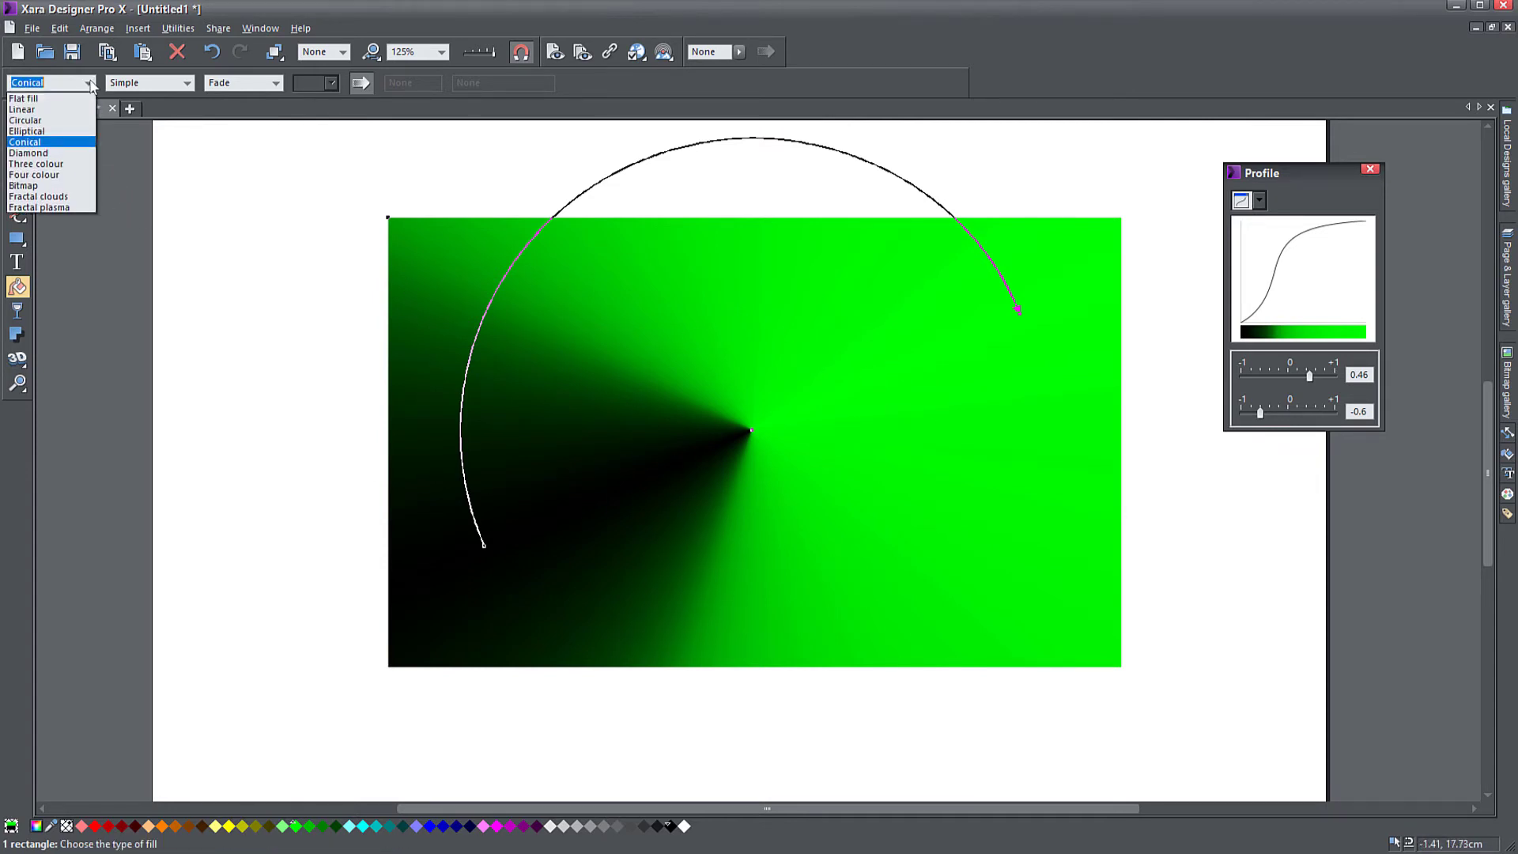
pyautogui.click(38, 158)
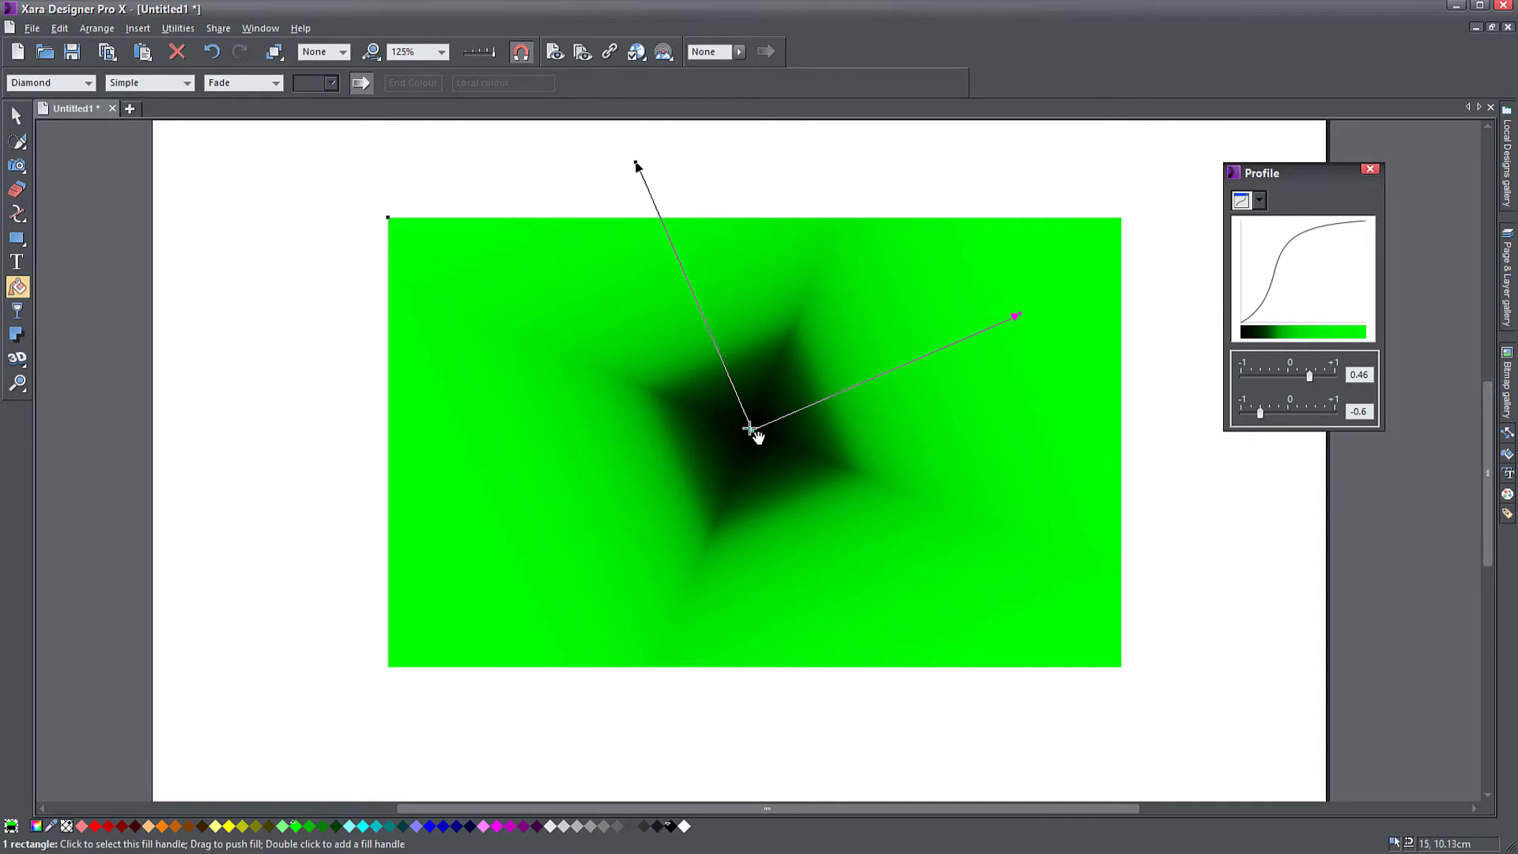
pyautogui.moveTo(751, 429); pyautogui.dragTo(714, 451)
pyautogui.moveTo(980, 340); pyautogui.dragTo(962, 446)
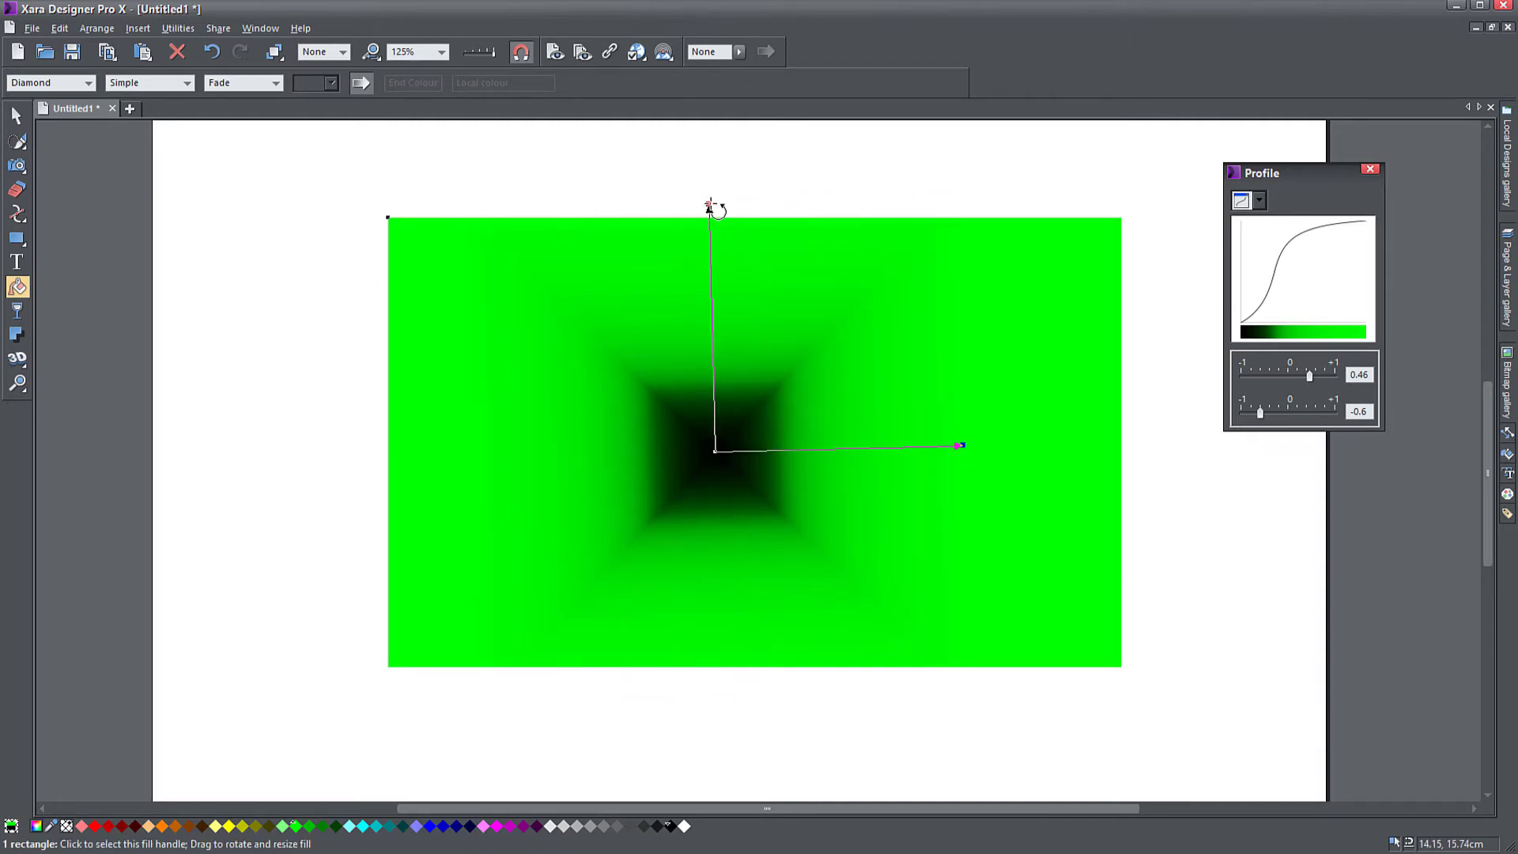
# Colour the diamond gradient's outer handle yellow and its centre handle orange
pyautogui.click(228, 825)
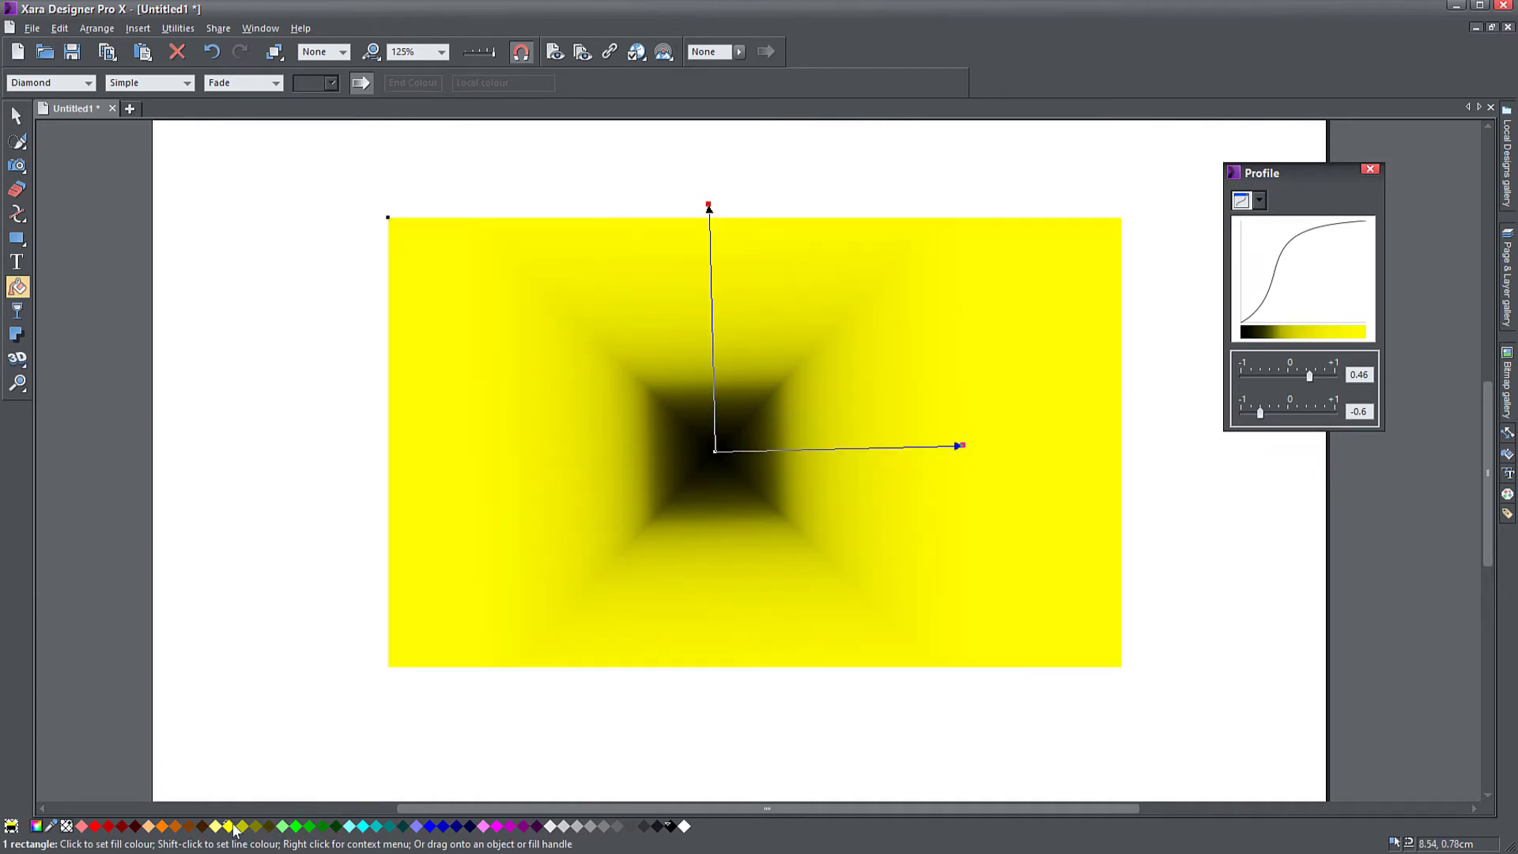
pyautogui.click(715, 452)
pyautogui.click(162, 825)
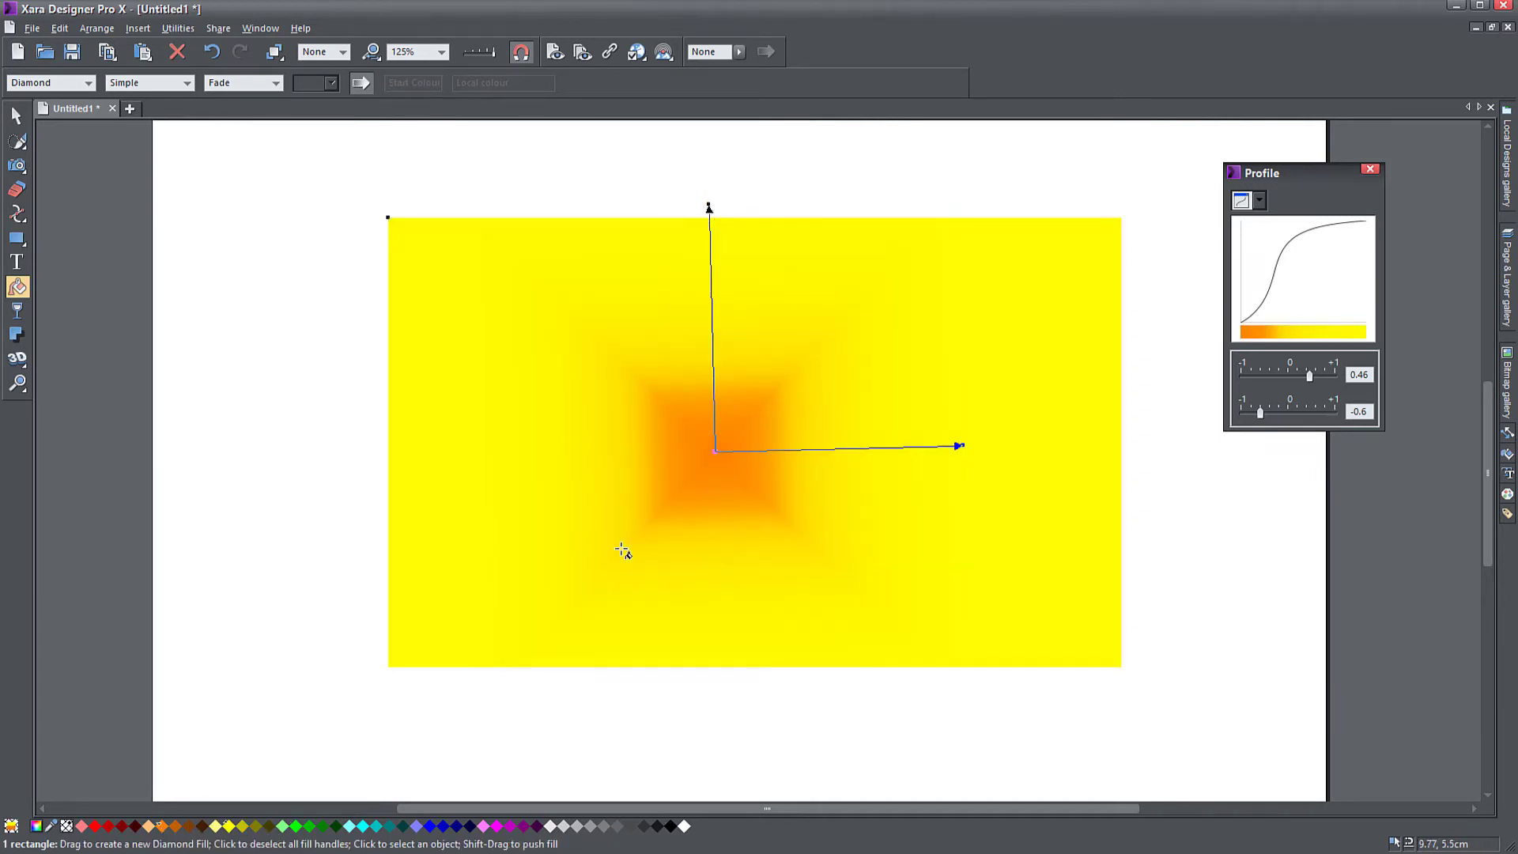
# Recentre, enlarge and tilt the diamond gradient towards the upper-right, and soften its profile to 0.3 and -0.5
pyautogui.moveTo(720, 451)
pyautogui.mouseDown()
pyautogui.moveTo(904, 416)
pyautogui.moveTo(814, 485)
pyautogui.moveTo(728, 428)
pyautogui.mouseUp()
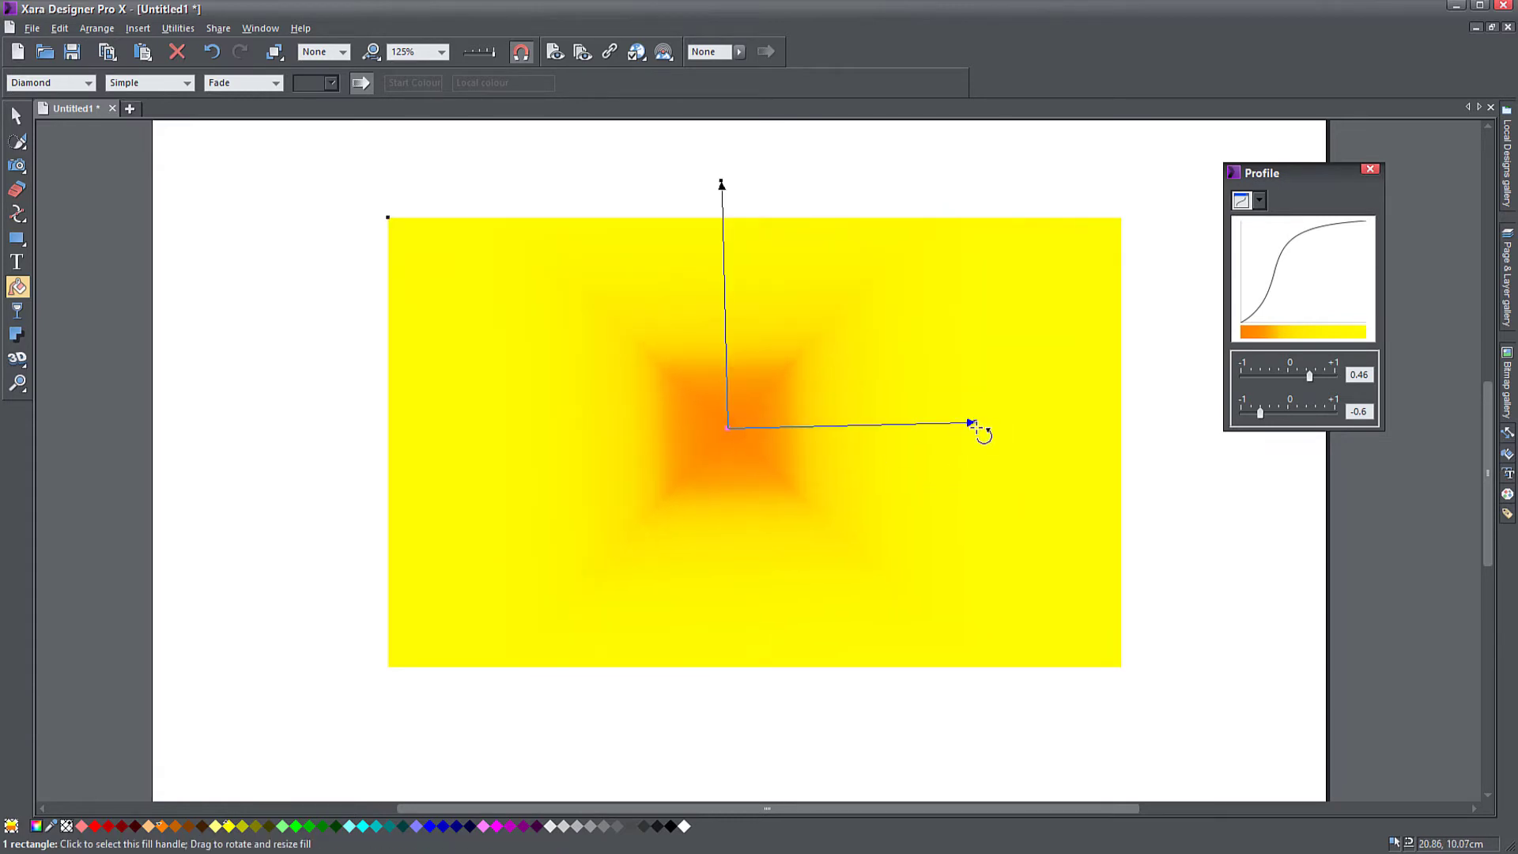
pyautogui.moveTo(974, 423); pyautogui.dragTo(1090, 295)
pyautogui.moveTo(1309, 377); pyautogui.dragTo(1268, 431)
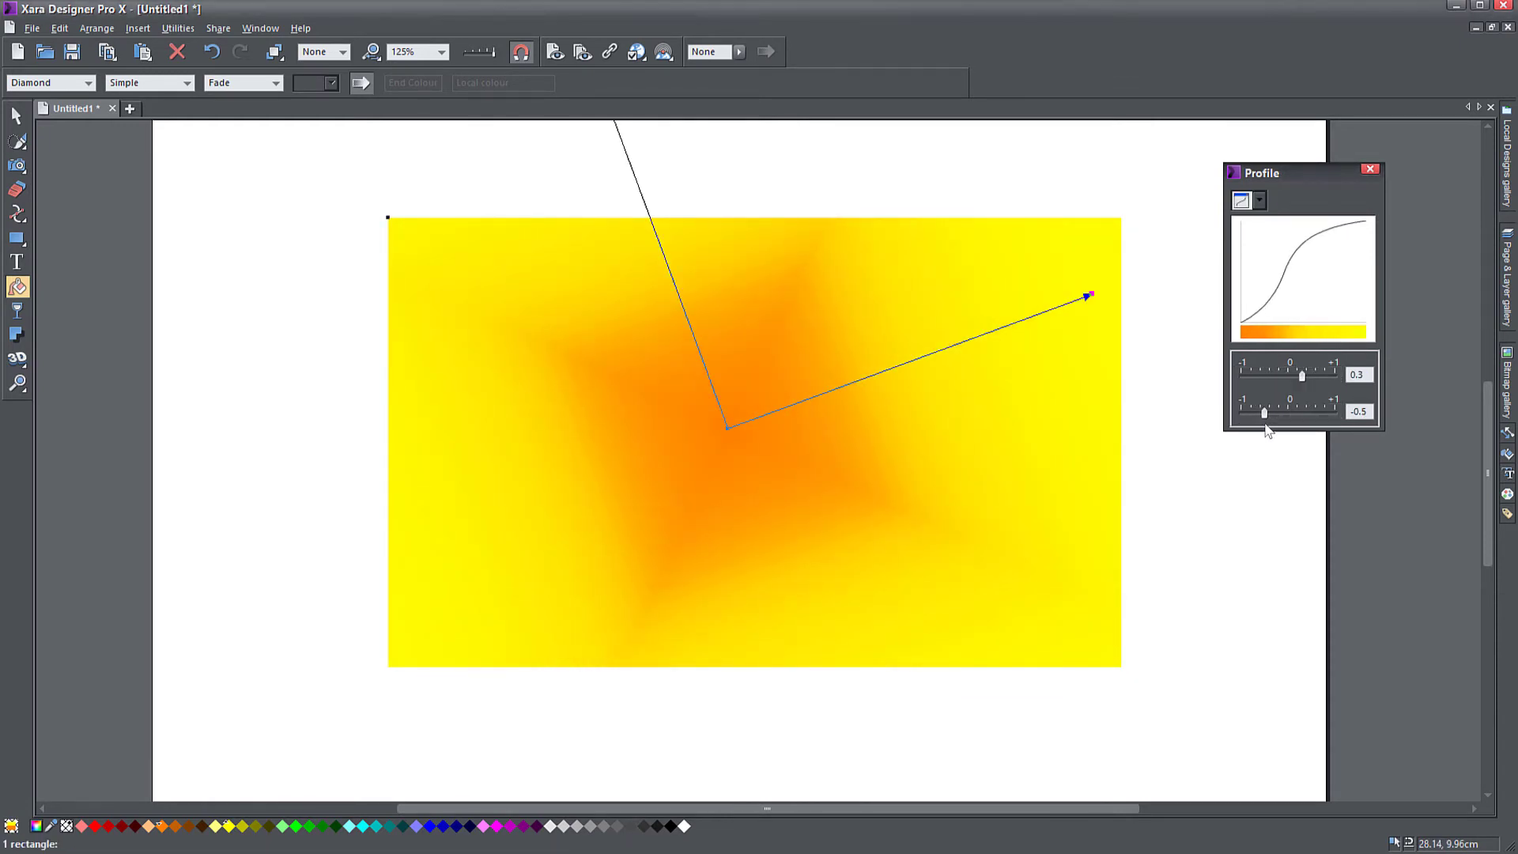
# Change the fill type to Three colour, lower its origin and arrange both outer handles in a V shape inside the rectangle
pyautogui.click(88, 83)
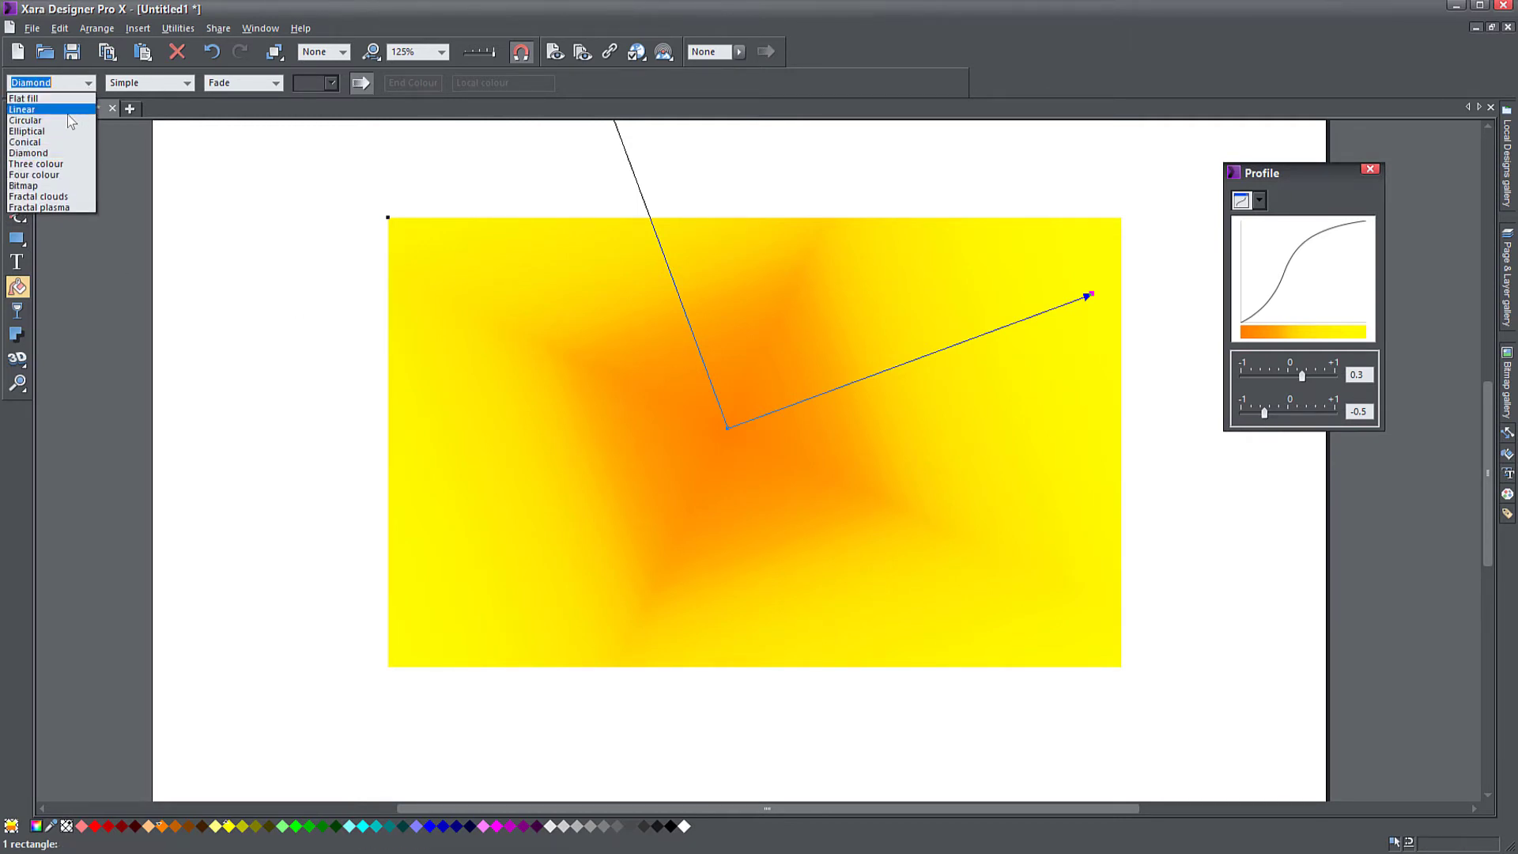
pyautogui.click(30, 163)
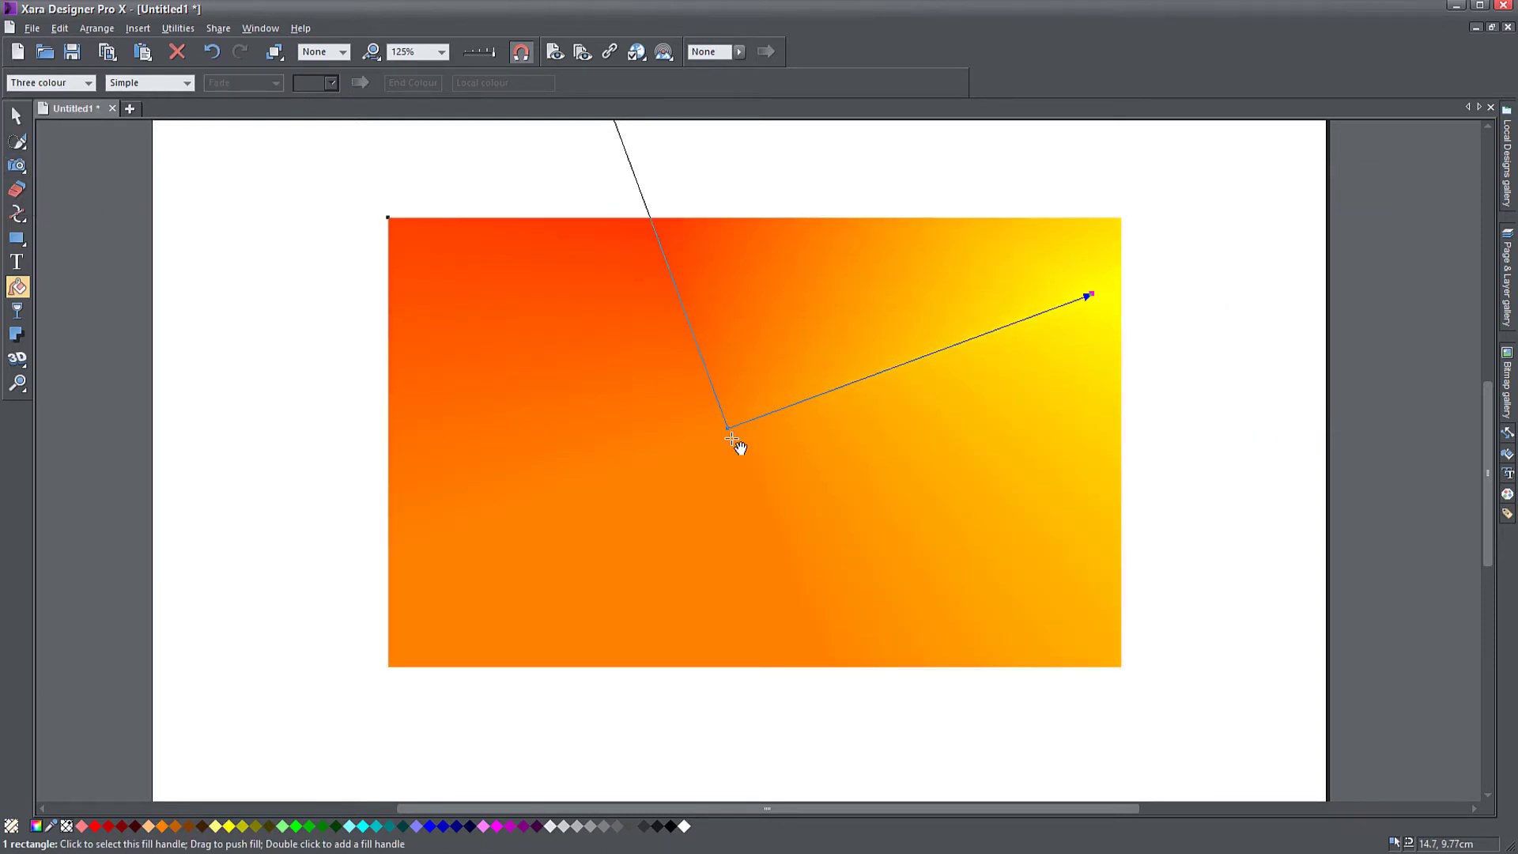
pyautogui.moveTo(729, 429); pyautogui.dragTo(731, 528)
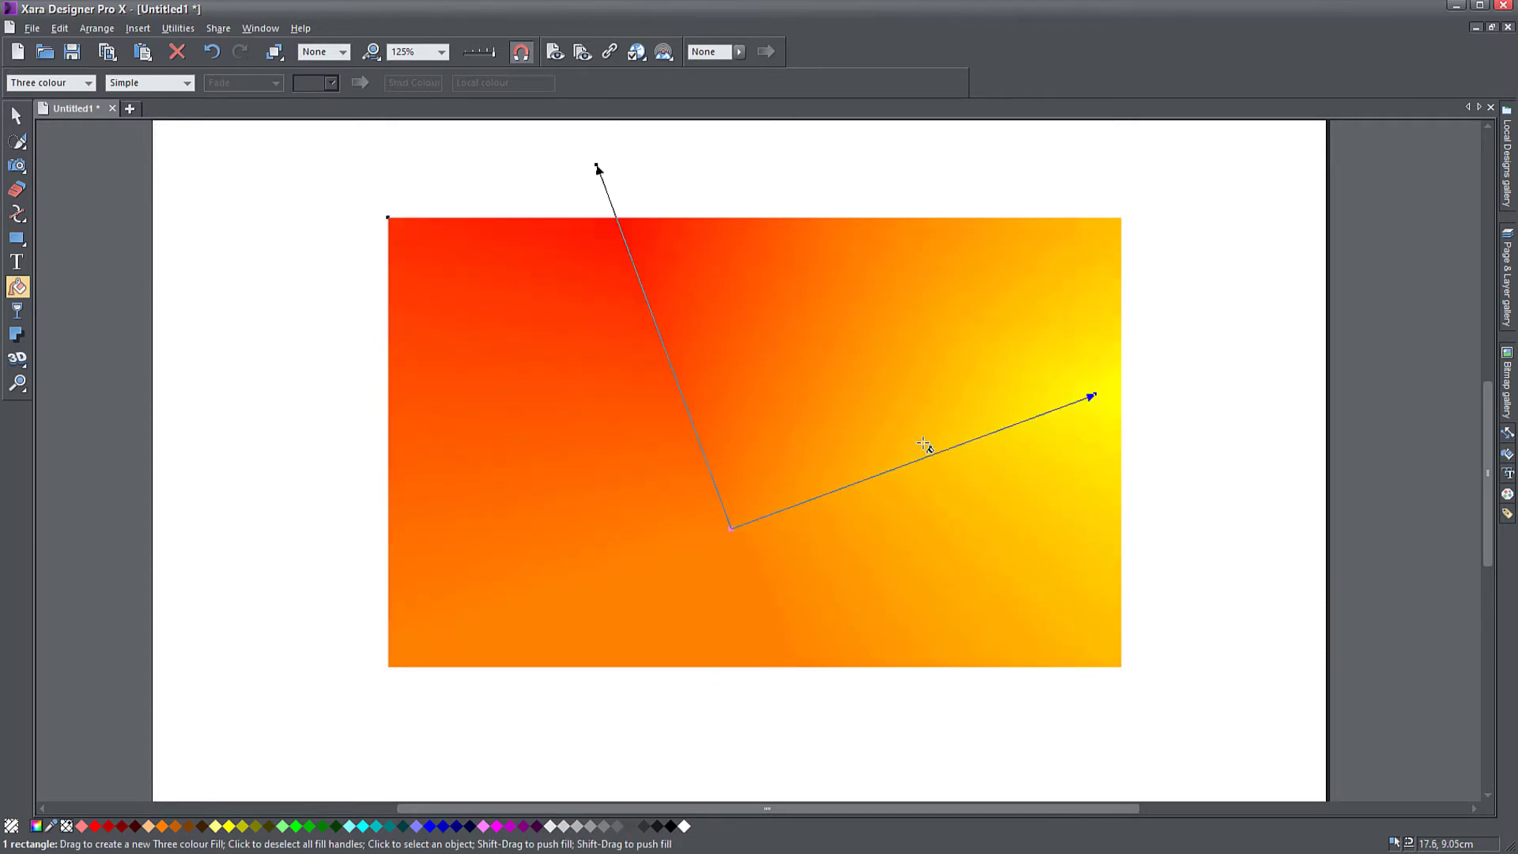
pyautogui.moveTo(1091, 396); pyautogui.dragTo(969, 465)
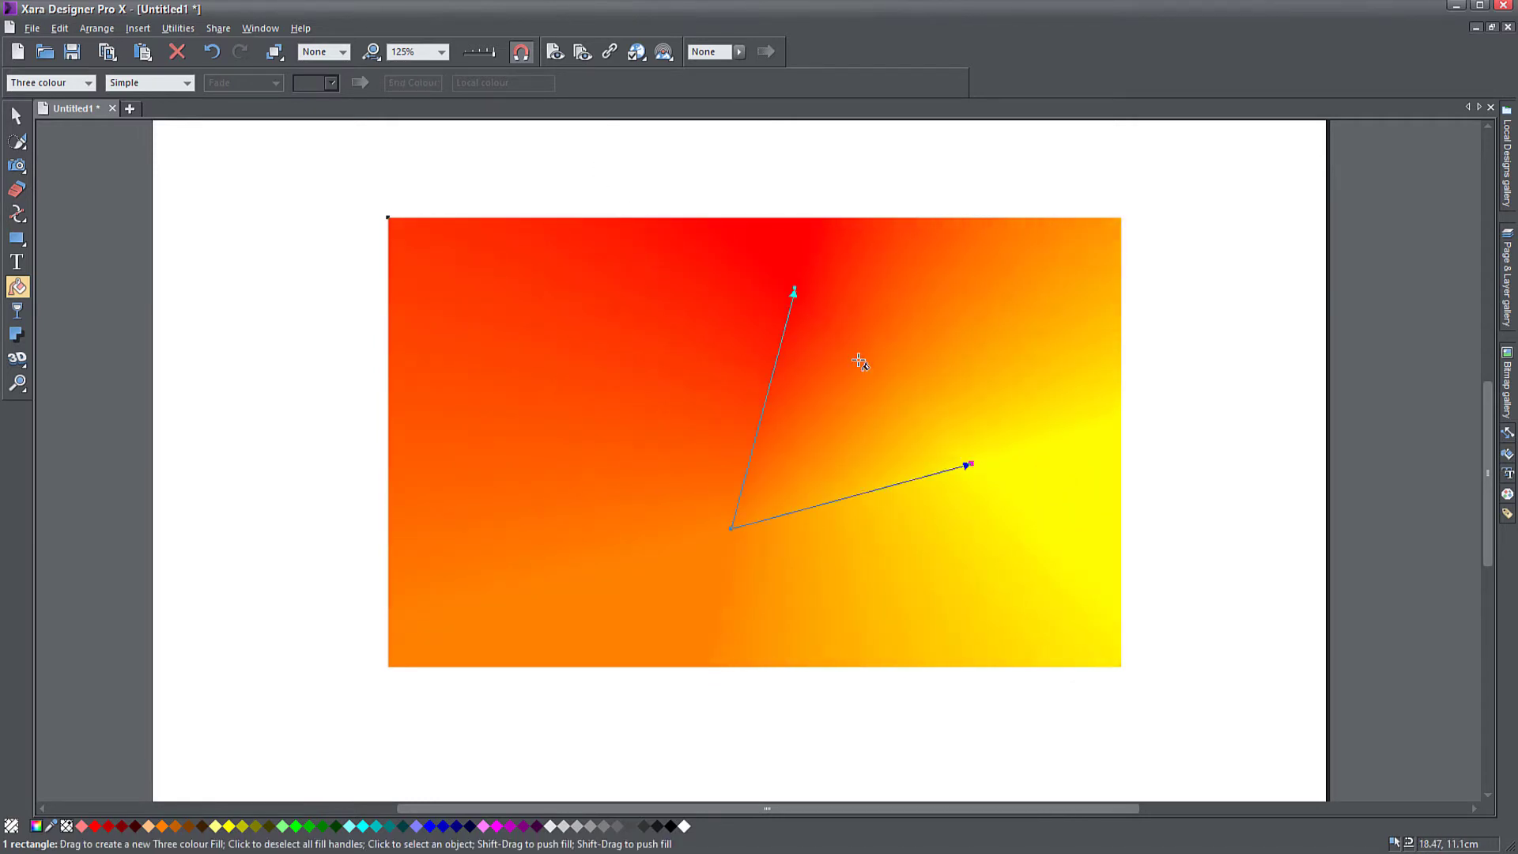
pyautogui.moveTo(796, 290); pyautogui.dragTo(593, 346)
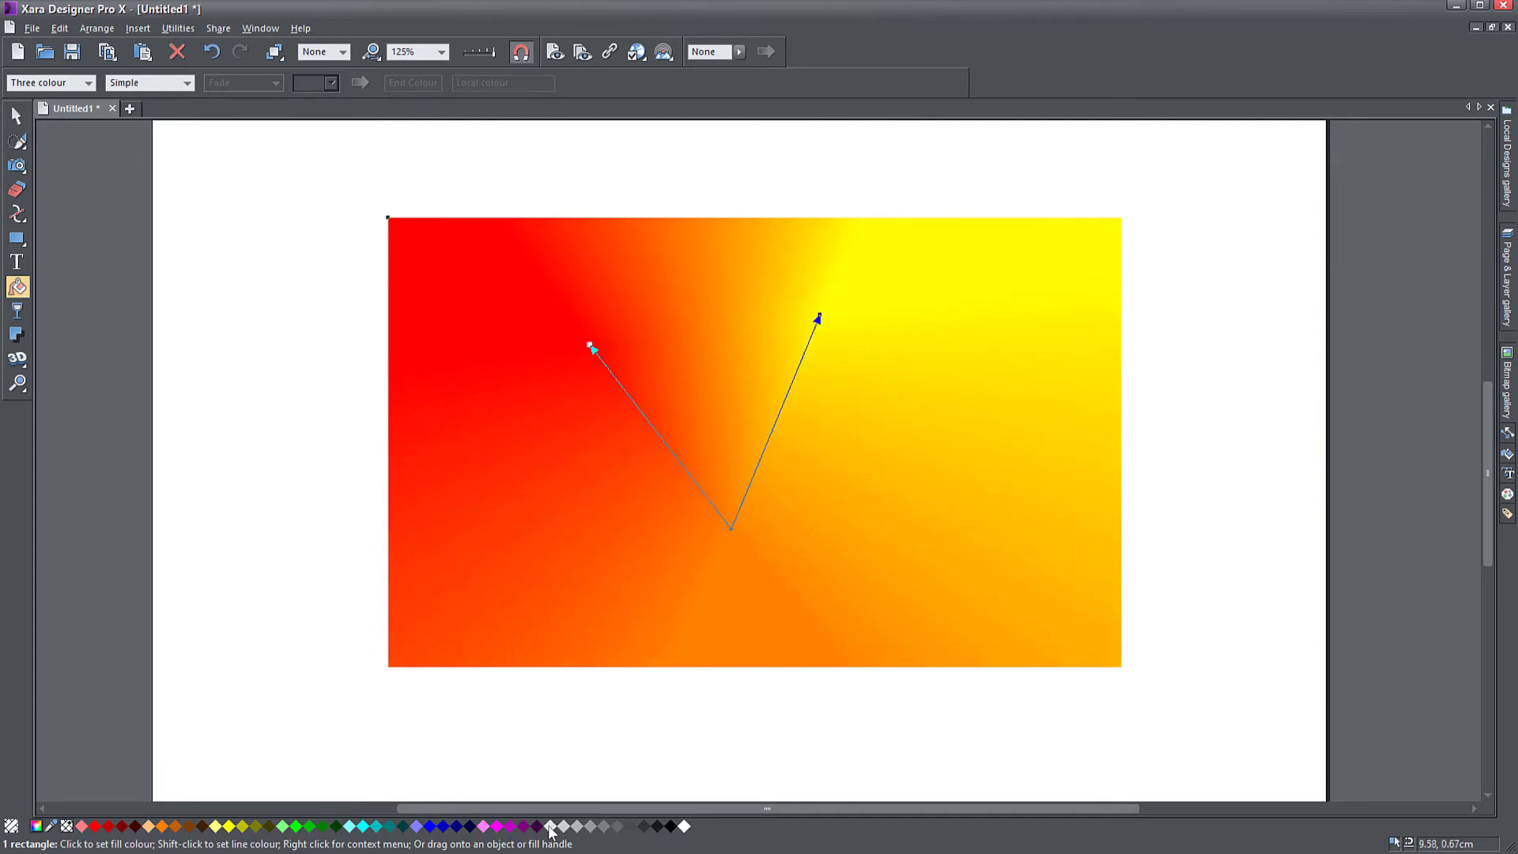
# Colour the three-colour fill's right outer handle green, its left outer handle magenta and its origin handle blue
pyautogui.click(819, 317)
pyautogui.click(310, 830)
pyautogui.click(730, 530)
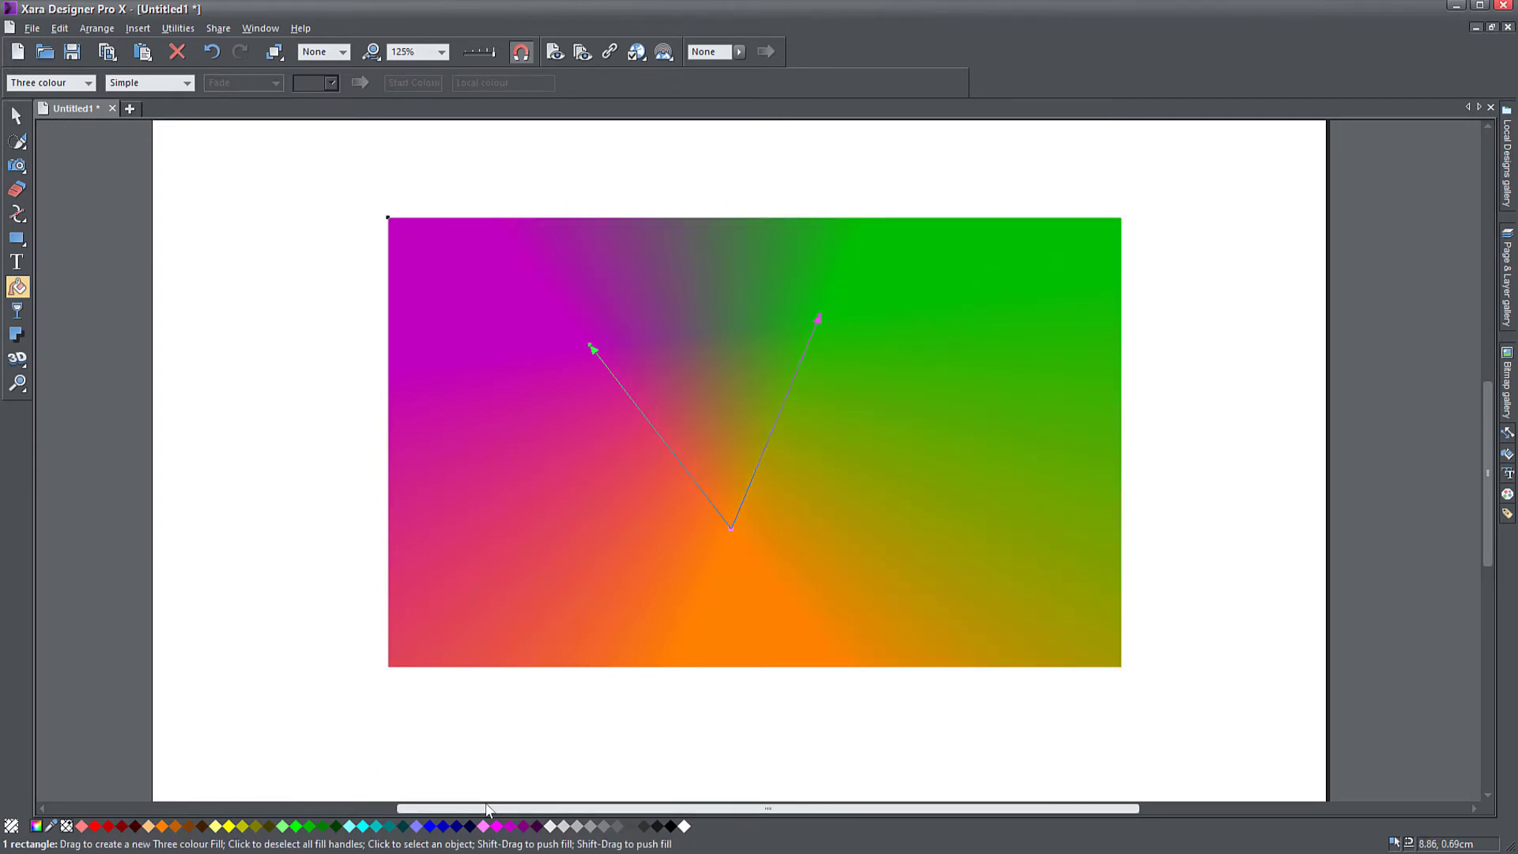
pyautogui.click(432, 827)
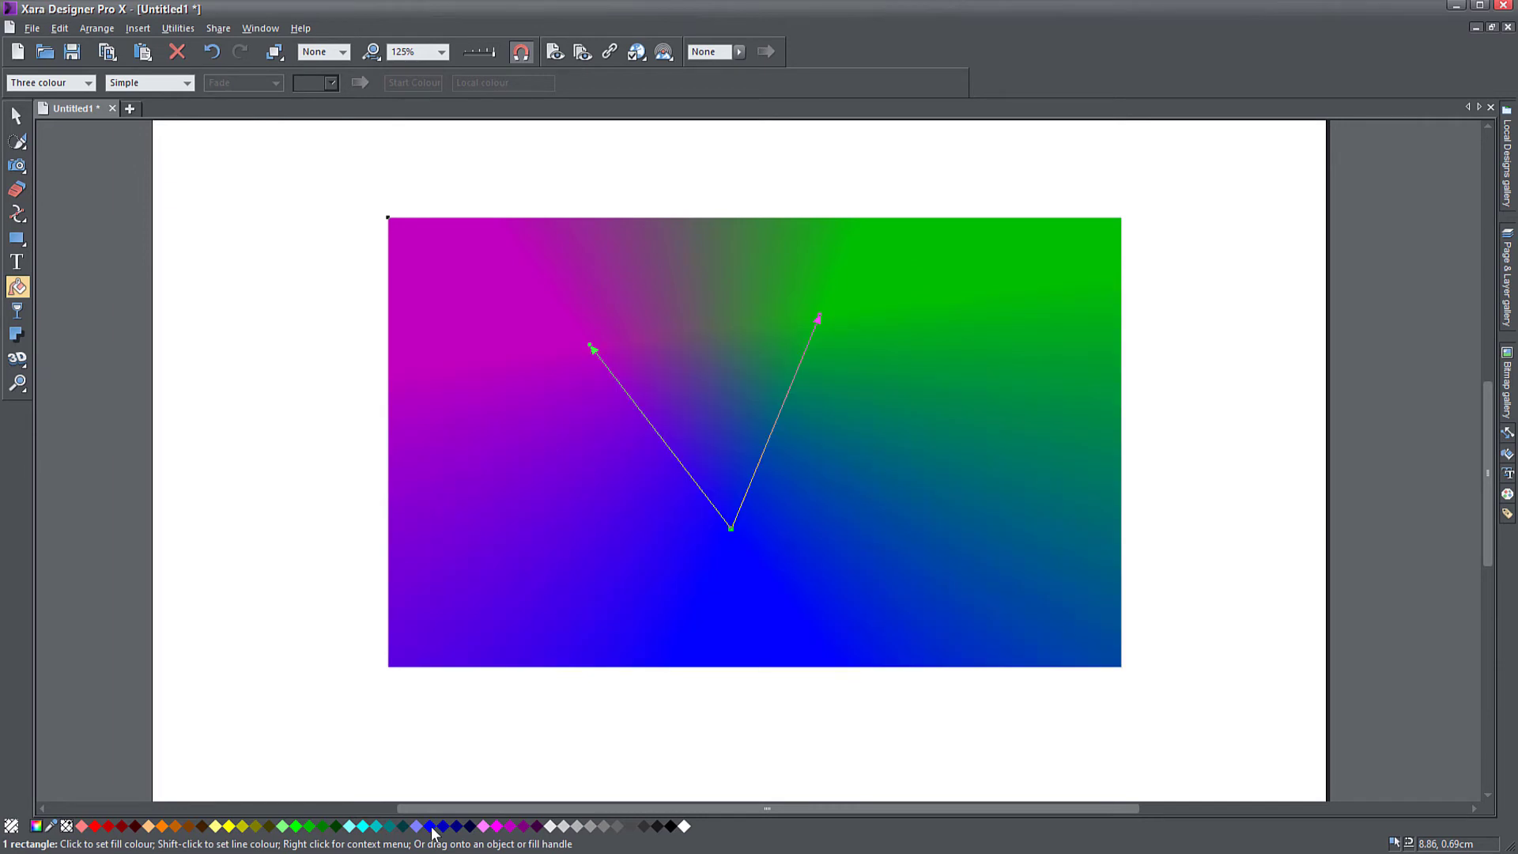
# Move the three-colour fill's origin to the lower-right of the rectangle and spread its outer handles towards the top centre and lower-left
pyautogui.moveTo(821, 320); pyautogui.dragTo(826, 401)
pyautogui.moveTo(739, 532); pyautogui.dragTo(826, 469)
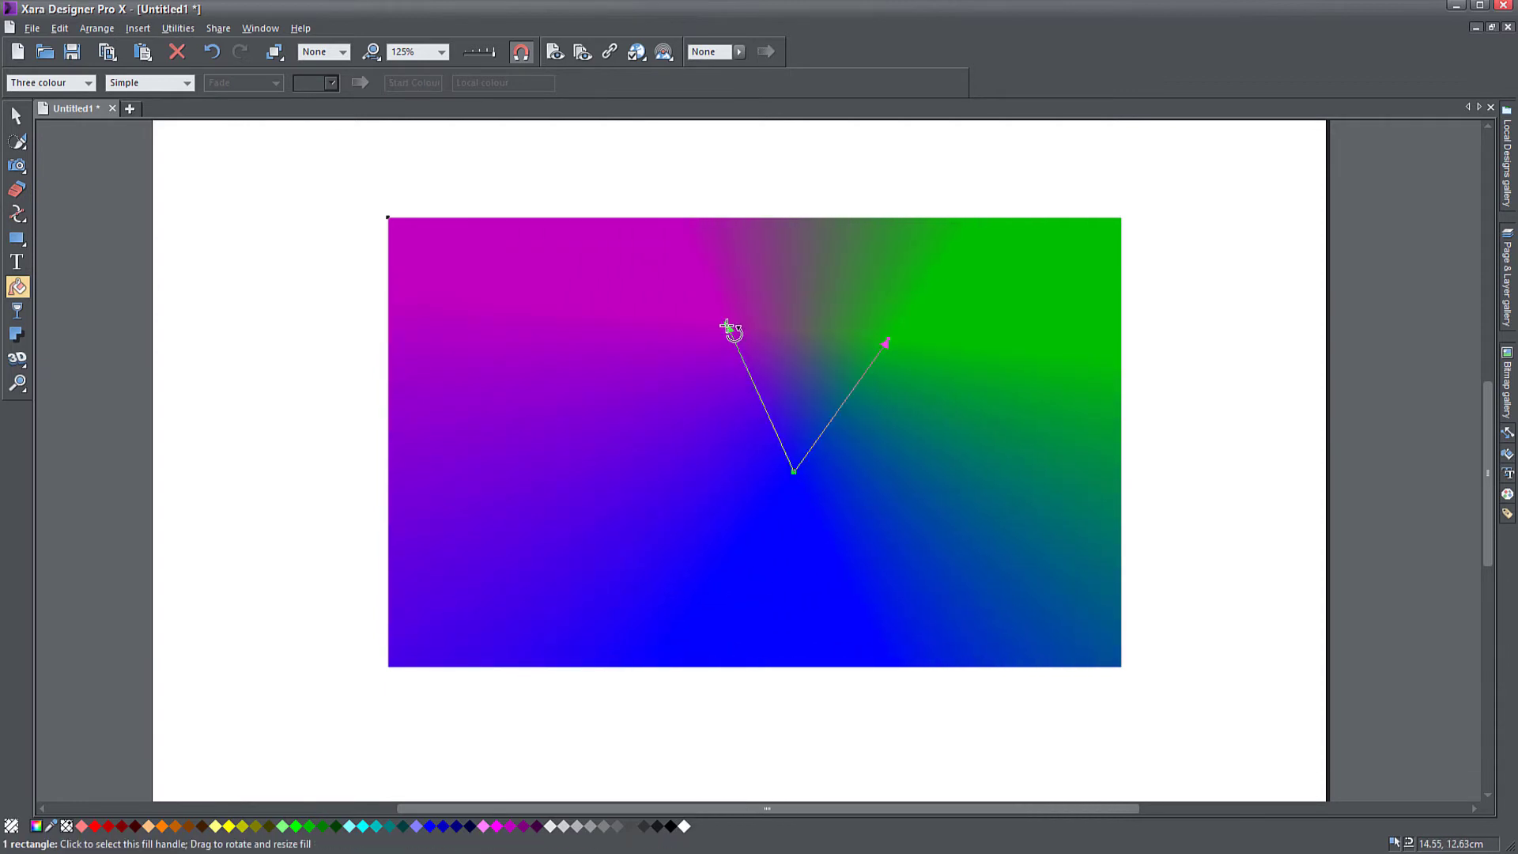
pyautogui.moveTo(729, 329); pyautogui.dragTo(395, 402)
pyautogui.moveTo(794, 472); pyautogui.dragTo(943, 607)
pyautogui.moveTo(807, 223); pyautogui.dragTo(839, 283)
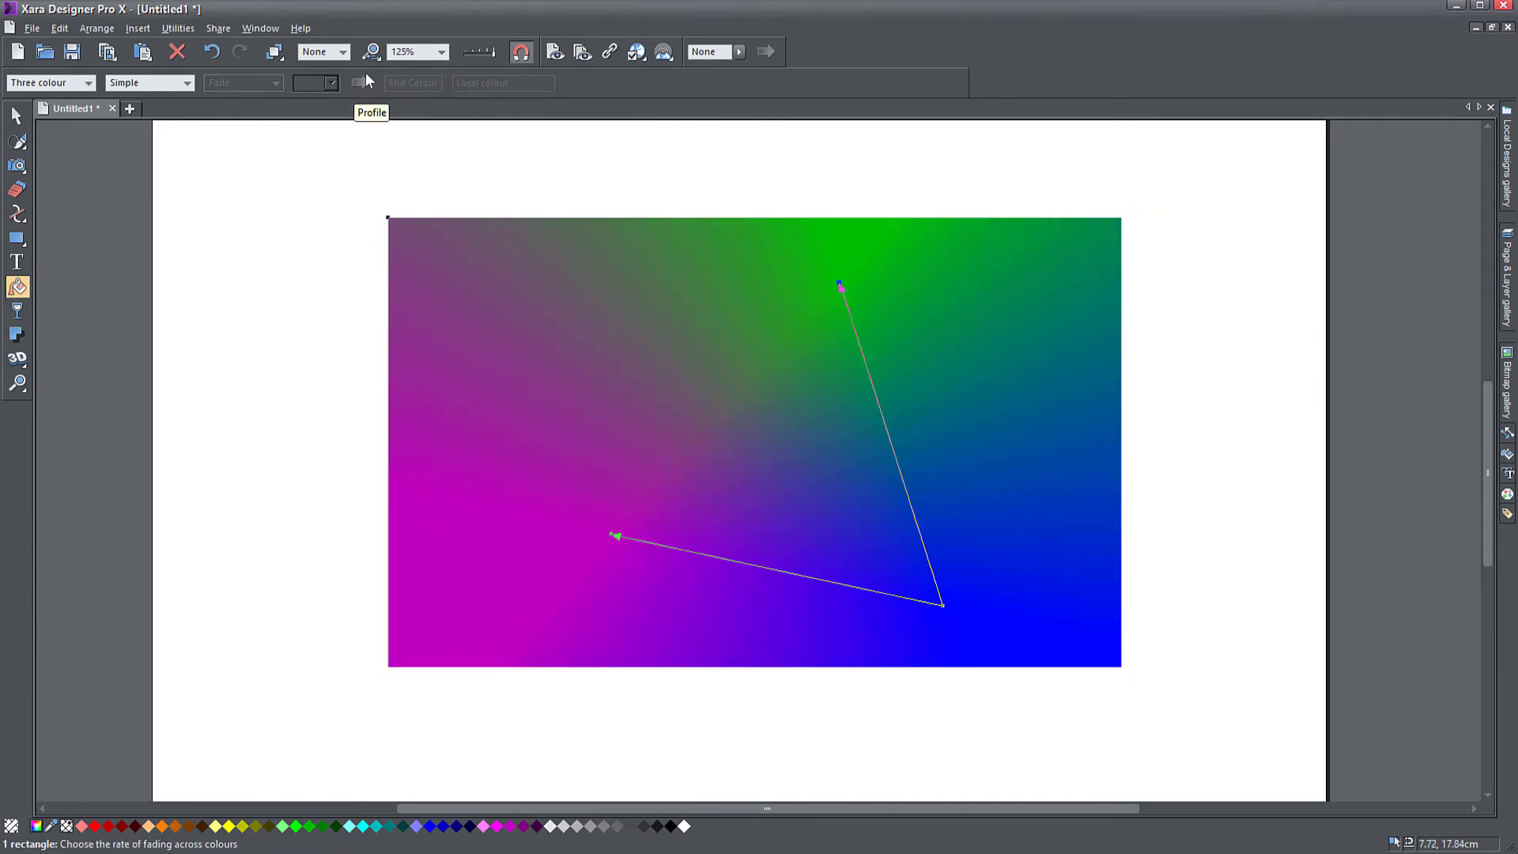
pyautogui.moveTo(944, 606); pyautogui.dragTo(892, 599)
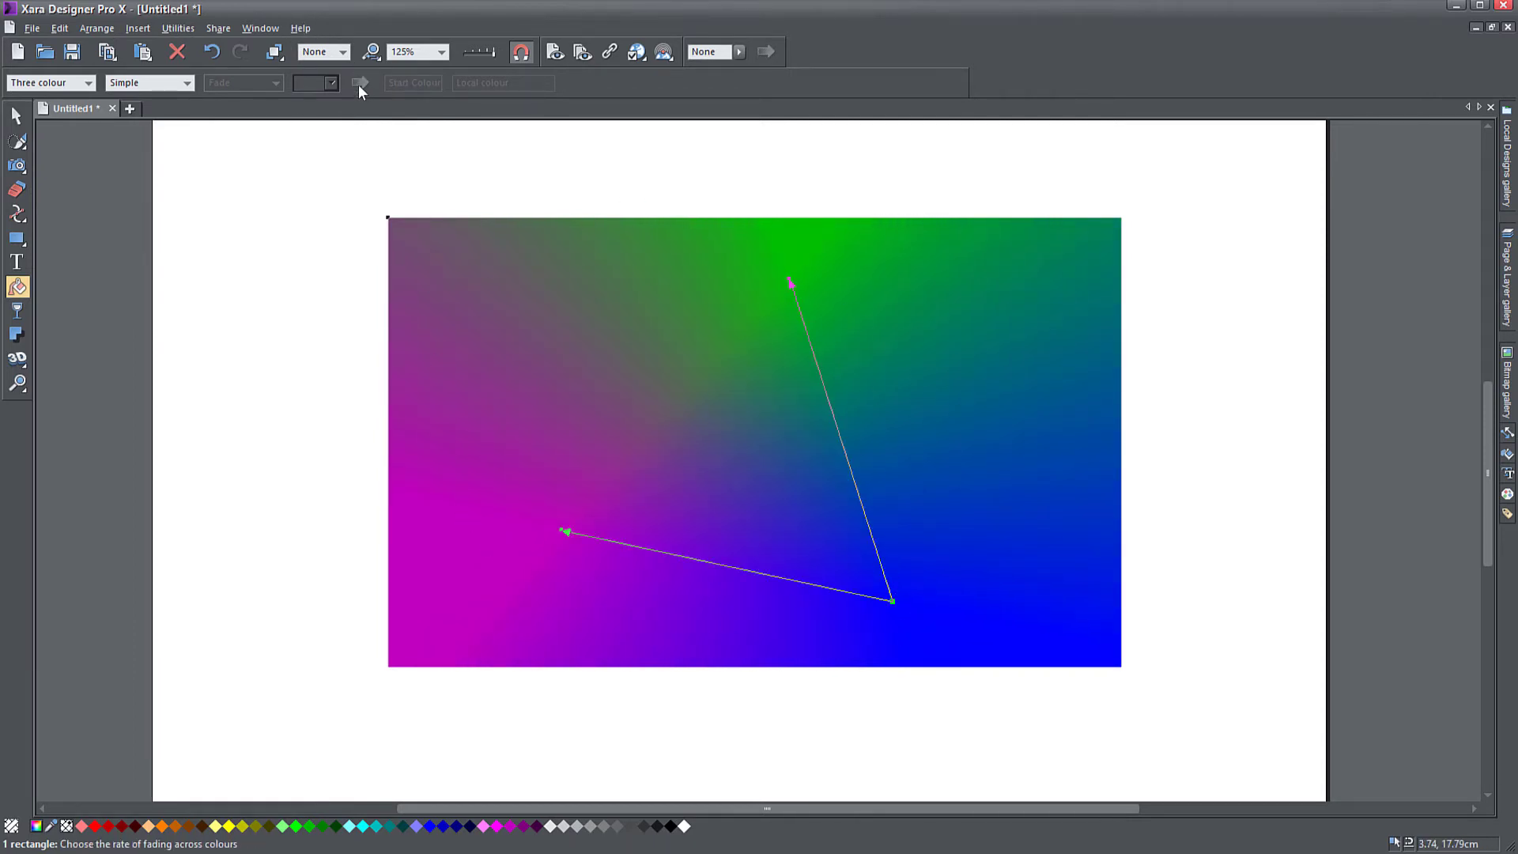
# Set the three-colour fill to Repeating, shorten its arms to make a smaller tile and move its origin near the rectangle's centre
pyautogui.click(186, 82)
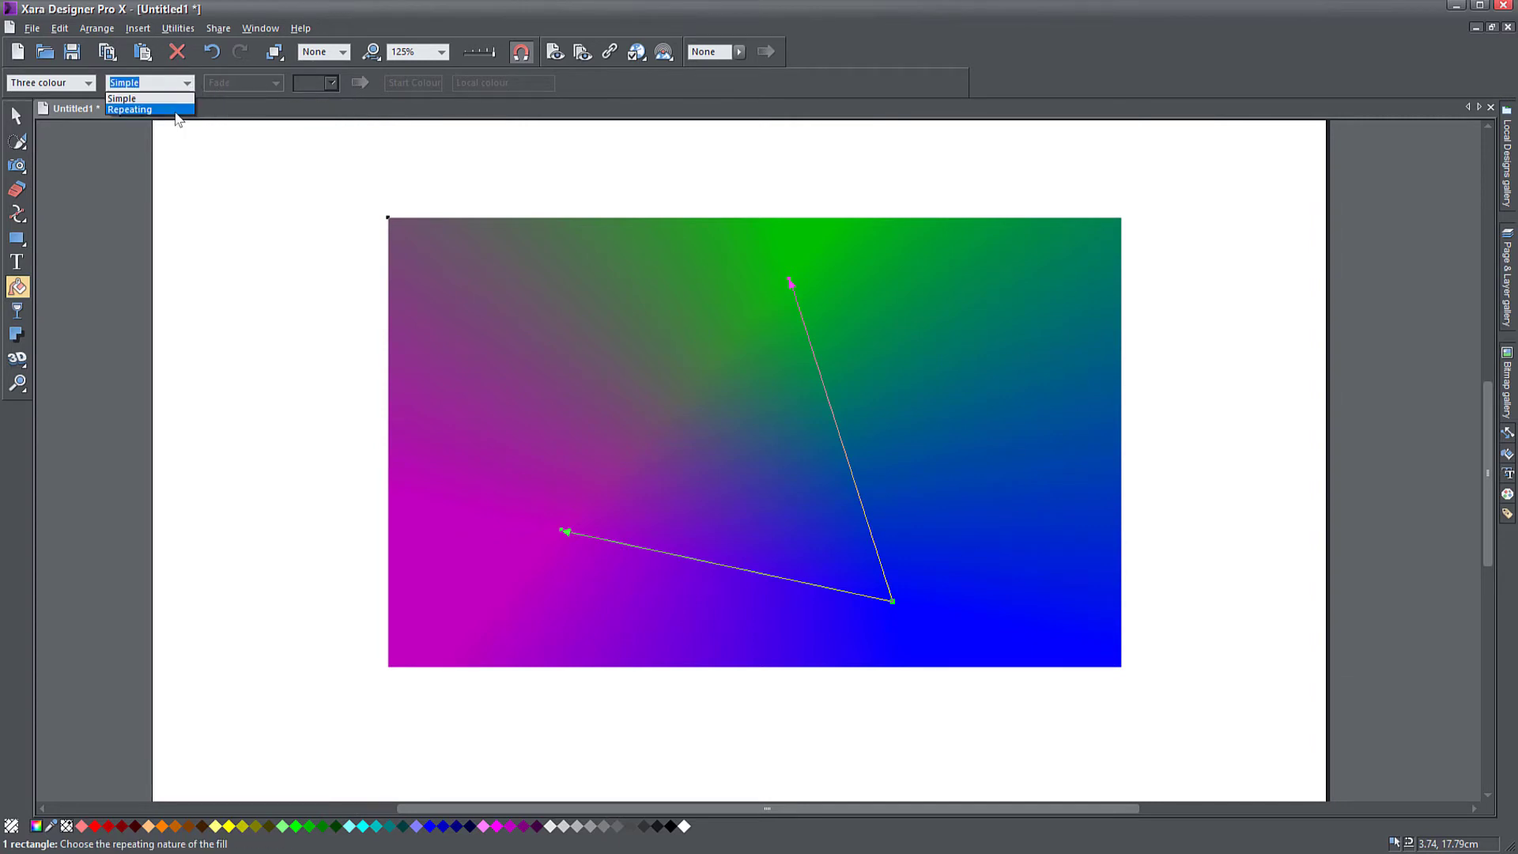
pyautogui.click(150, 109)
pyautogui.moveTo(792, 281); pyautogui.dragTo(898, 525)
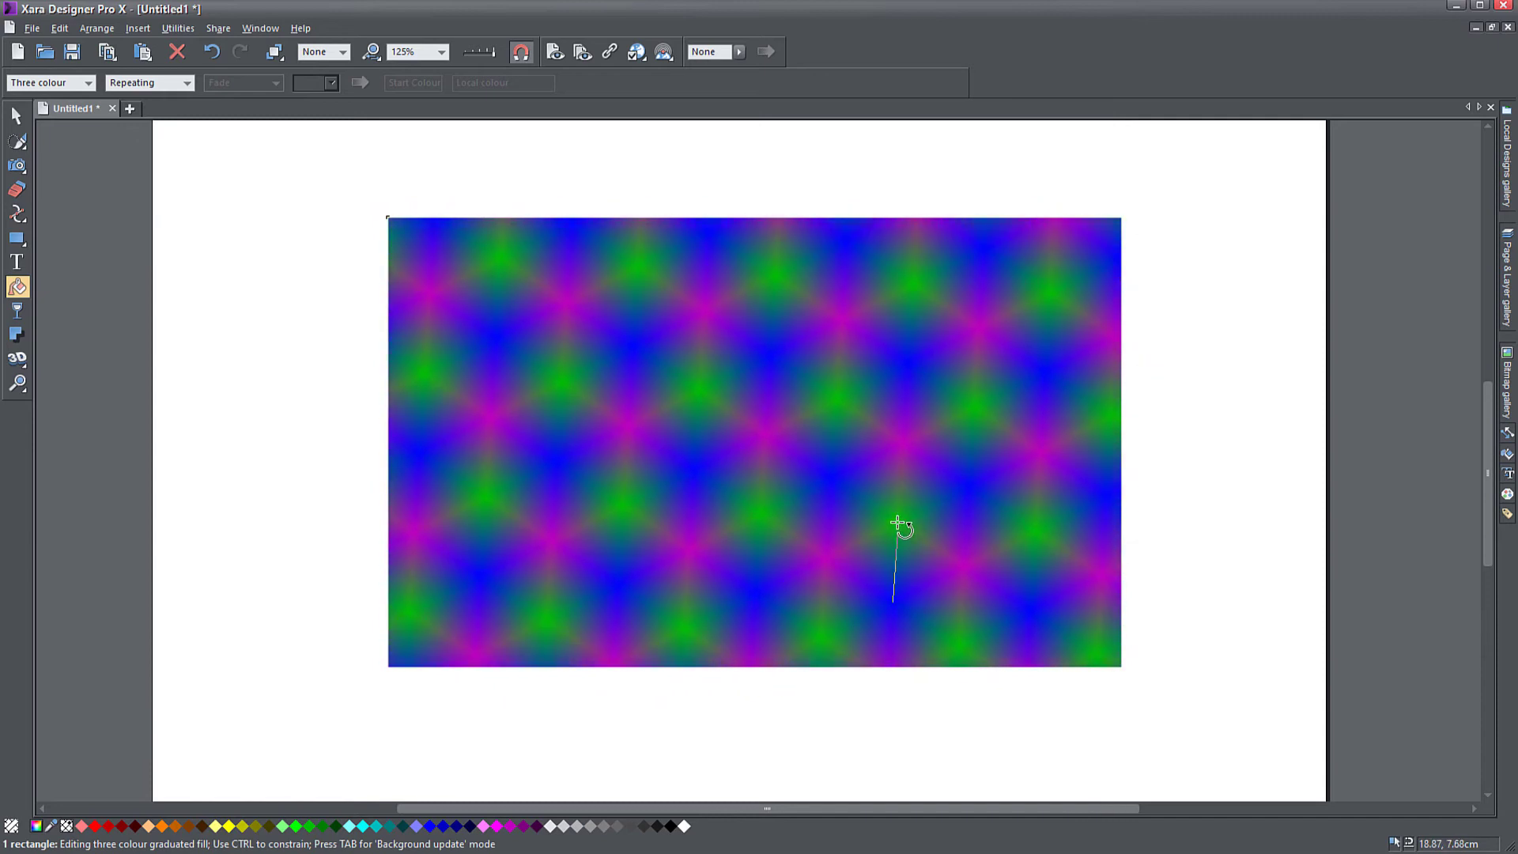
pyautogui.moveTo(899, 600); pyautogui.dragTo(787, 430)
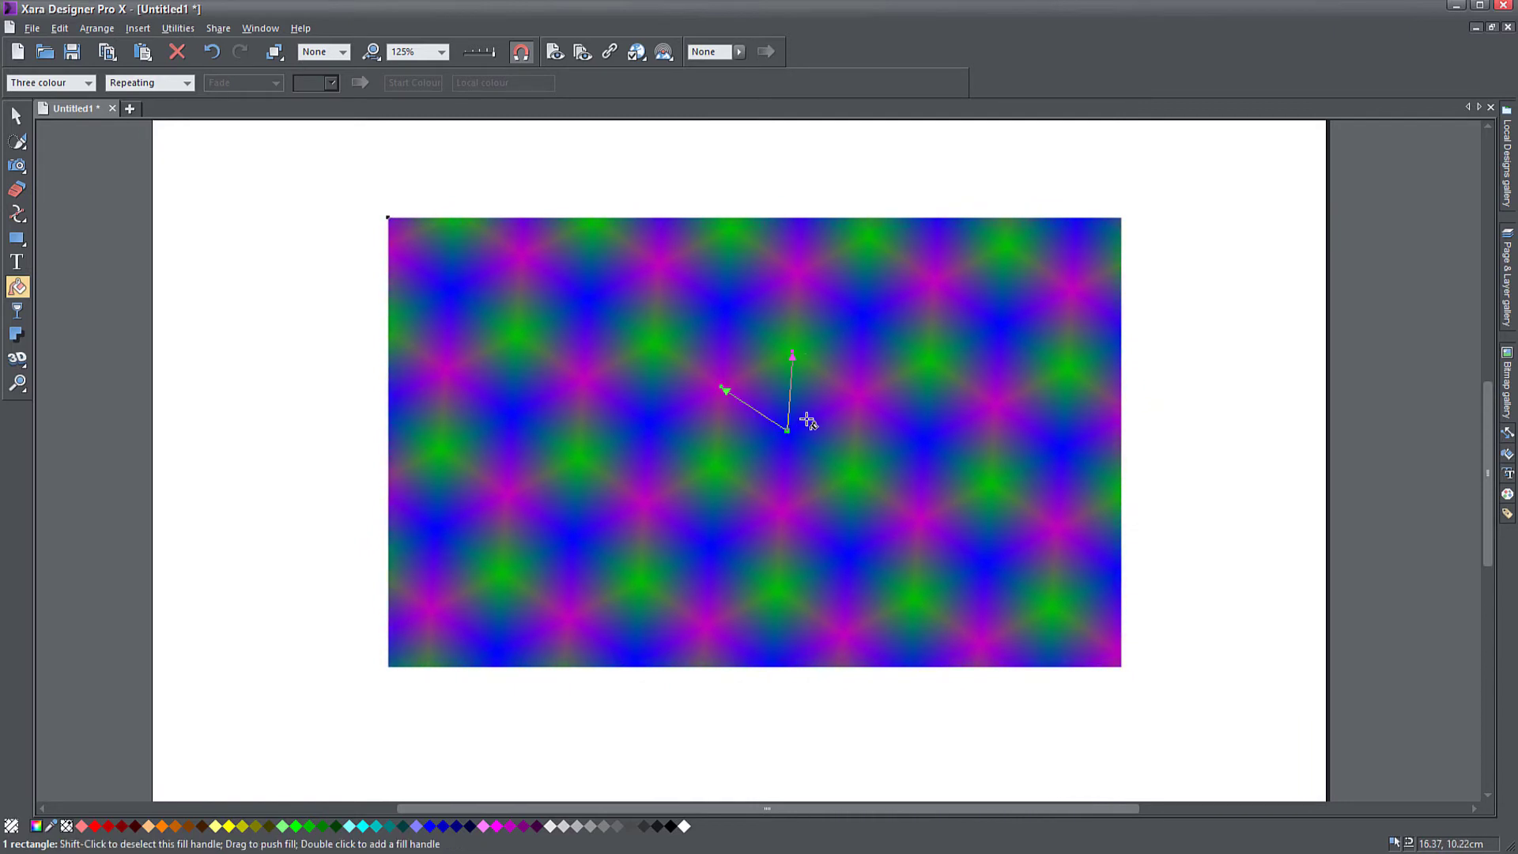
pyautogui.moveTo(792, 353); pyautogui.dragTo(877, 348)
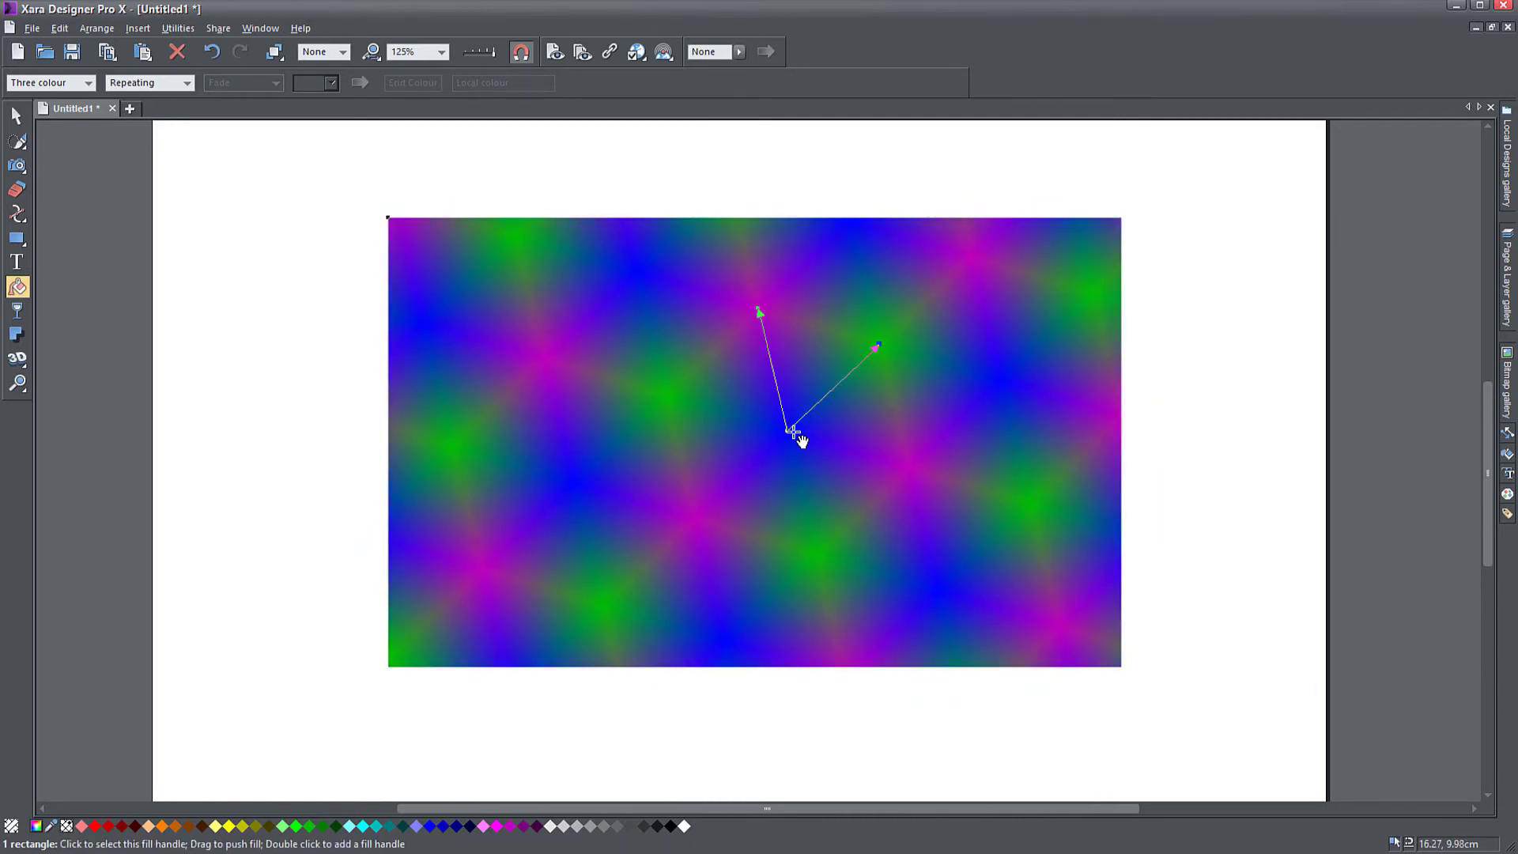
# Try light green on the repeating fill's origin handle, settle on light red and nudge the origin slightly upwards
pyautogui.click(285, 826)
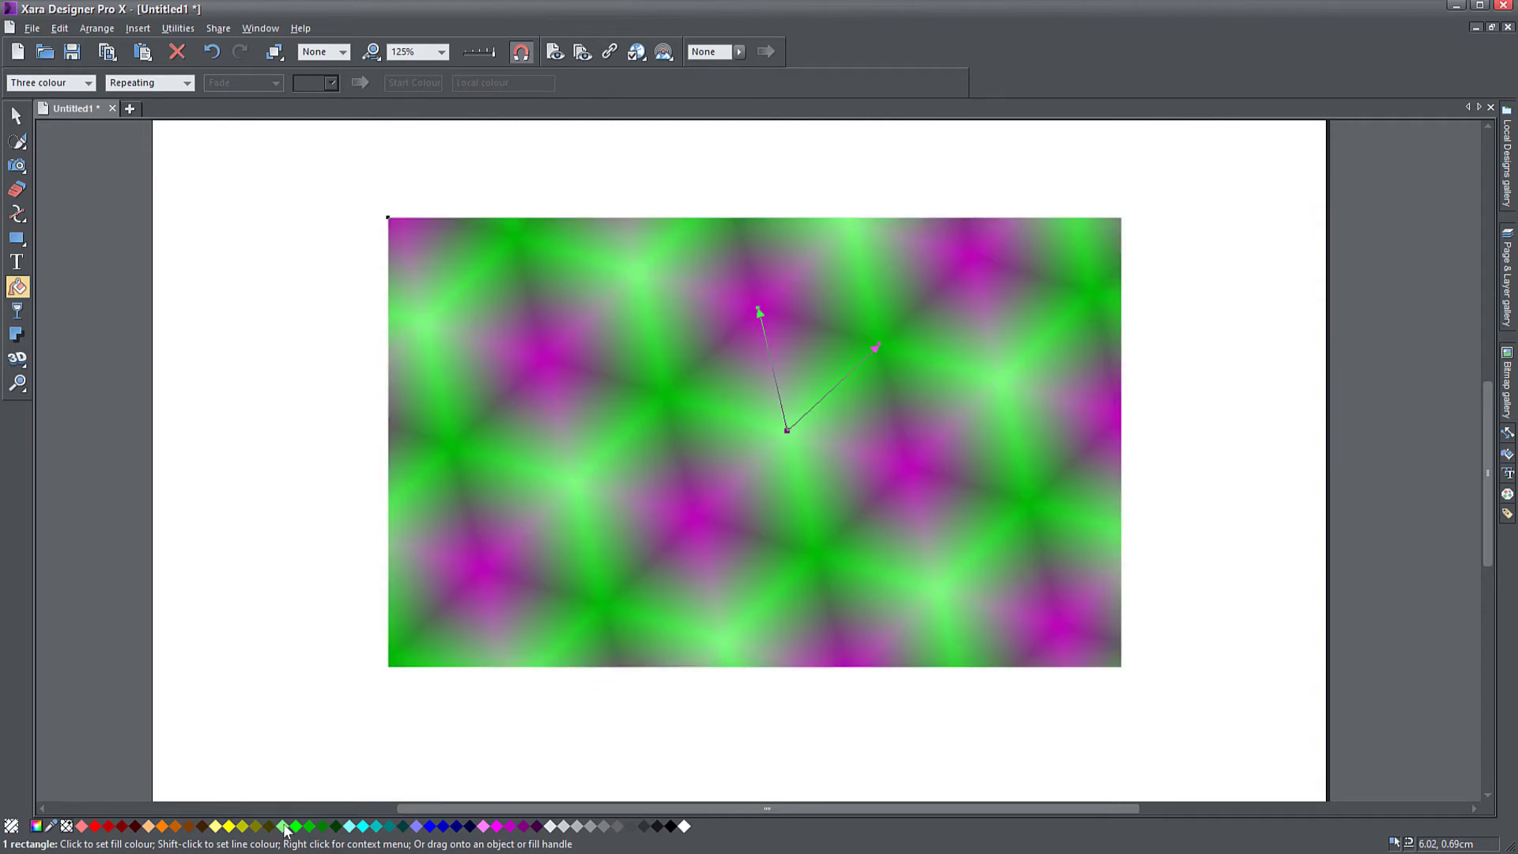
pyautogui.click(83, 827)
pyautogui.moveTo(786, 431)
pyautogui.mouseDown()
pyautogui.moveTo(973, 442)
pyautogui.moveTo(788, 415)
pyautogui.mouseUp()
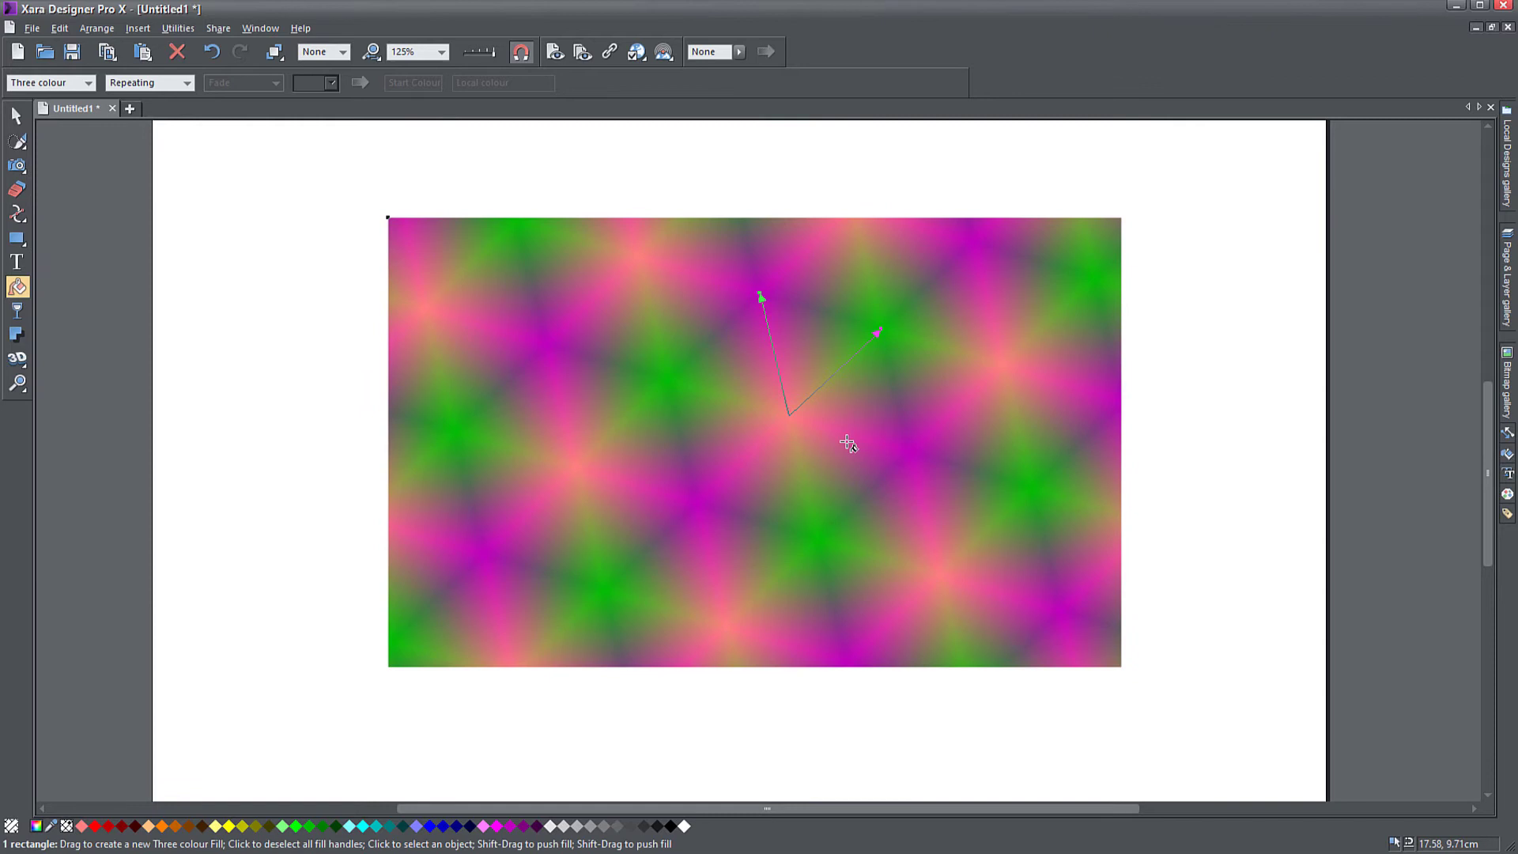
# Change the fill type to Four colour and arrange its handles into a diamond near the rectangle's centre
pyautogui.click(49, 82)
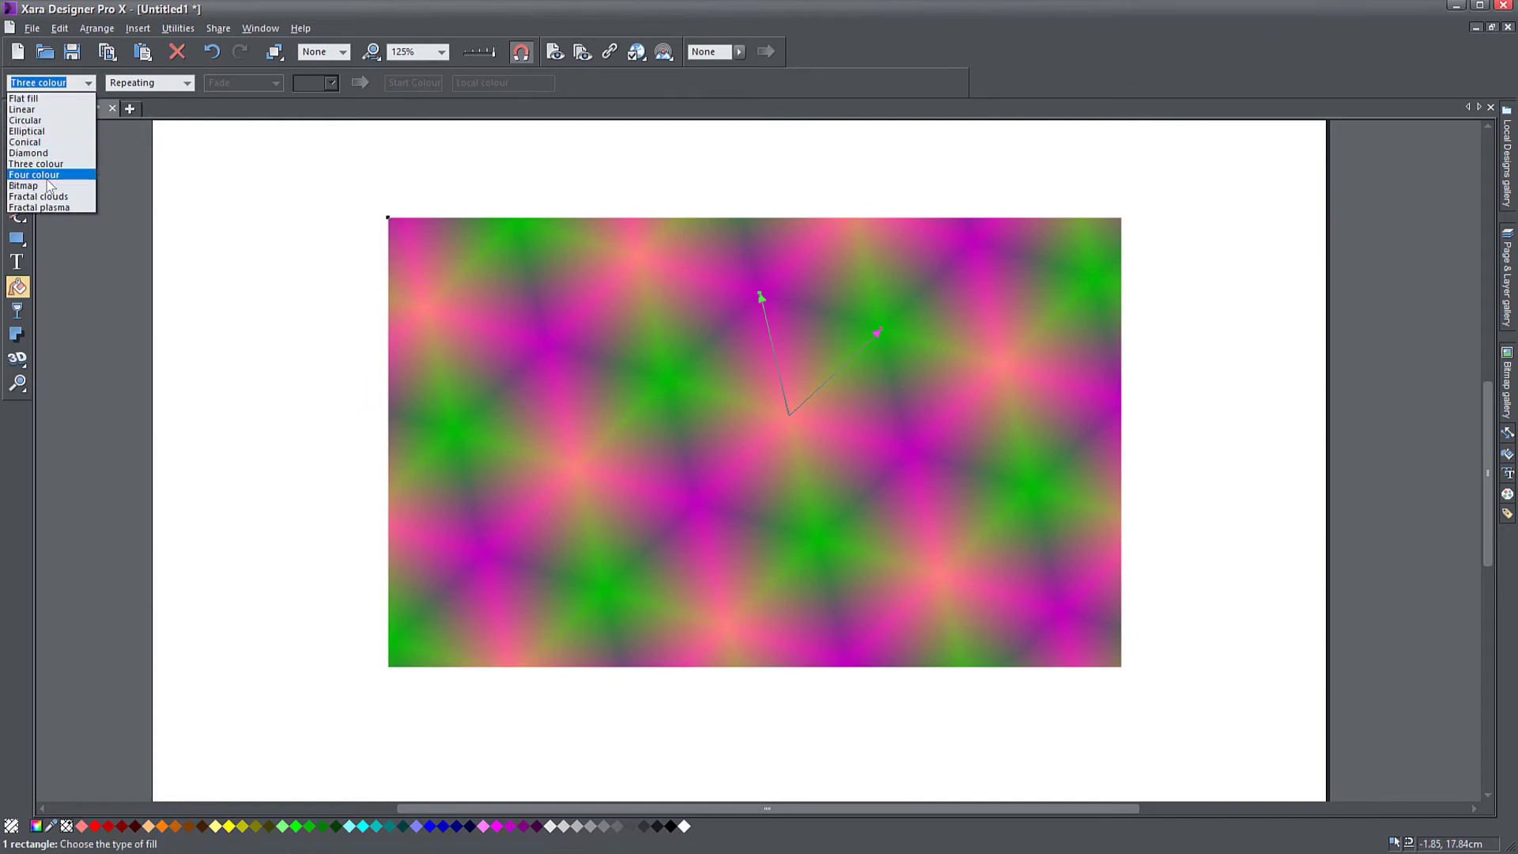
pyautogui.click(48, 172)
pyautogui.moveTo(788, 415); pyautogui.dragTo(727, 515)
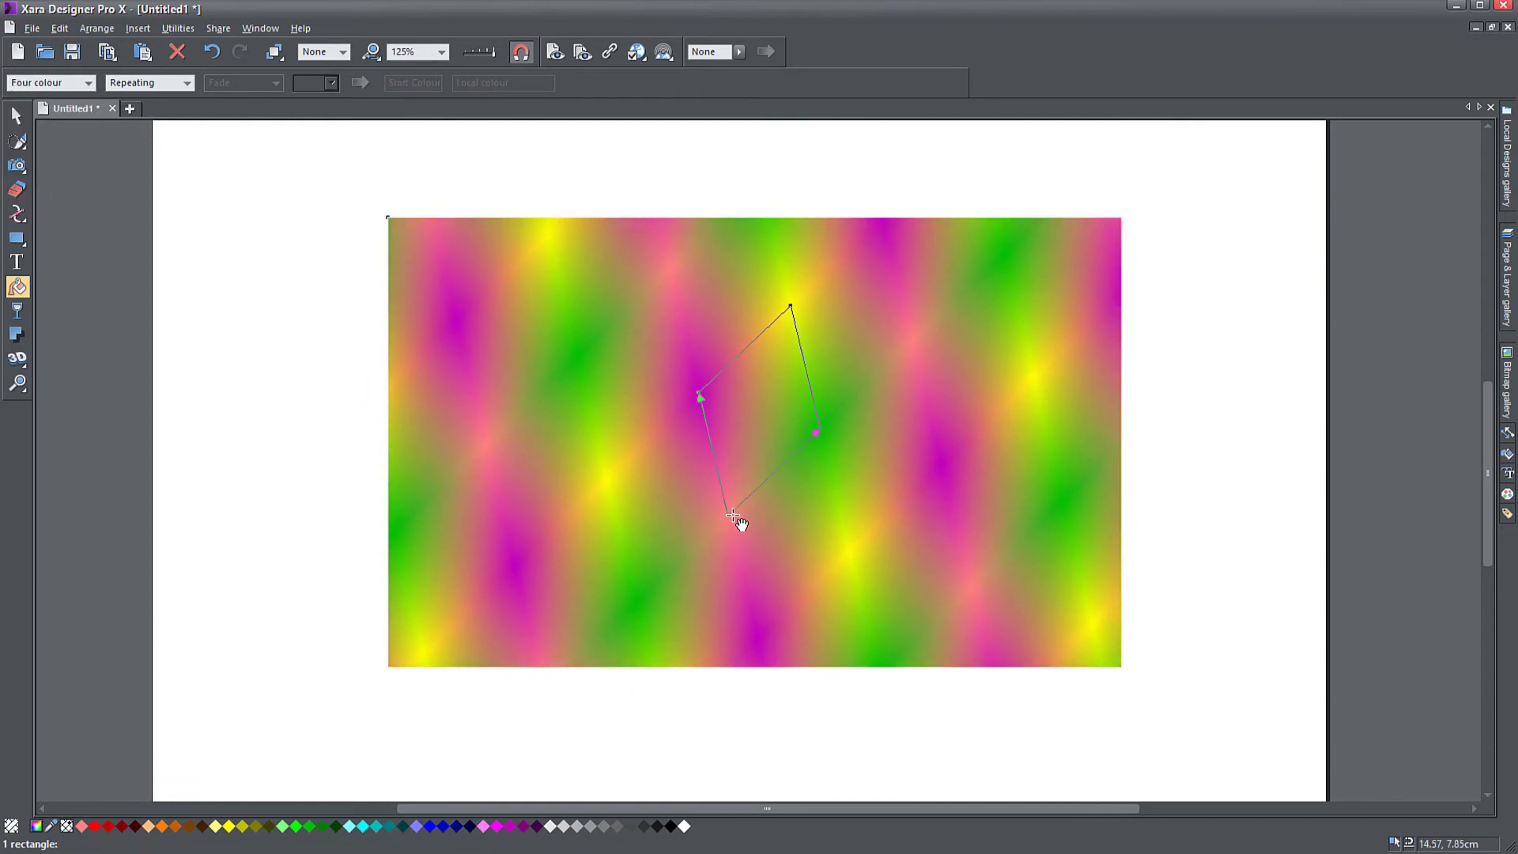
pyautogui.moveTo(826, 432)
pyautogui.mouseDown()
pyautogui.moveTo(932, 451)
pyautogui.moveTo(822, 435)
pyautogui.mouseUp()
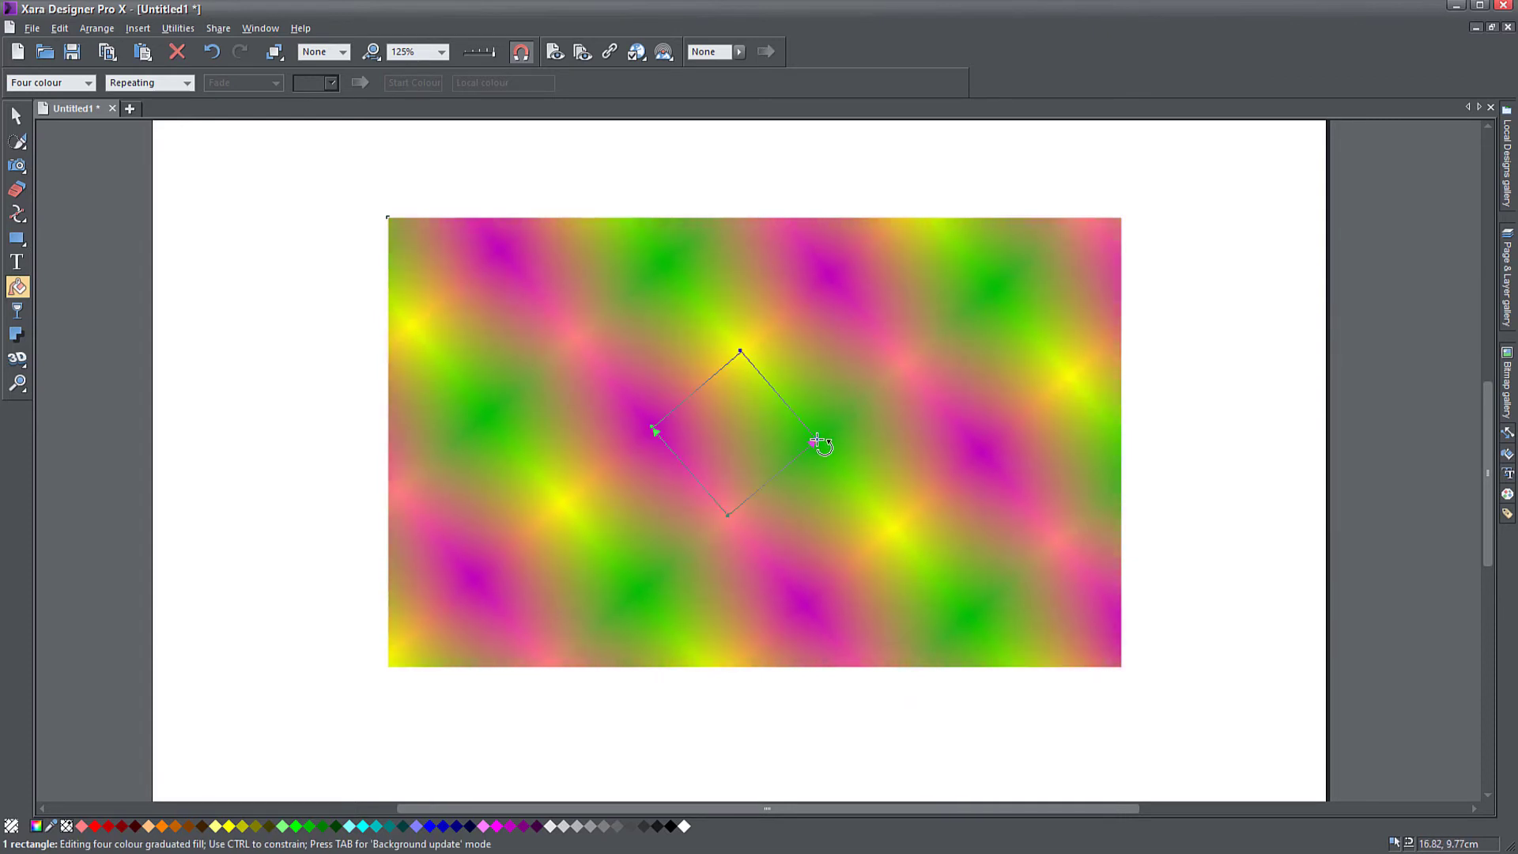
pyautogui.moveTo(739, 336); pyautogui.dragTo(782, 356)
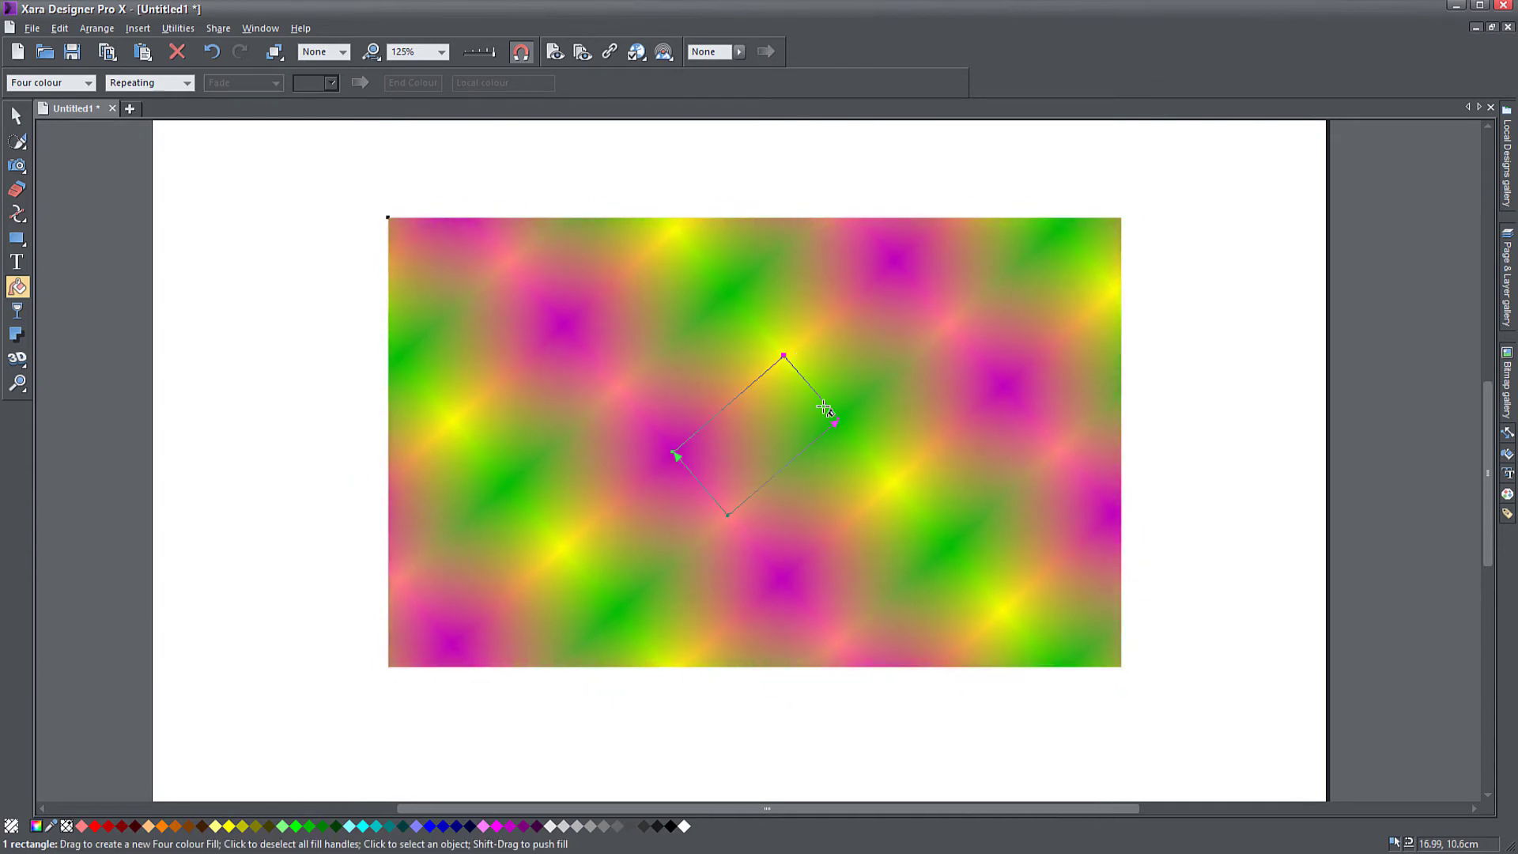
pyautogui.moveTo(835, 417); pyautogui.dragTo(728, 338)
pyautogui.moveTo(728, 515); pyautogui.dragTo(710, 477)
# Colour the four-colour fill's right handle cyan and shift the whole fill slightly to the lower-right
pyautogui.click(710, 300)
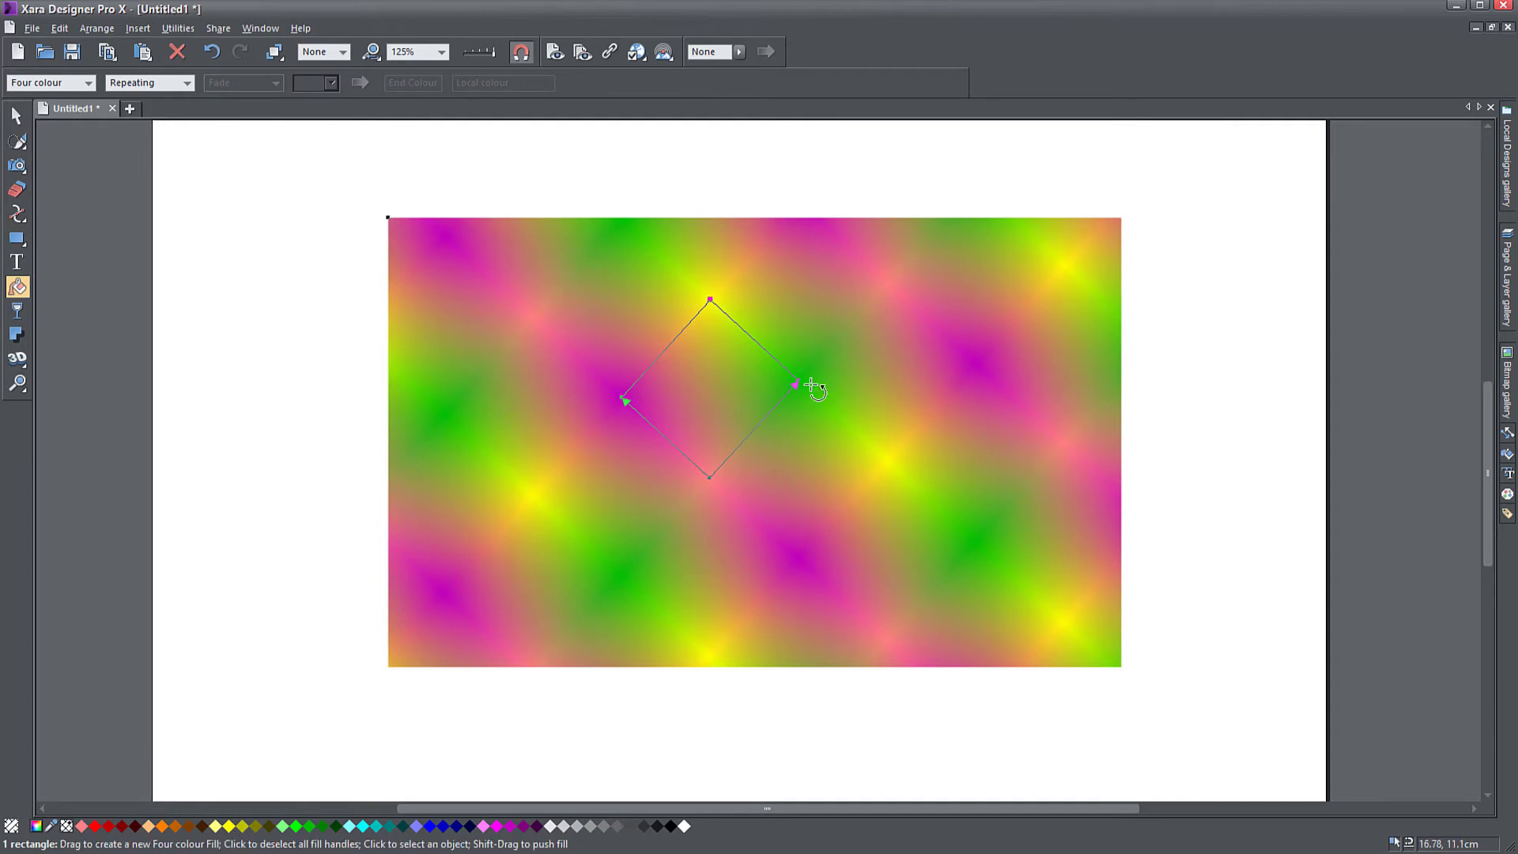
pyautogui.click(364, 826)
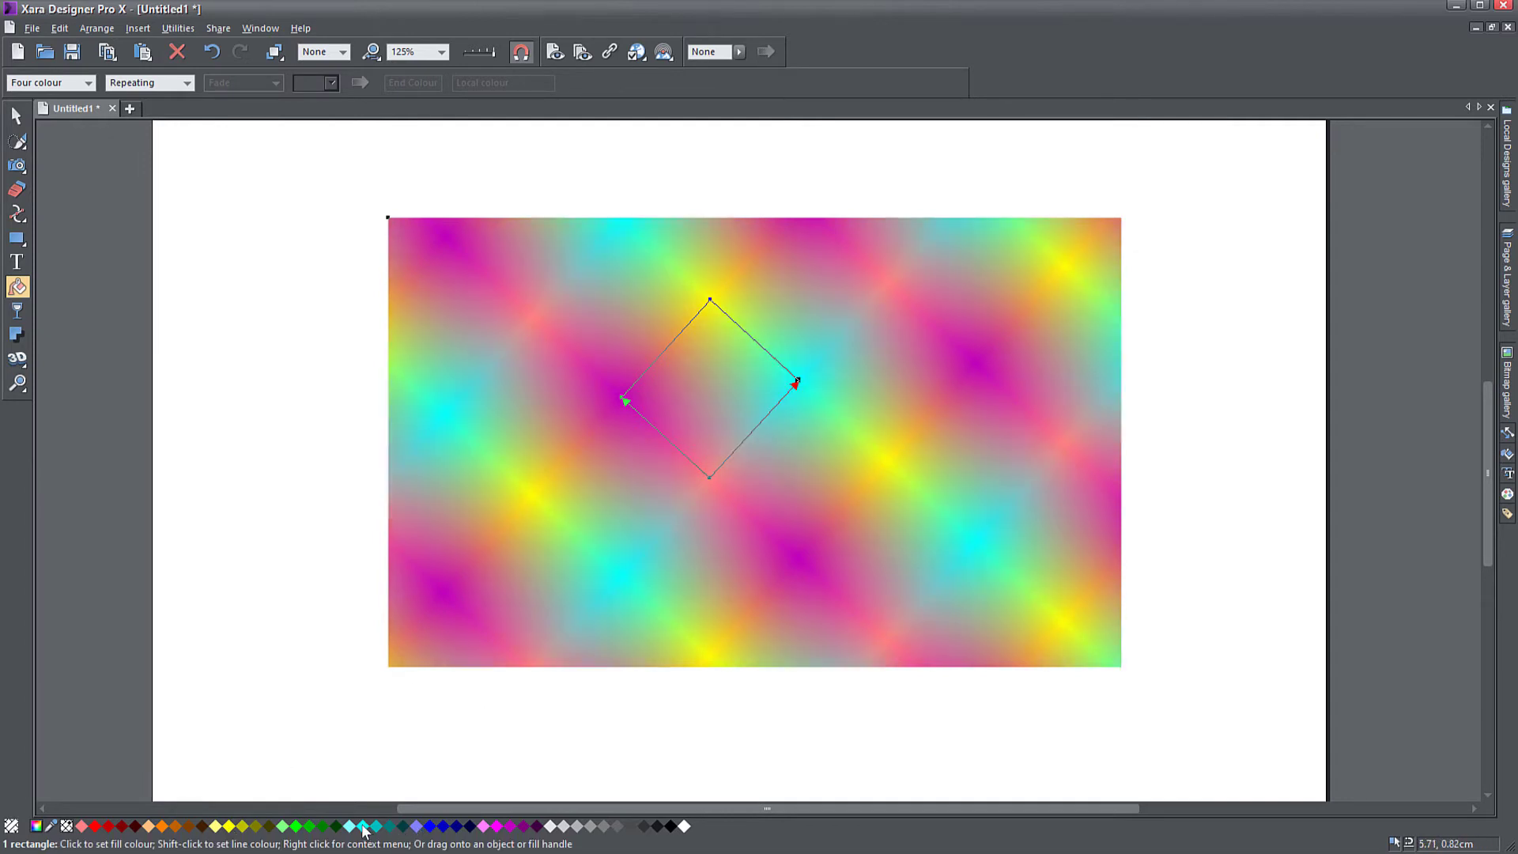
pyautogui.moveTo(728, 501); pyautogui.dragTo(736, 518)
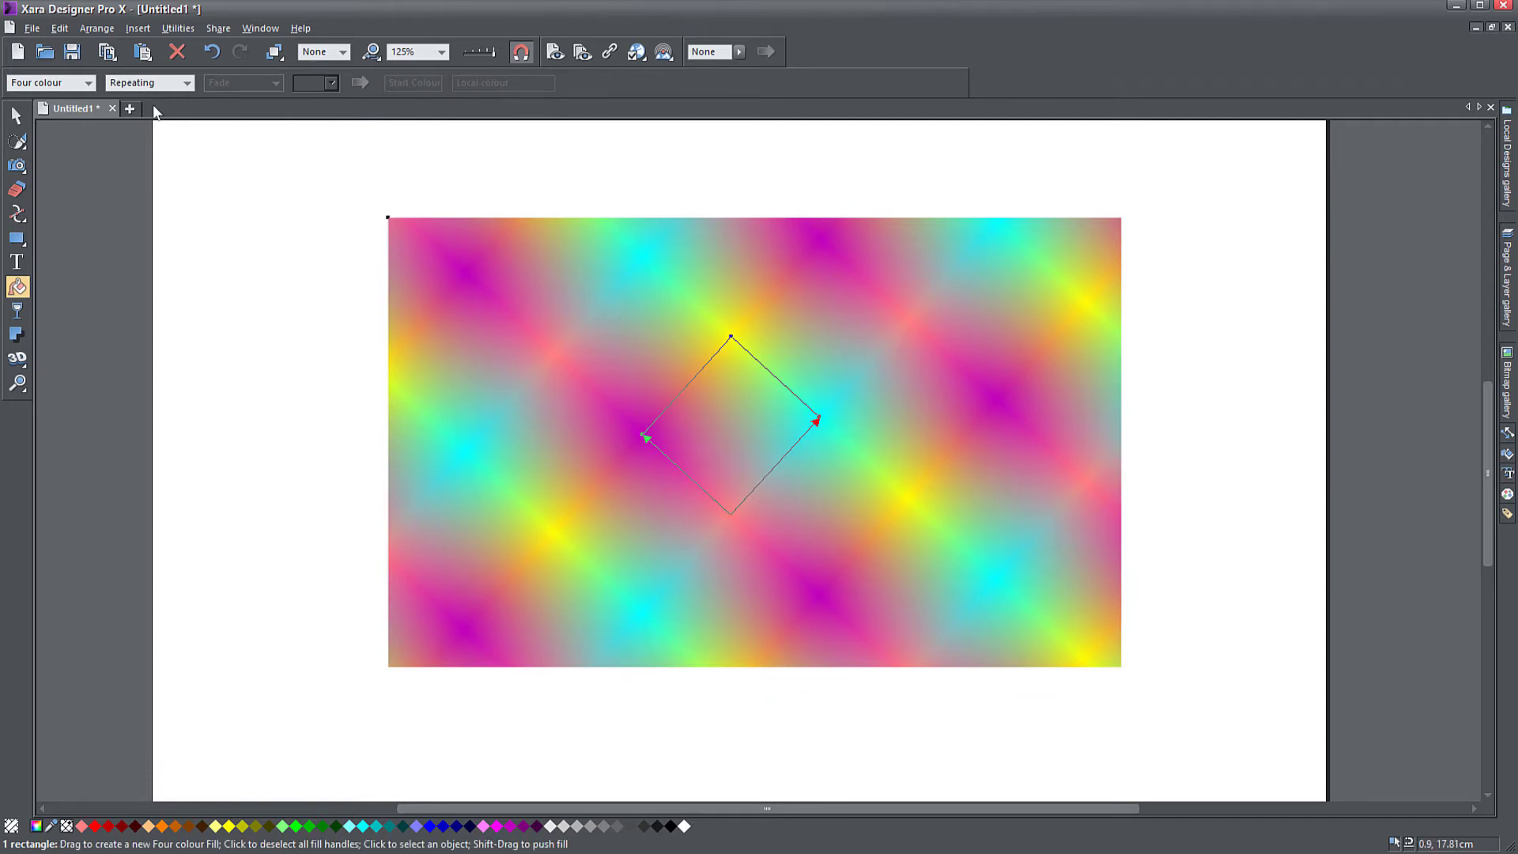
# Change the fill type to Fractal clouds, shrink the pattern and move its origin to the upper centre of the rectangle
pyautogui.click(87, 82)
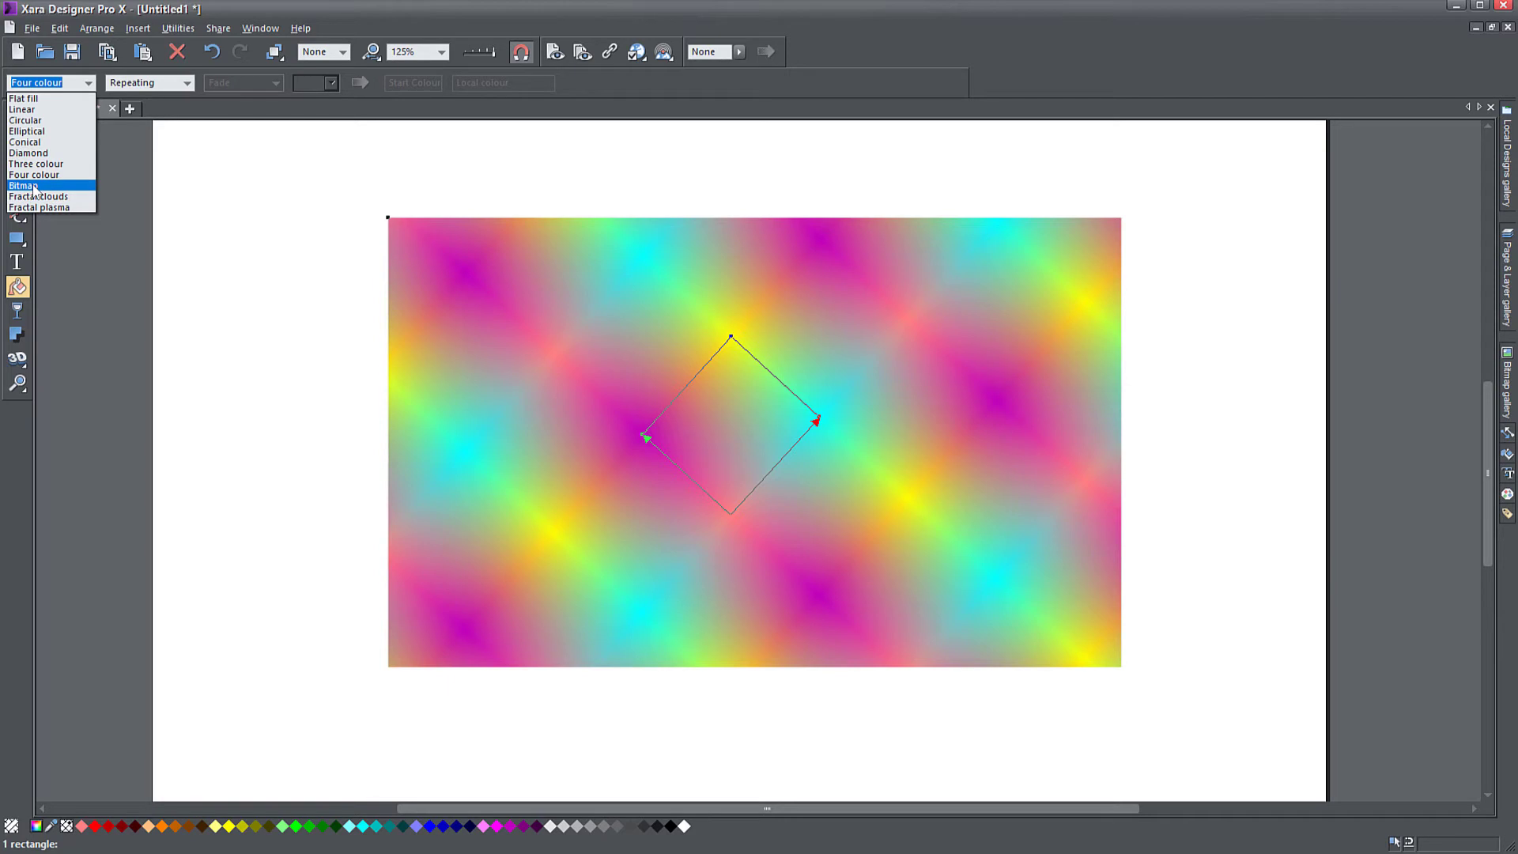
pyautogui.click(37, 197)
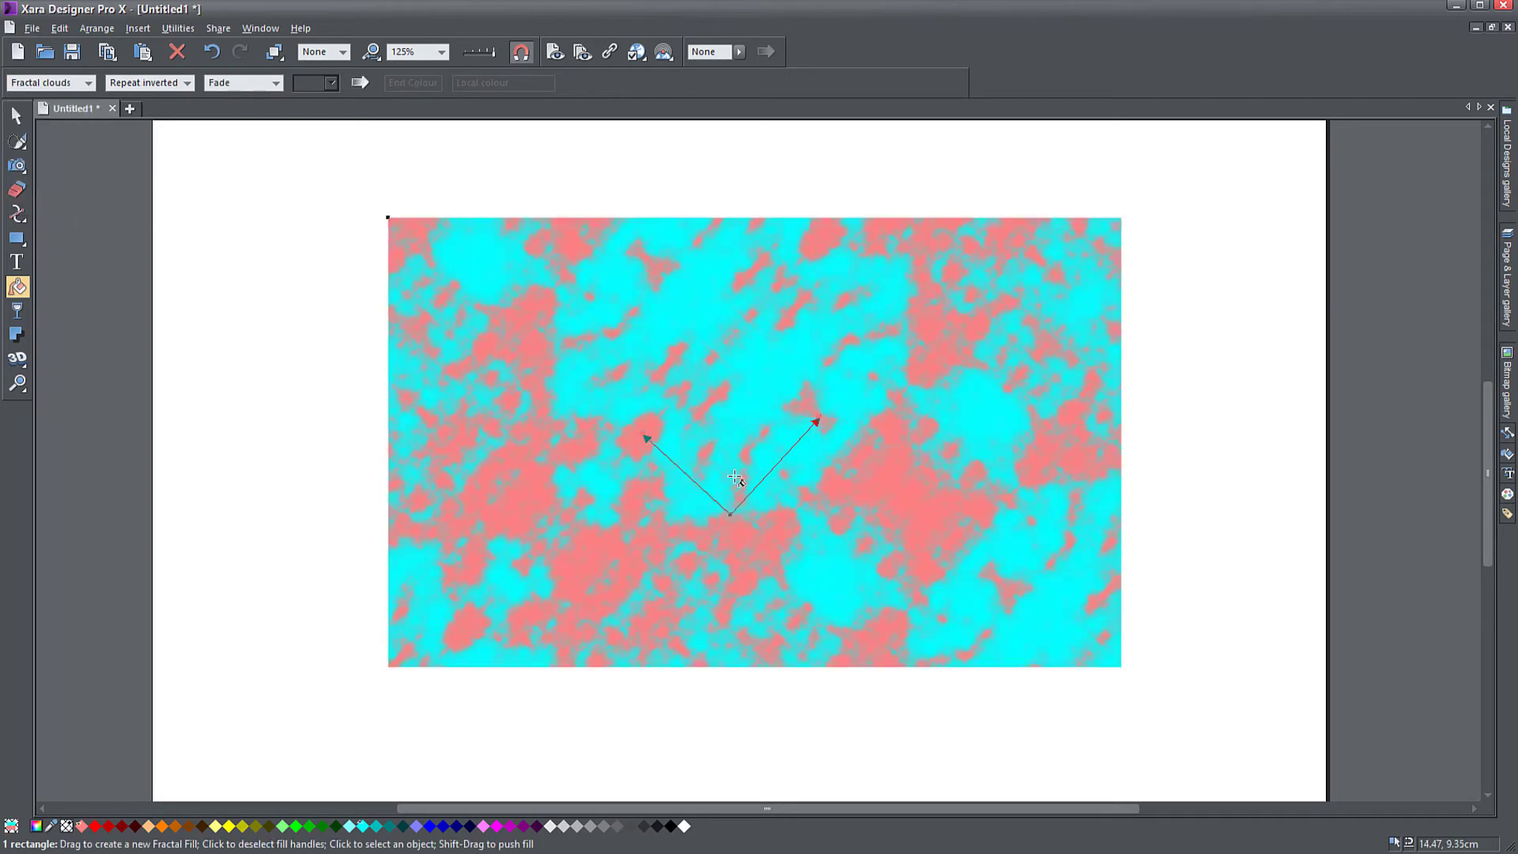
pyautogui.moveTo(738, 518); pyautogui.dragTo(718, 451)
pyautogui.moveTo(808, 353); pyautogui.dragTo(785, 404)
pyautogui.moveTo(723, 454); pyautogui.dragTo(770, 429)
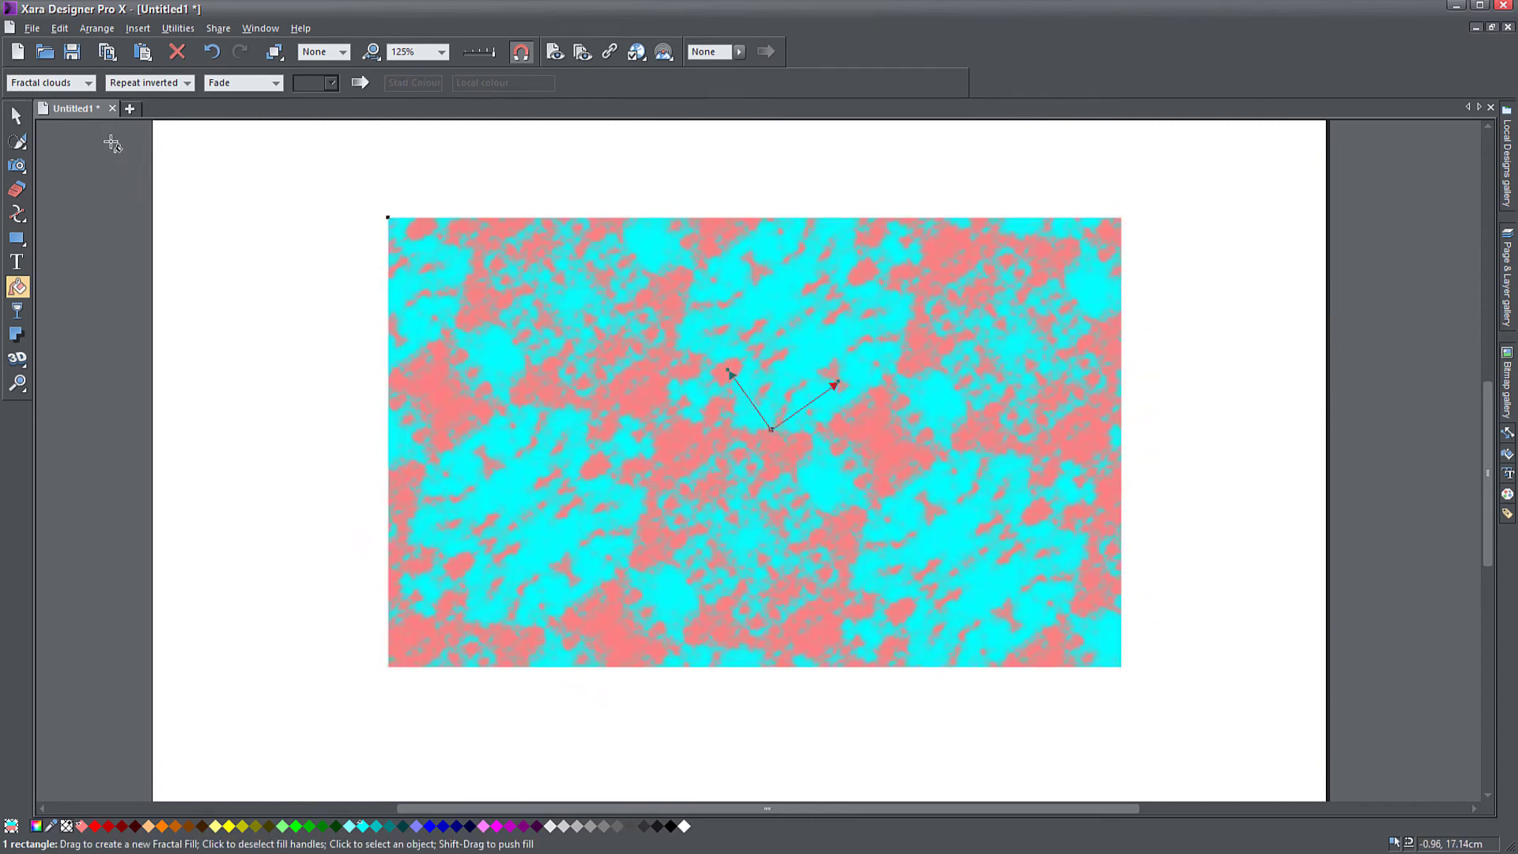
# Change the fill type to Fractal plasma, shift its origin slightly left and resize the repeated pattern into small tiles
pyautogui.click(48, 82)
pyautogui.click(55, 205)
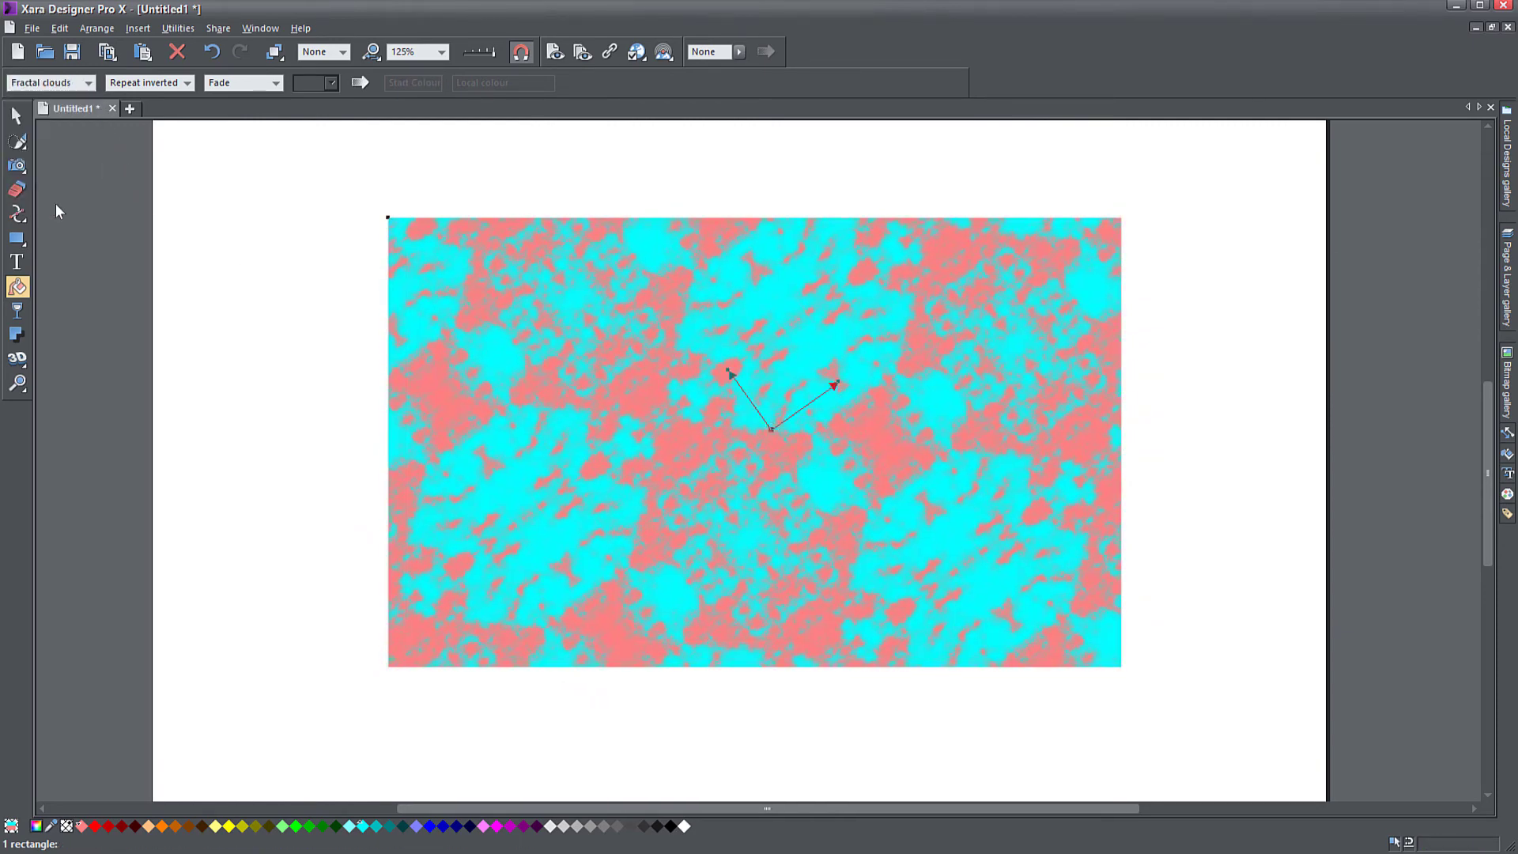
pyautogui.moveTo(837, 383); pyautogui.dragTo(725, 428)
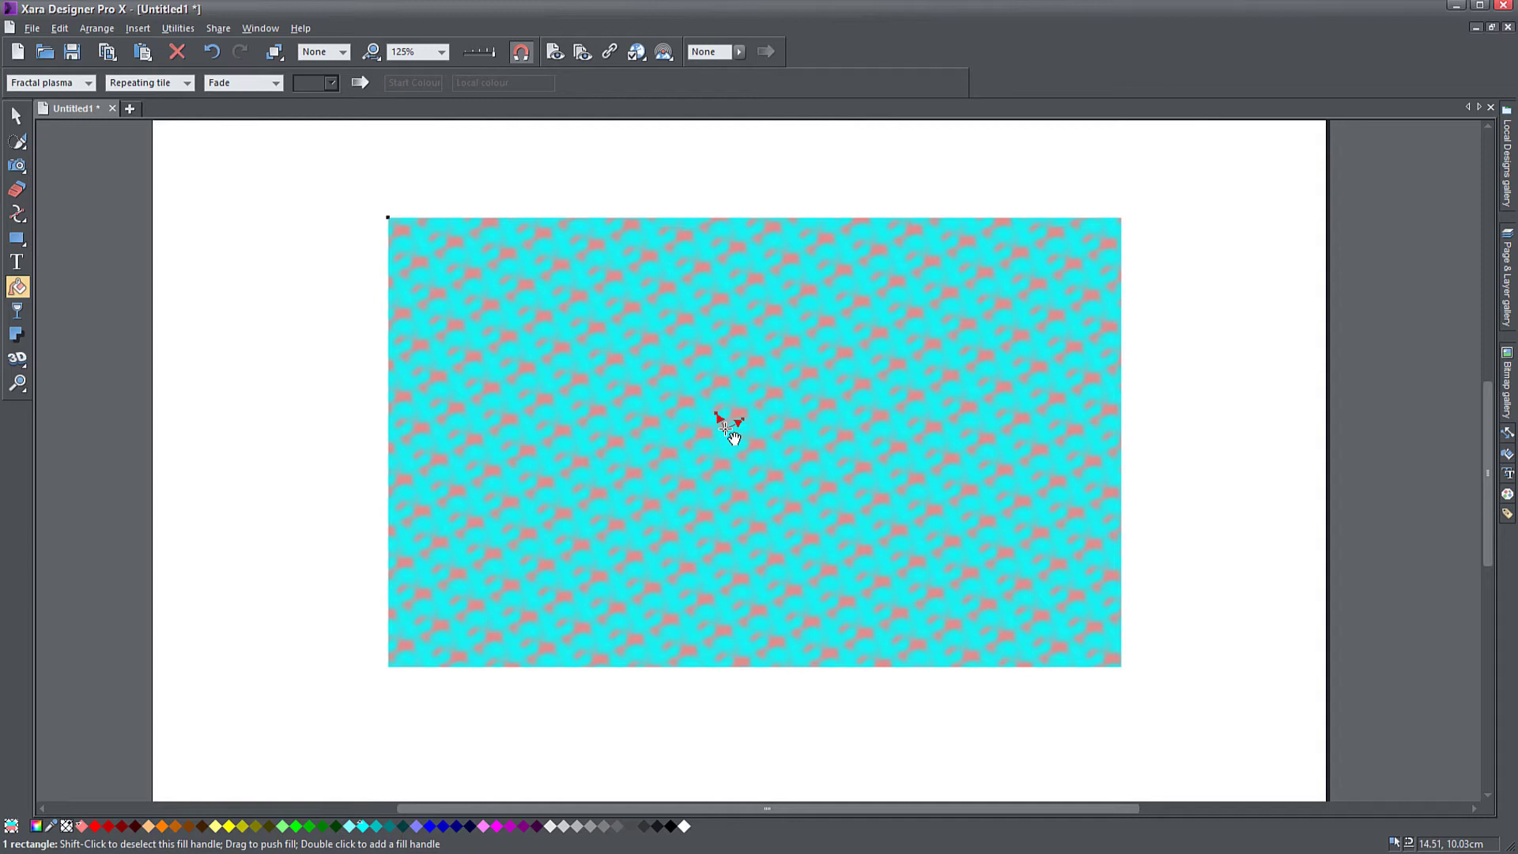
pyautogui.moveTo(731, 433); pyautogui.dragTo(766, 411)
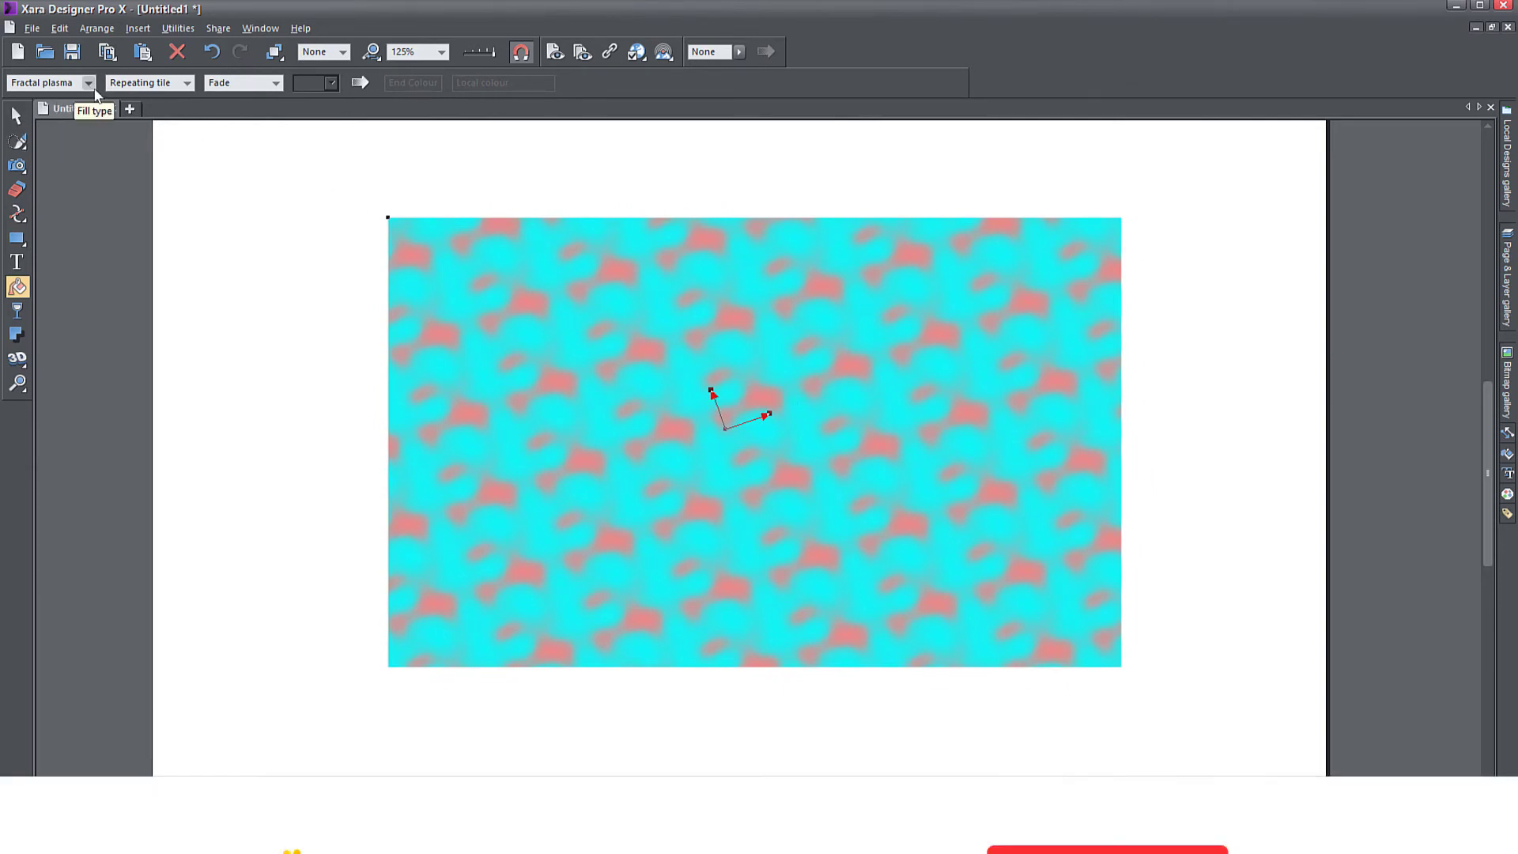
# Reset the rectangle to a flat black fill and shift it slightly to the lower-left
pyautogui.click(57, 82)
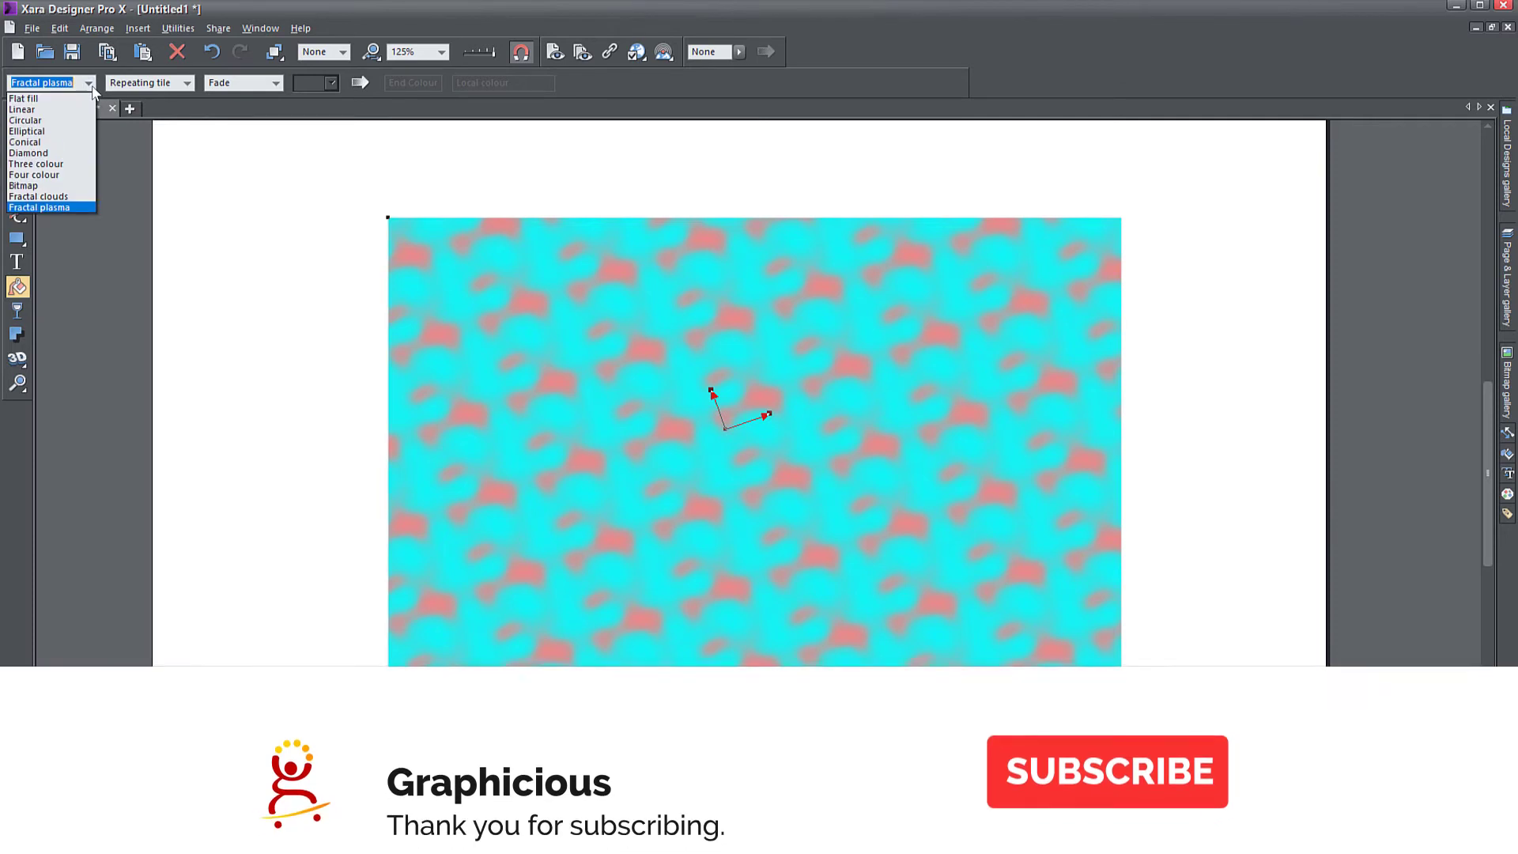
pyautogui.click(28, 98)
pyautogui.click(16, 116)
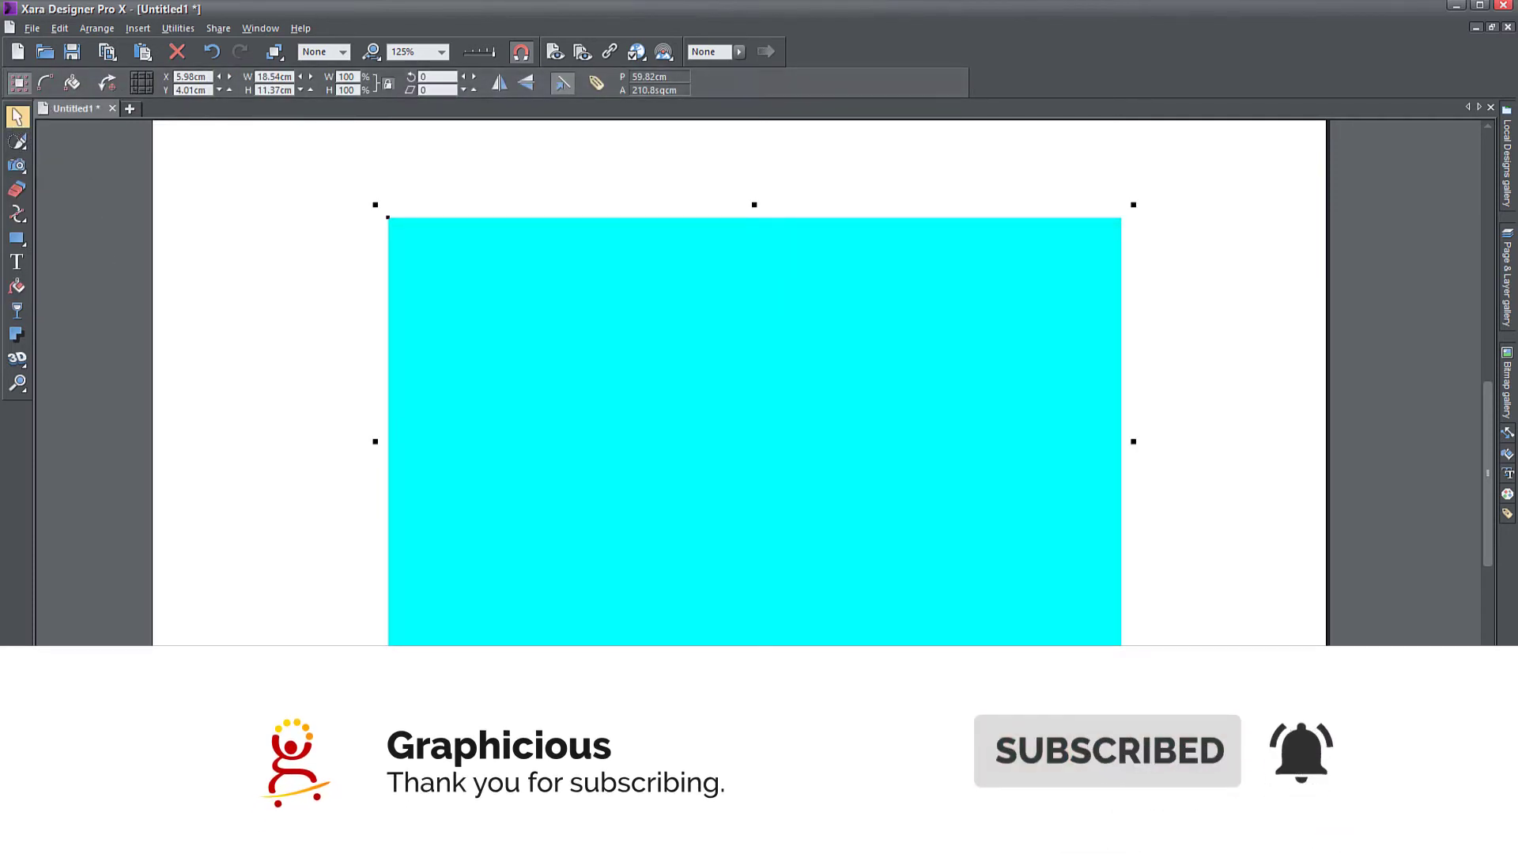
pyautogui.moveTo(599, 605); pyautogui.dragTo(566, 537)
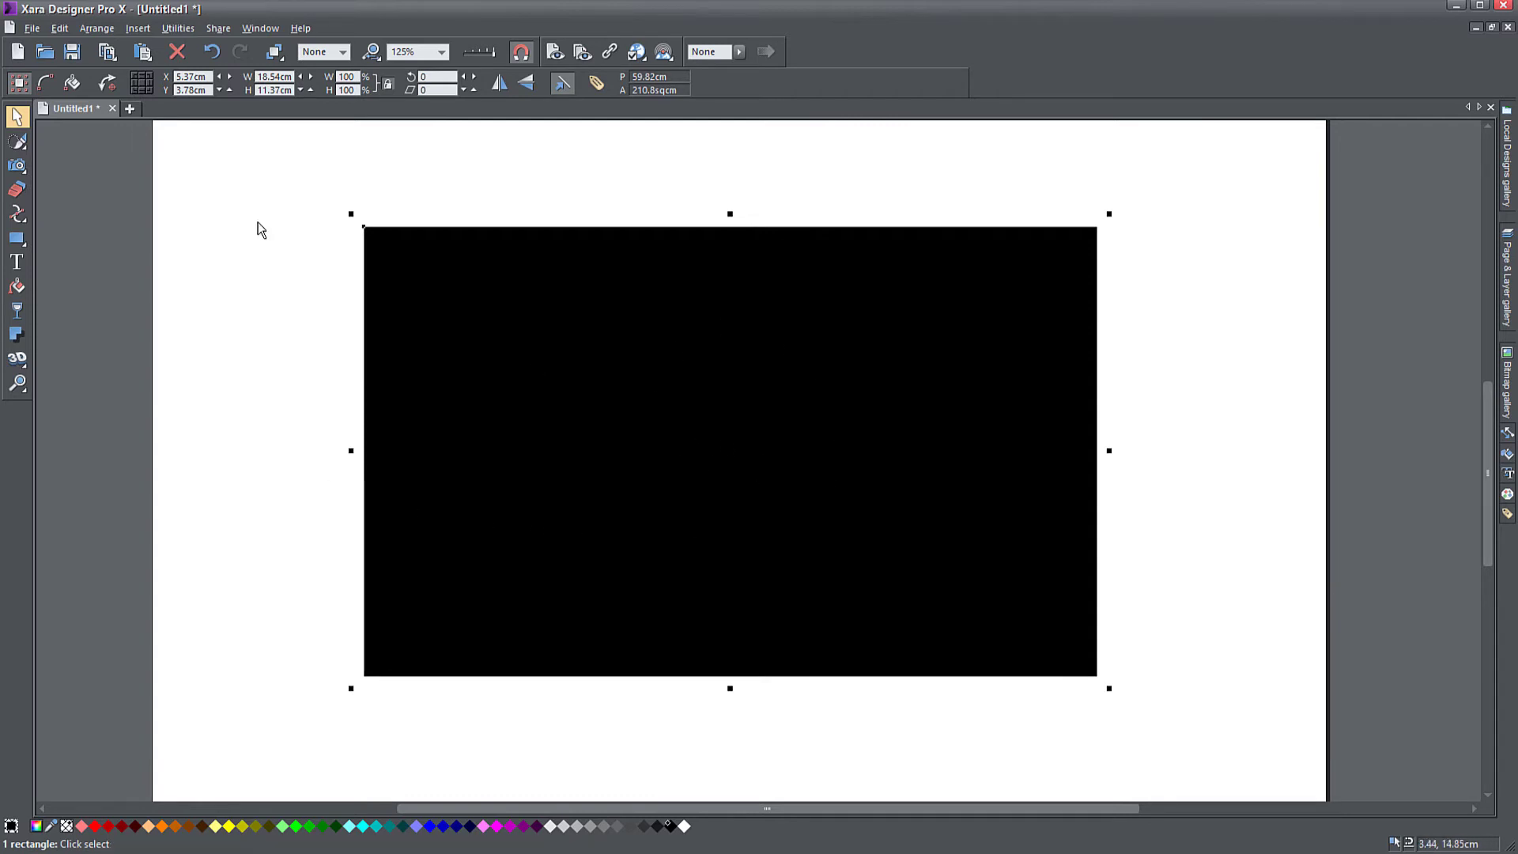
# Apply a Bitmap fill to the black rectangle with the Fill Tool and try adjusting the fill's centre position
pyautogui.click(17, 287)
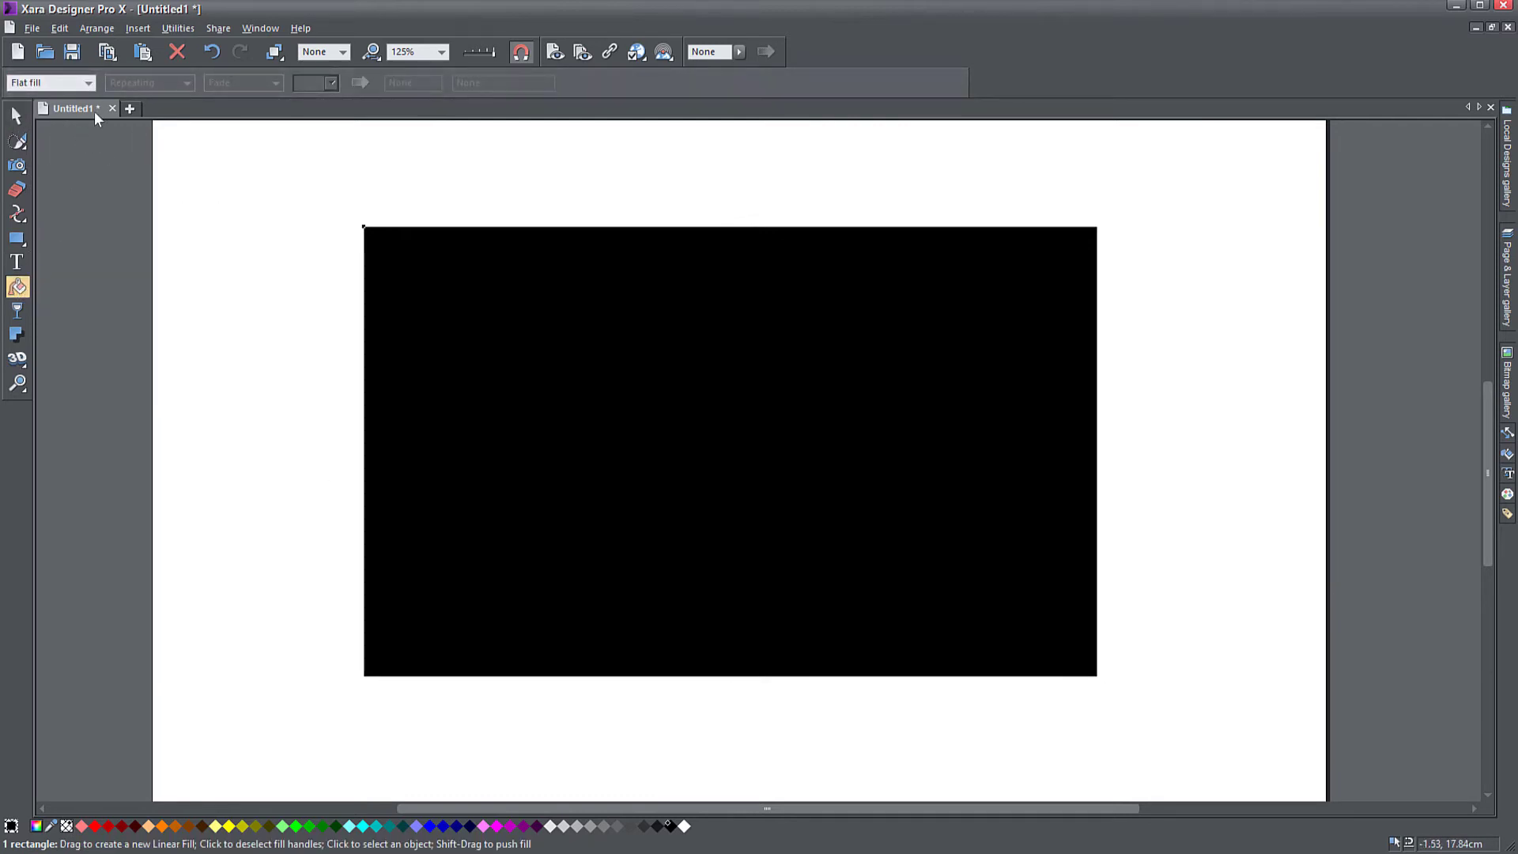
pyautogui.click(89, 83)
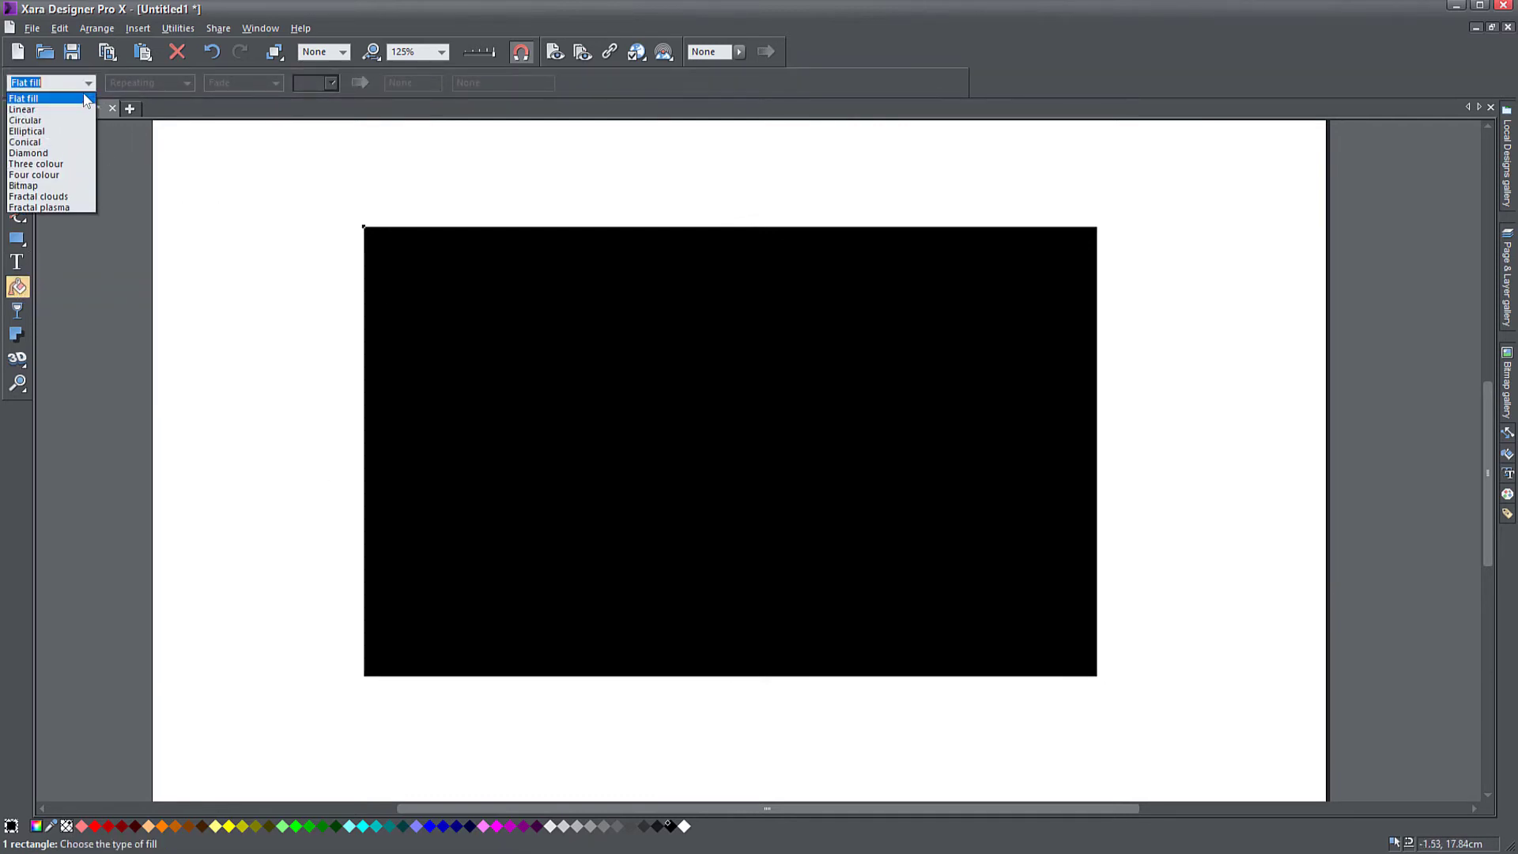
pyautogui.click(42, 186)
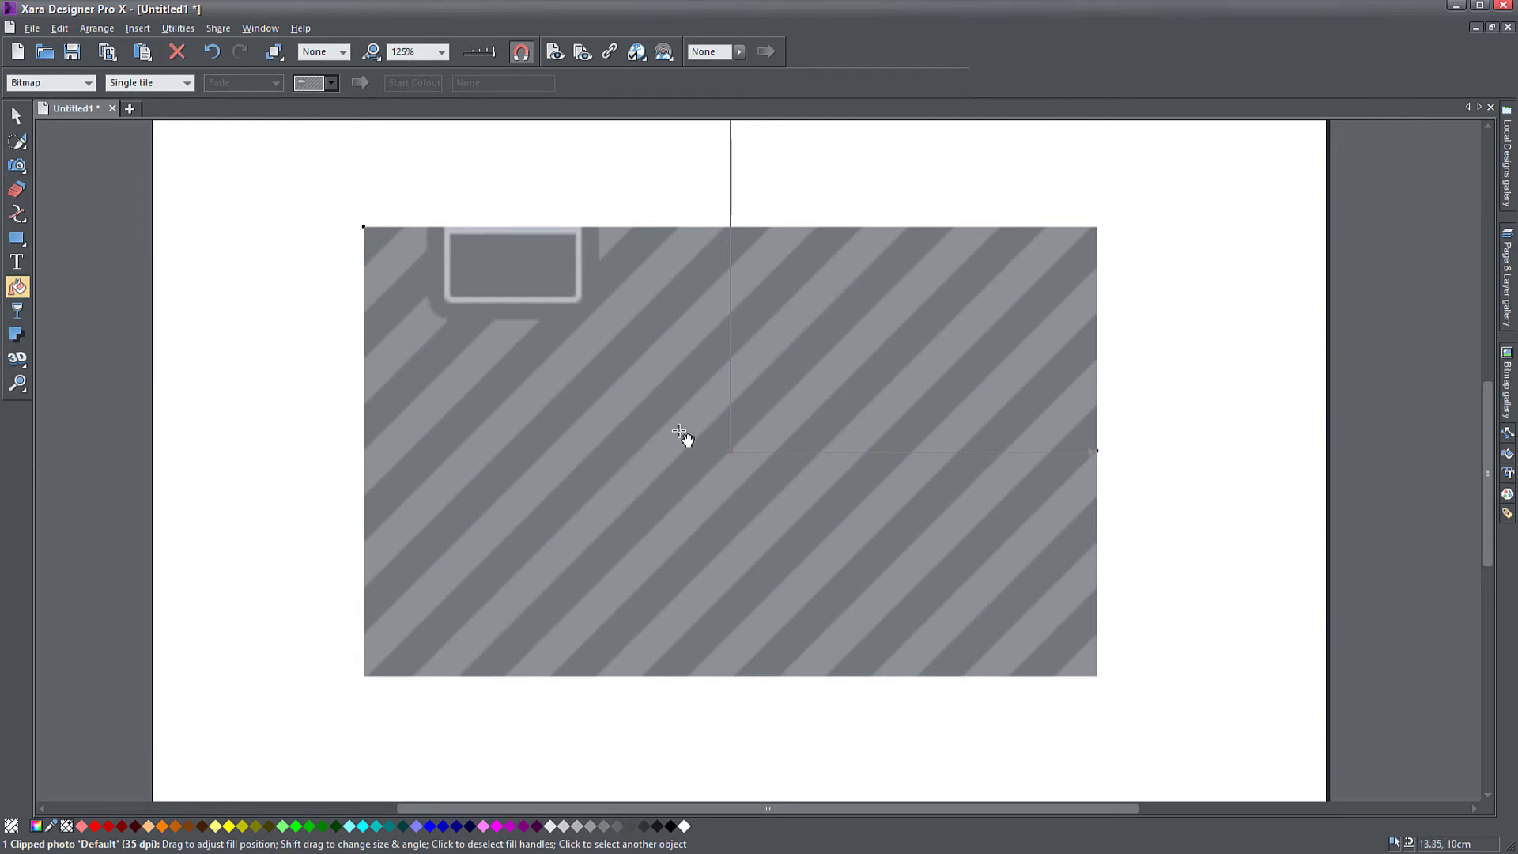
pyautogui.moveTo(694, 448); pyautogui.dragTo(730, 452)
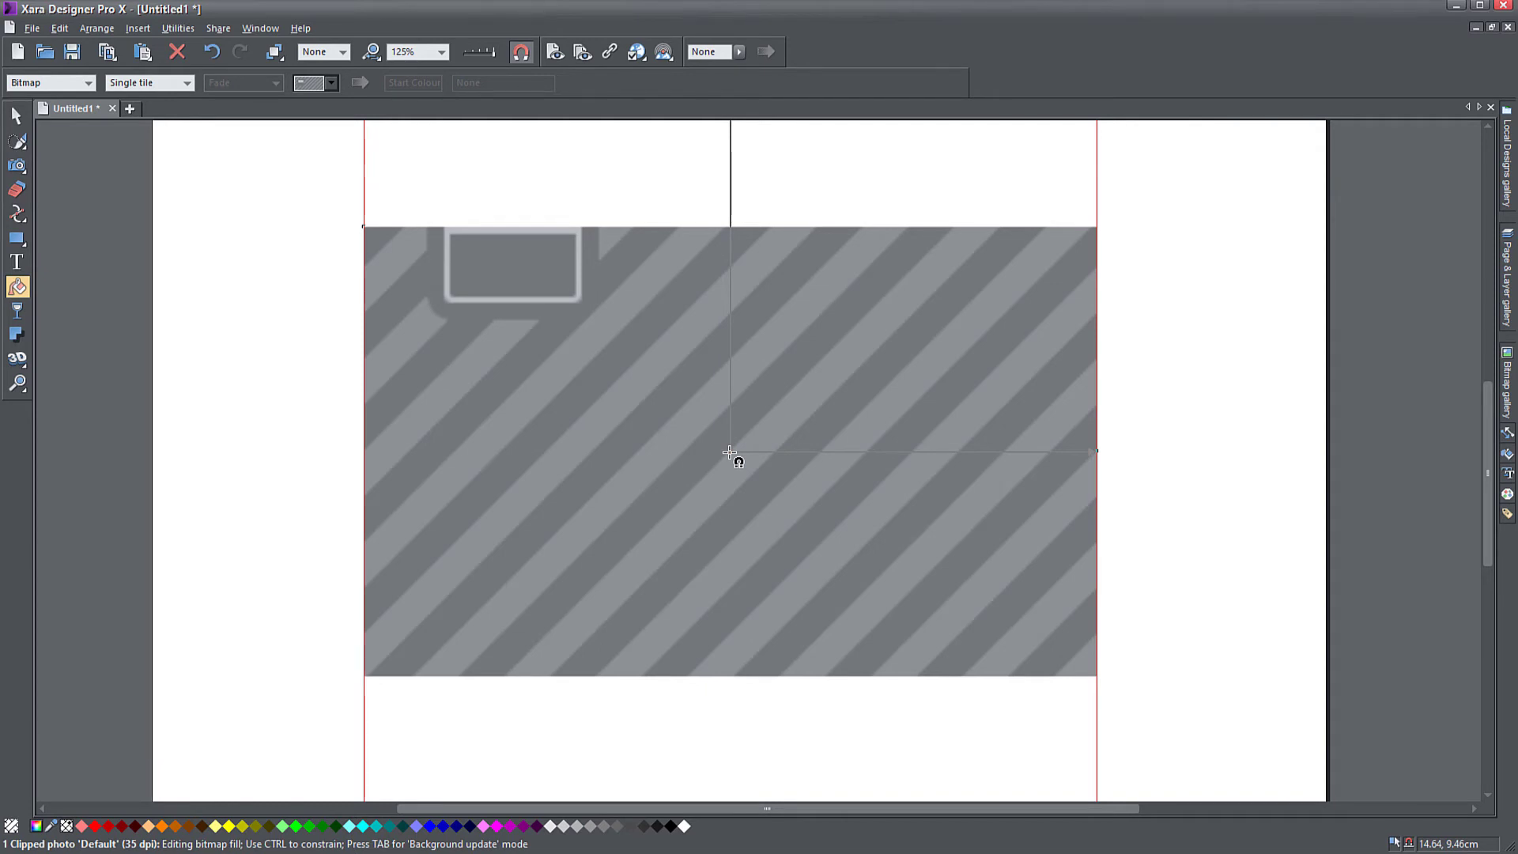
pyautogui.moveTo(730, 452); pyautogui.dragTo(729, 452)
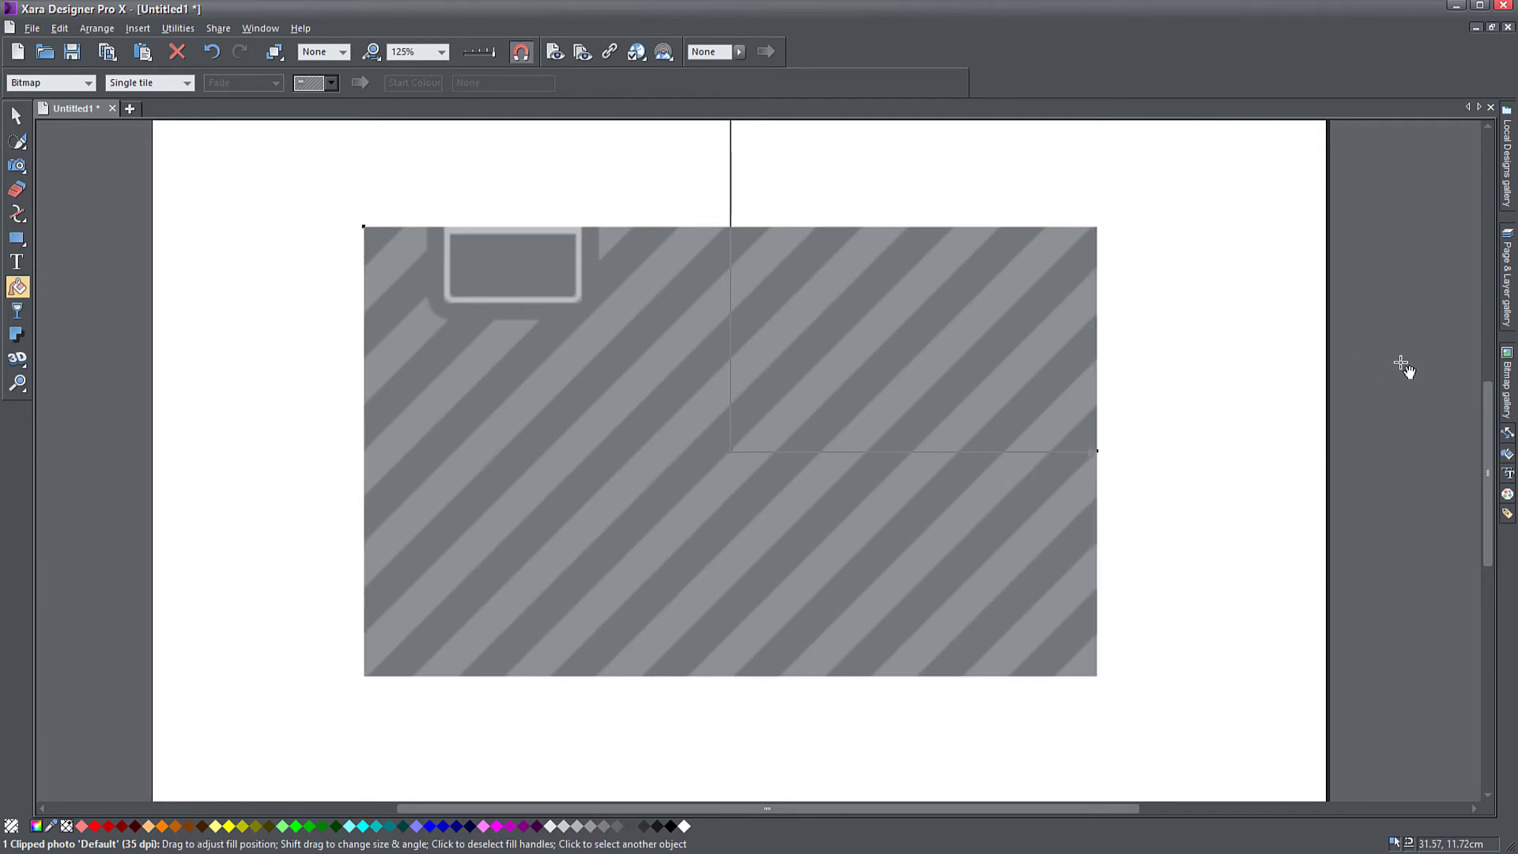
# Bring the mountain landscape photo into the document, importing it at its original resolution
pyautogui.click(1507, 383)
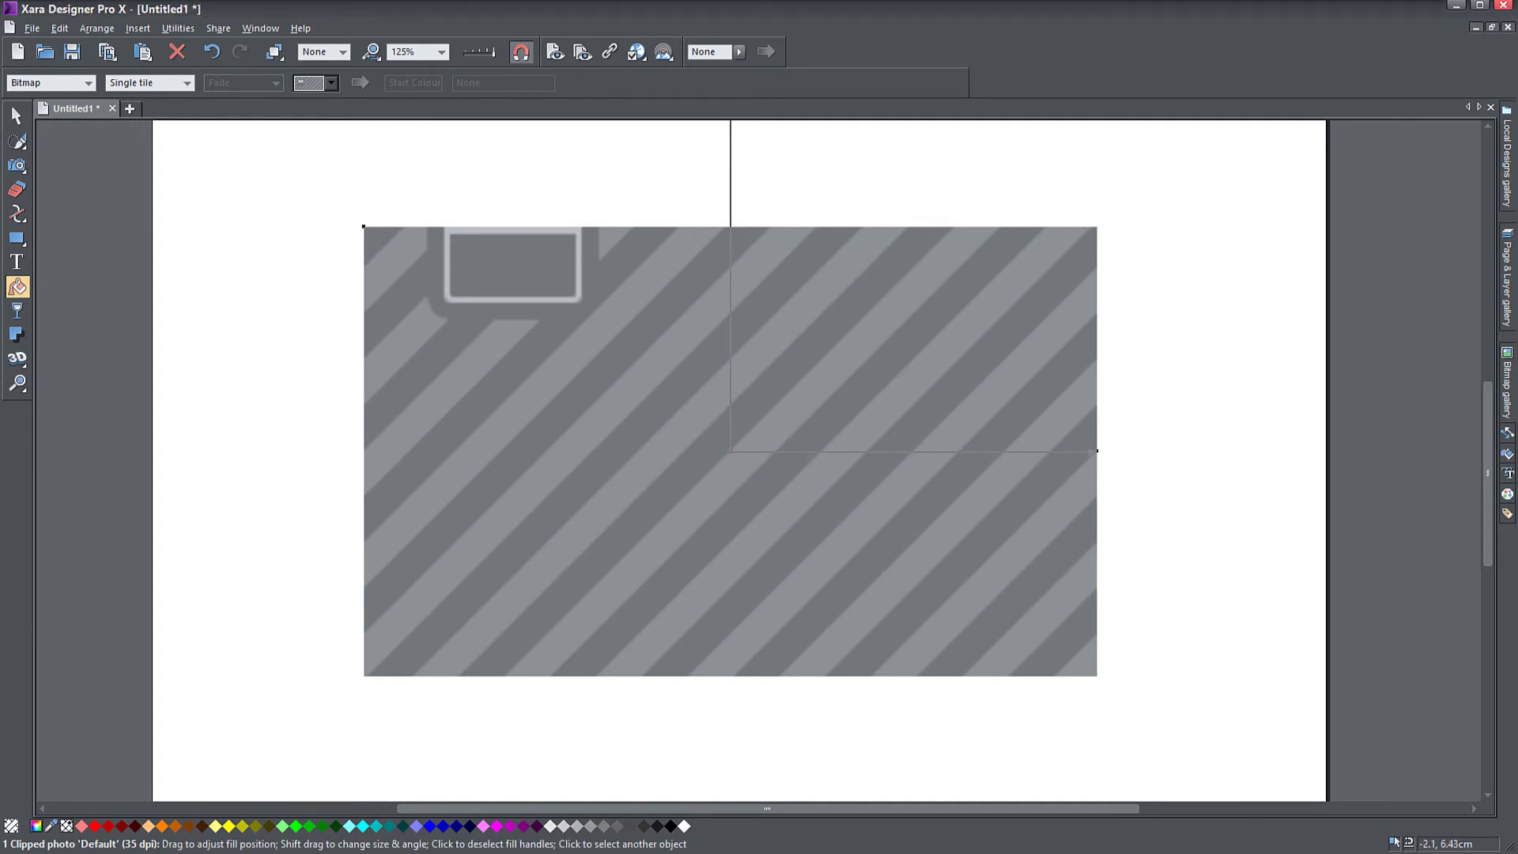
pyautogui.moveTo(4, 550); pyautogui.dragTo(265, 427)
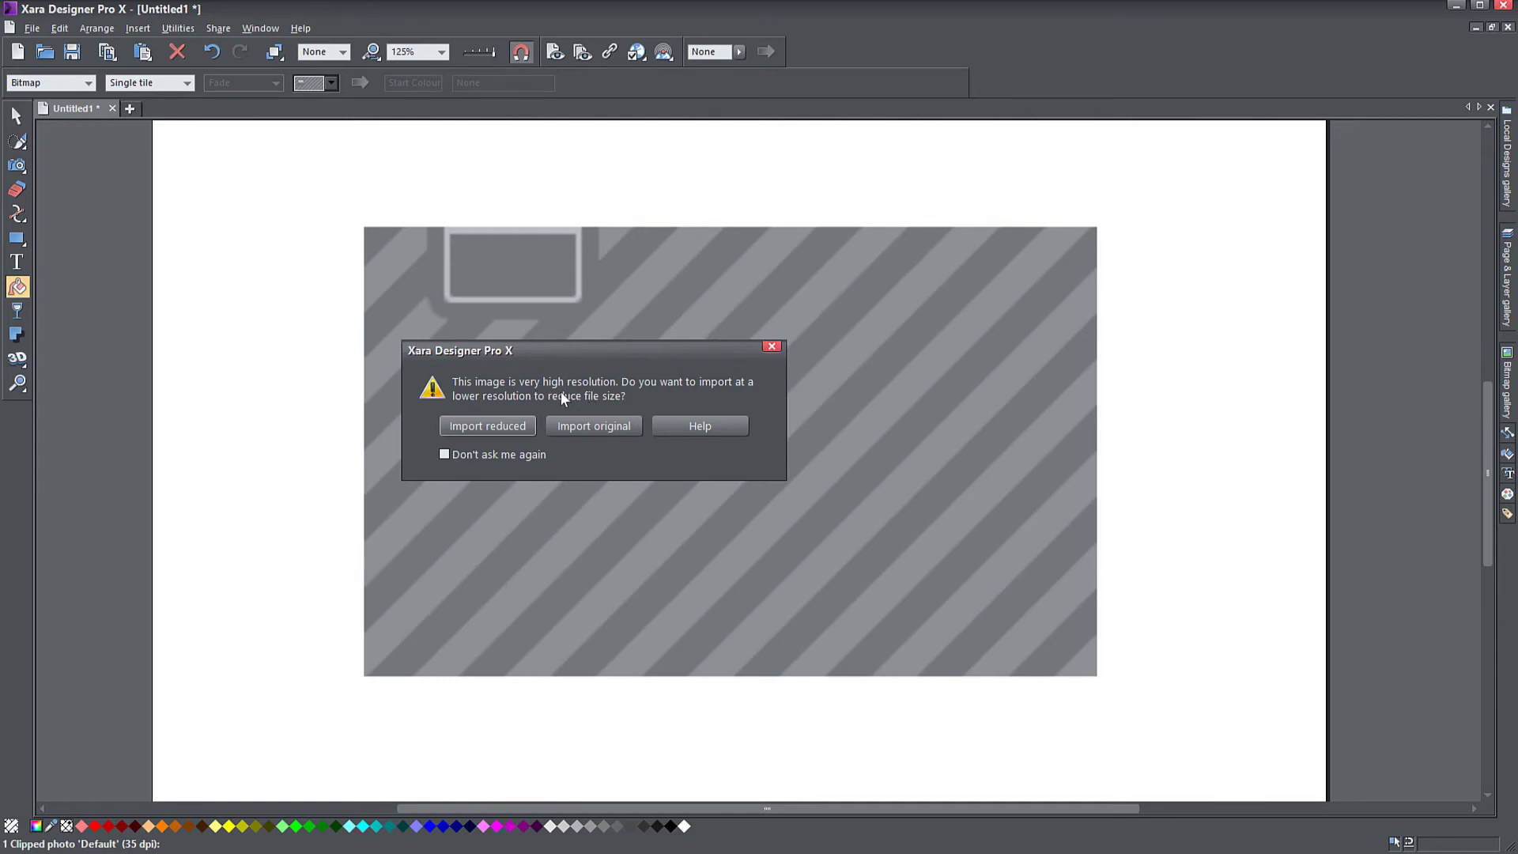
pyautogui.click(593, 426)
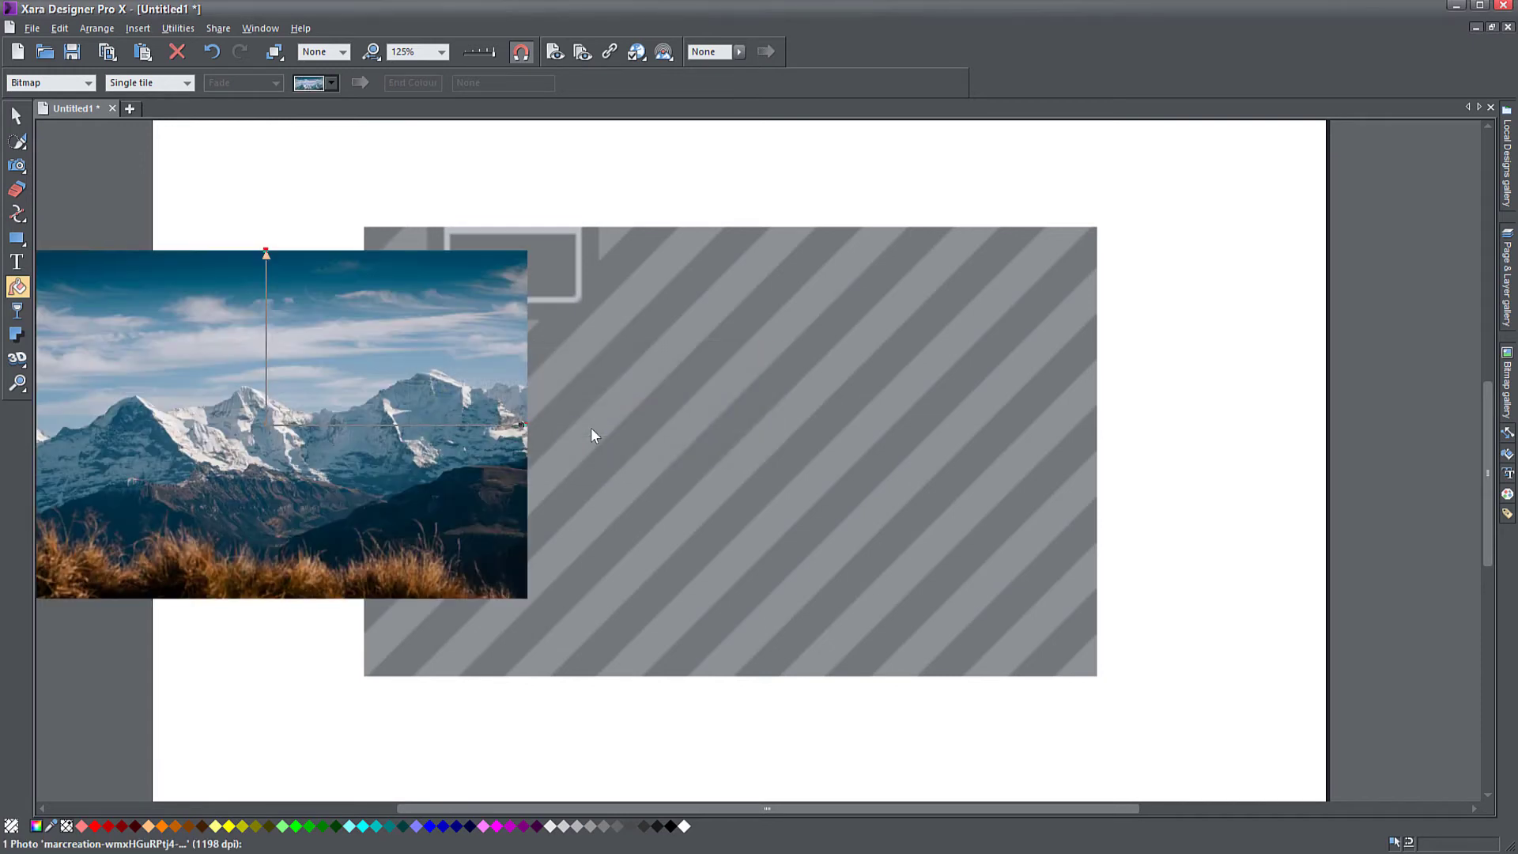
# Move the imported mountain photo off to the right of the page and delete it
pyautogui.click(16, 115)
pyautogui.moveTo(174, 325); pyautogui.dragTo(1066, 277)
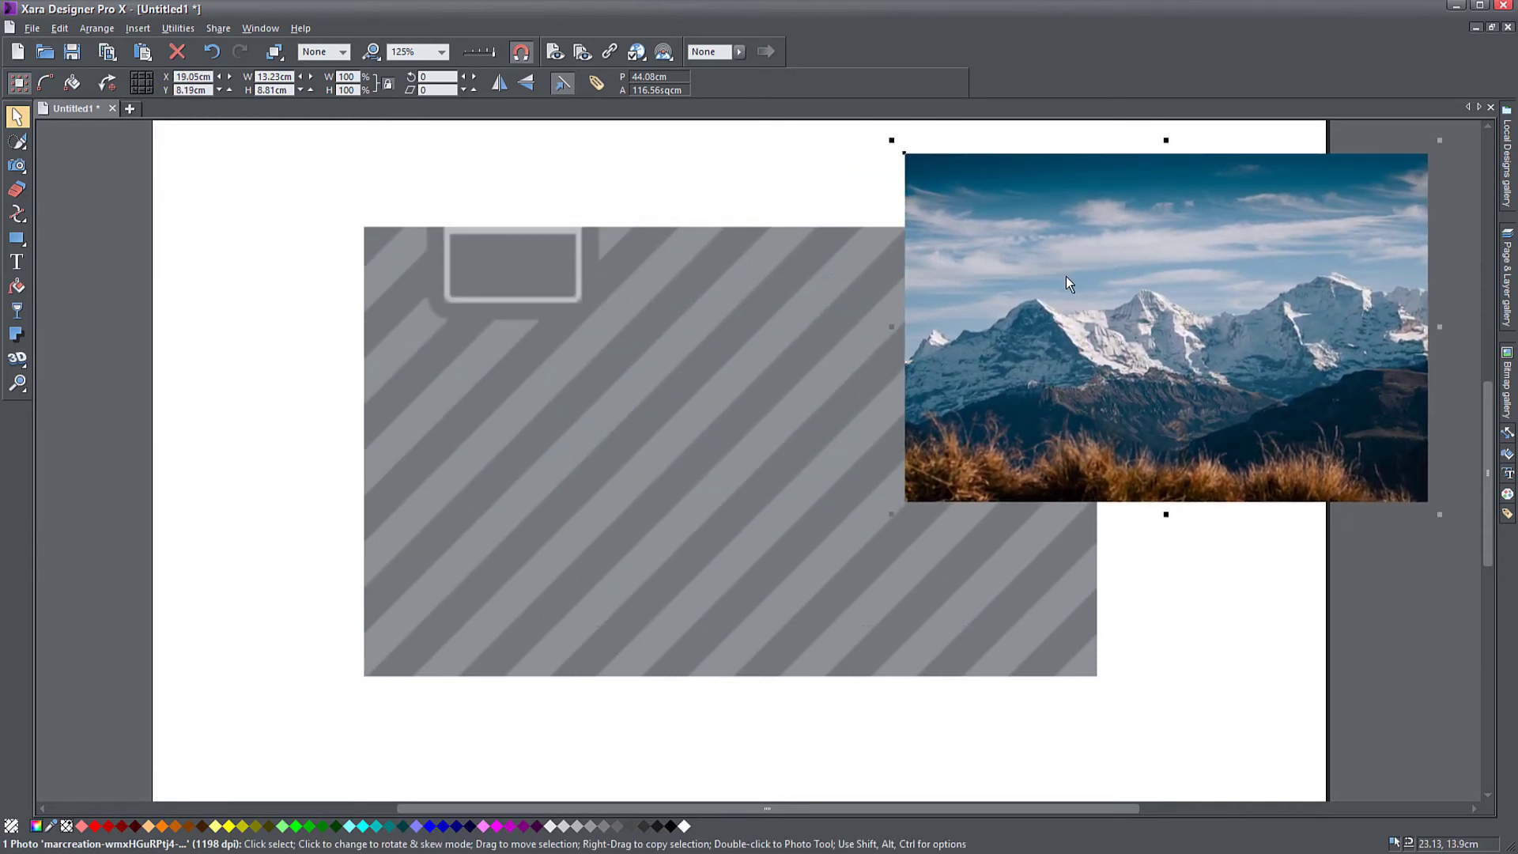
pyautogui.press('Delete')
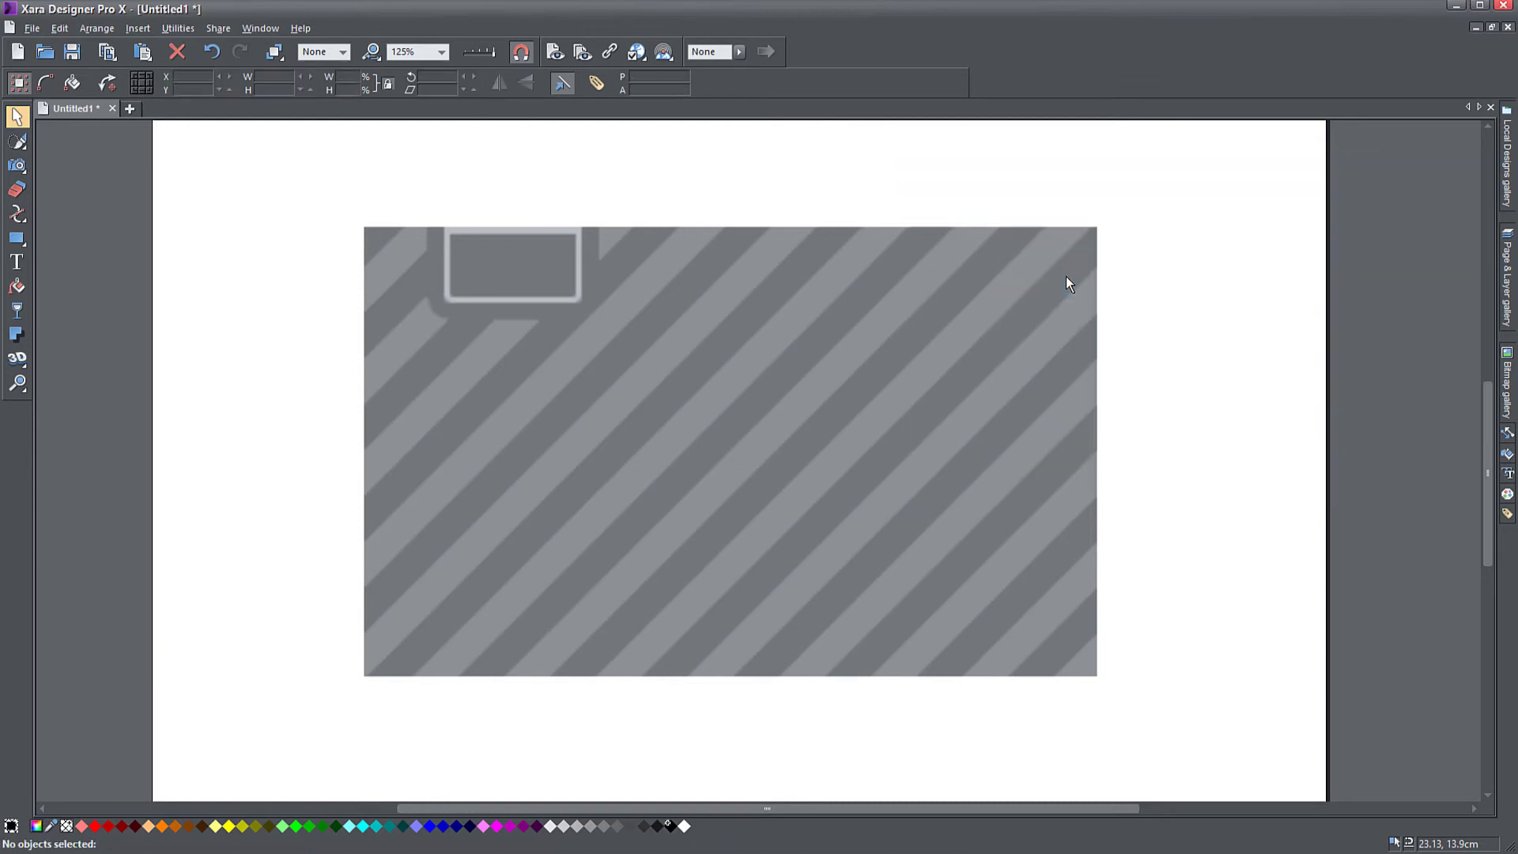
# Try applying the mountain photo from the Bitmap gallery to the striped rectangle, and undo the replacement
pyautogui.click(1506, 401)
pyautogui.click(1263, 315)
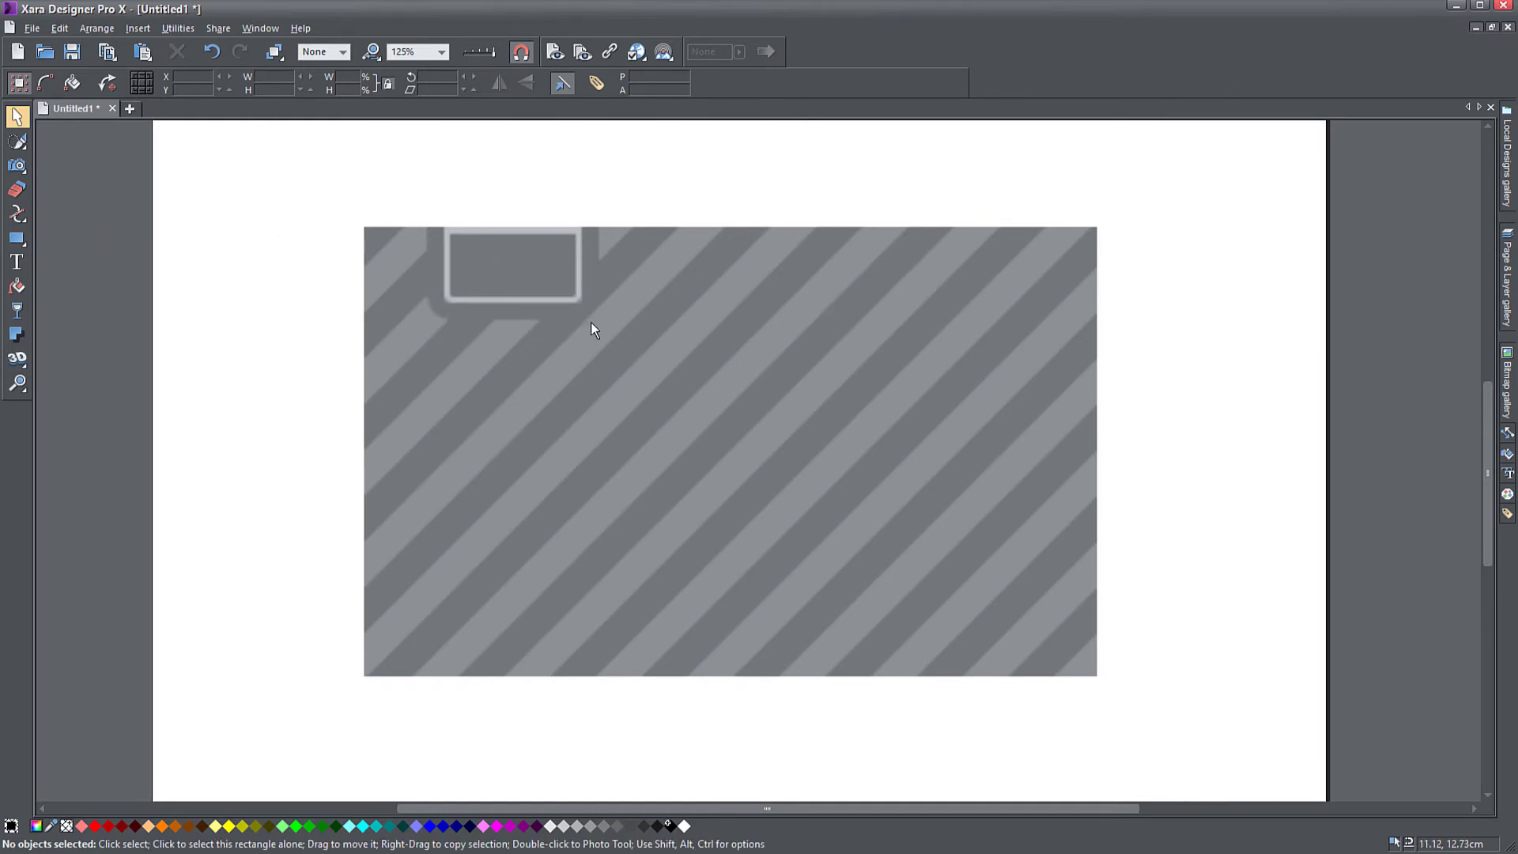
pyautogui.click(1508, 382)
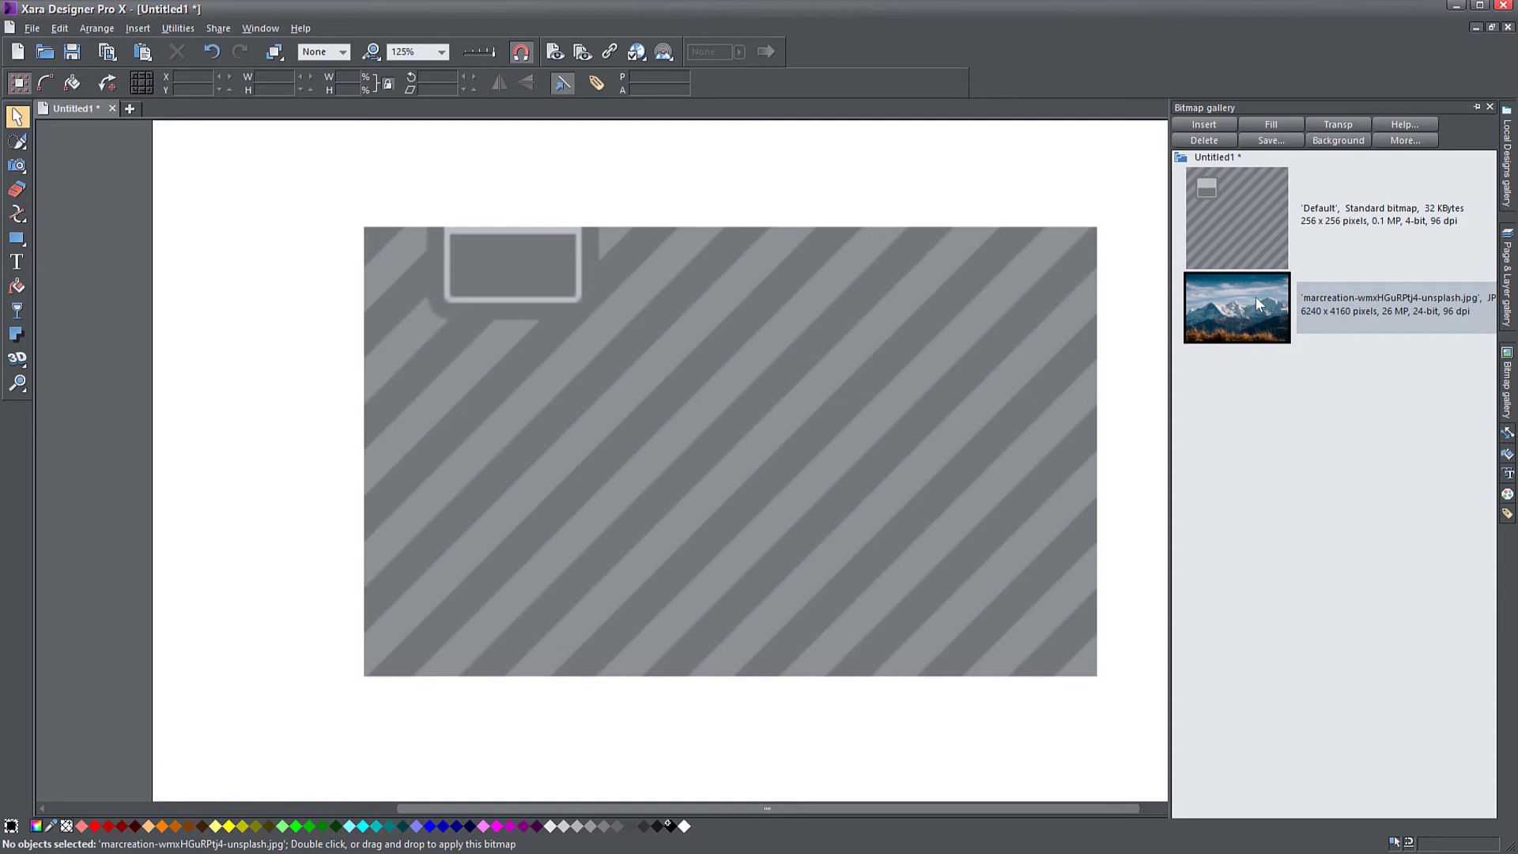
pyautogui.moveTo(1243, 310); pyautogui.dragTo(1048, 330)
pyautogui.moveTo(870, 374); pyautogui.dragTo(870, 373)
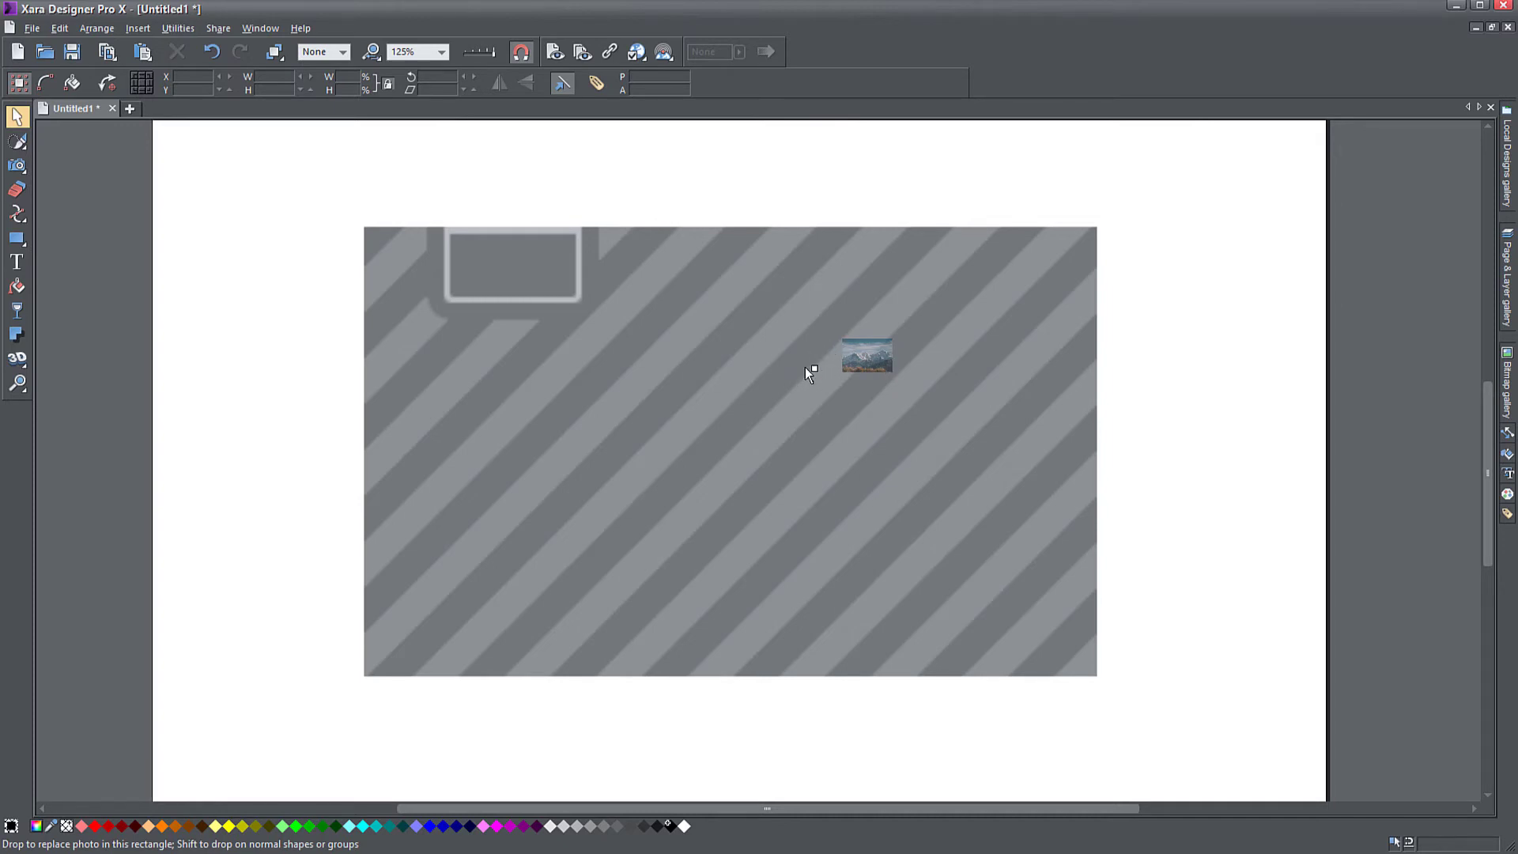
pyautogui.moveTo(804, 351); pyautogui.dragTo(804, 350)
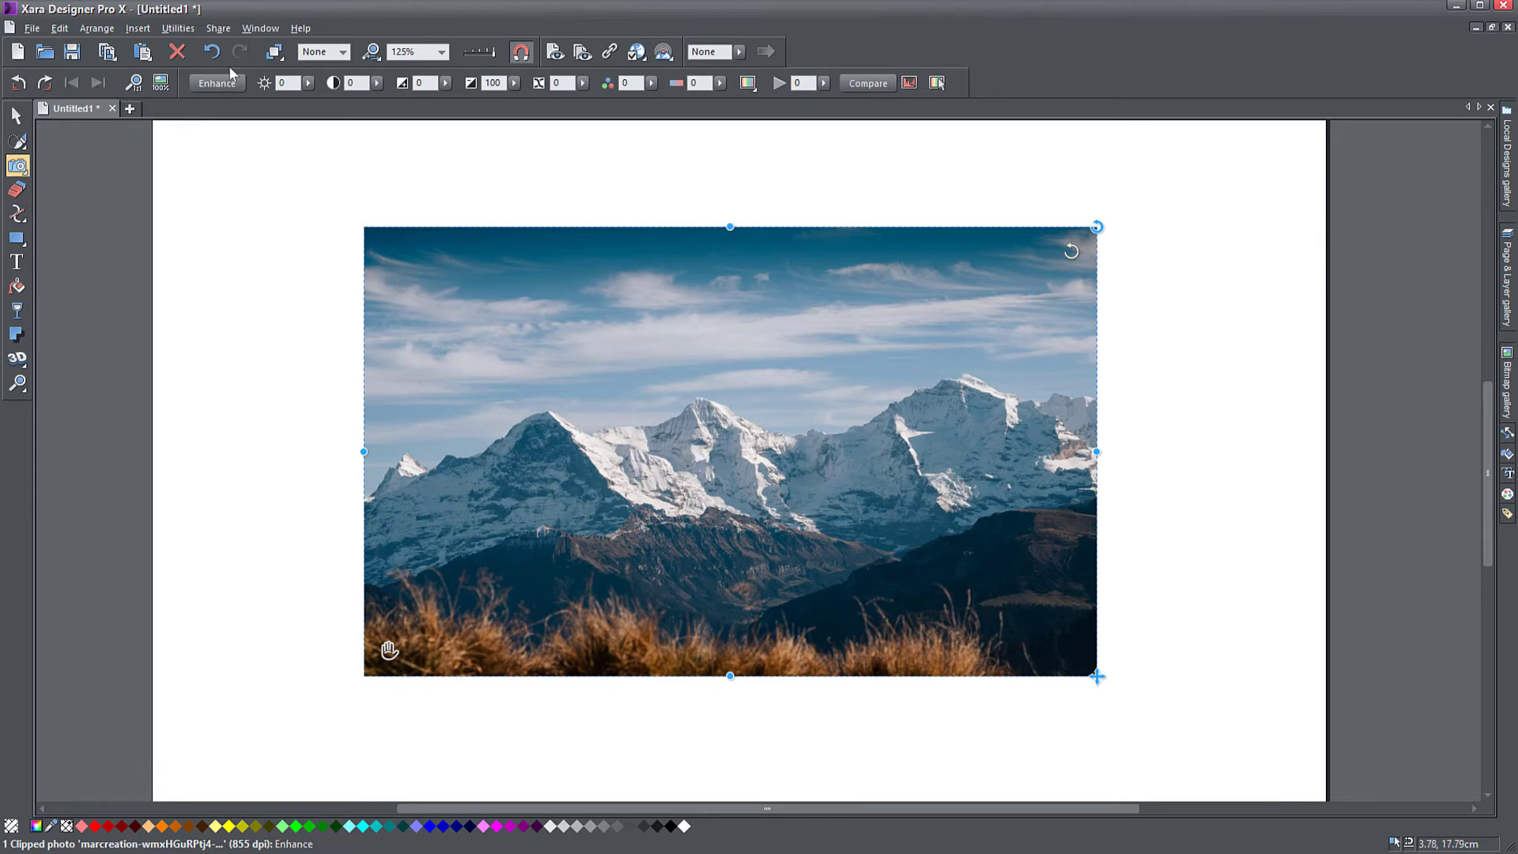
pyautogui.click(213, 50)
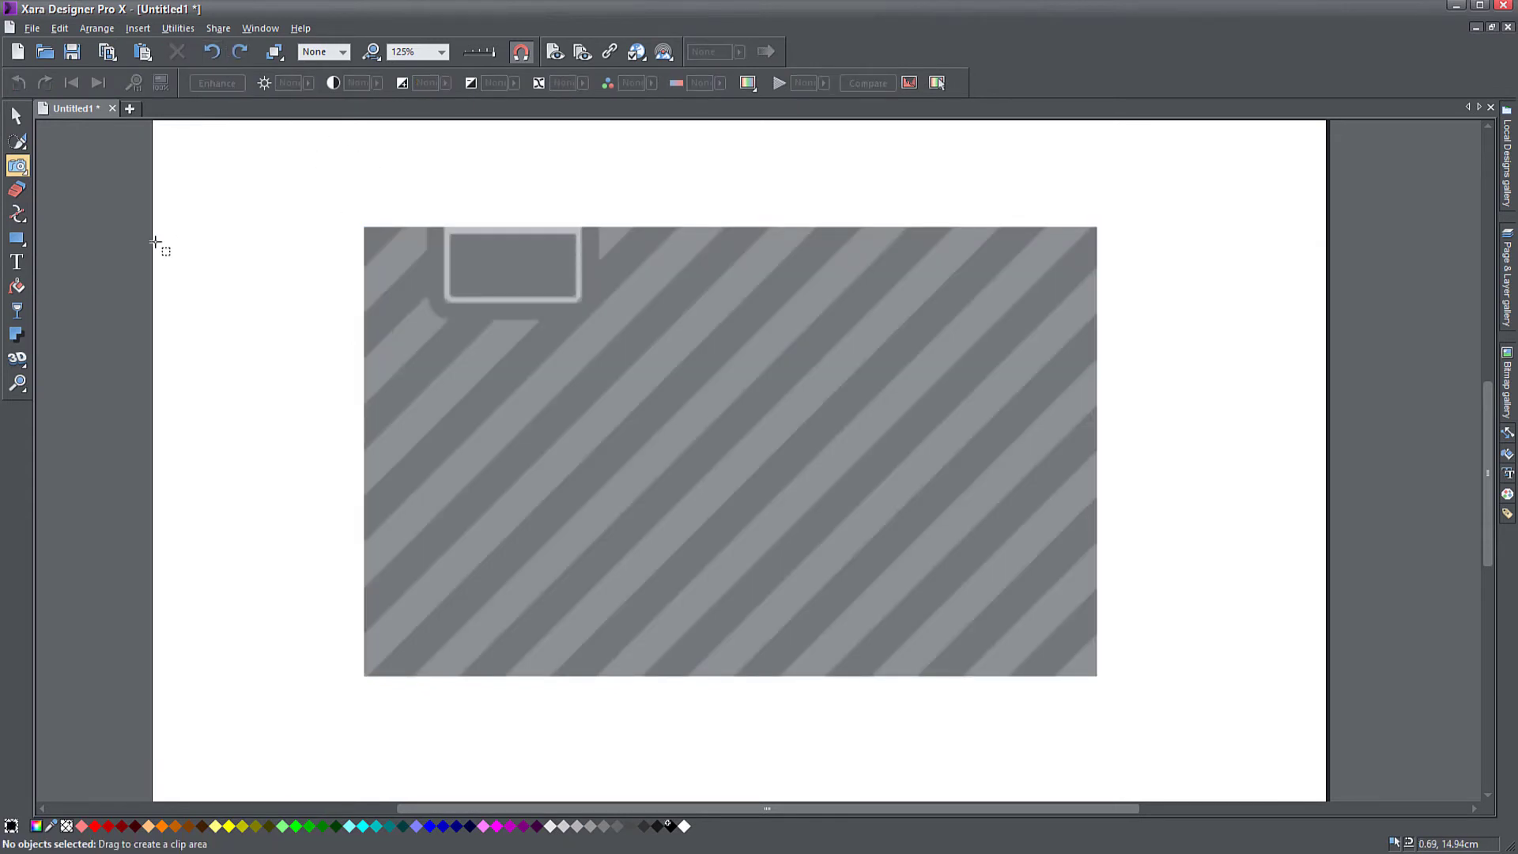
# Change the bitmap used by the striped rectangle's fill to the mountain photo with the Fill Tool
pyautogui.click(19, 291)
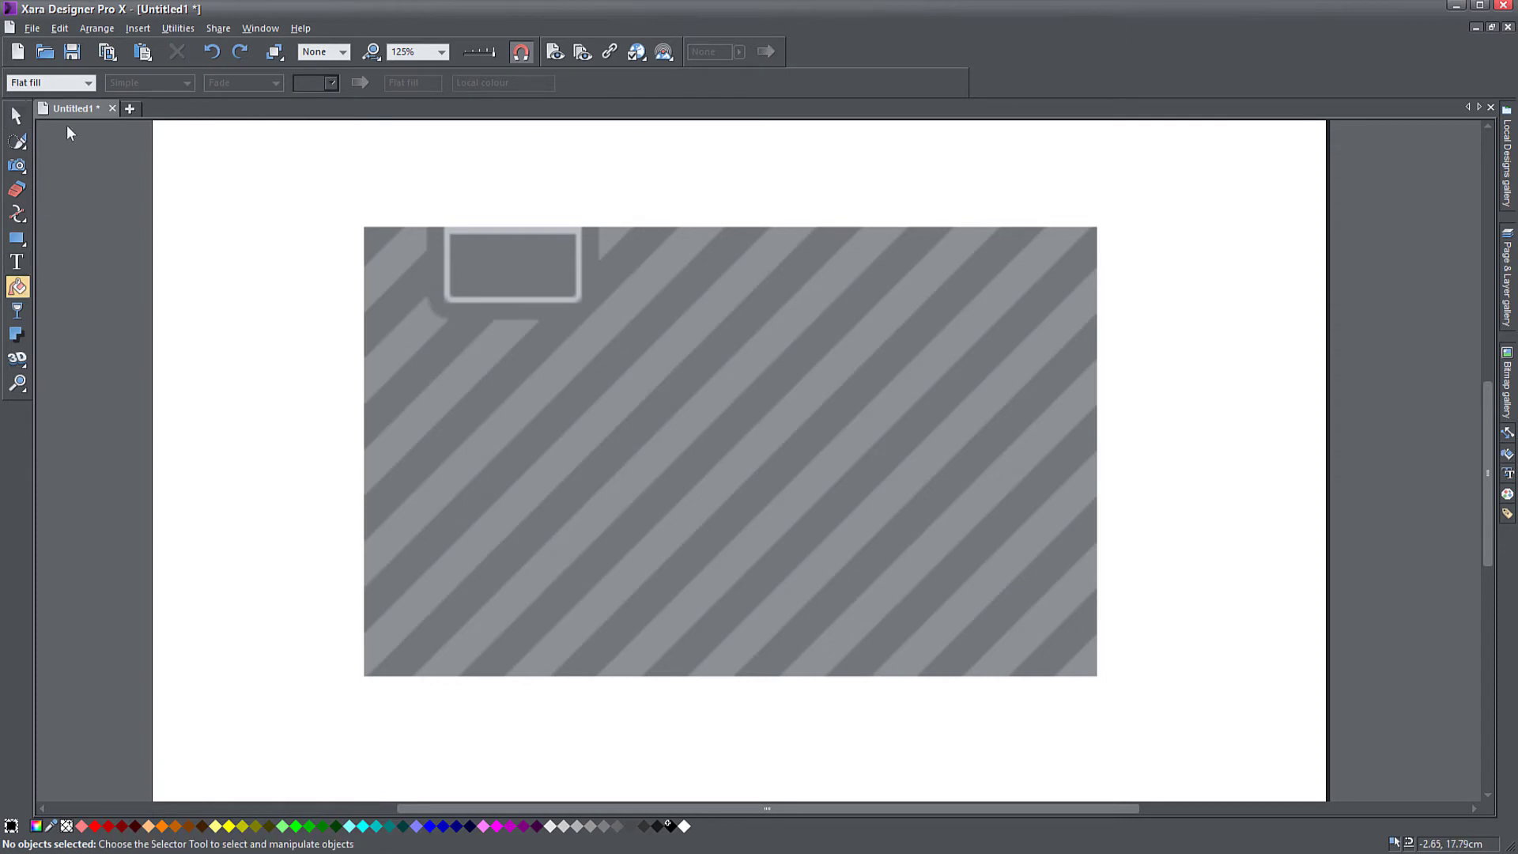
pyautogui.click(530, 330)
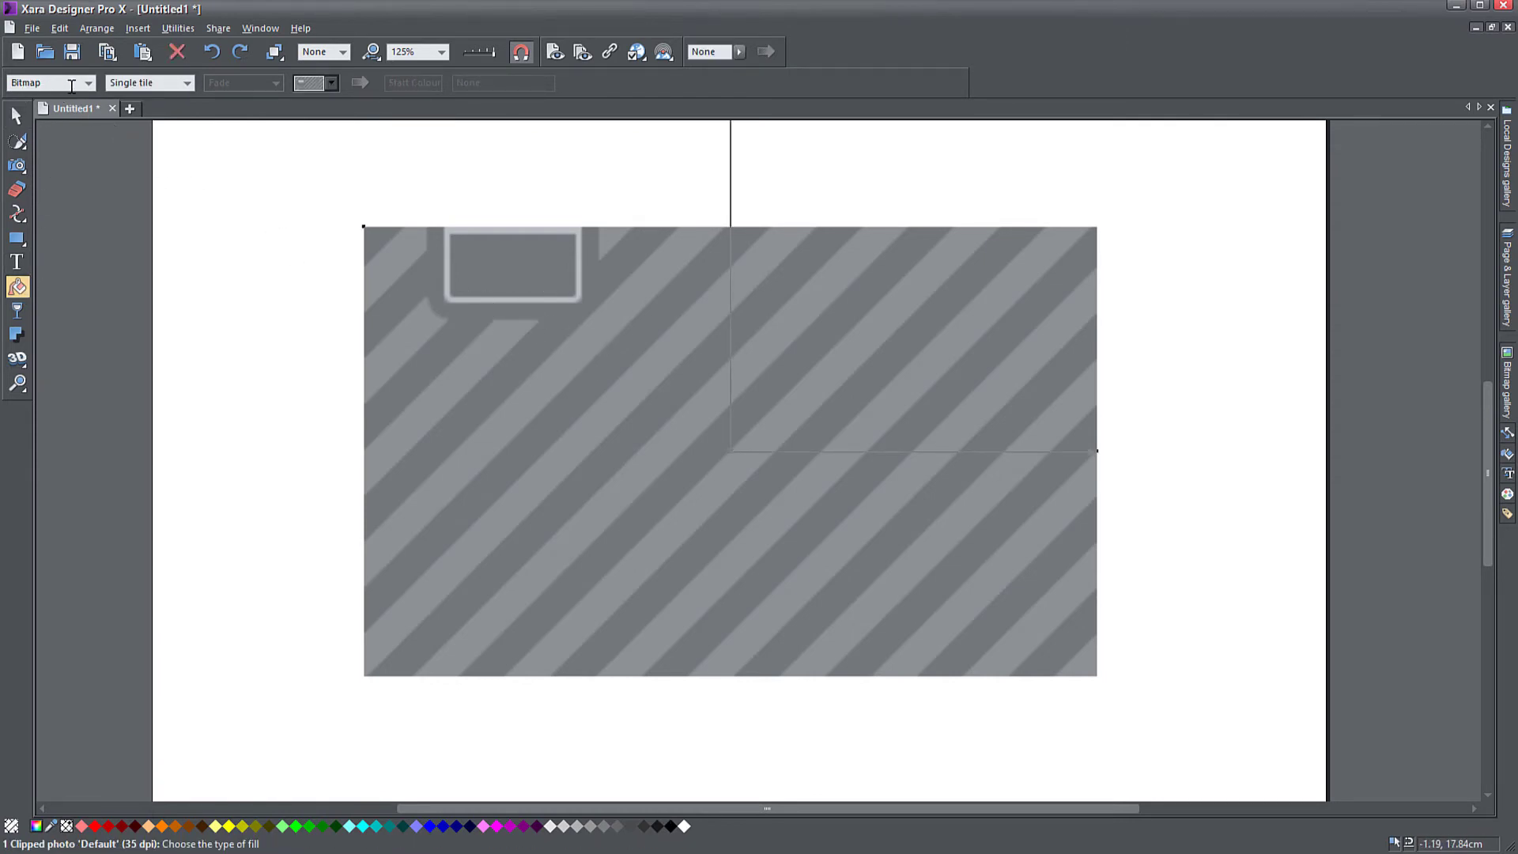
pyautogui.click(332, 82)
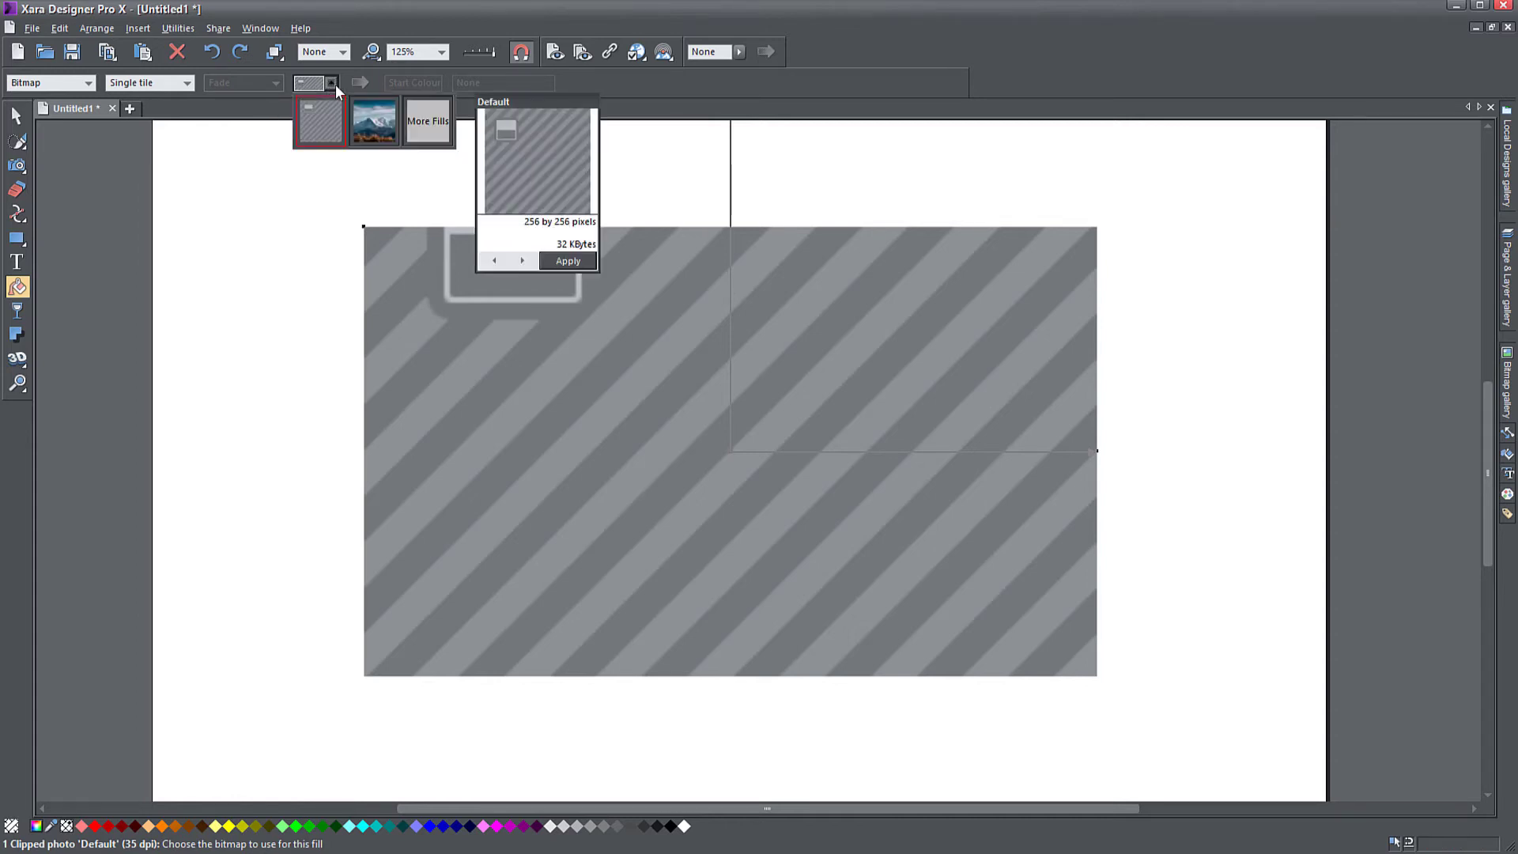
pyautogui.click(370, 123)
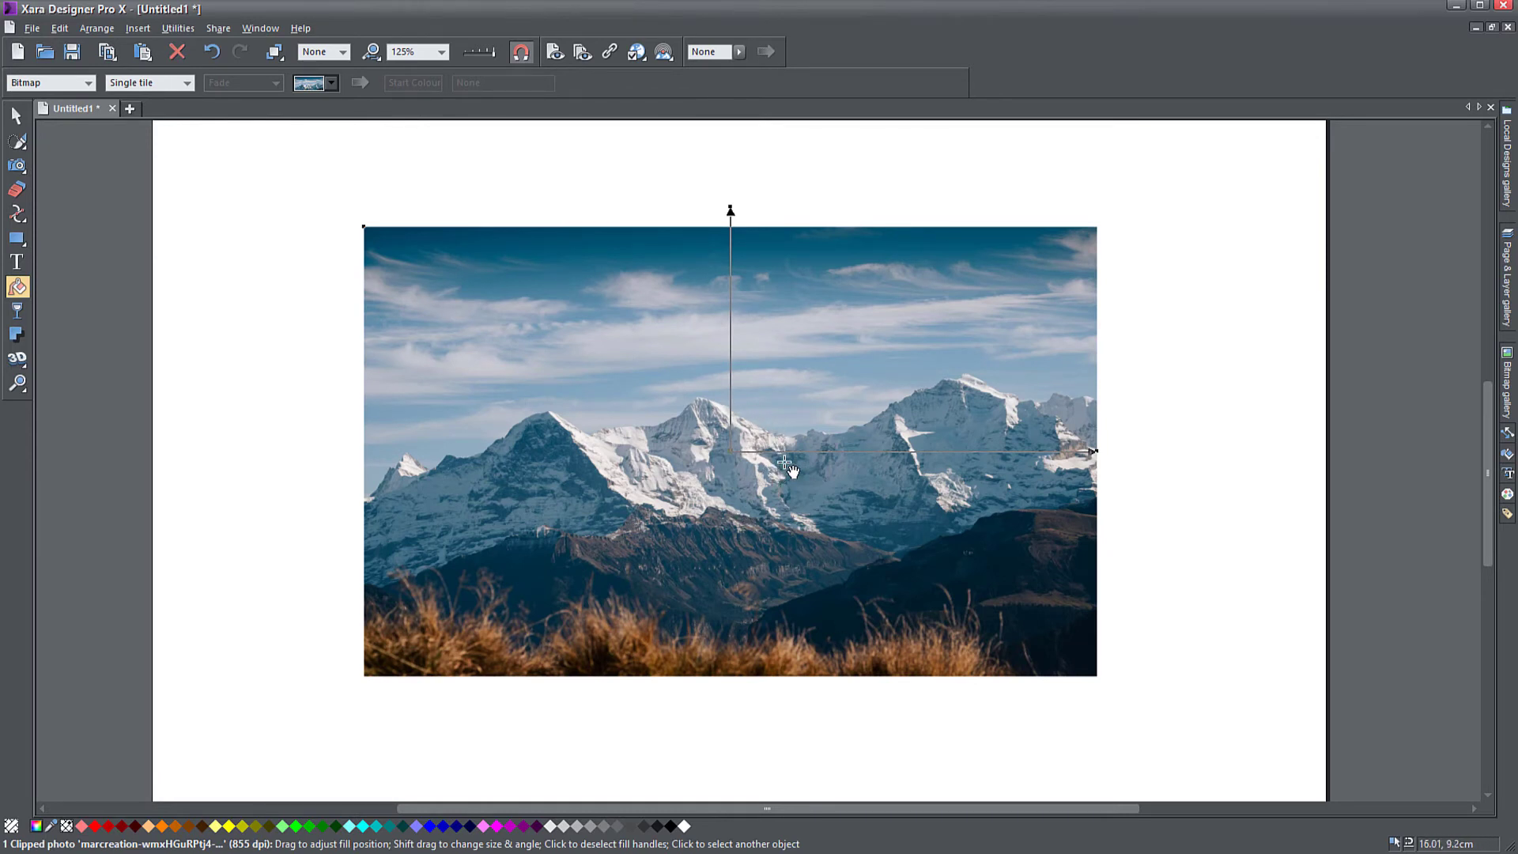
pyautogui.click(1504, 385)
# Move the photo-filled rectangle slightly up and to the right and scale it down to about 10.1 × 6.2 cm
pyautogui.press('F2')
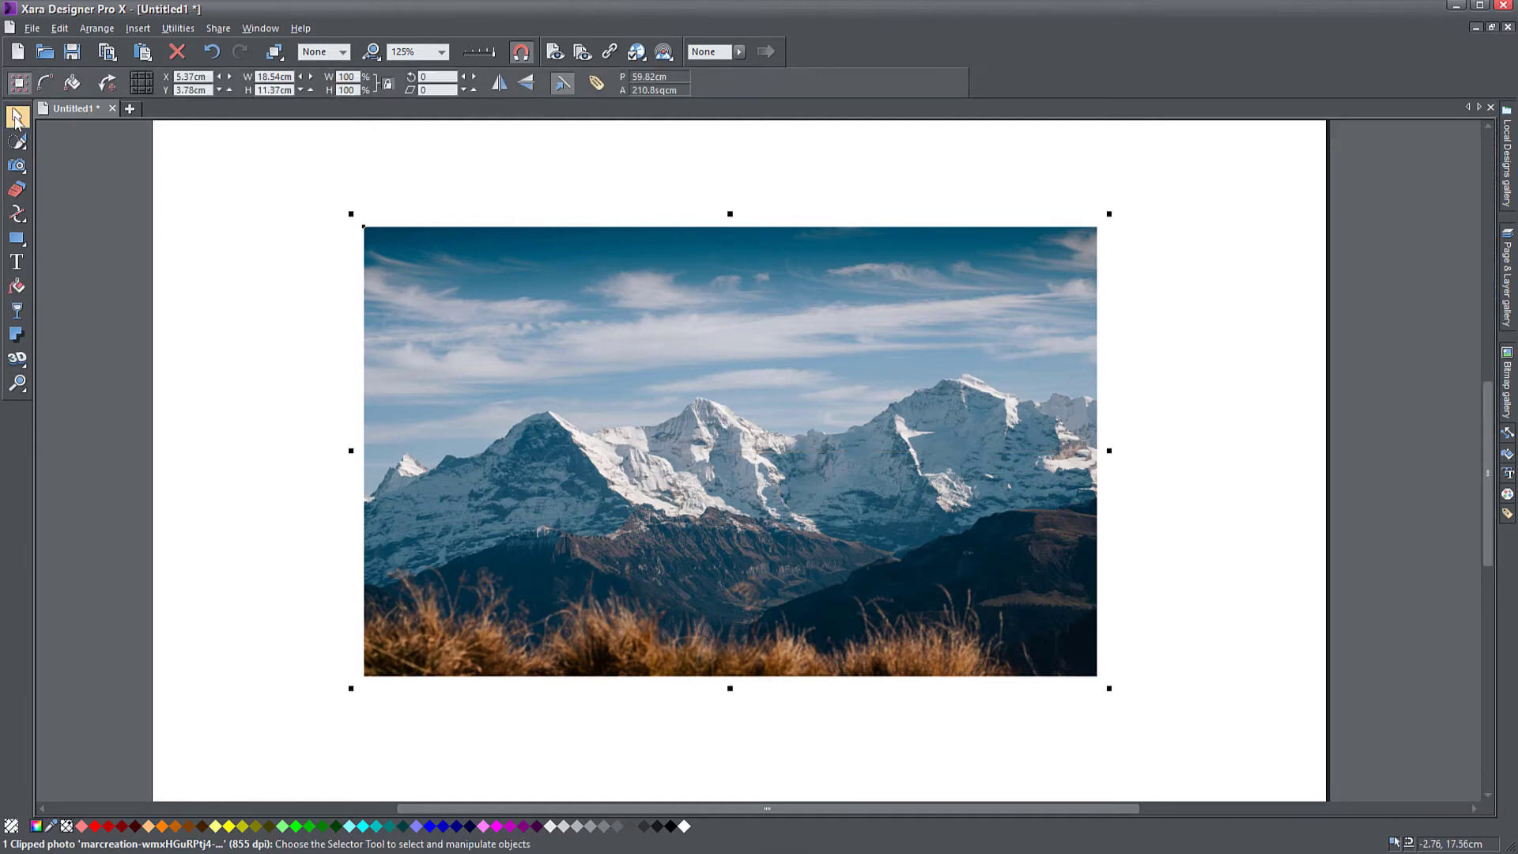
pyautogui.moveTo(802, 335); pyautogui.dragTo(830, 311)
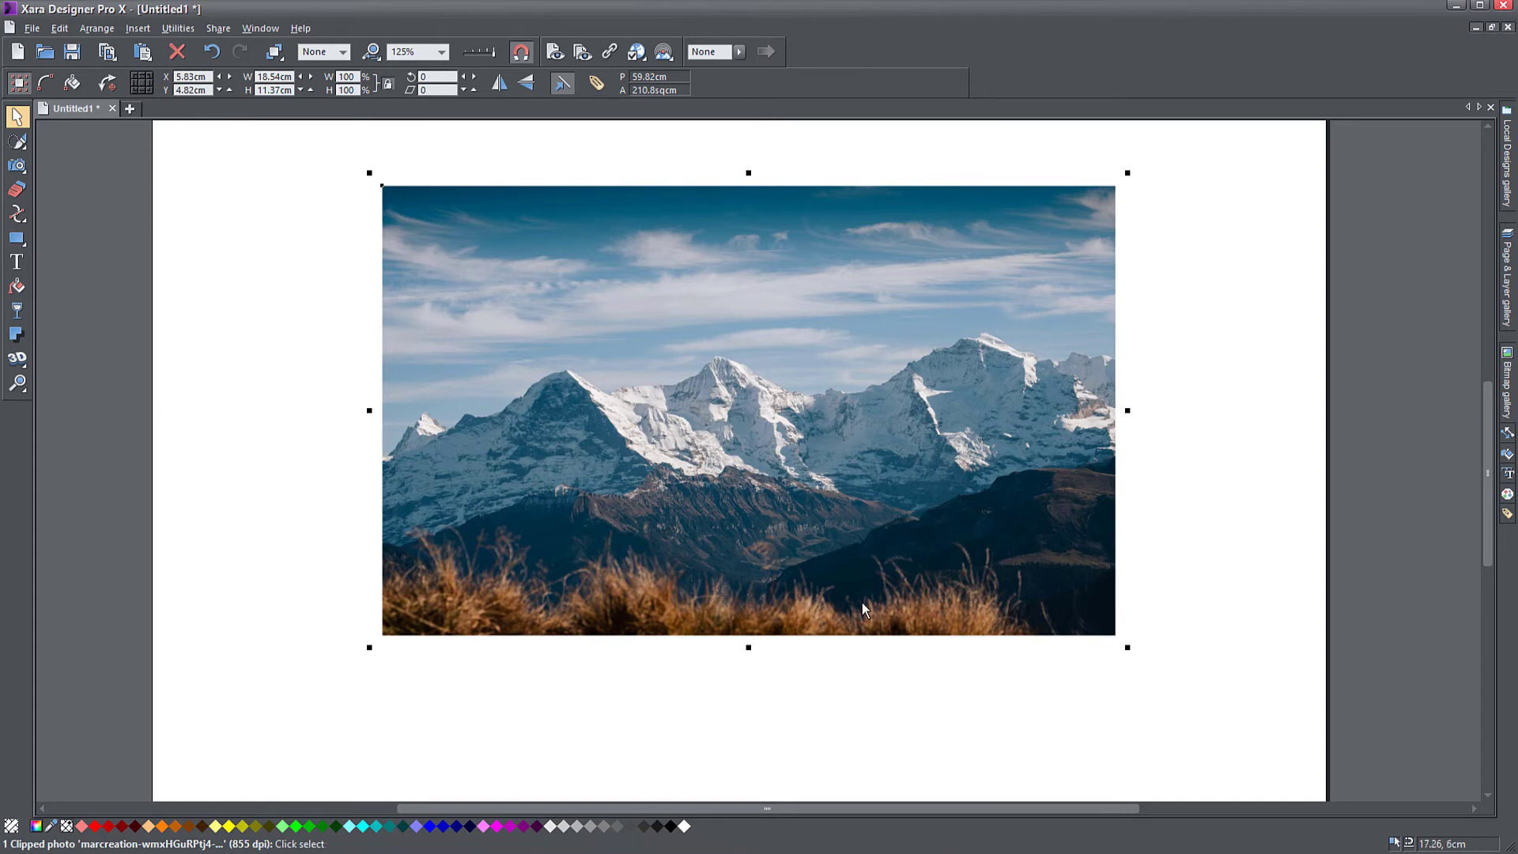
pyautogui.moveTo(1127, 647); pyautogui.dragTo(793, 442)
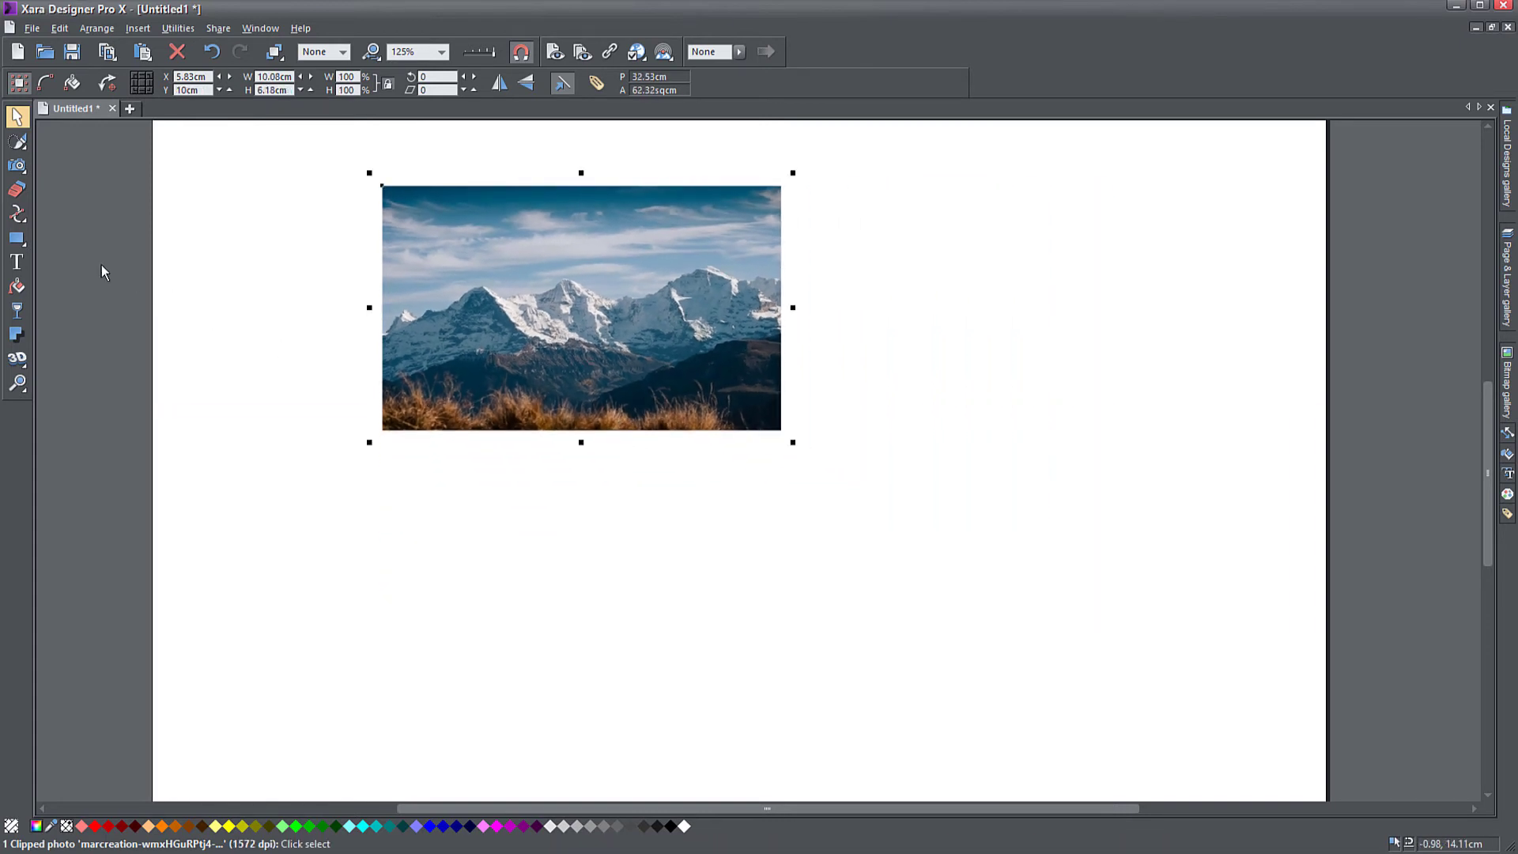
# Draw a five-pointed black star about 10.3 cm in size at the page's right edge with the QuickShape tool
pyautogui.click(22, 245)
pyautogui.click(101, 237)
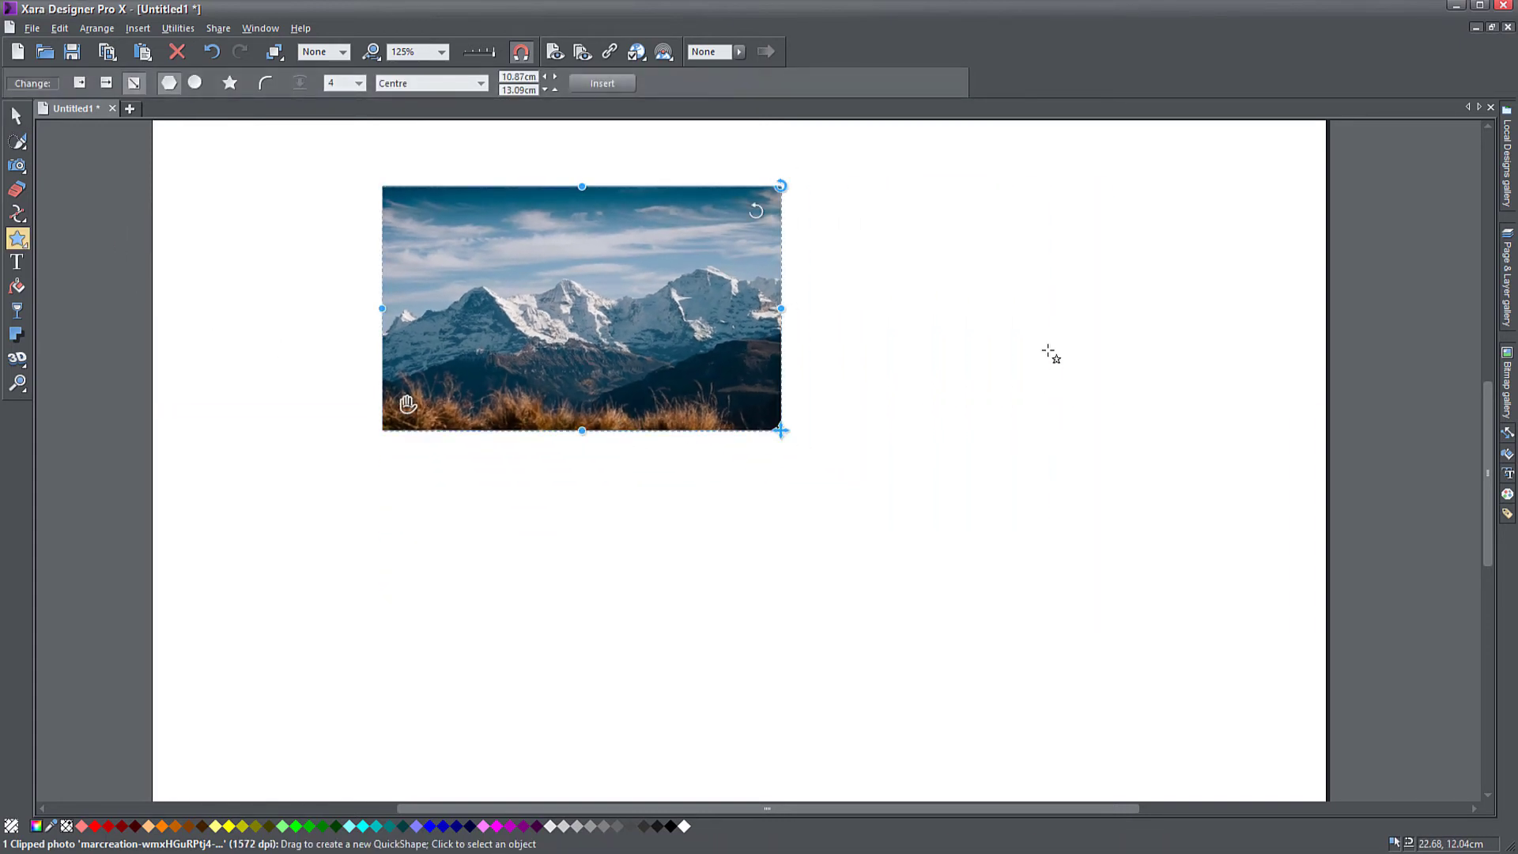
pyautogui.moveTo(1050, 349); pyautogui.dragTo(1416, 541)
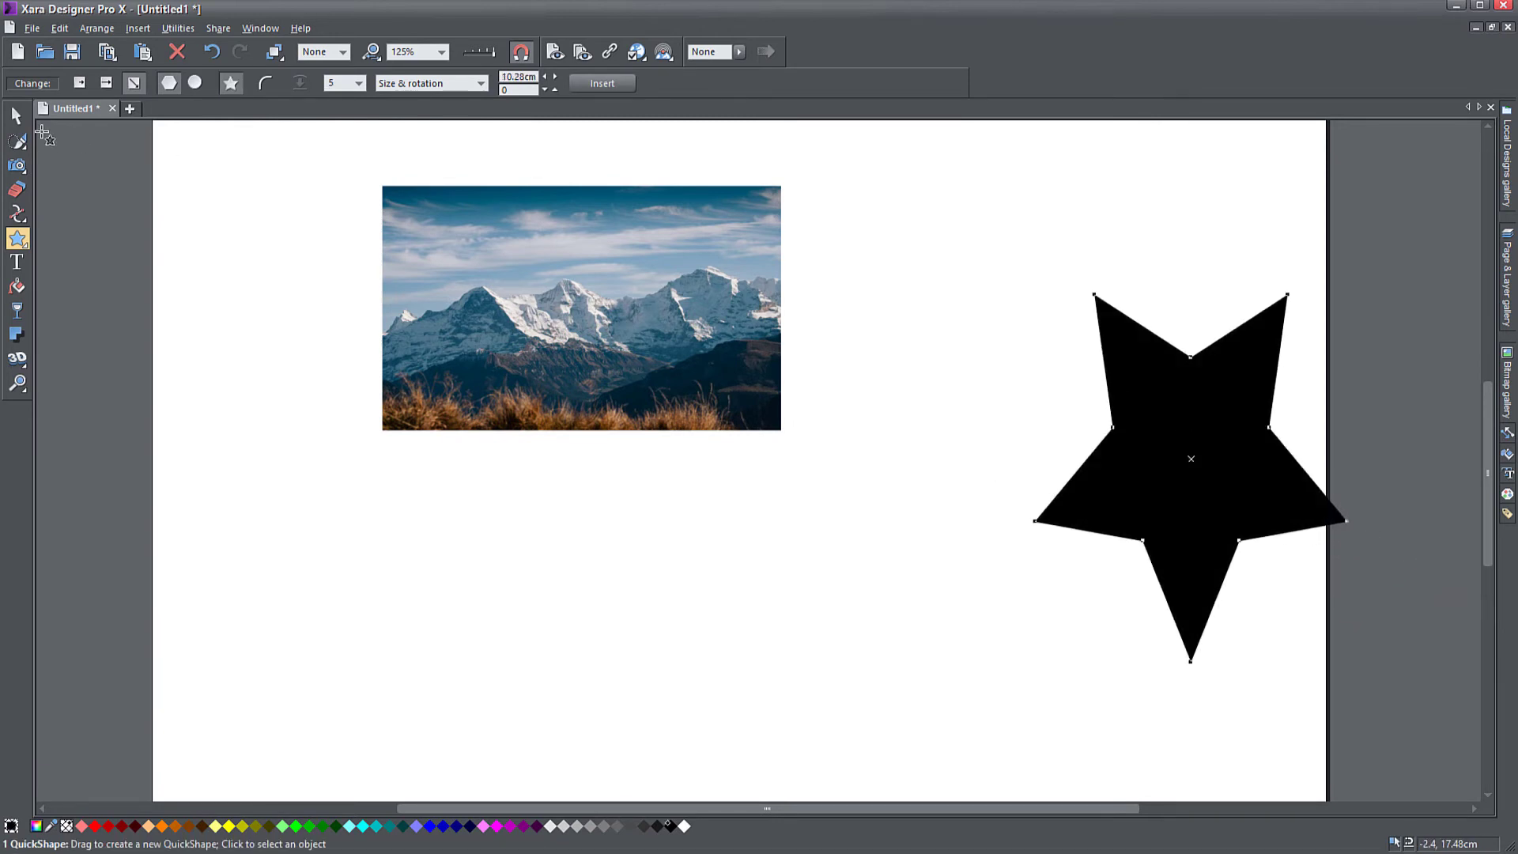
# Flatten the star to about 7.1 cm high and move it up beside the photo-filled rectangle
pyautogui.press('F2')
pyautogui.moveTo(1191, 285); pyautogui.dragTo(1191, 370)
pyautogui.moveTo(1196, 483); pyautogui.dragTo(1059, 311)
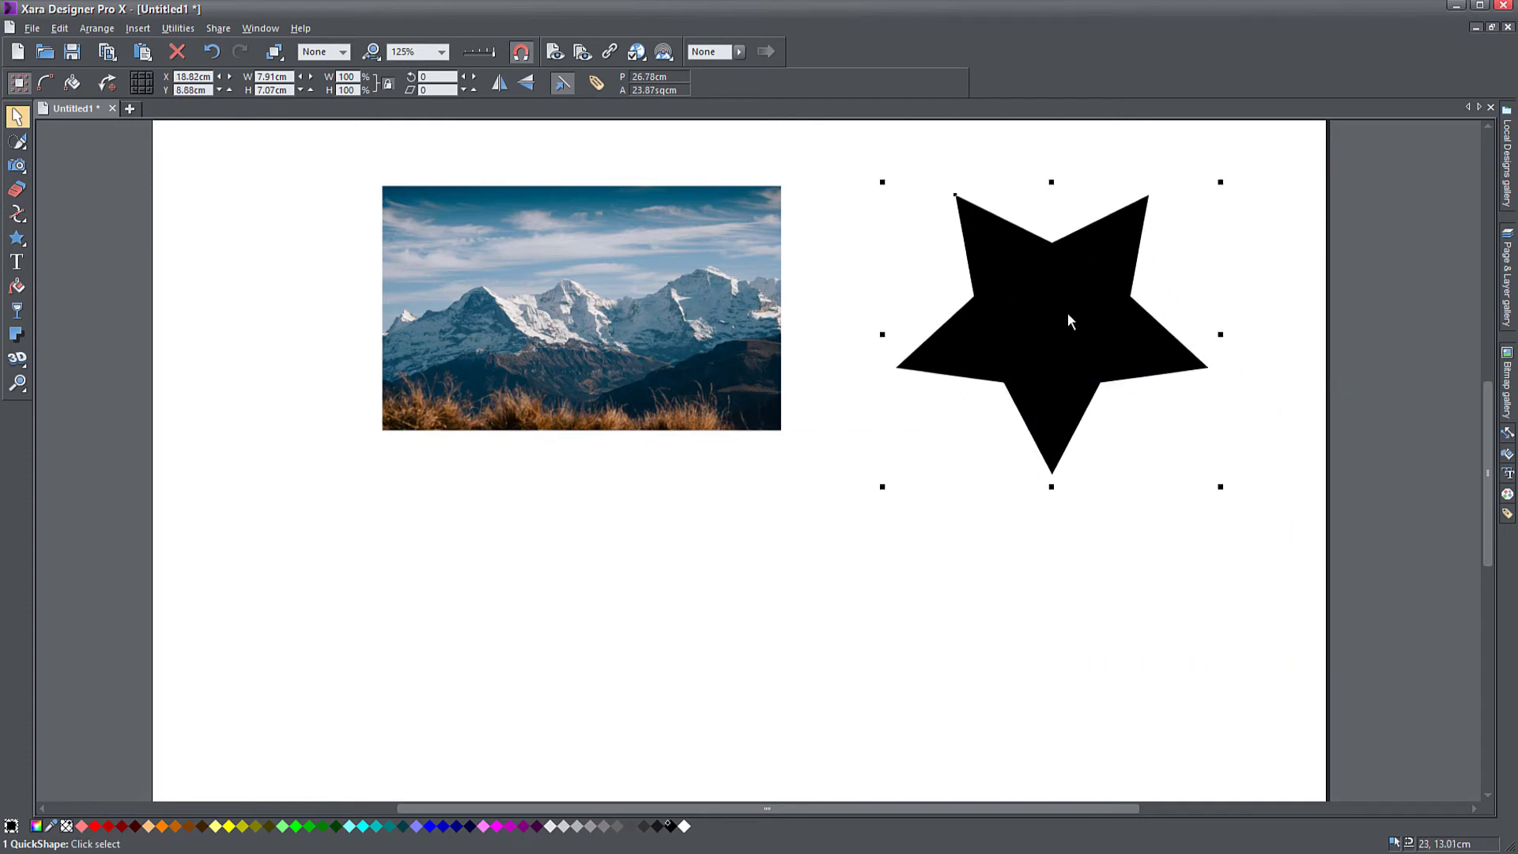
# Rotate the star by about -43° so one point faces up, and nudge it slightly left
pyautogui.click(1116, 290)
pyautogui.moveTo(1221, 182); pyautogui.dragTo(1301, 339)
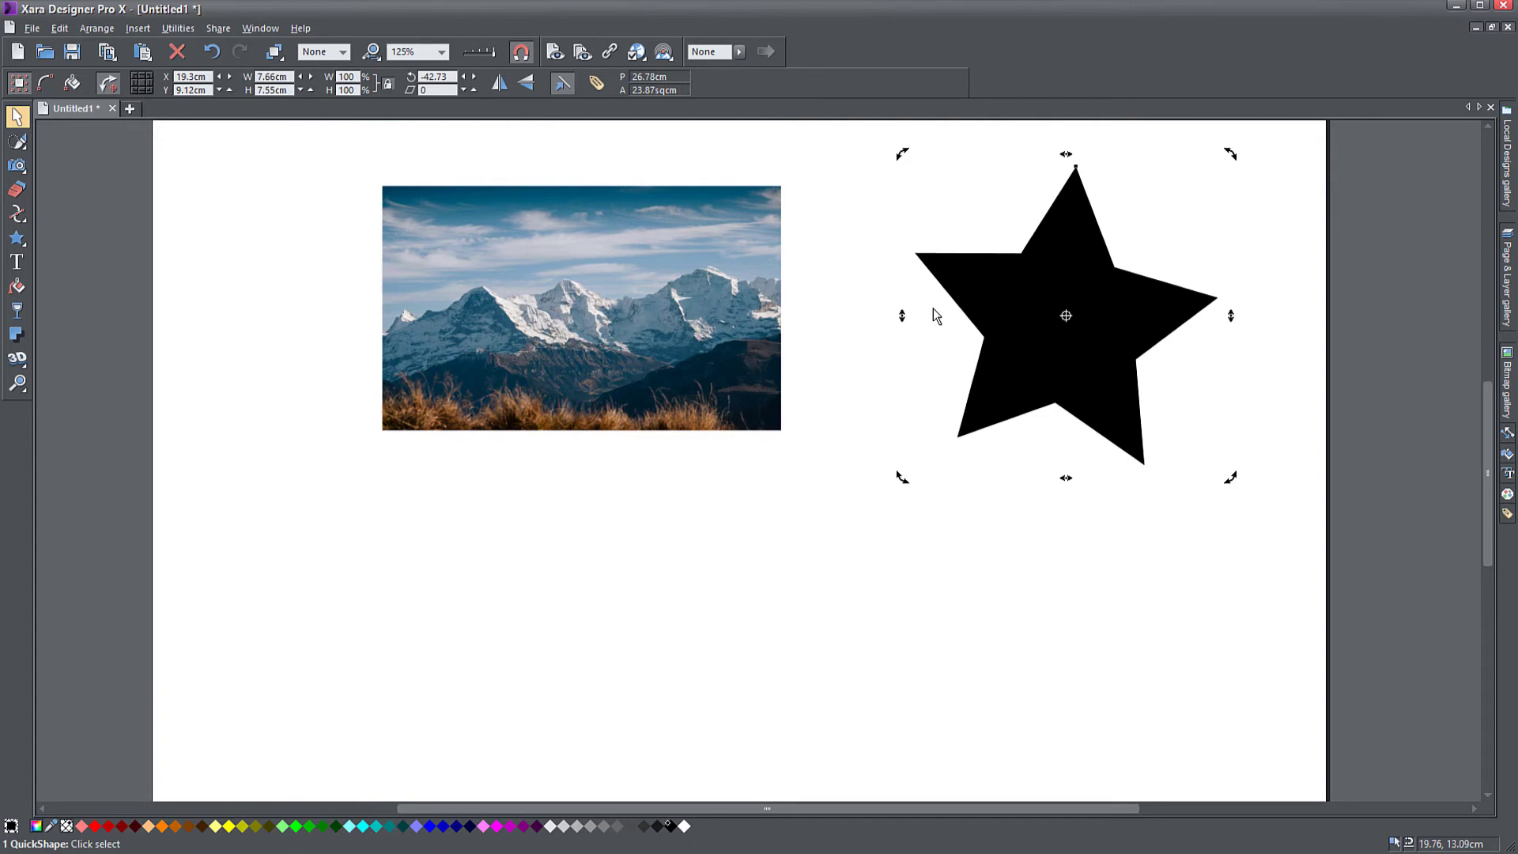
pyautogui.moveTo(1064, 315); pyautogui.dragTo(1041, 316)
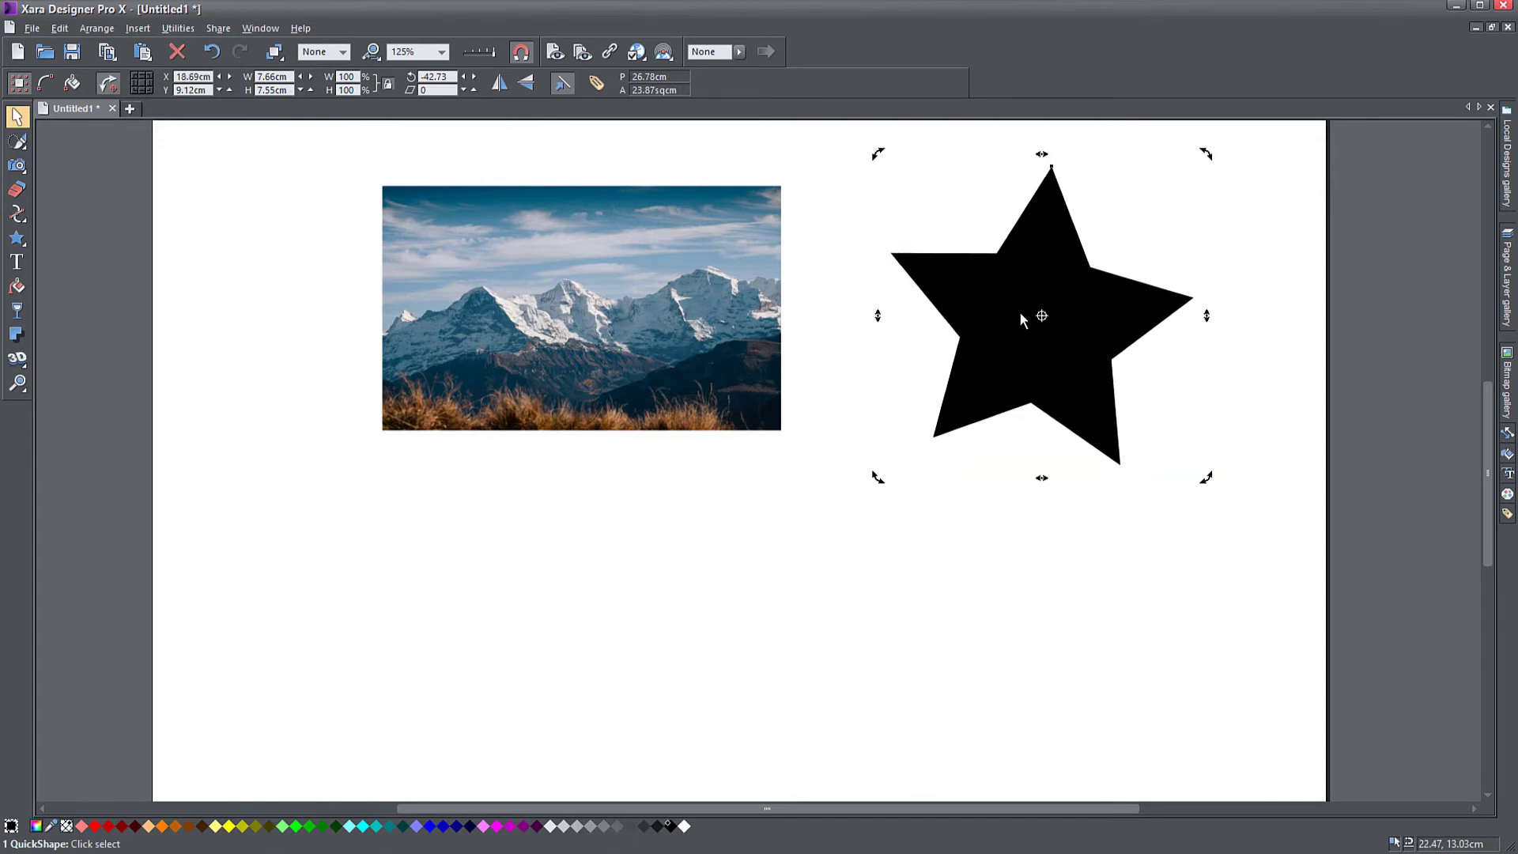
# Give the black star a Bitmap fill that uses the mountain photo
pyautogui.click(16, 289)
pyautogui.click(93, 83)
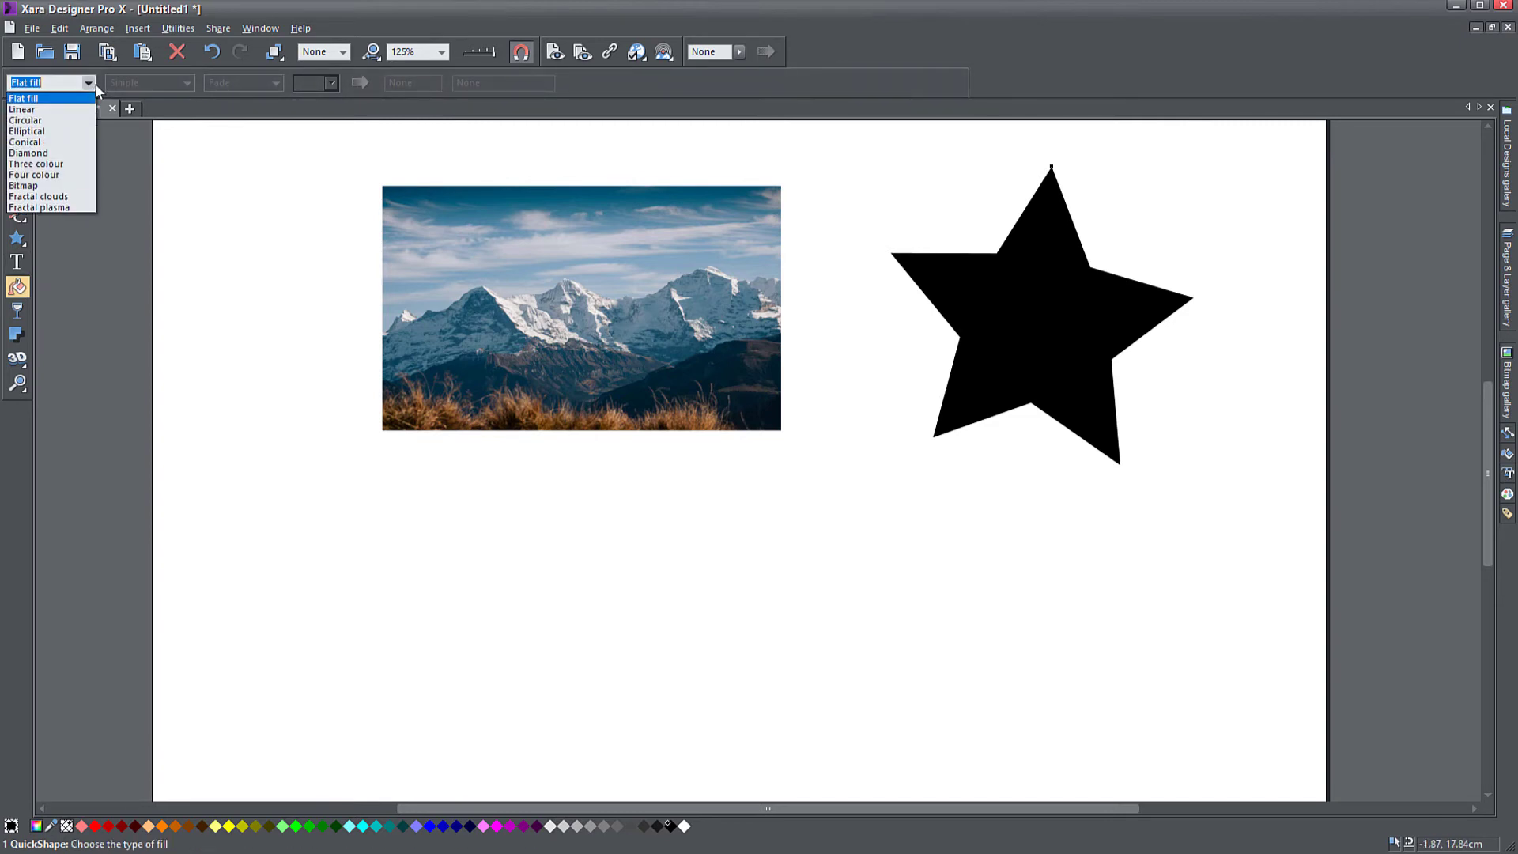
pyautogui.click(41, 186)
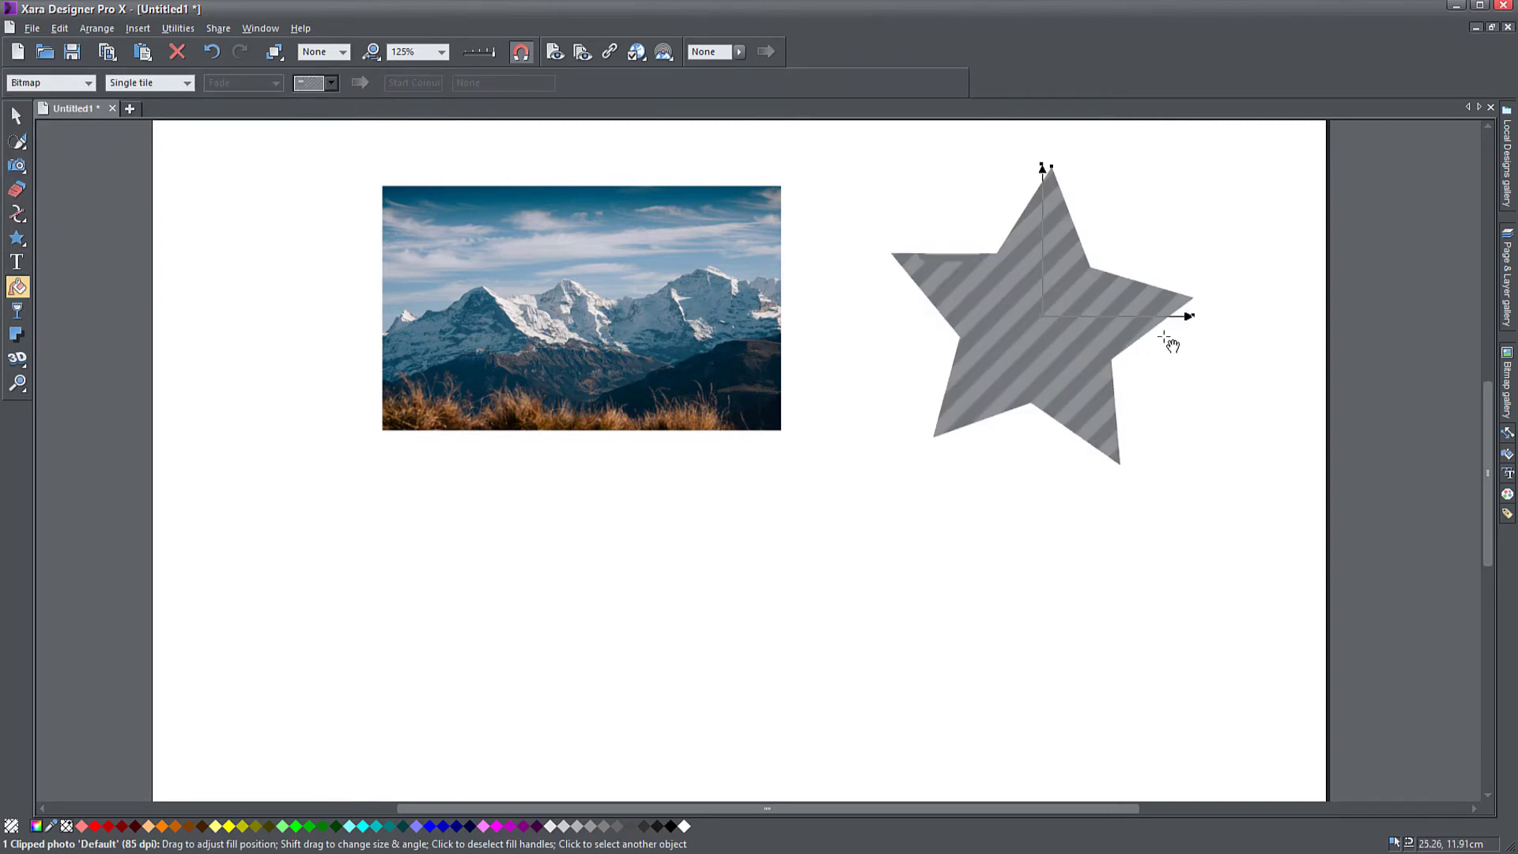
pyautogui.click(330, 84)
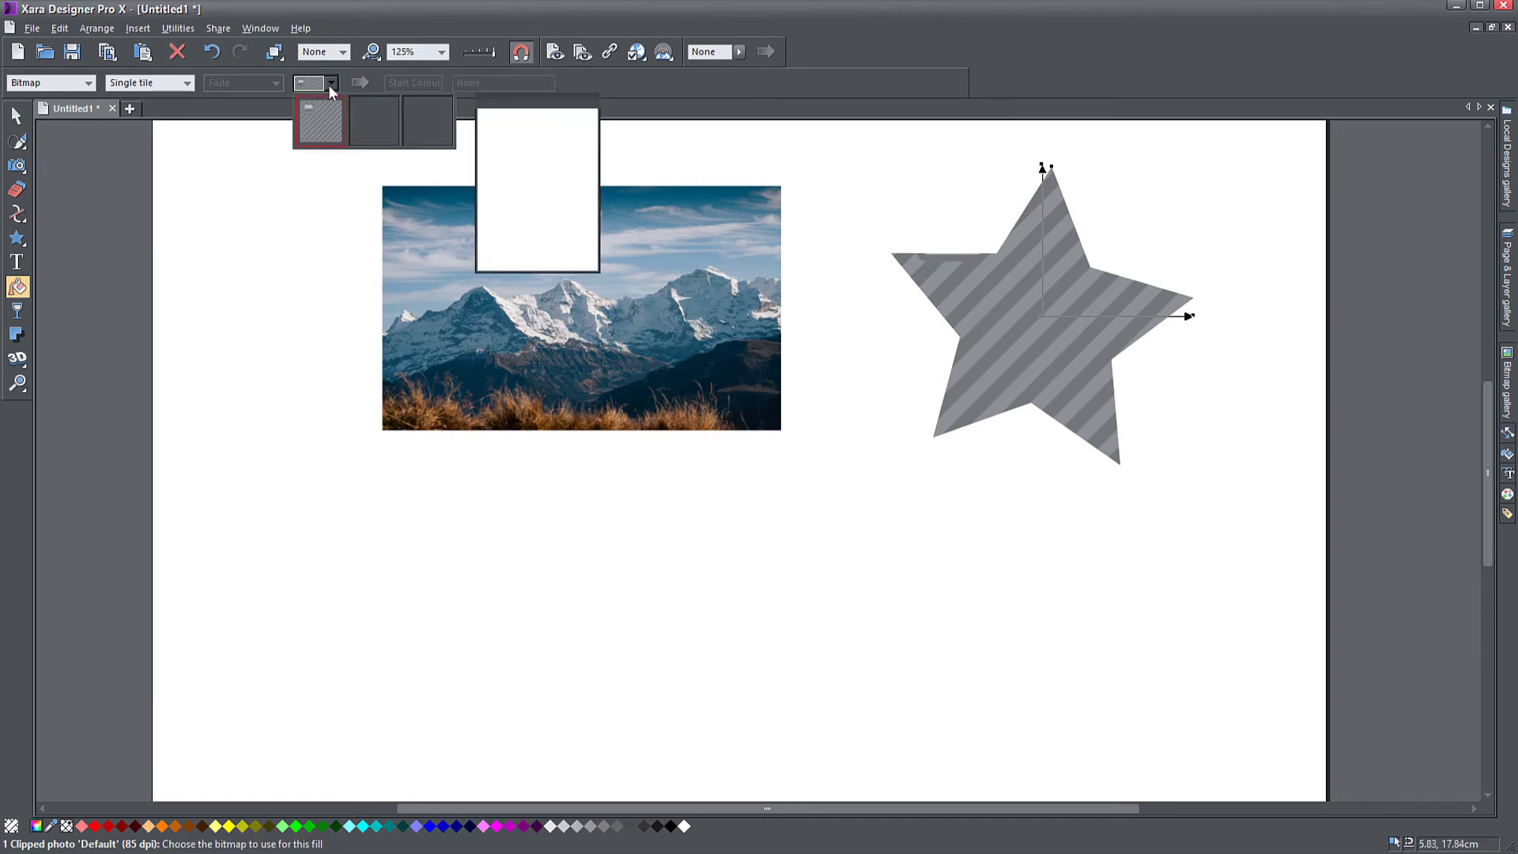
pyautogui.click(371, 123)
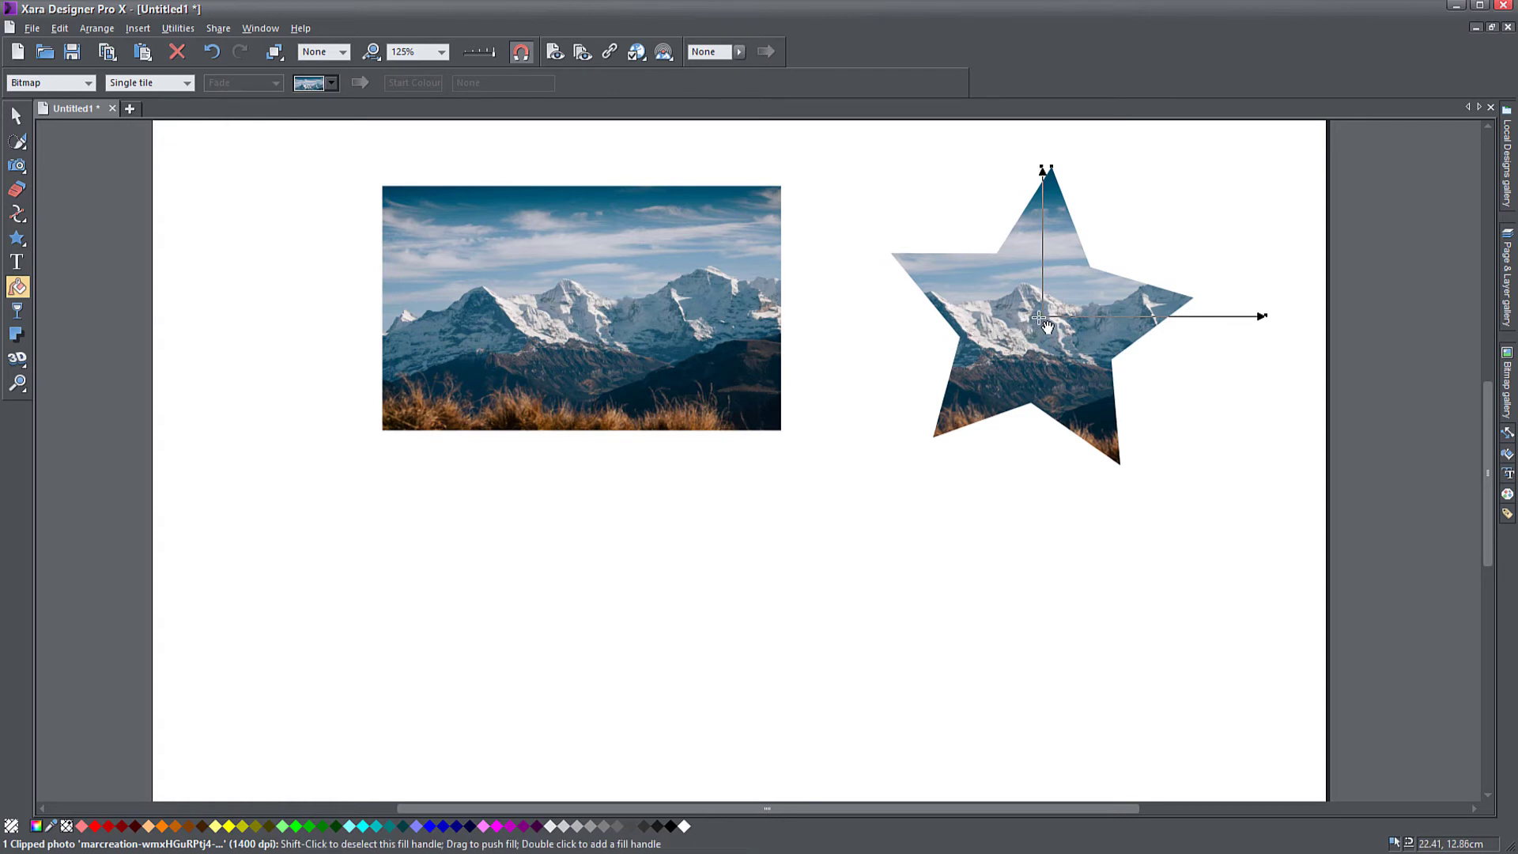
# Reposition the photo fill inside the star and enlarge it with a slight rotation
pyautogui.moveTo(1040, 318)
pyautogui.mouseDown()
pyautogui.moveTo(1067, 293)
pyautogui.moveTo(1004, 269)
pyautogui.moveTo(970, 298)
pyautogui.moveTo(1020, 289)
pyautogui.moveTo(1027, 324)
pyautogui.moveTo(1089, 317)
pyautogui.moveTo(1036, 316)
pyautogui.moveTo(1063, 313)
pyautogui.mouseUp()
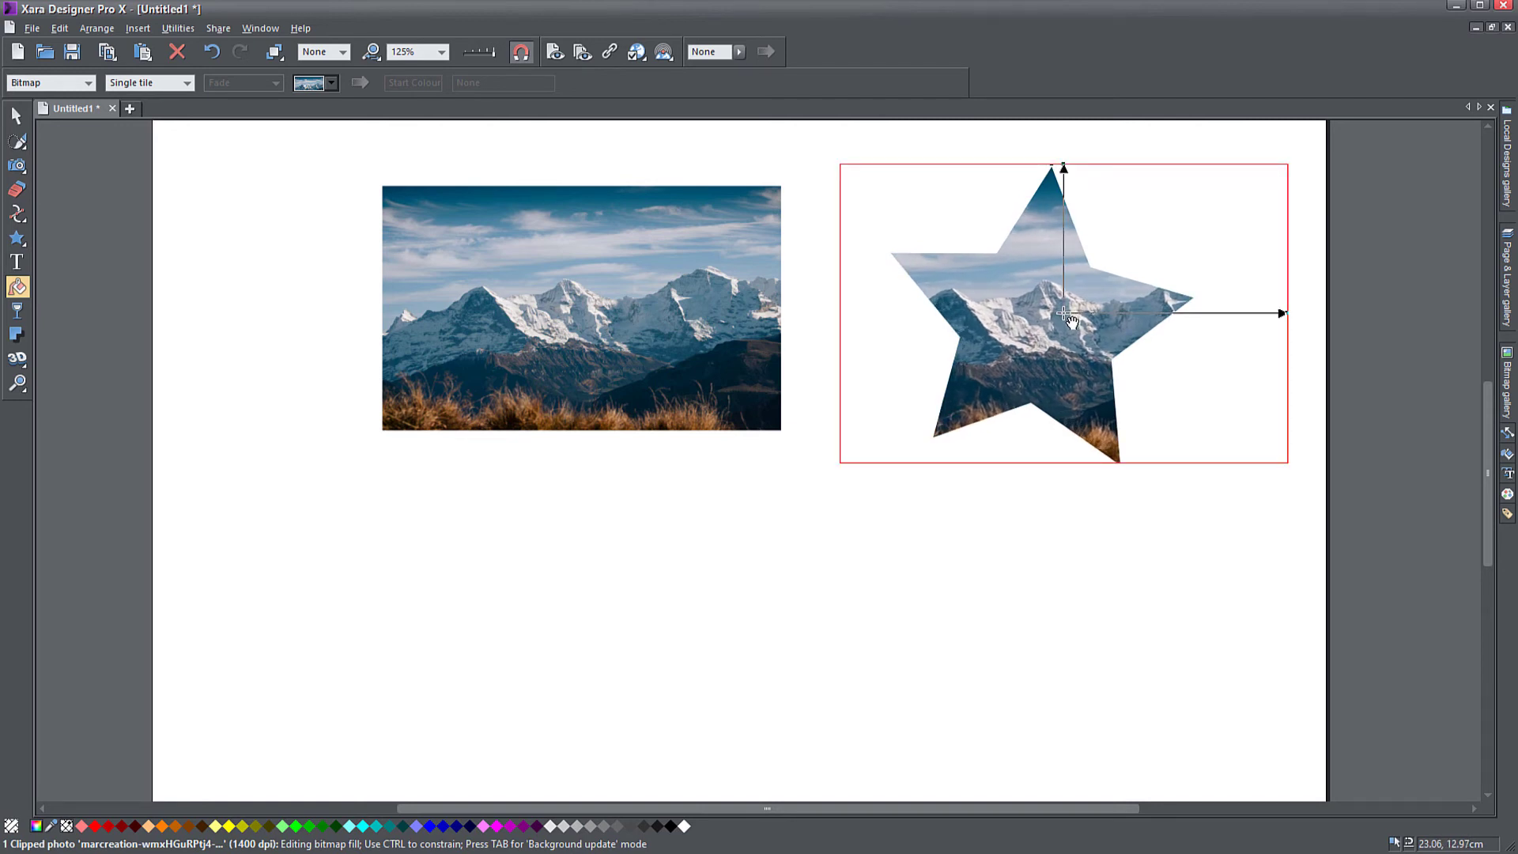
pyautogui.moveTo(1069, 319); pyautogui.dragTo(1063, 328)
pyautogui.moveTo(1284, 324); pyautogui.dragTo(1328, 315)
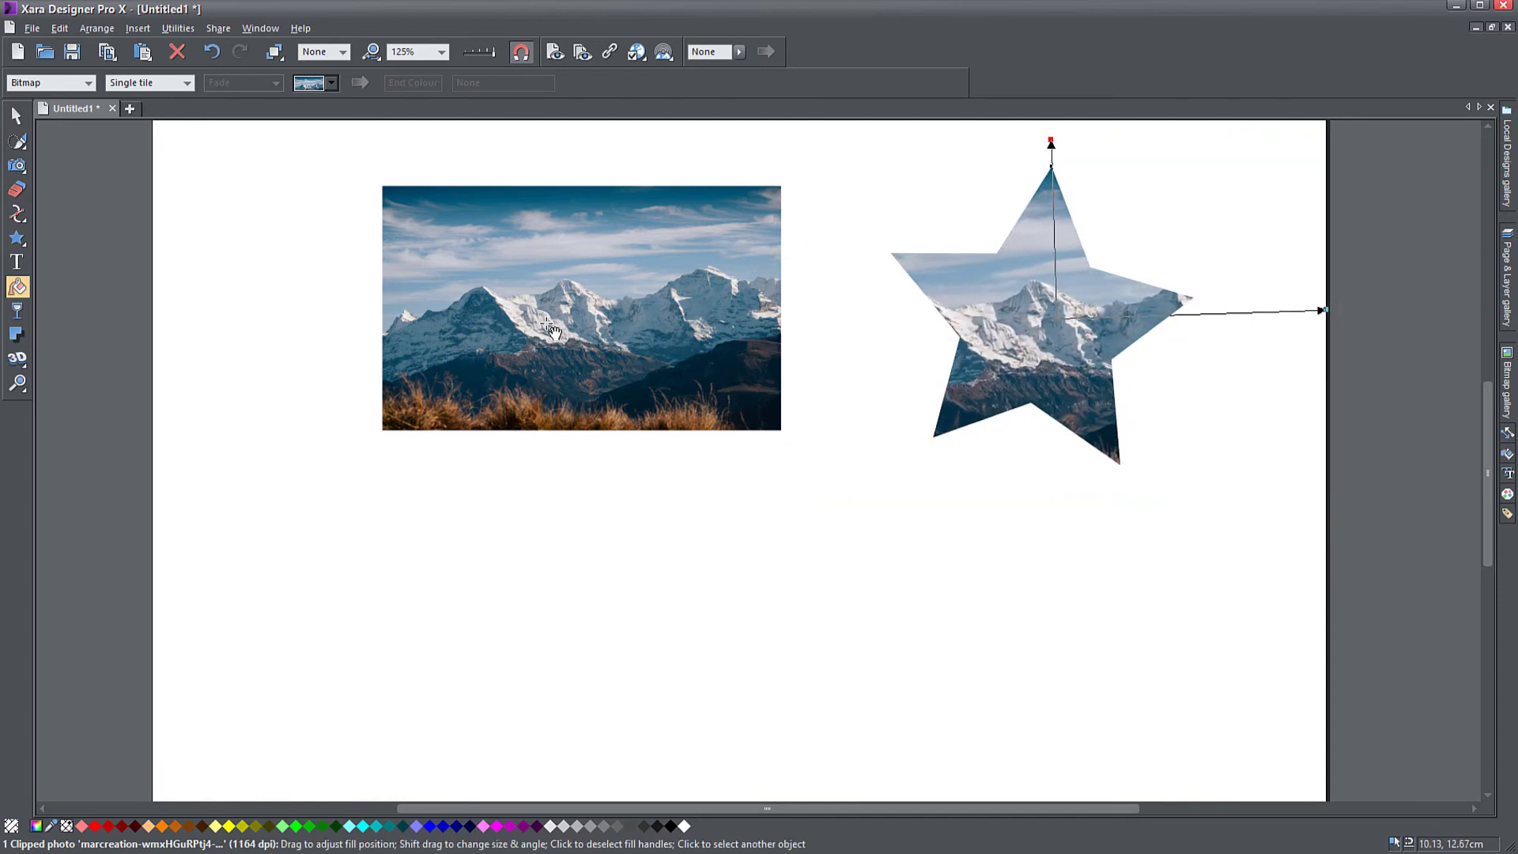
# Shift the photo fill within the rectangle to expose gaps at its edges, and give the rectangle a black 2pt outline
pyautogui.click(662, 369)
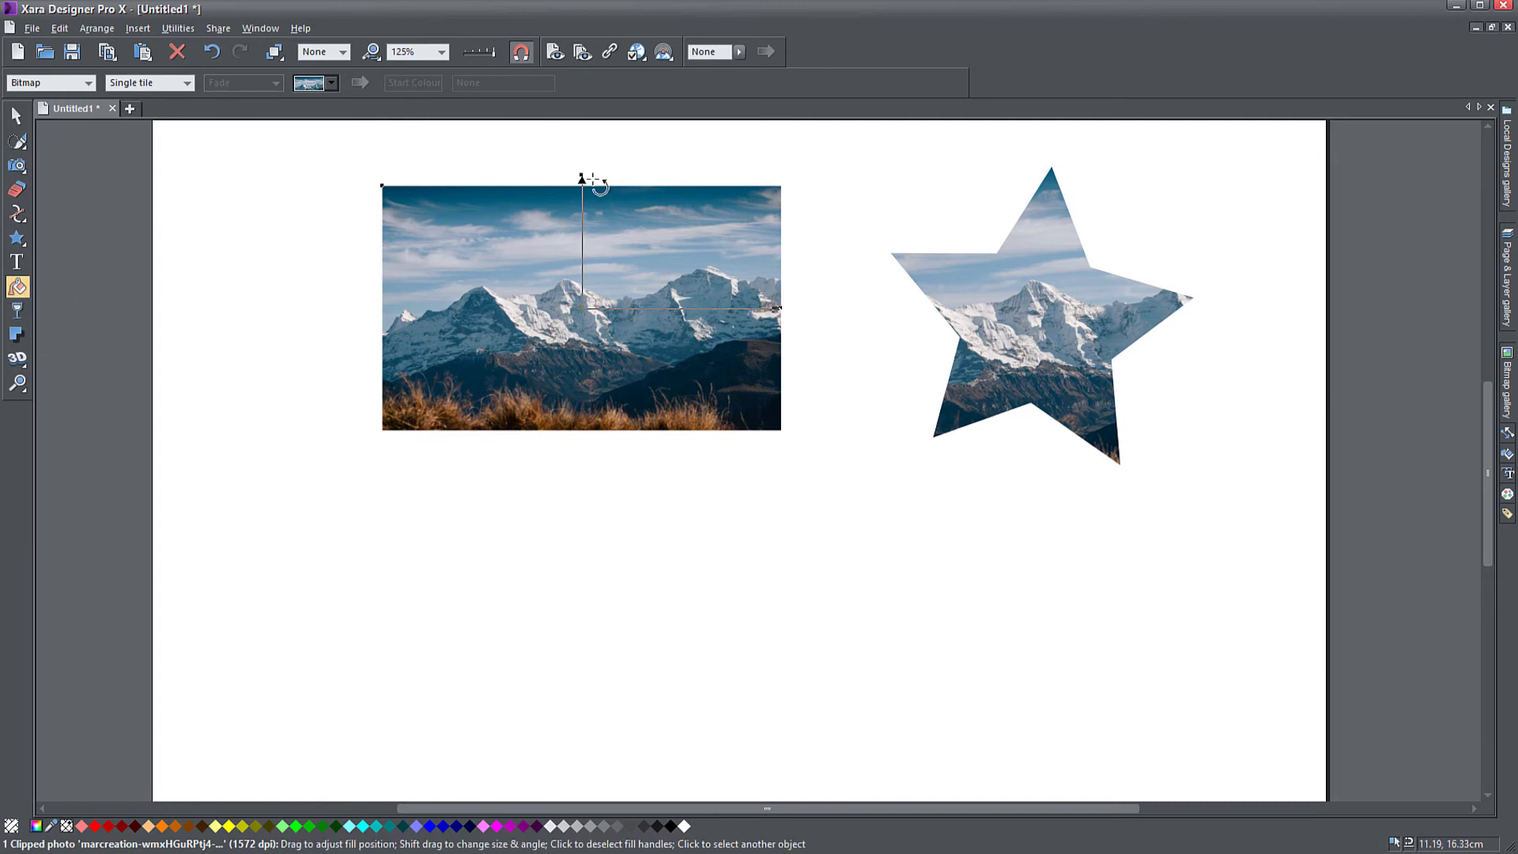
pyautogui.moveTo(588, 317)
pyautogui.mouseDown()
pyautogui.moveTo(598, 339)
pyautogui.moveTo(644, 273)
pyautogui.moveTo(546, 238)
pyautogui.moveTo(577, 332)
pyautogui.moveTo(617, 278)
pyautogui.moveTo(572, 285)
pyautogui.moveTo(581, 300)
pyautogui.mouseUp()
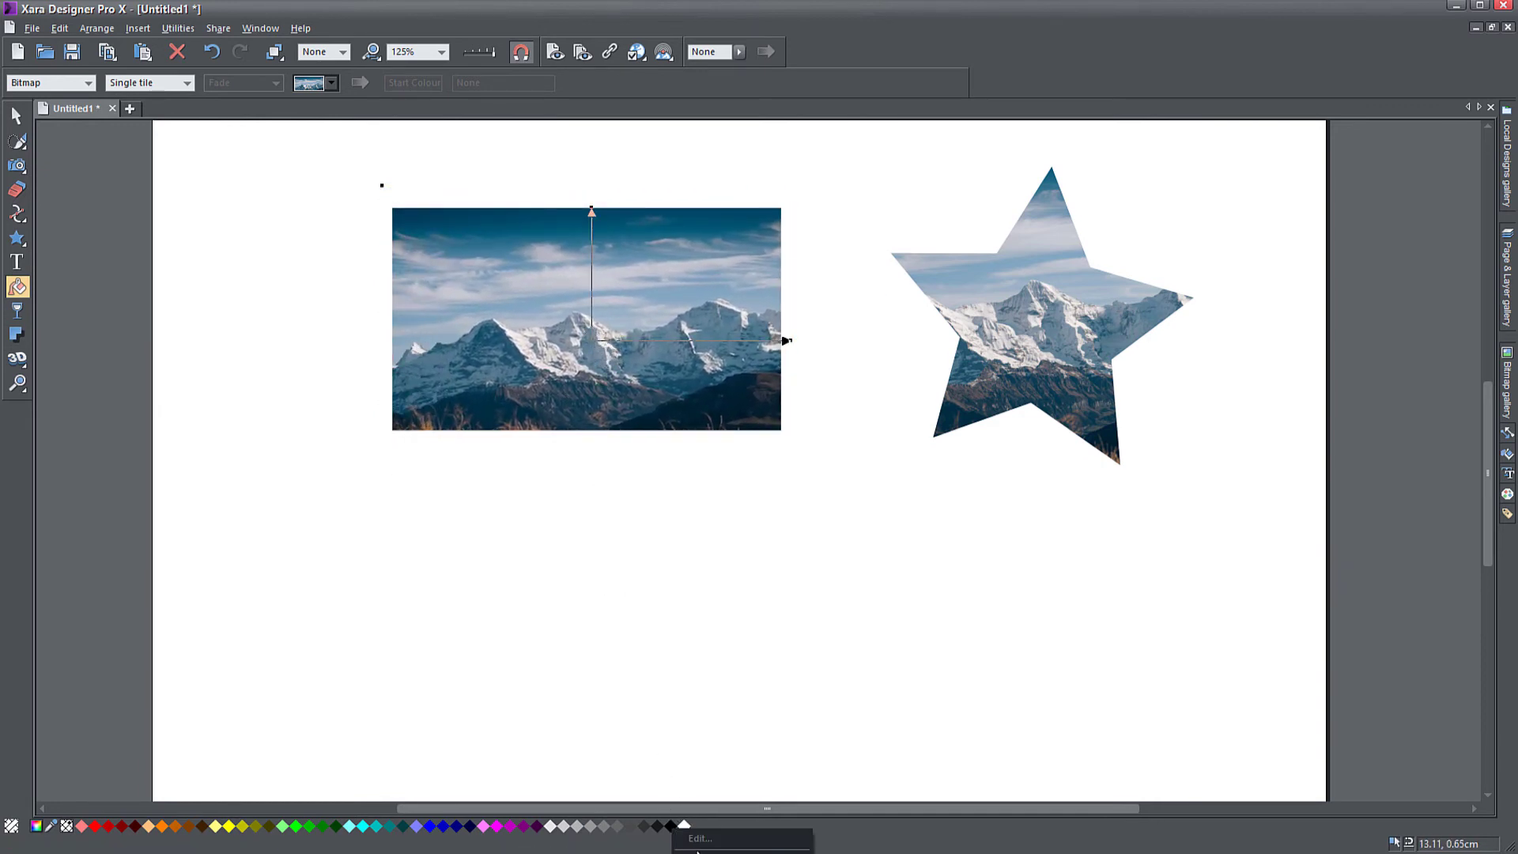
pyautogui.keyDown('shift'); pyautogui.click(671, 827); pyautogui.keyUp('shift')
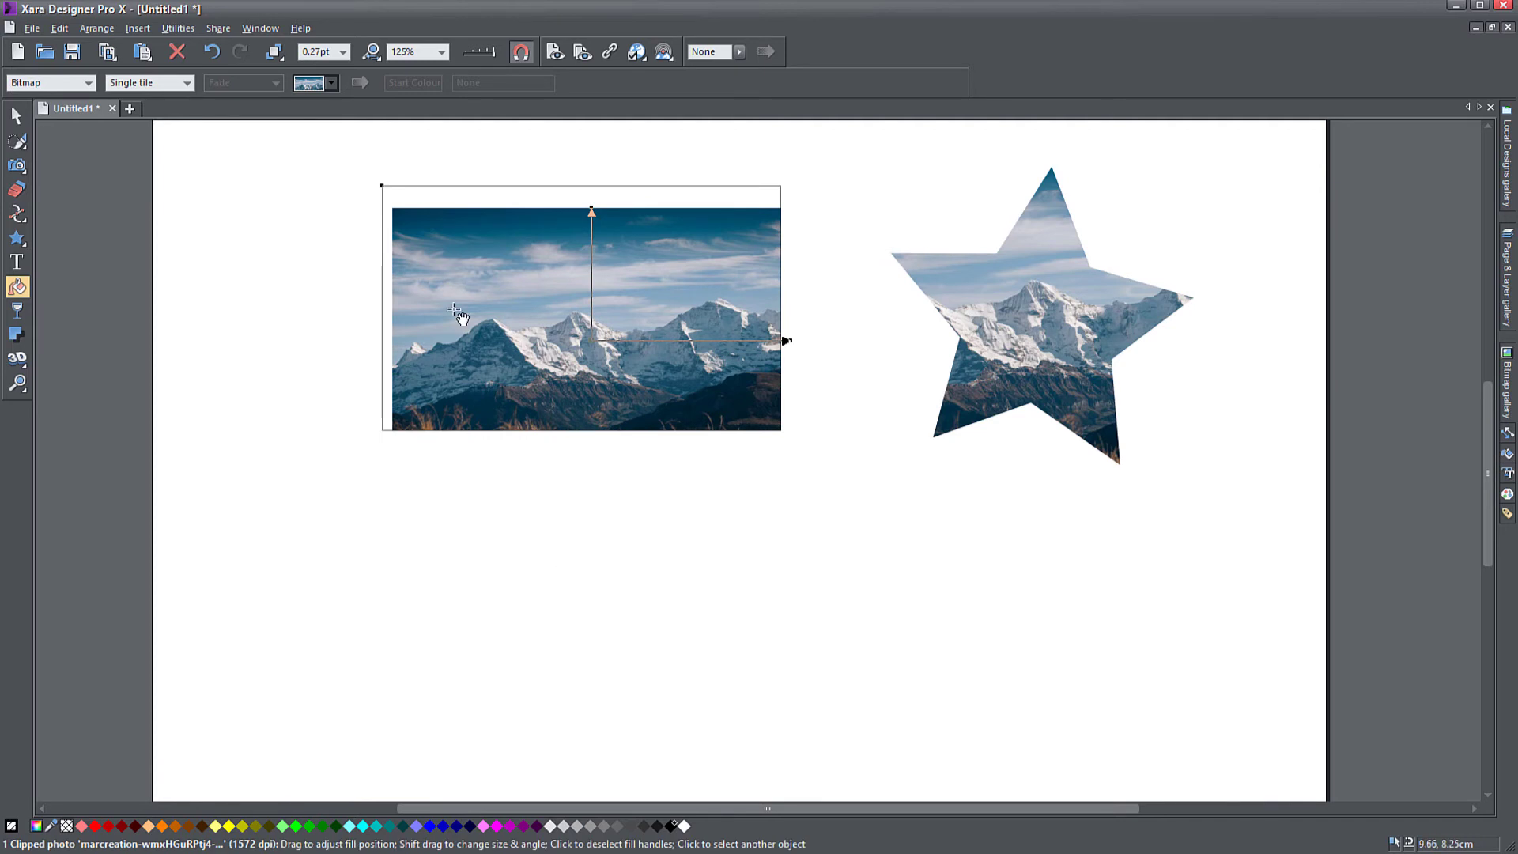
pyautogui.click(343, 52)
pyautogui.click(308, 133)
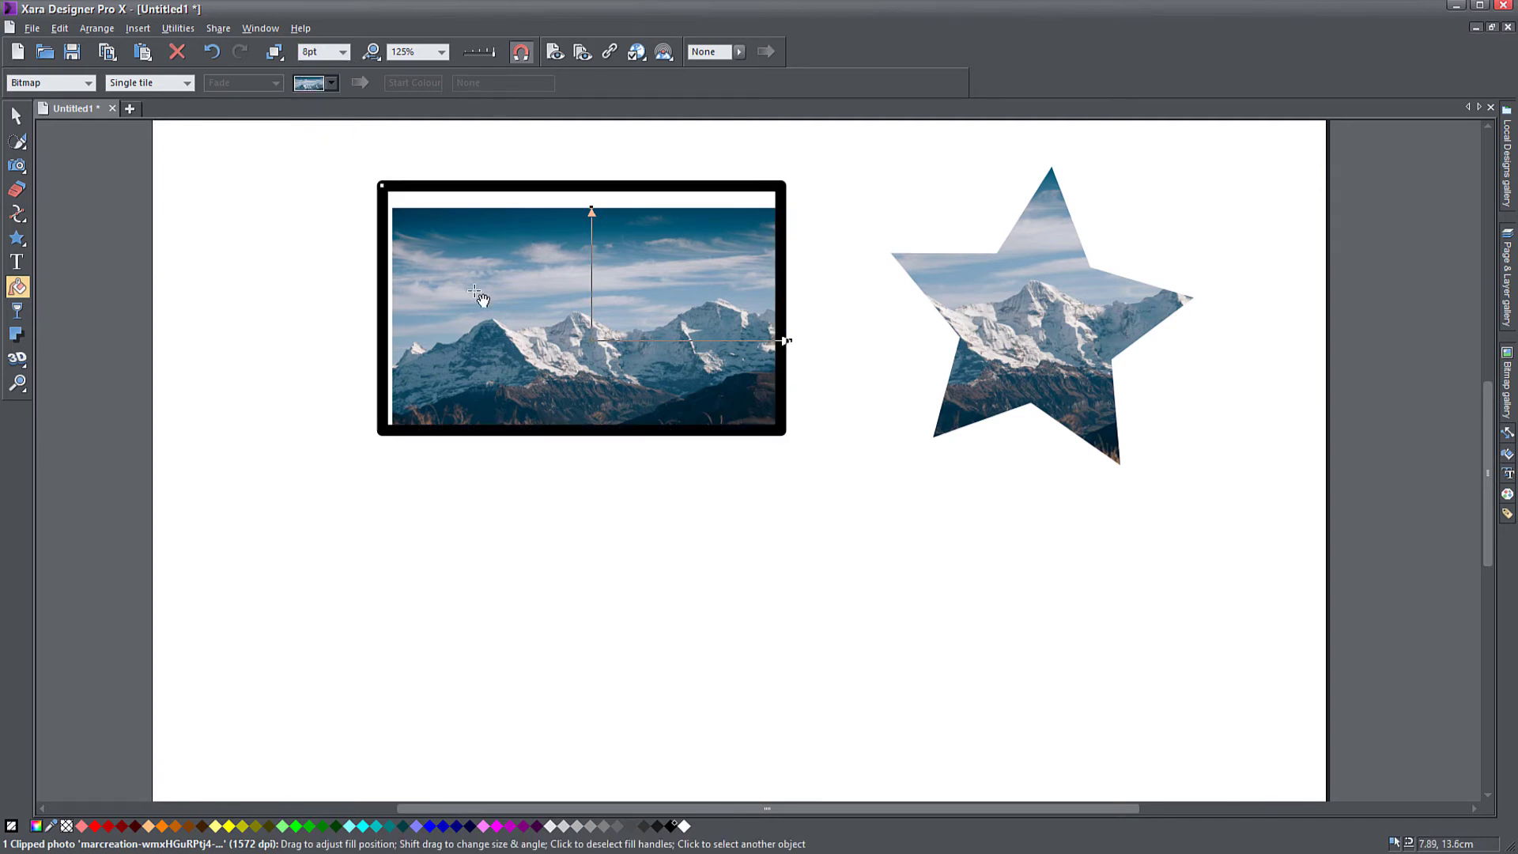
pyautogui.click(343, 52)
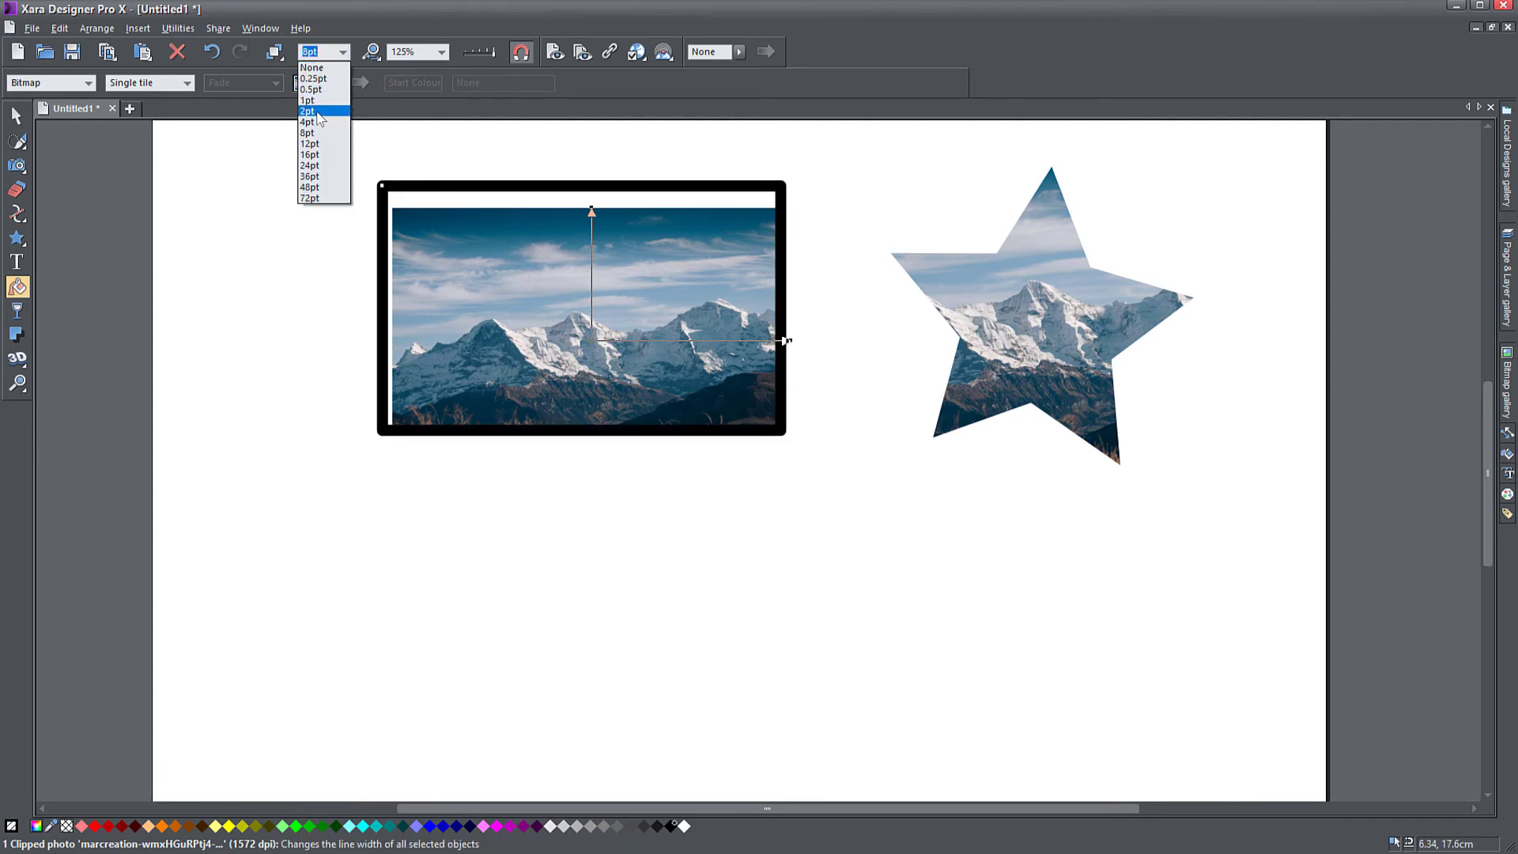
pyautogui.click(316, 119)
# Move, enlarge and slightly rotate the photo fill inside the outlined rectangle so it covers the whole frame
pyautogui.scroll(3, 518, 251)
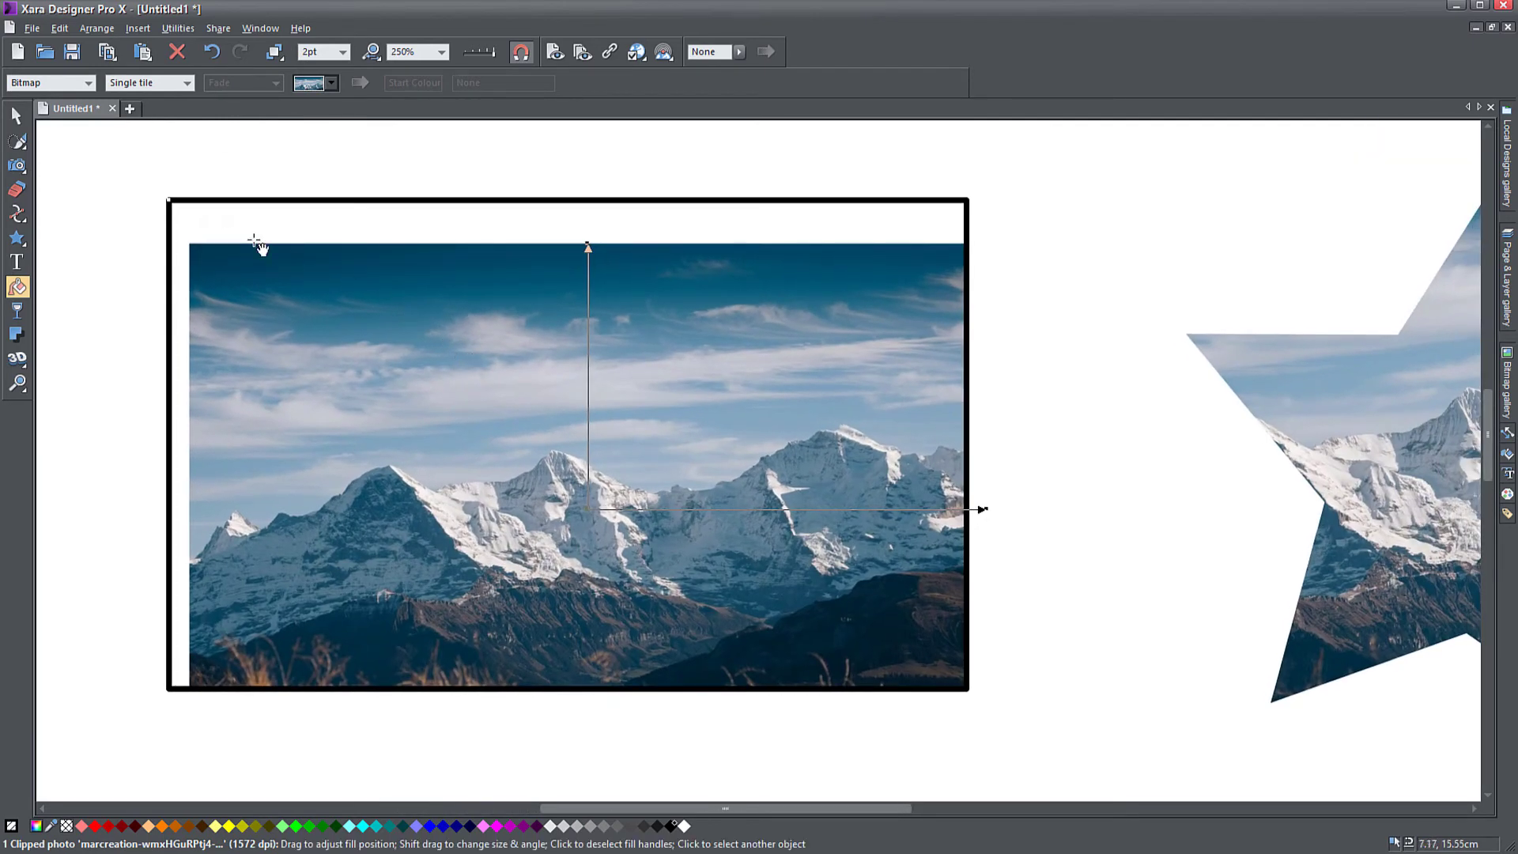
pyautogui.moveTo(589, 513); pyautogui.dragTo(592, 438)
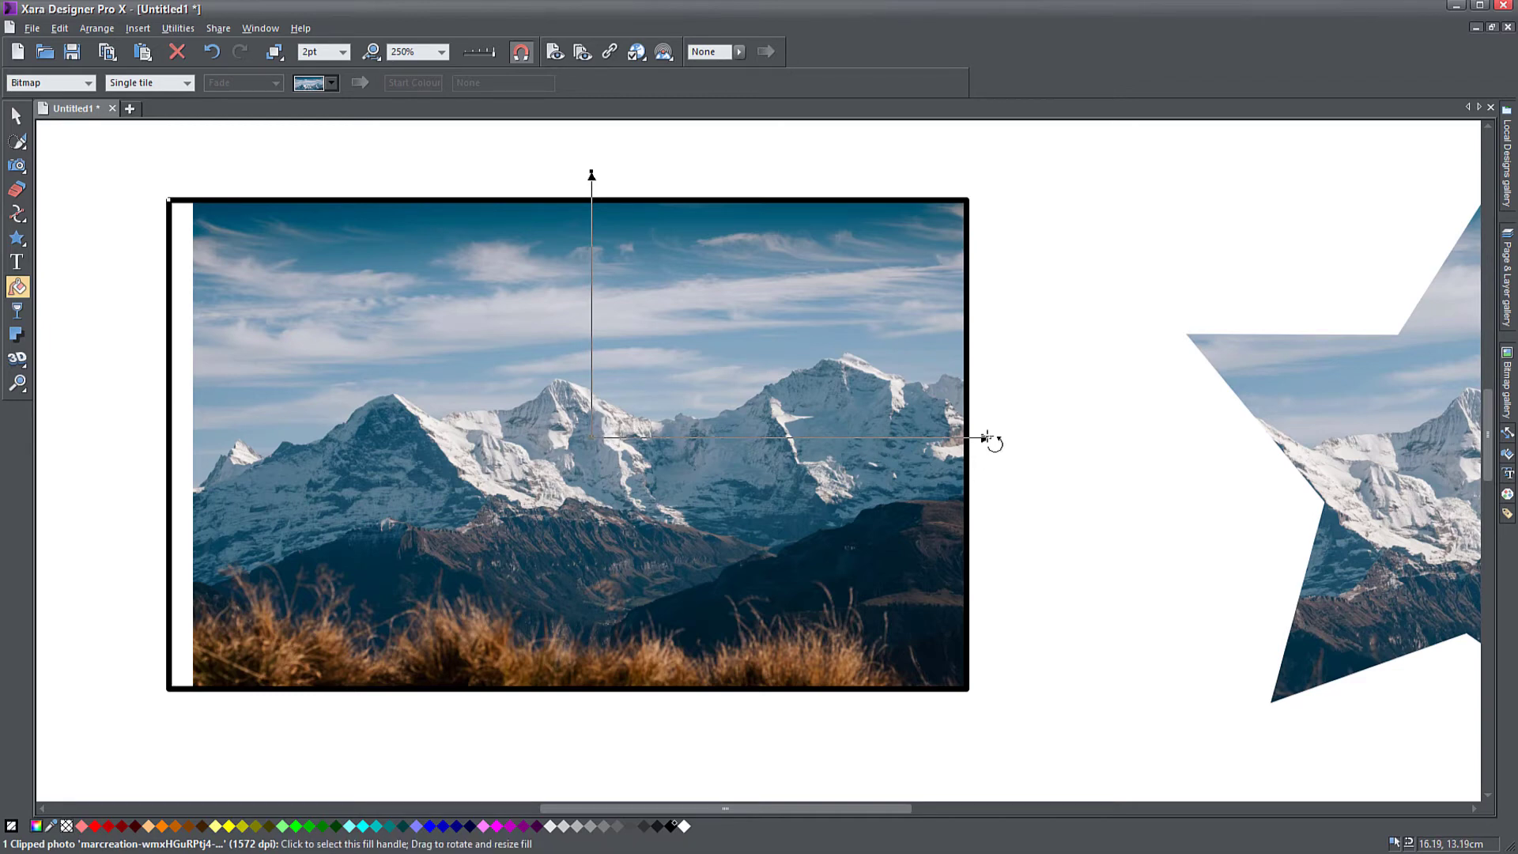
pyautogui.moveTo(985, 437); pyautogui.dragTo(1080, 453)
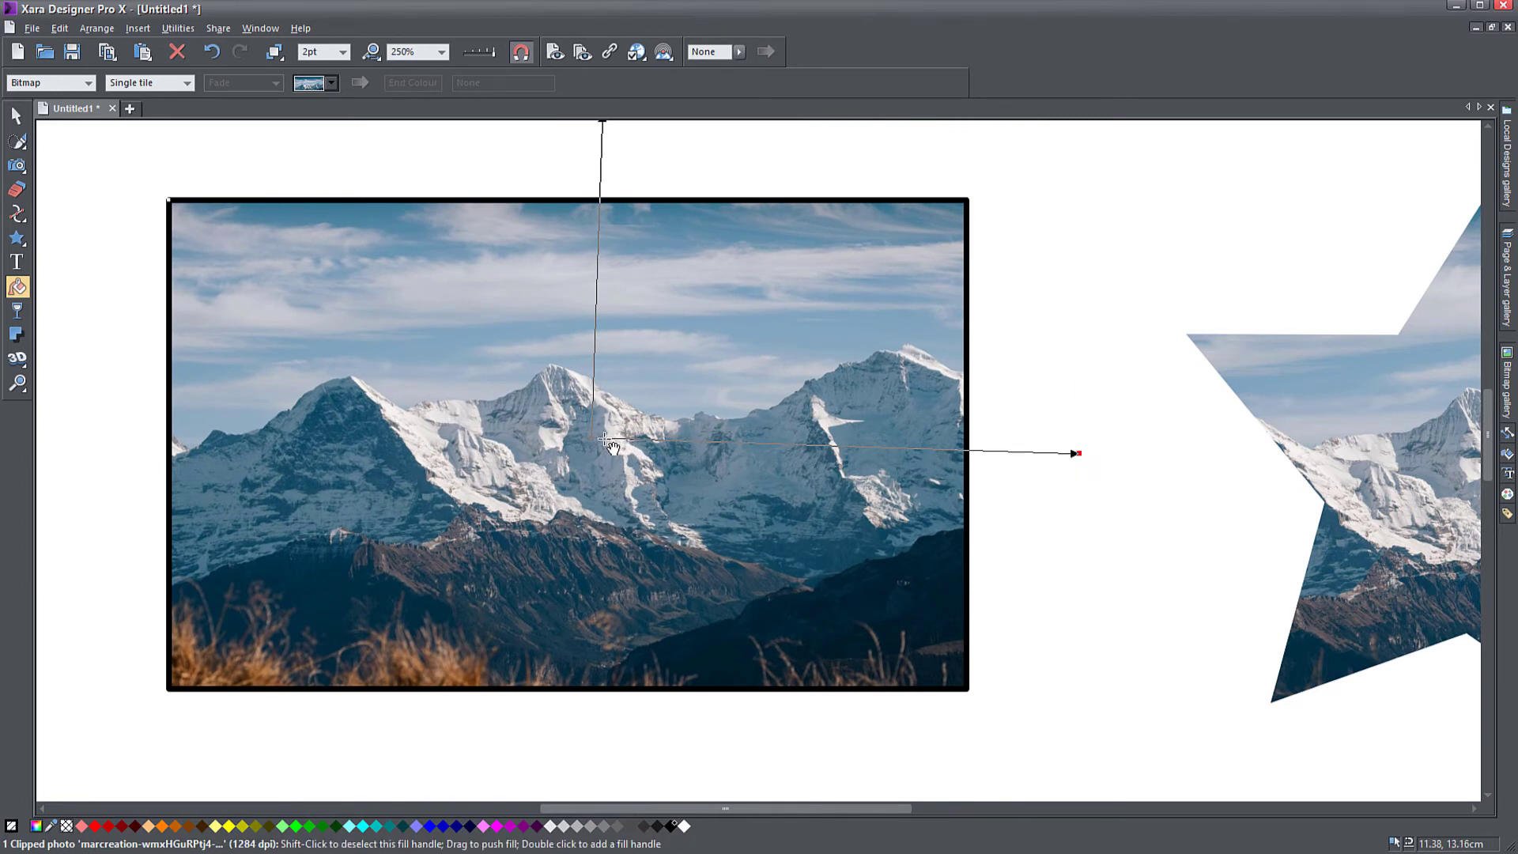
pyautogui.moveTo(588, 440); pyautogui.dragTo(588, 444)
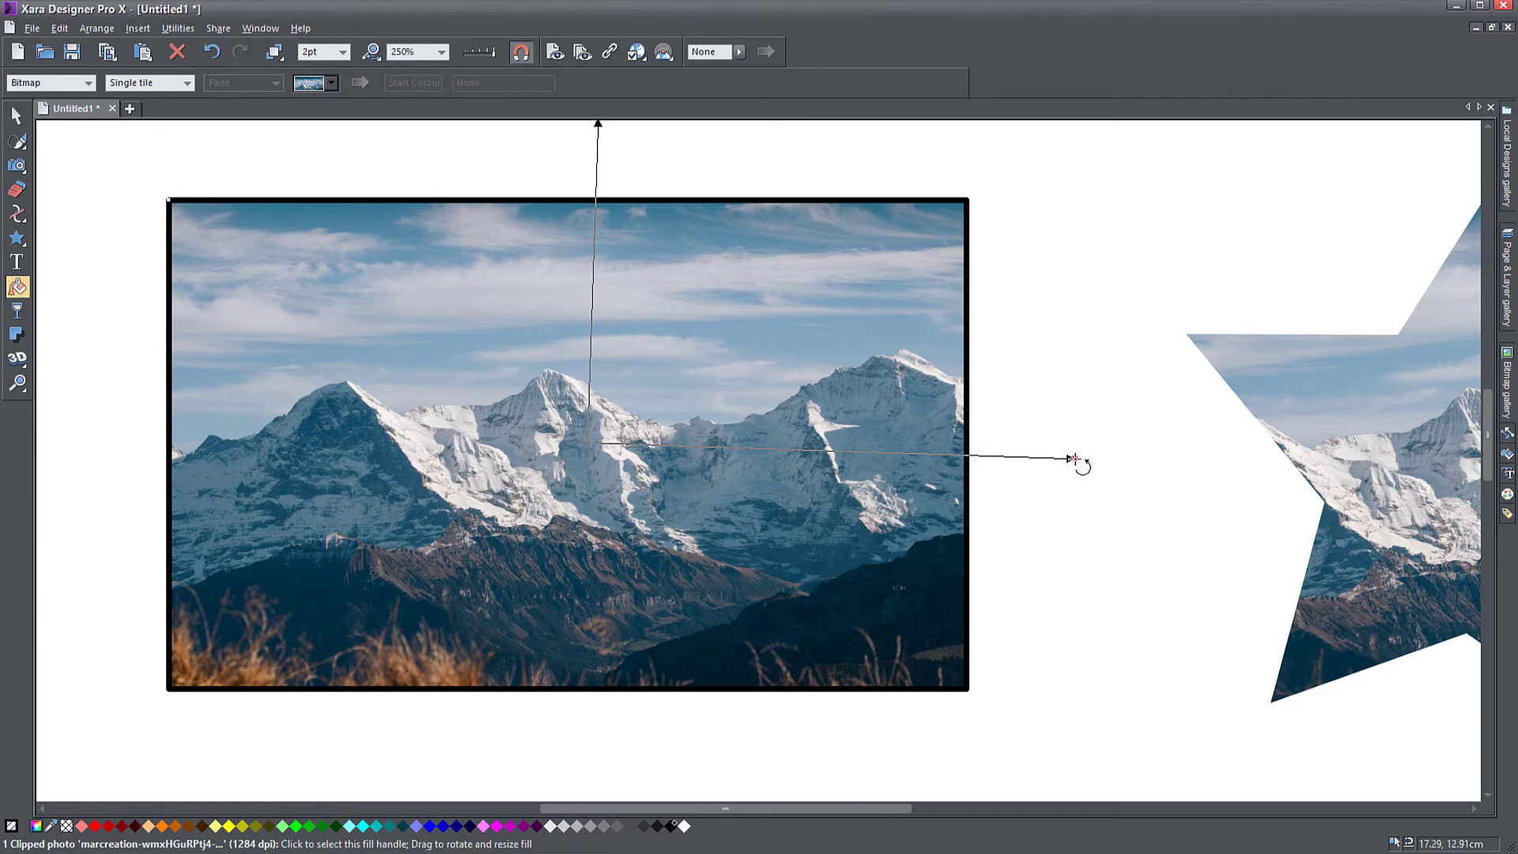
pyautogui.moveTo(1075, 463); pyautogui.dragTo(1028, 455)
pyautogui.moveTo(592, 448)
pyautogui.mouseDown()
pyautogui.moveTo(813, 417)
pyautogui.moveTo(604, 436)
pyautogui.mouseUp()
pyautogui.scroll(-2, 604, 439)
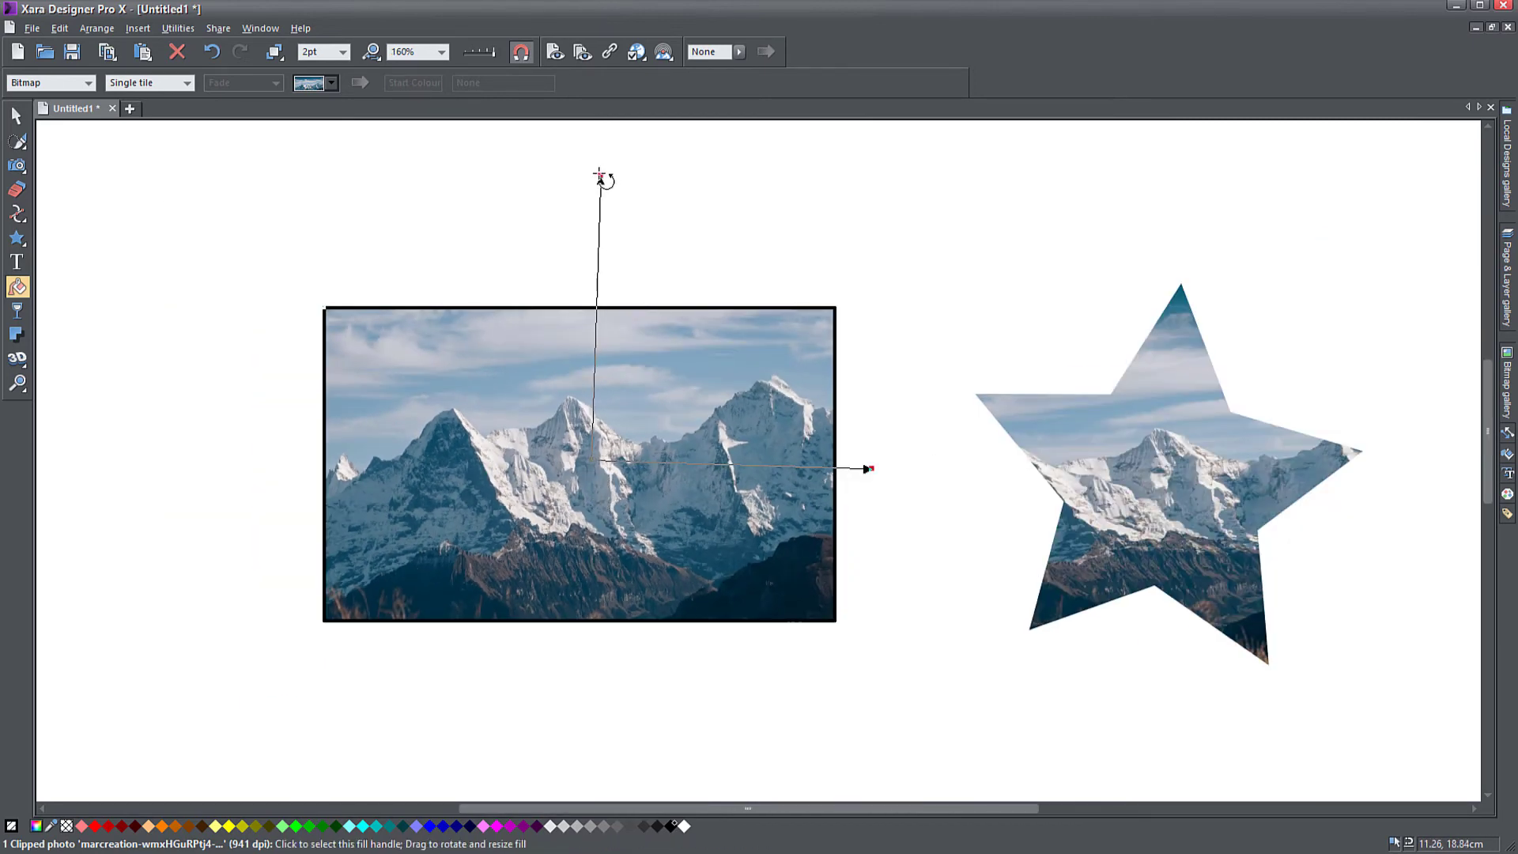
# Shrink the rectangle's photo fill and shift it so blank gaps remain along the rectangle's left and bottom edges
pyautogui.moveTo(603, 179); pyautogui.dragTo(596, 235)
pyautogui.moveTo(580, 482); pyautogui.dragTo(748, 507)
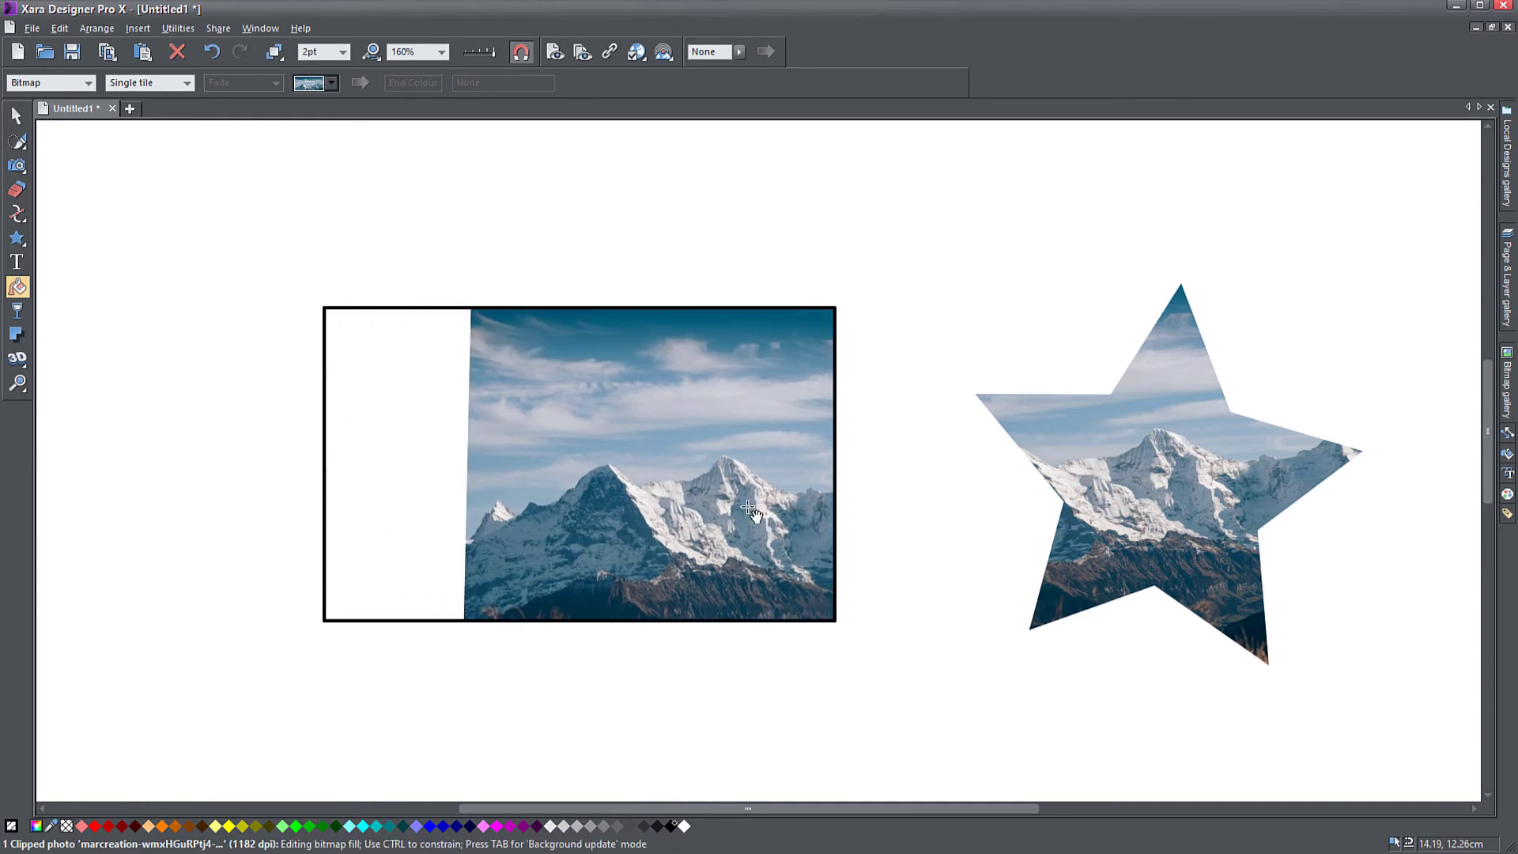
pyautogui.moveTo(733, 583); pyautogui.dragTo(761, 446)
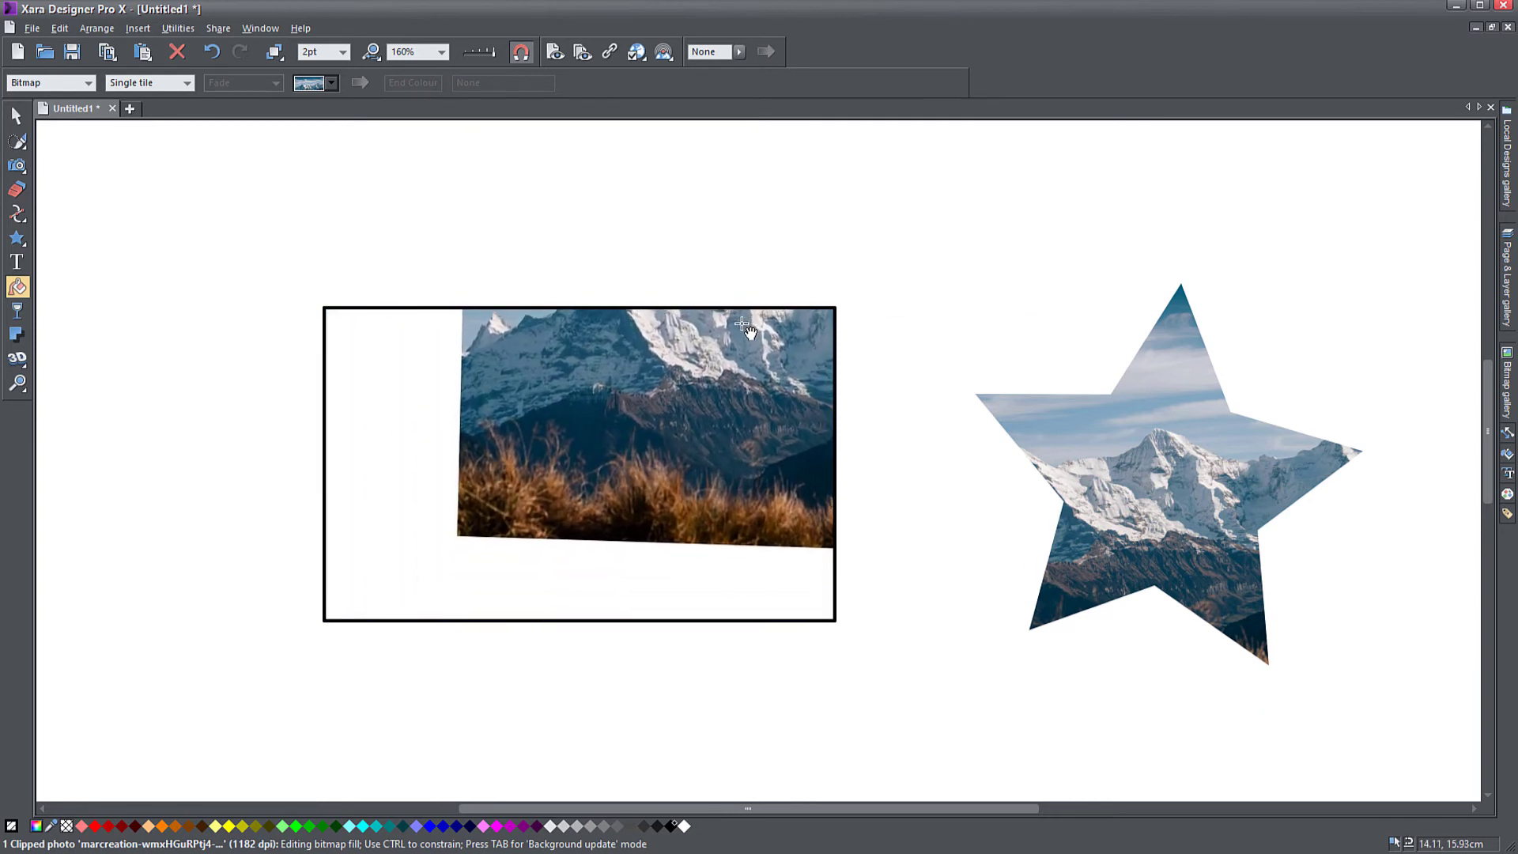
pyautogui.moveTo(742, 324)
pyautogui.mouseDown()
pyautogui.moveTo(736, 340)
pyautogui.moveTo(716, 316)
pyautogui.mouseUp()
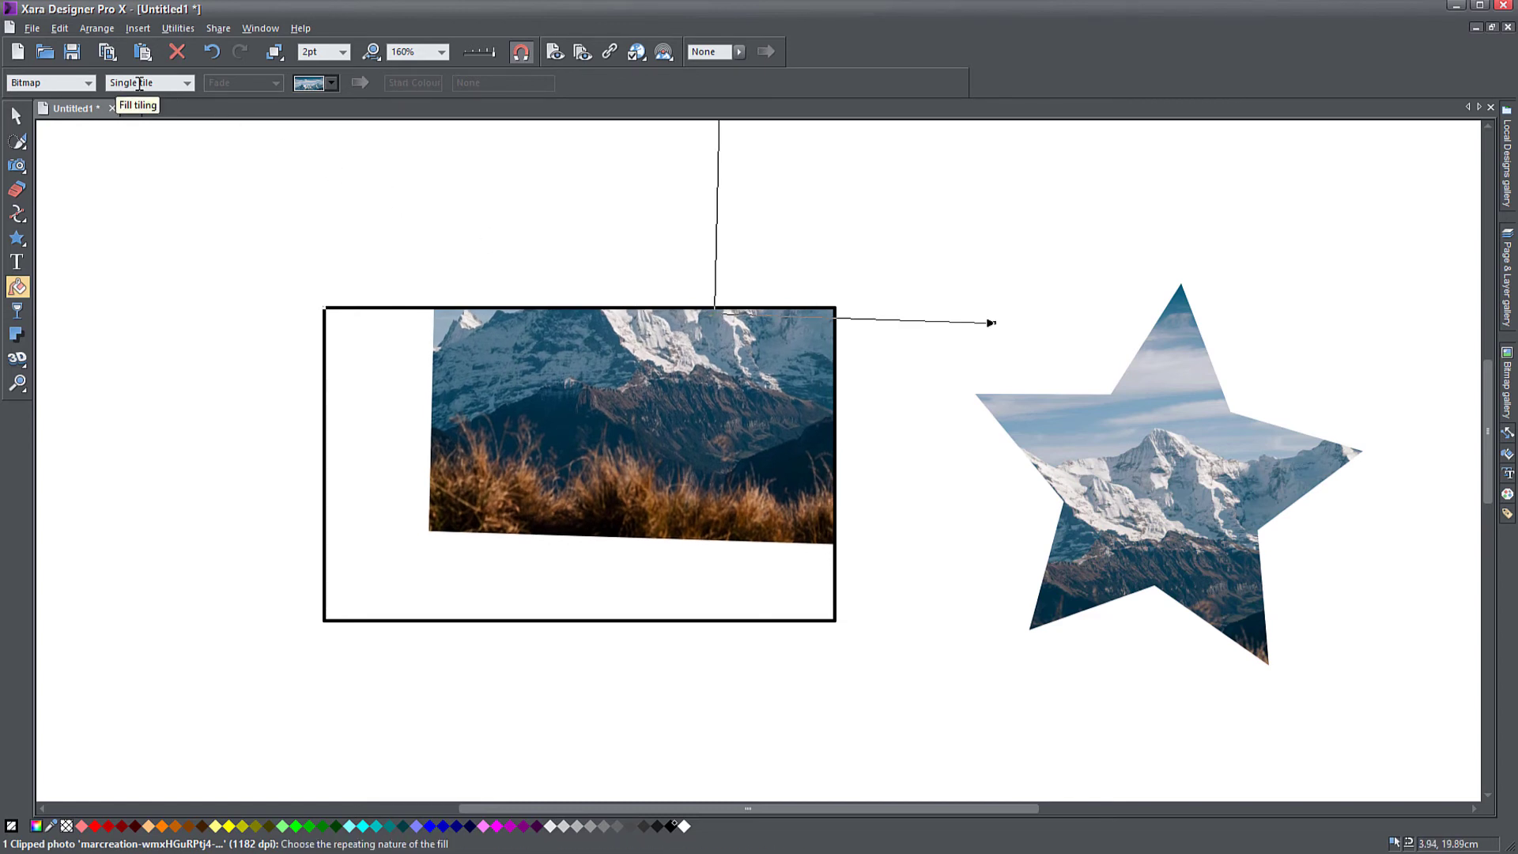
# Switch the rectangle's fill tiling to Repeating tile, then shrink and reposition the photo so multiple copies fill the frame
pyautogui.click(187, 83)
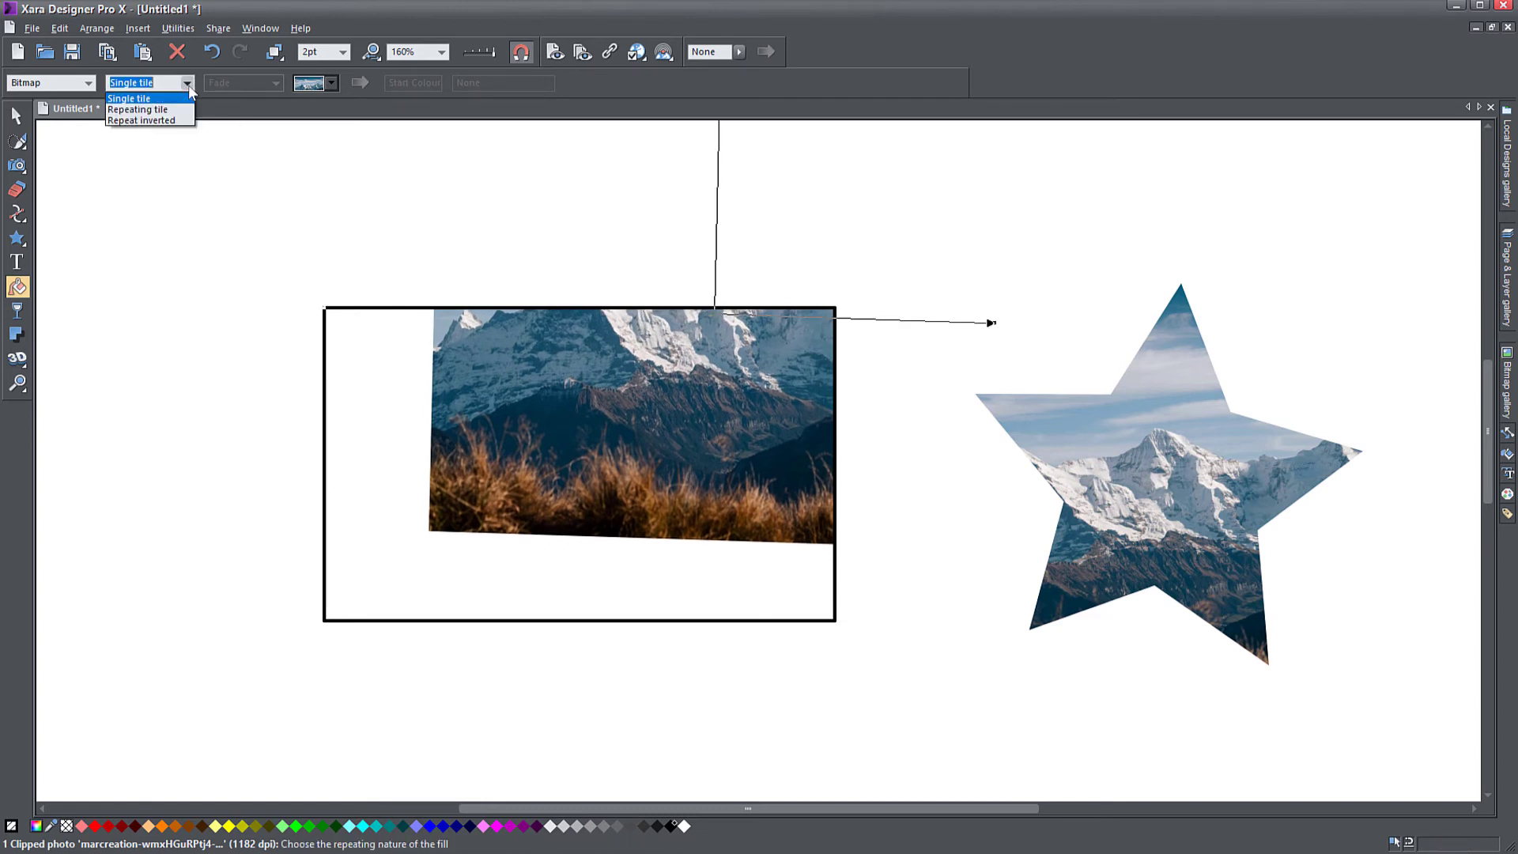
pyautogui.click(174, 110)
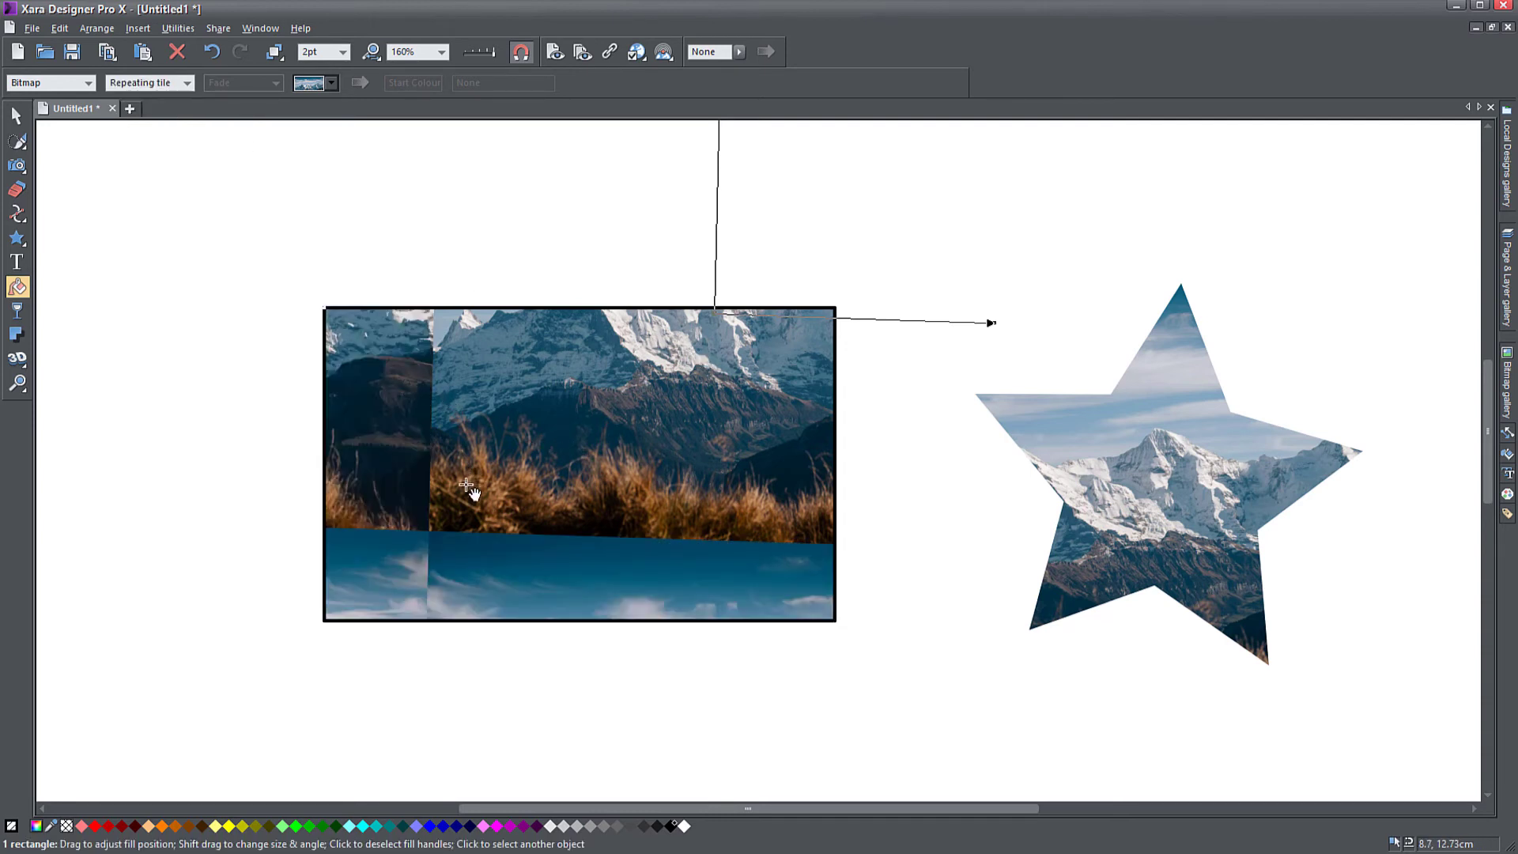
pyautogui.moveTo(467, 484); pyautogui.dragTo(560, 274)
pyautogui.moveTo(556, 352); pyautogui.dragTo(626, 429)
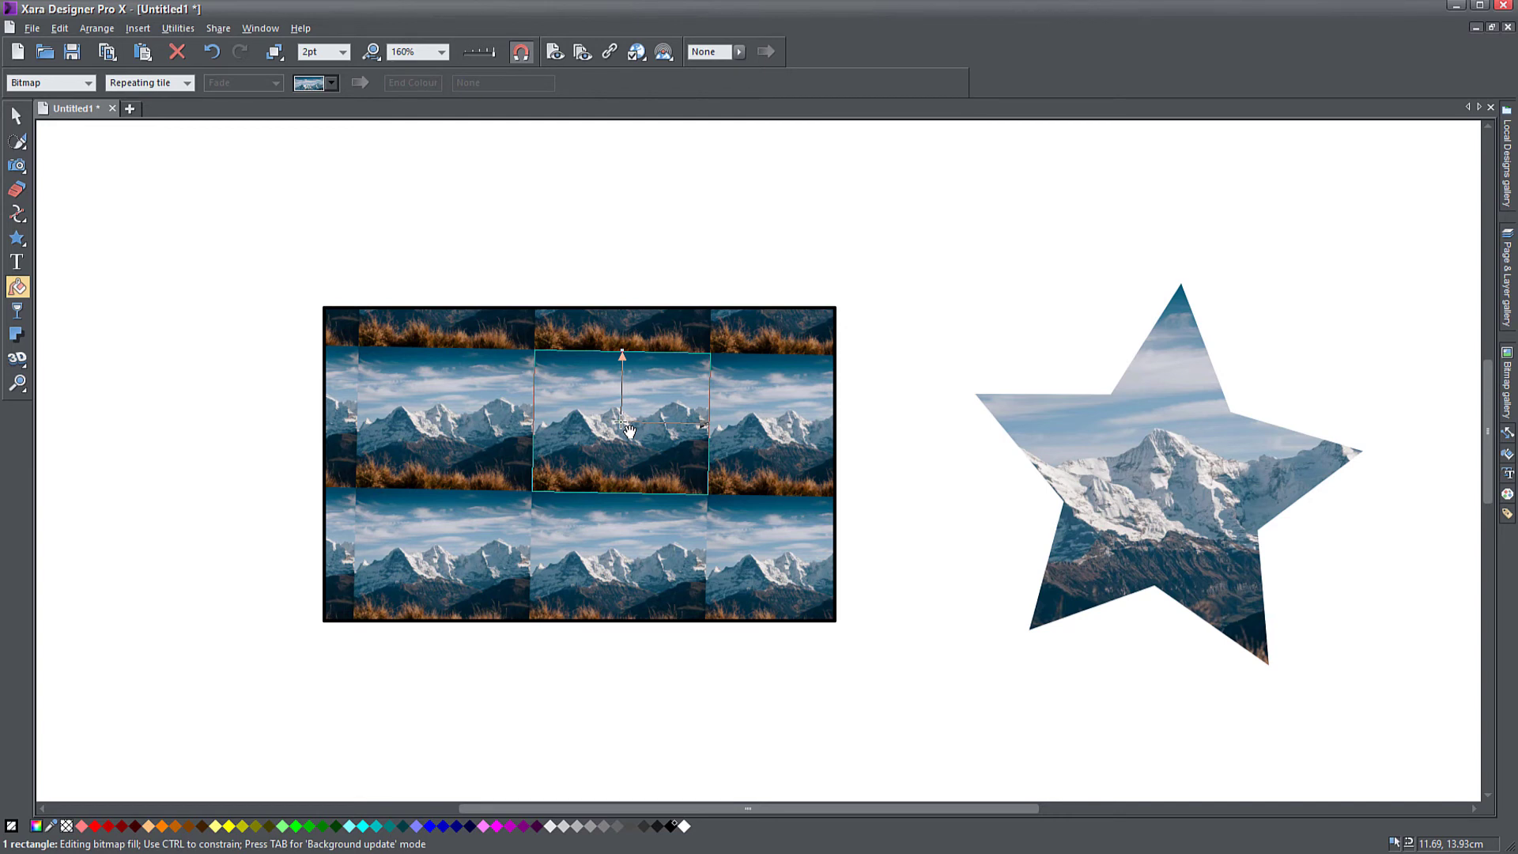
pyautogui.click(622, 424)
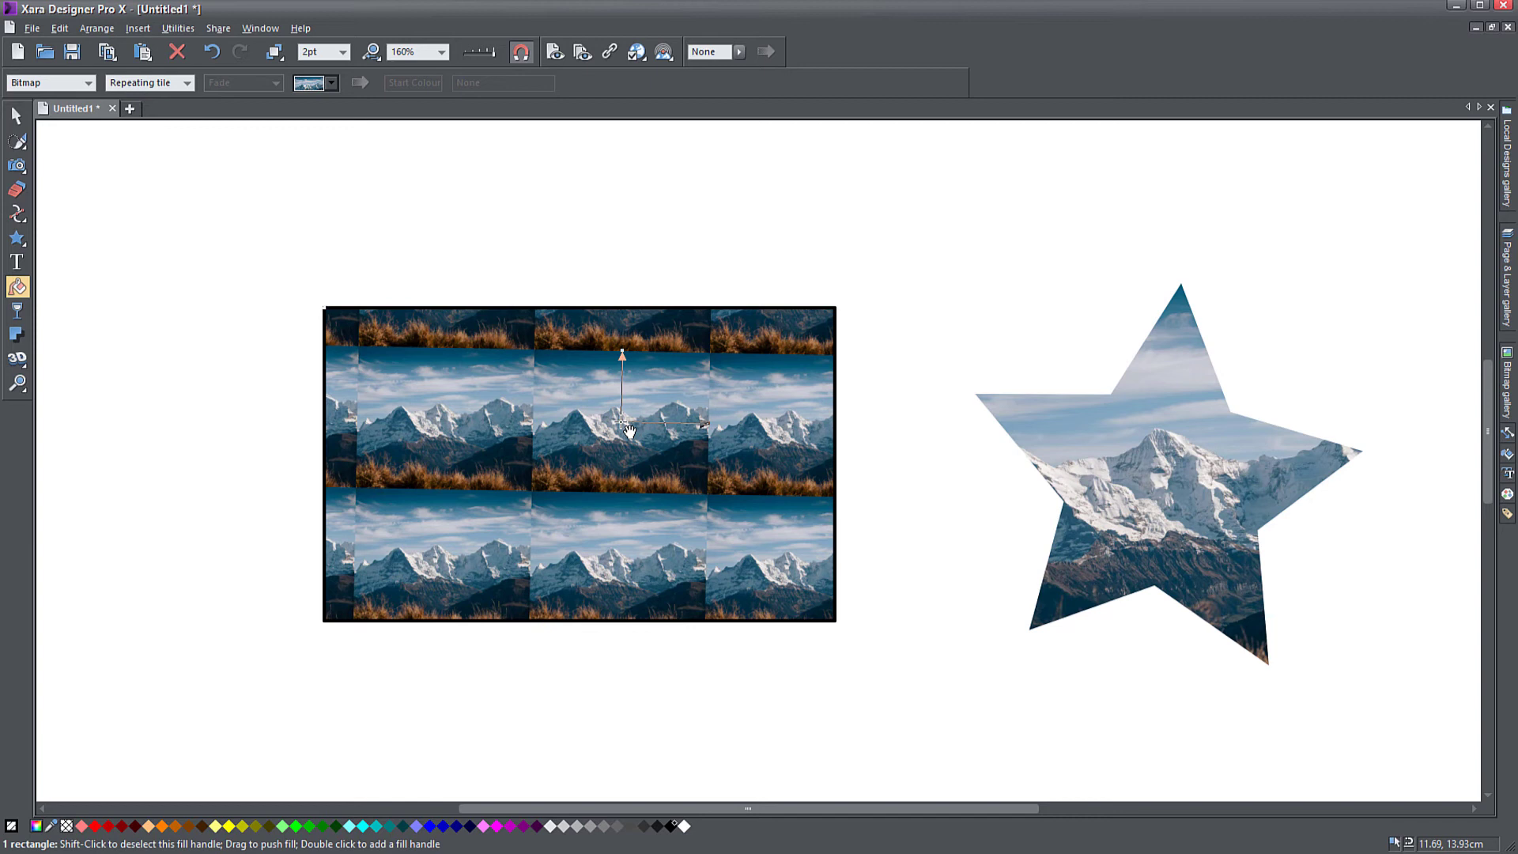
pyautogui.moveTo(628, 429); pyautogui.dragTo(584, 420)
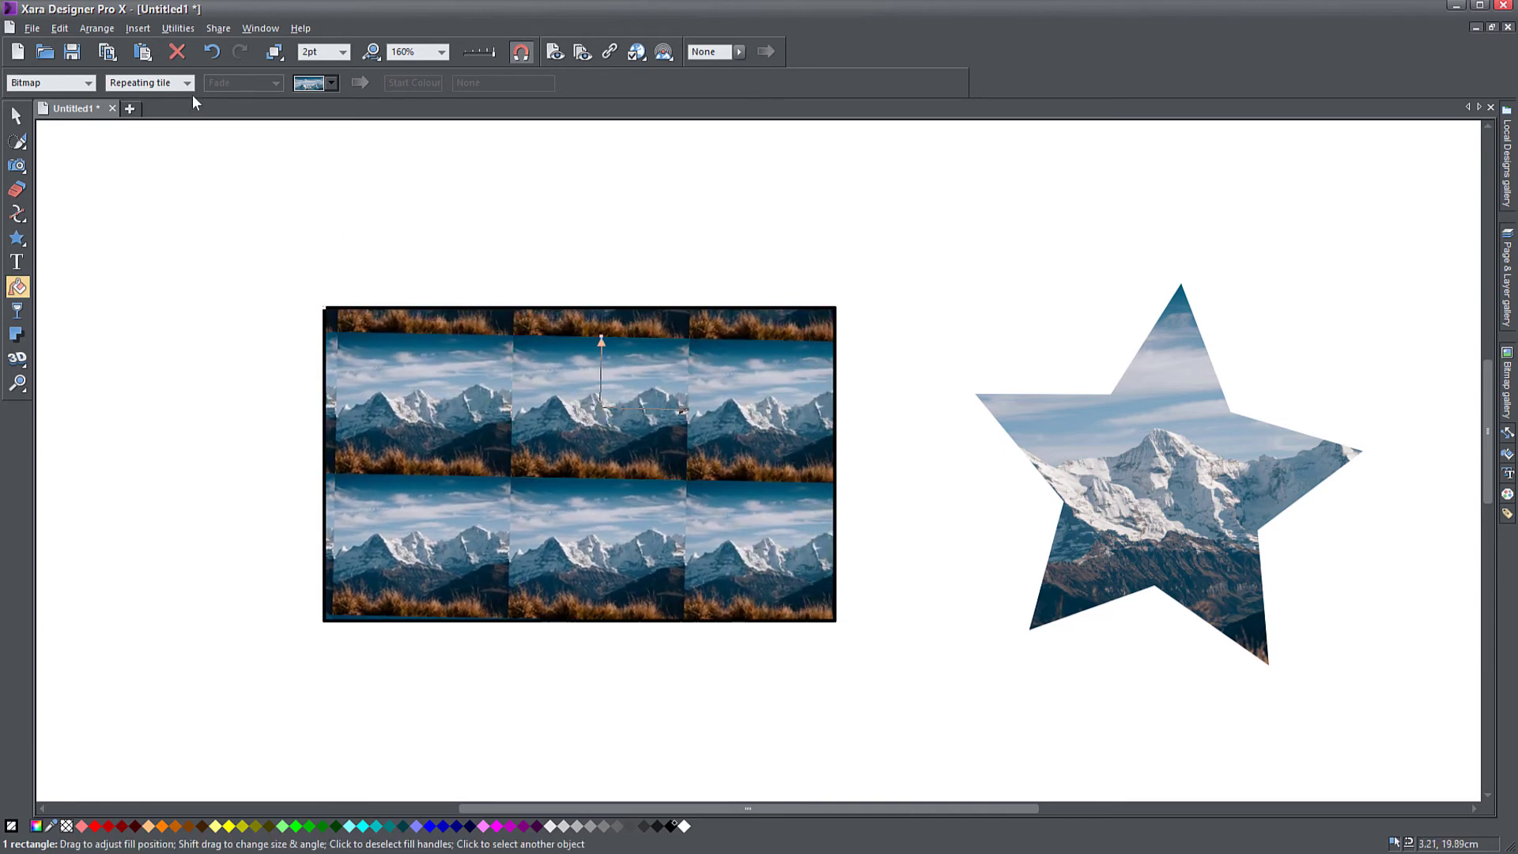
# Change the rectangle's fill tiling to Repeat inverted, then shift and enlarge the mirrored mountain tiles
pyautogui.click(192, 82)
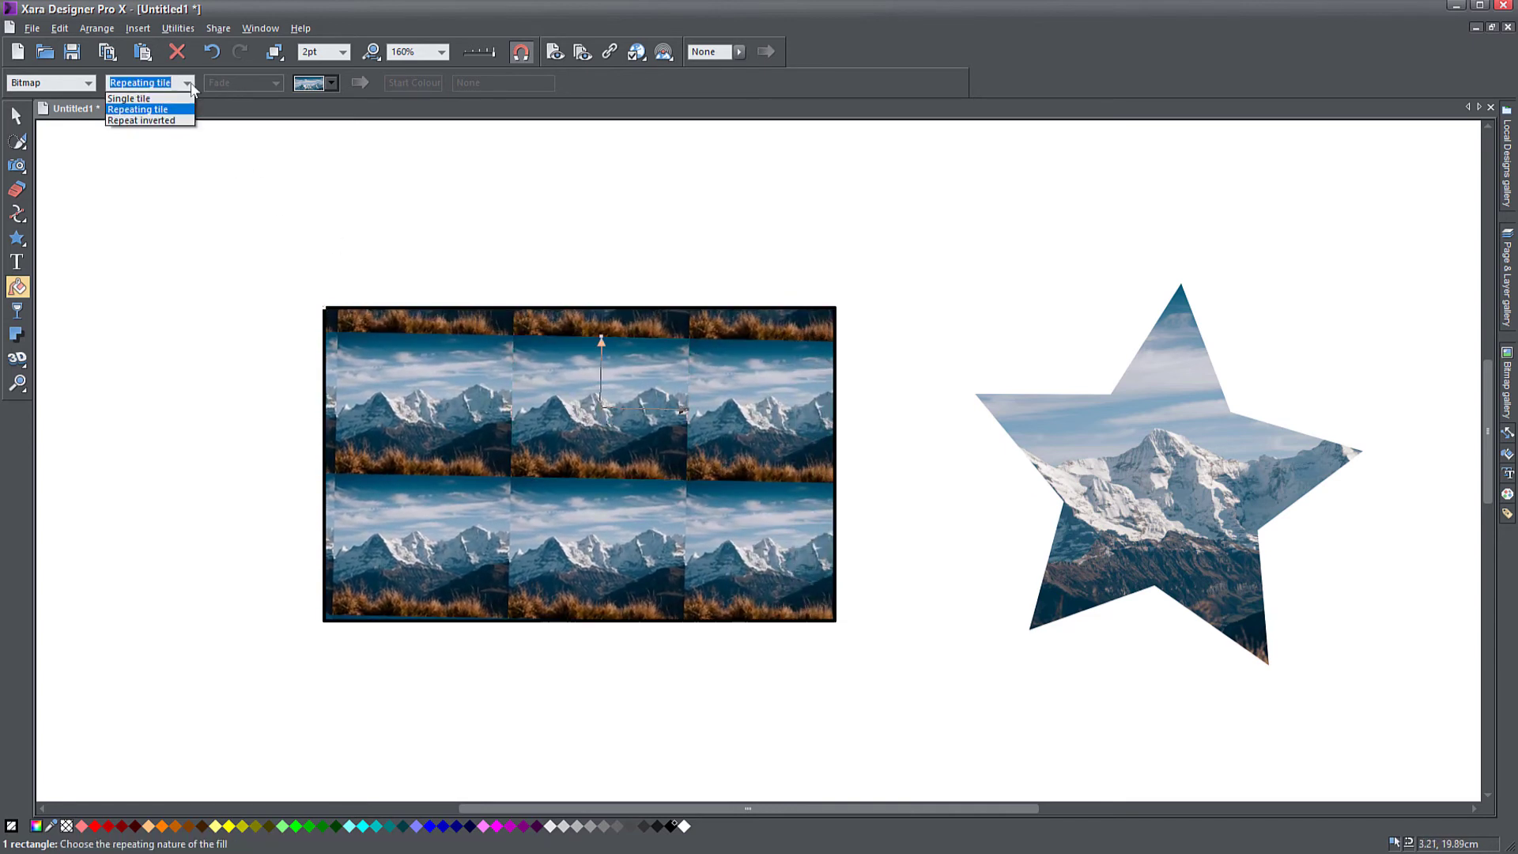
pyautogui.click(144, 121)
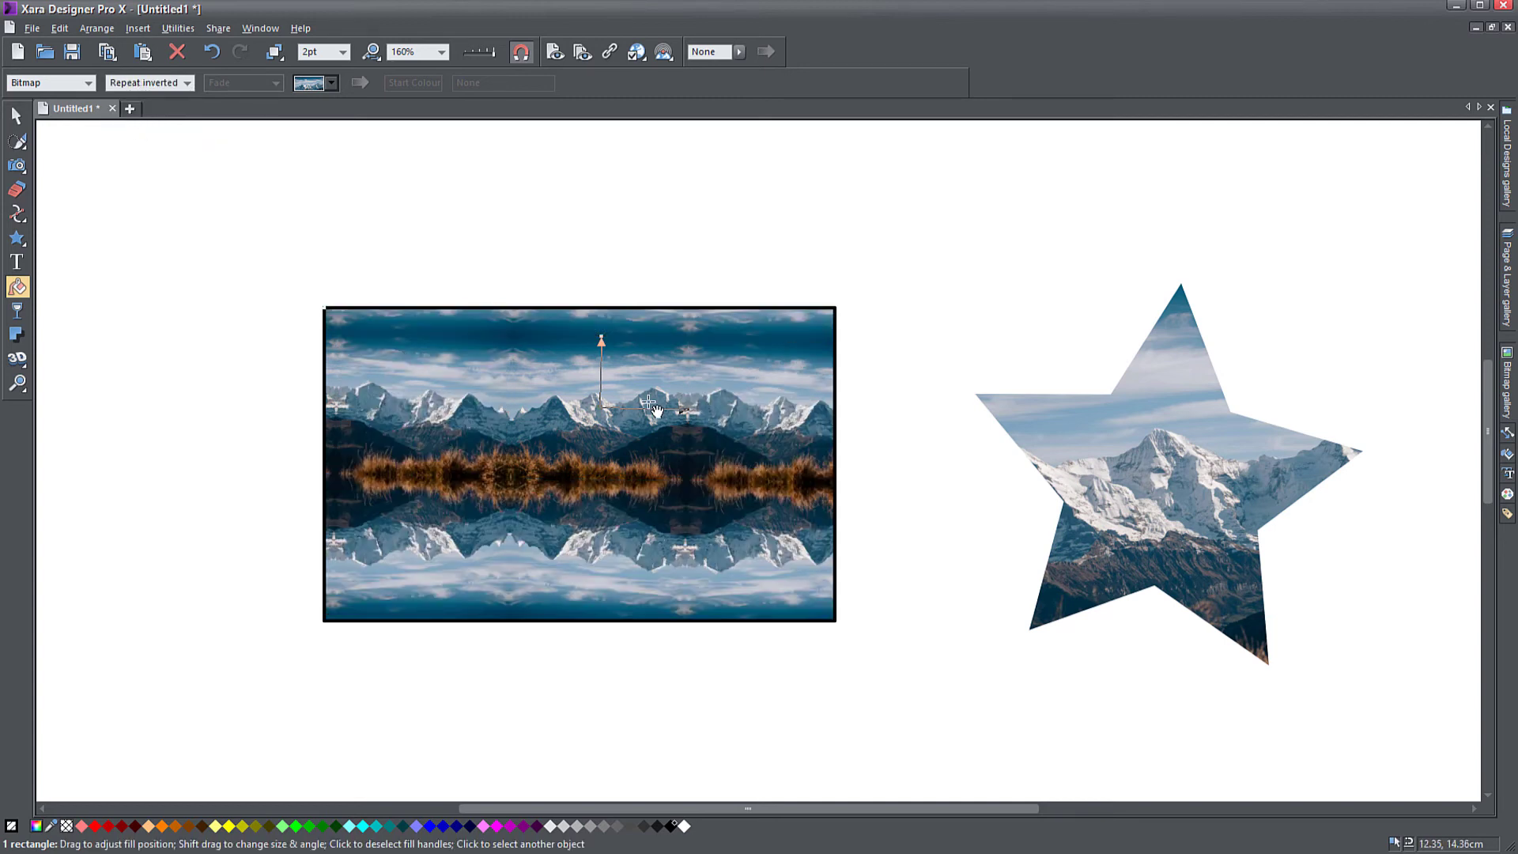
pyautogui.moveTo(609, 414); pyautogui.dragTo(680, 402)
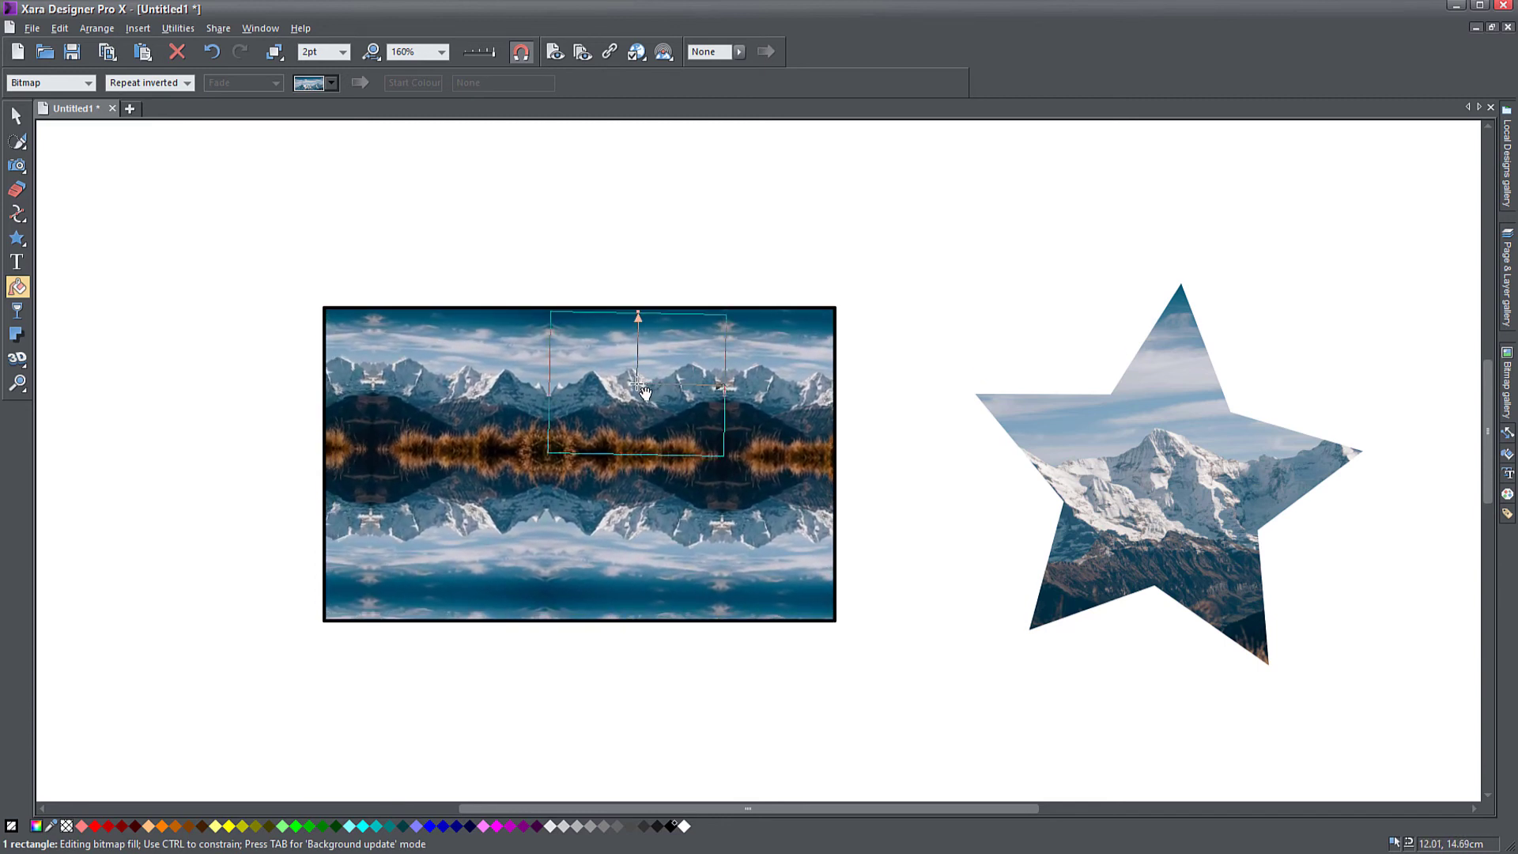
pyautogui.moveTo(638, 386); pyautogui.dragTo(645, 492)
pyautogui.moveTo(770, 507); pyautogui.dragTo(868, 456)
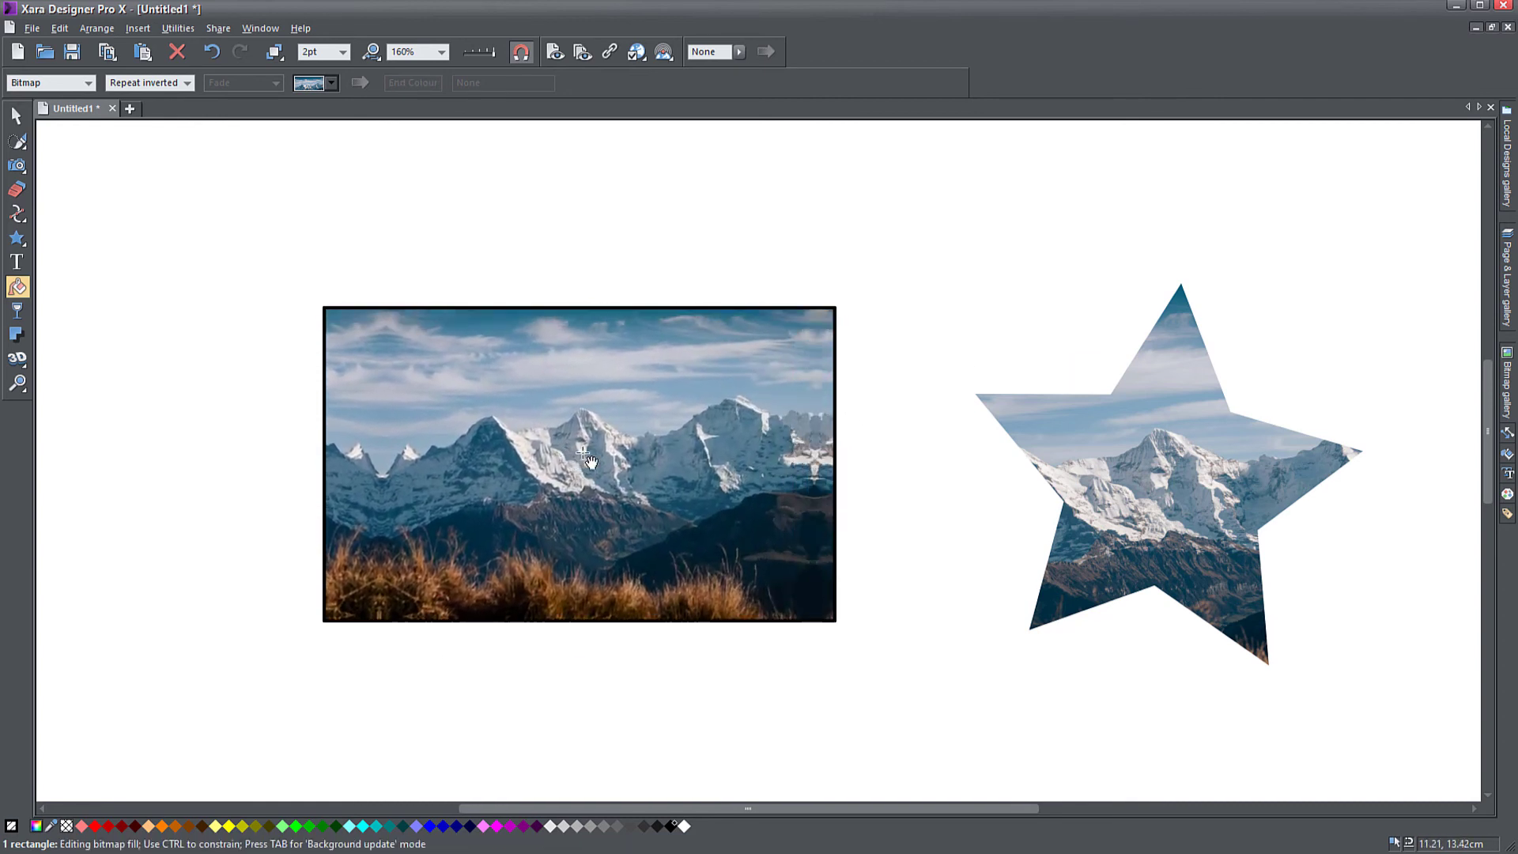
# Reposition and further enlarge the inverted photo fill so the mirrored peaks meet near the rectangle's centre
pyautogui.moveTo(770, 442); pyautogui.dragTo(770, 466)
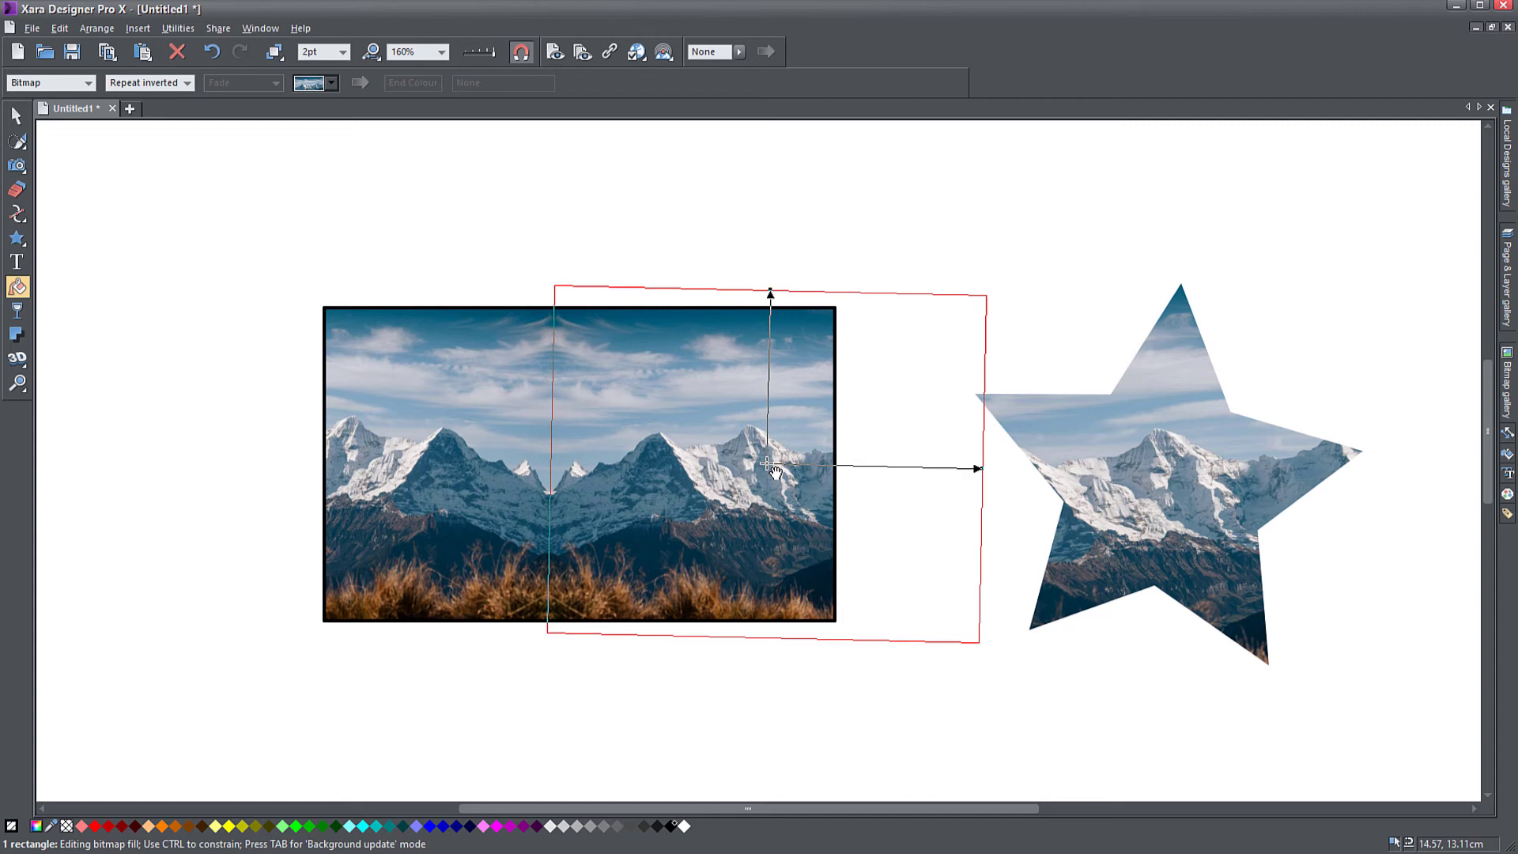
pyautogui.moveTo(771, 467); pyautogui.dragTo(433, 443)
pyautogui.moveTo(640, 440); pyautogui.dragTo(1079, 496)
pyautogui.moveTo(720, 504); pyautogui.dragTo(929, 418)
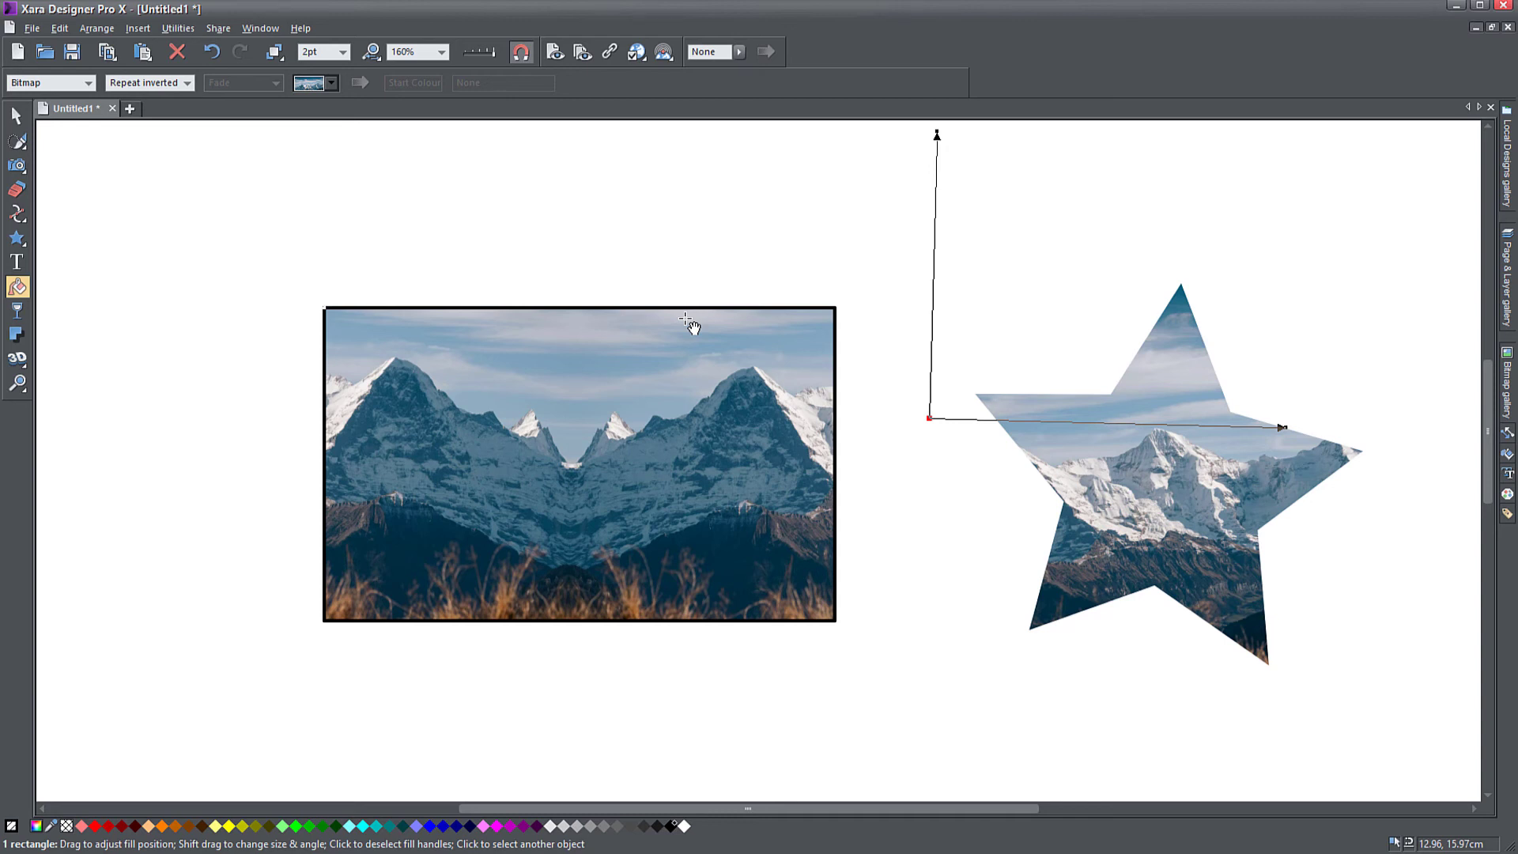
# Select the rectangle and star together and move them to the upper-left part of the page
pyautogui.press('F2')
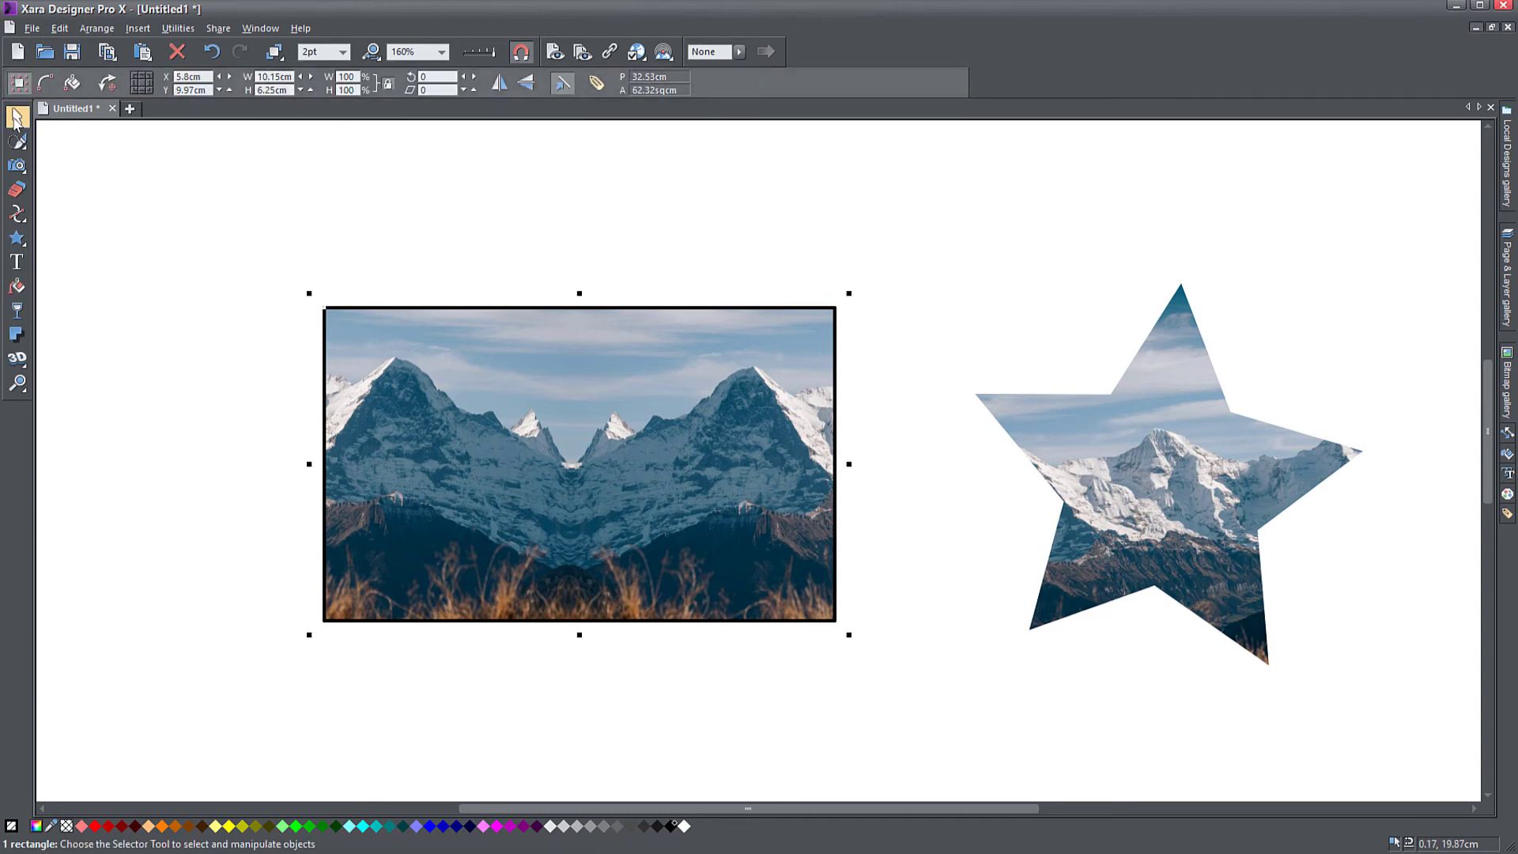
pyautogui.scroll(-2, 646, 403)
pyautogui.moveTo(671, 431); pyautogui.dragTo(448, 351)
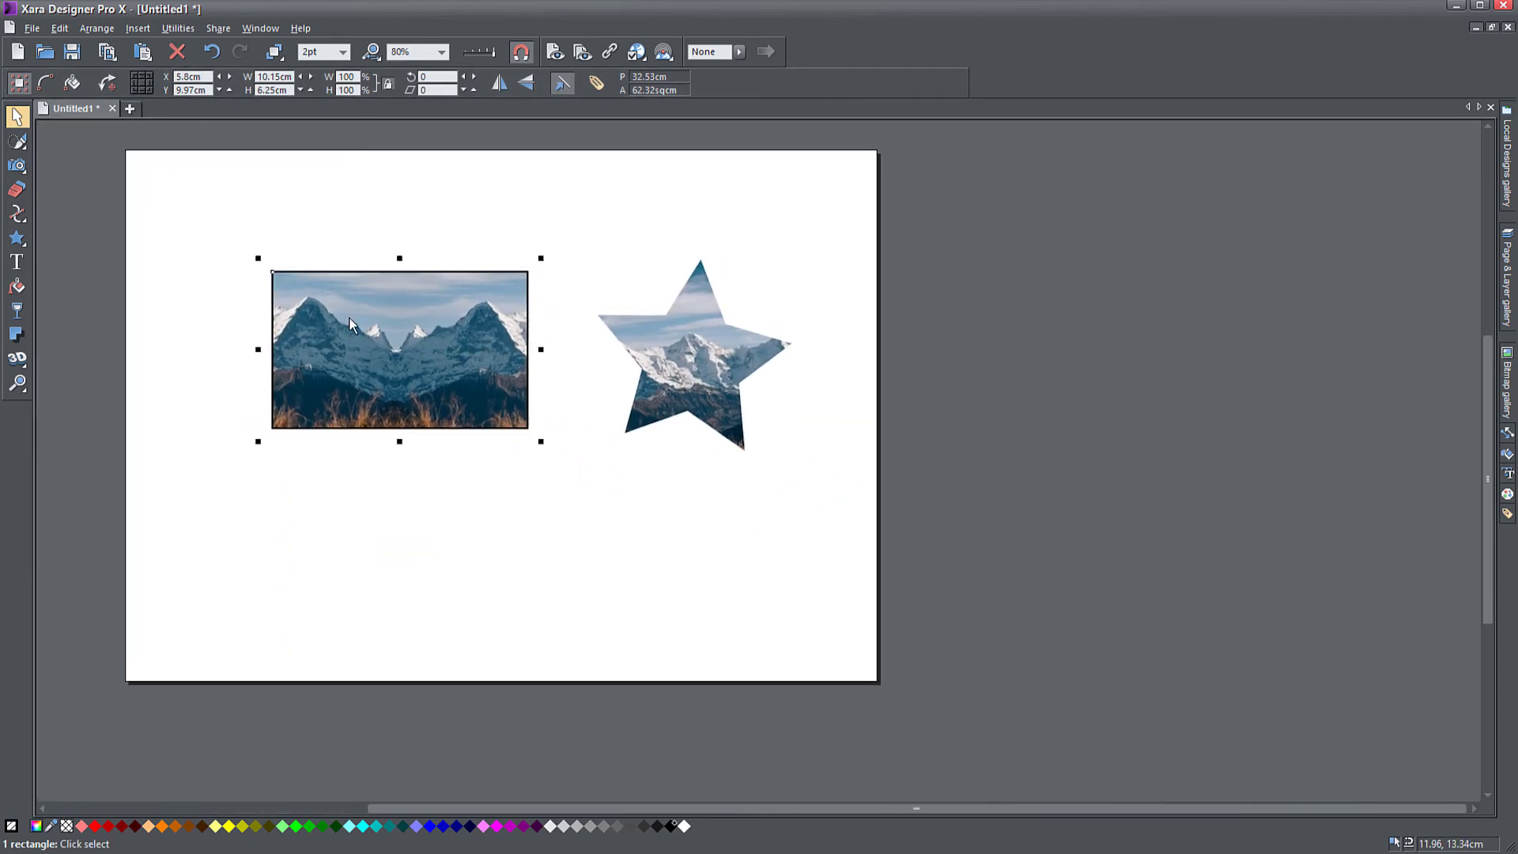
pyautogui.click(724, 455)
pyautogui.hotkey('ctrl', 'a')
pyautogui.moveTo(742, 430); pyautogui.dragTo(632, 342)
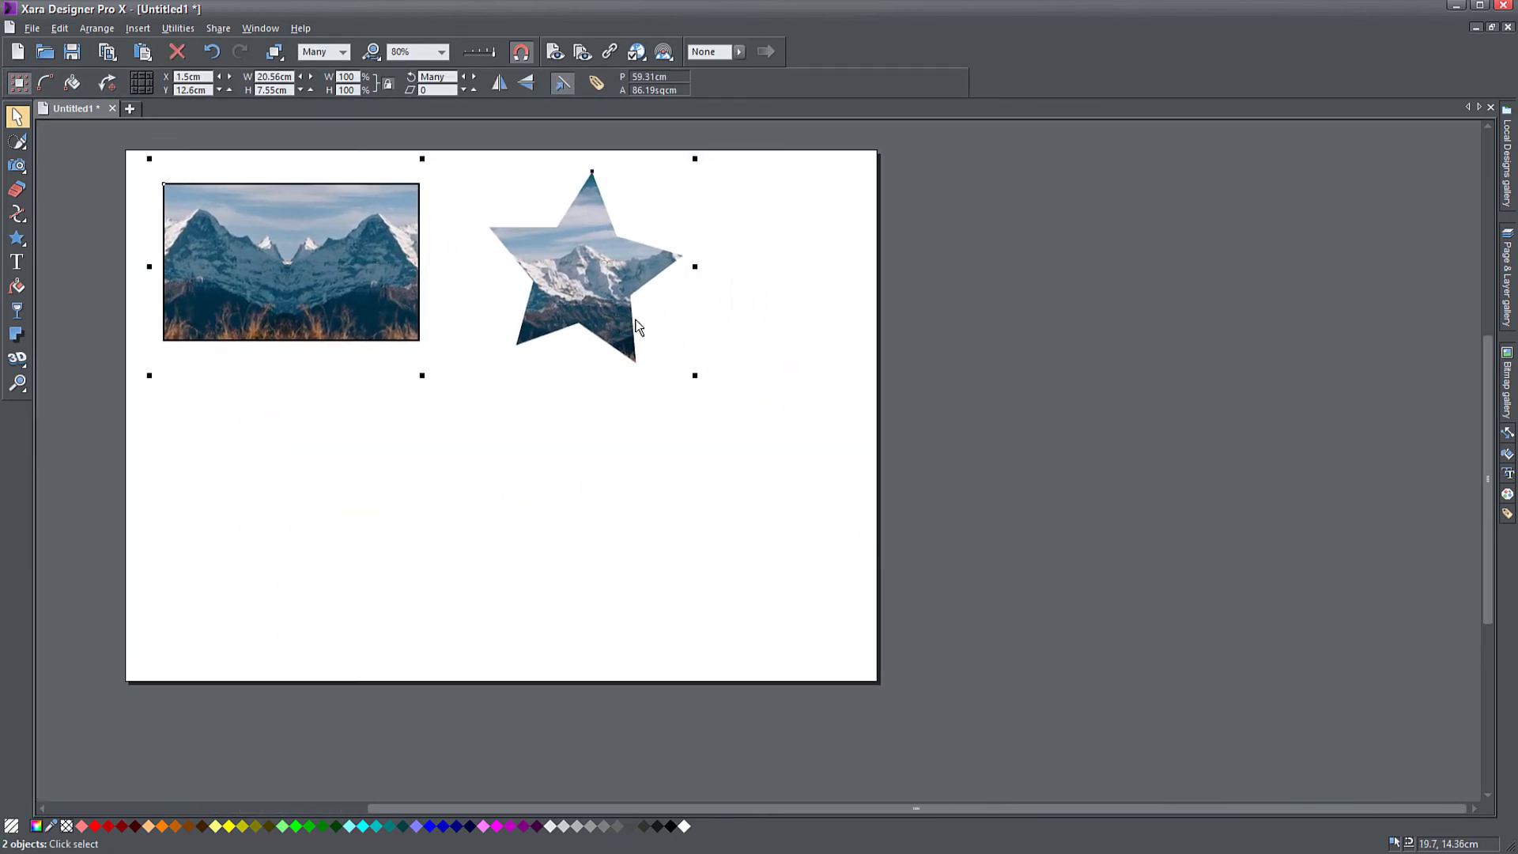
# Place the mountain photo from the Bitmap gallery on the page and position it below the rectangle and star
pyautogui.click(1508, 379)
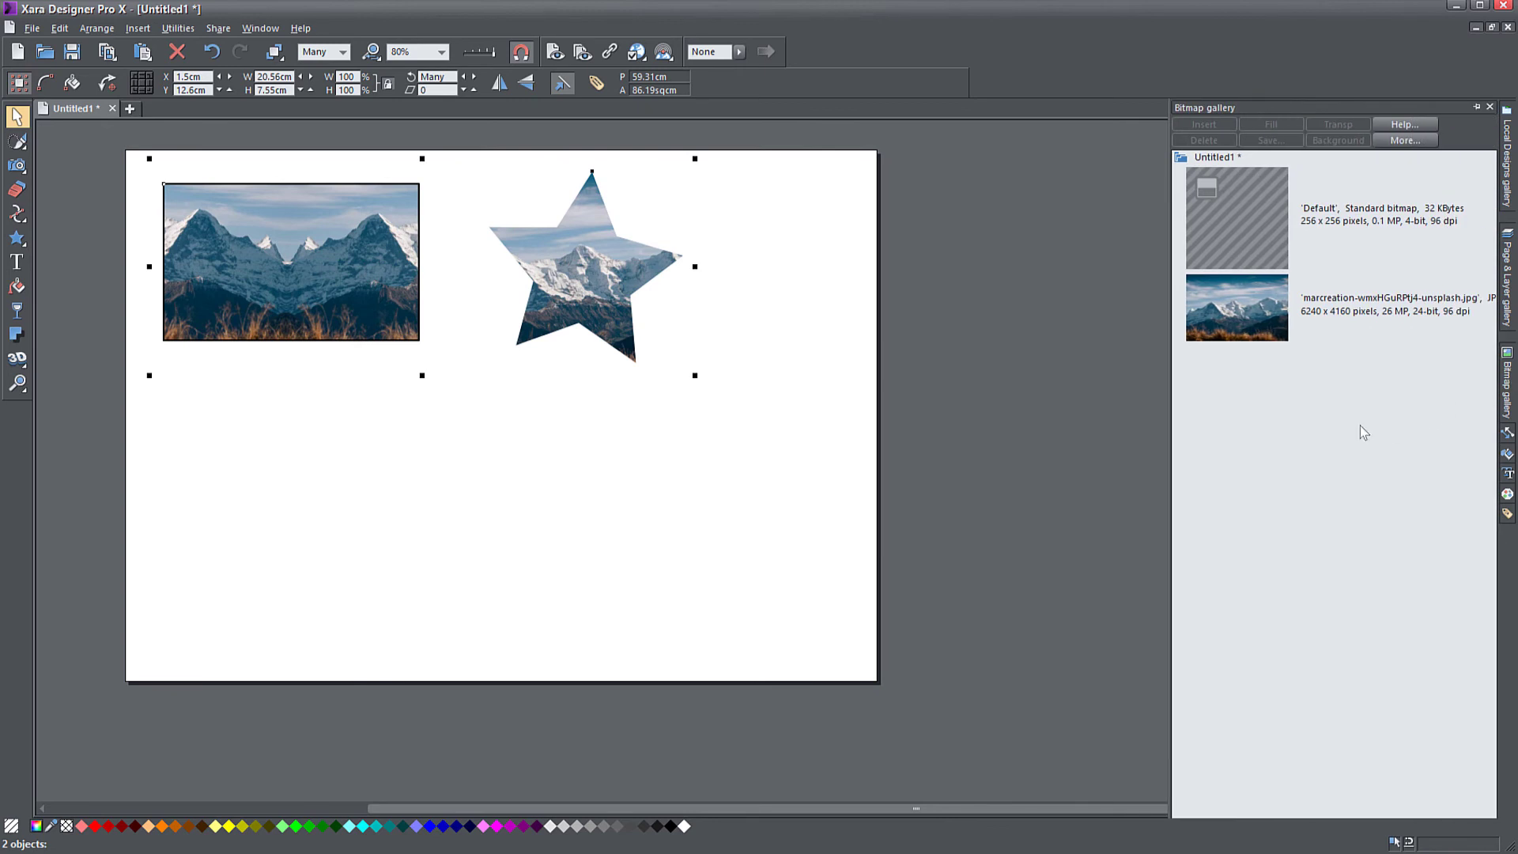
pyautogui.click(1217, 348)
pyautogui.moveTo(1217, 348); pyautogui.dragTo(454, 552)
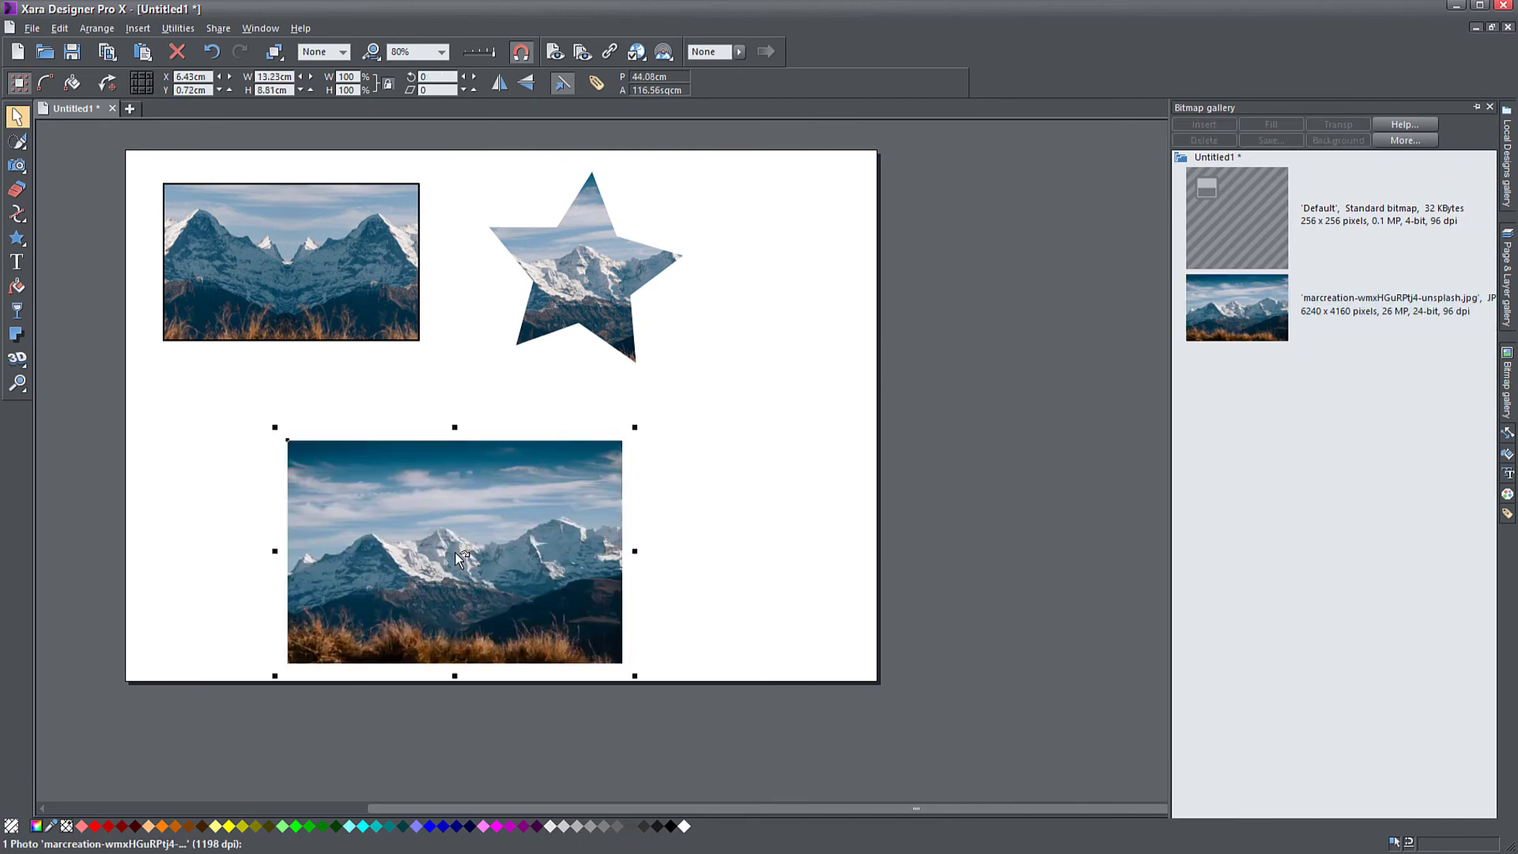
pyautogui.moveTo(557, 561); pyautogui.dragTo(561, 500)
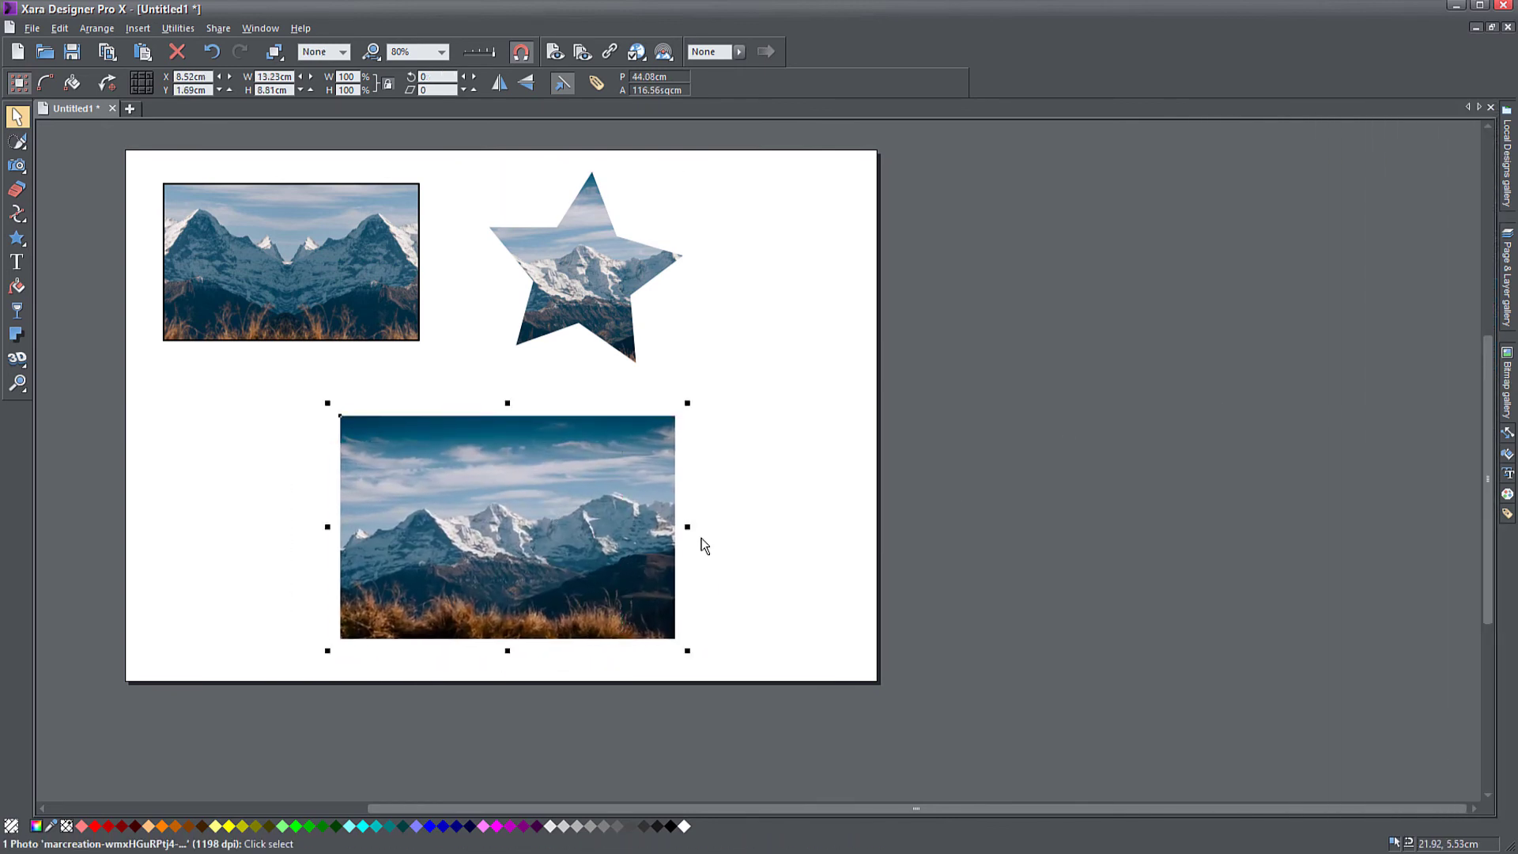
pyautogui.click(747, 504)
pyautogui.moveTo(467, 497)
pyautogui.mouseDown()
pyautogui.moveTo(811, 520)
pyautogui.moveTo(1051, 446)
pyautogui.moveTo(335, 498)
pyautogui.moveTo(468, 499)
pyautogui.mouseUp()
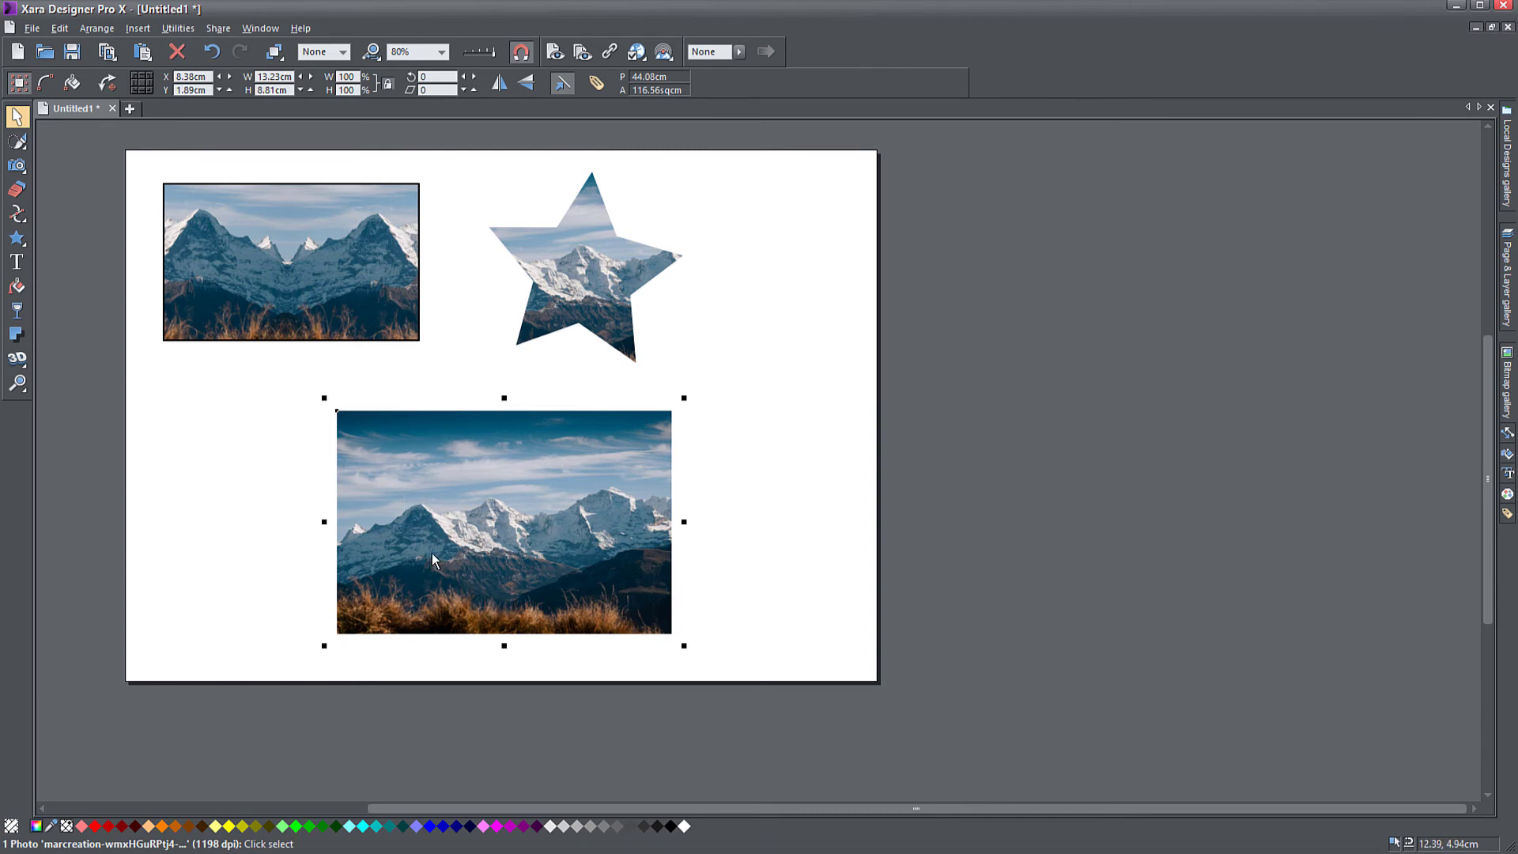
# Add the text "TEXT" beside the photo and enlarge it to about 21.8 cm wide, overlapping the photo
pyautogui.click(18, 263)
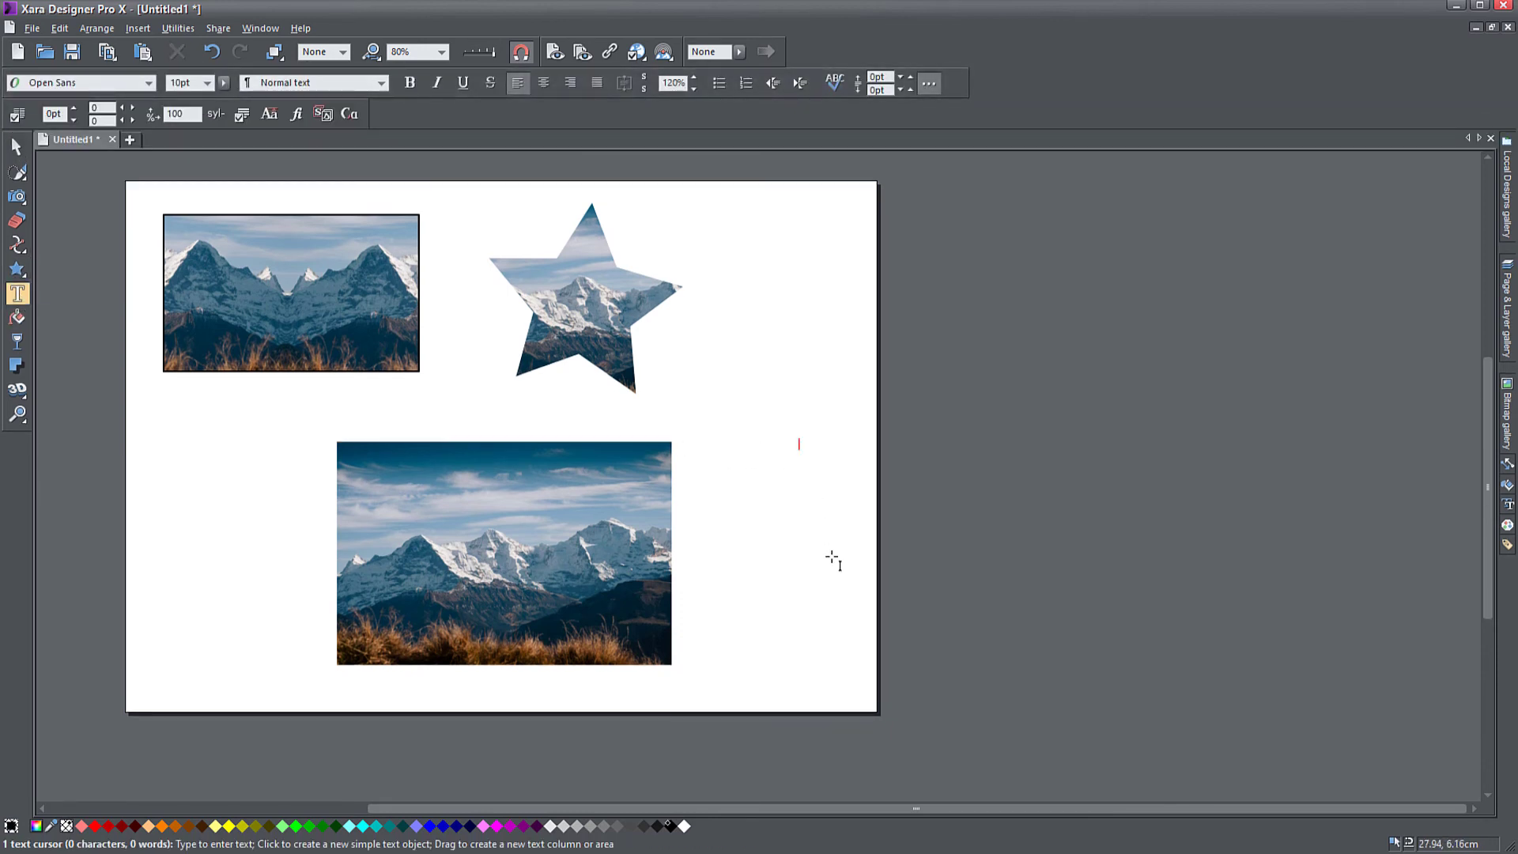
pyautogui.write('TEXT')
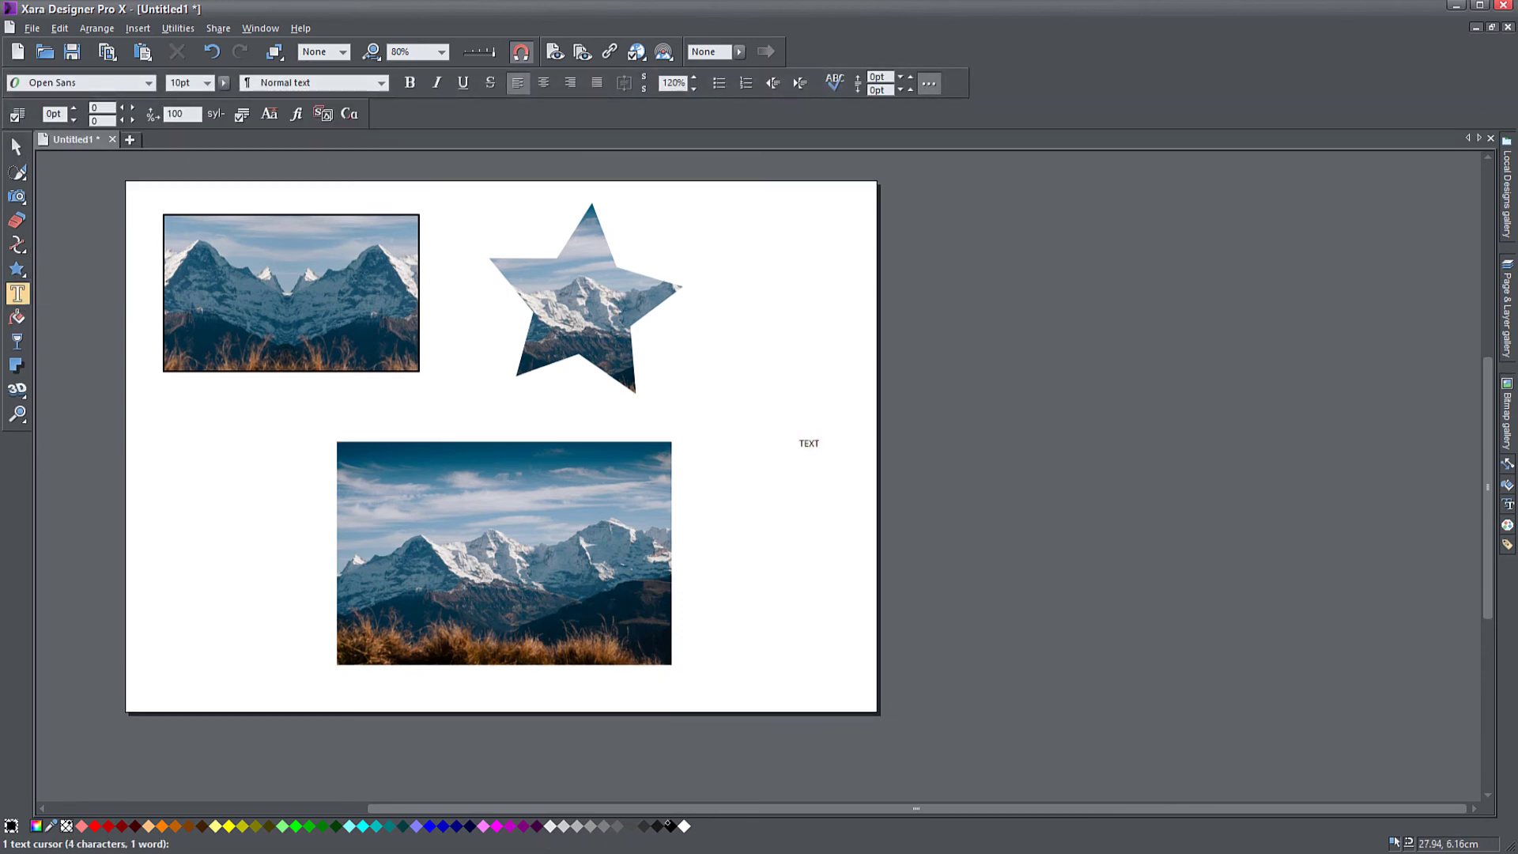
pyautogui.click(17, 148)
pyautogui.moveTo(834, 396); pyautogui.dragTo(1085, 322)
pyautogui.moveTo(931, 477); pyautogui.dragTo(945, 542)
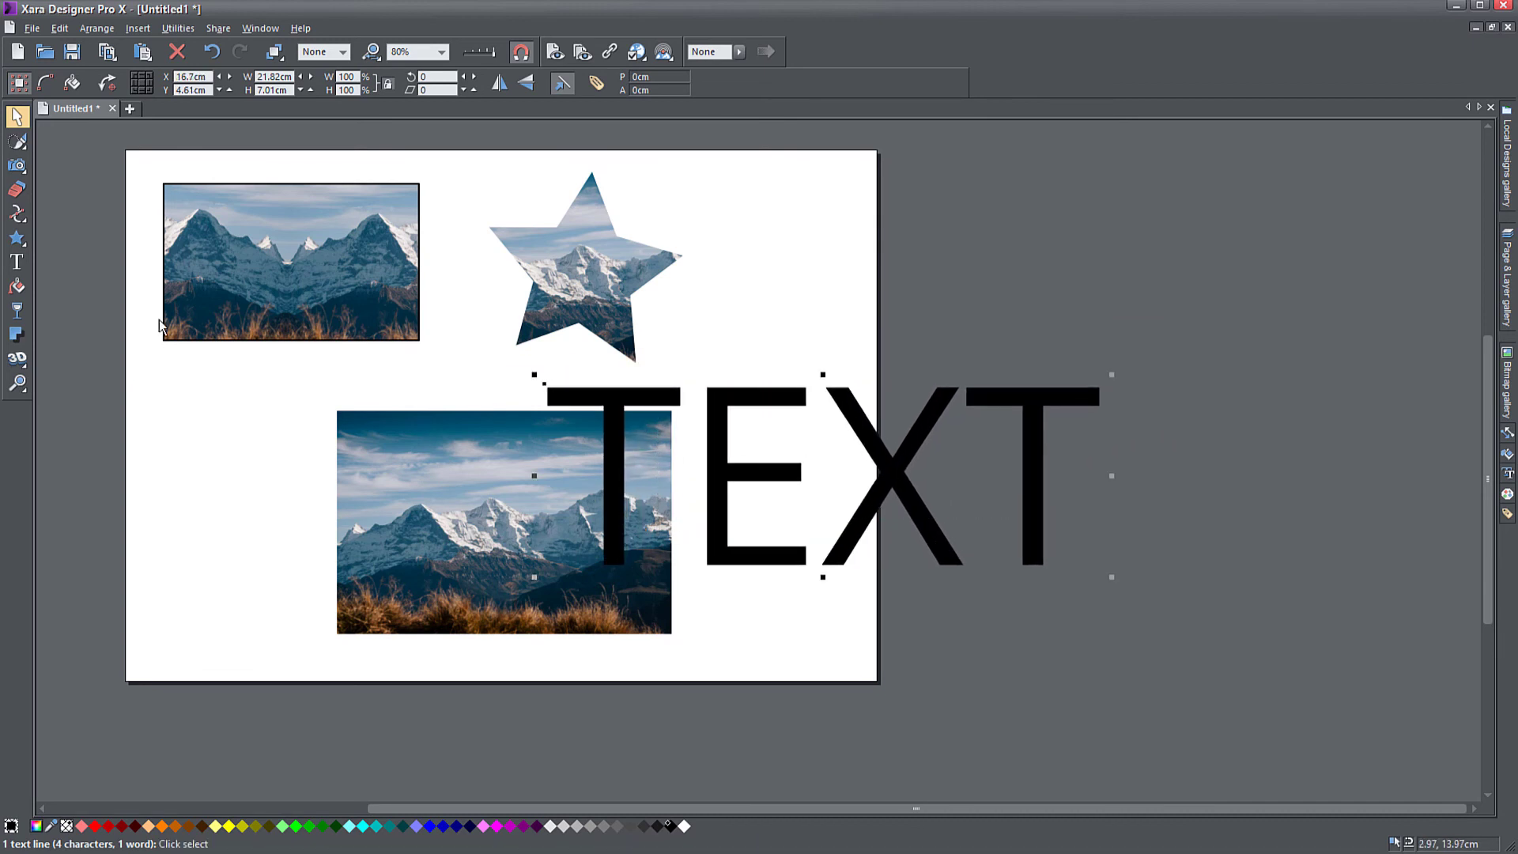
# Try a Bitmap fill with the mountain photo on the text, enlarging, slightly rotating and shifting the fill
pyautogui.click(17, 286)
pyautogui.click(89, 82)
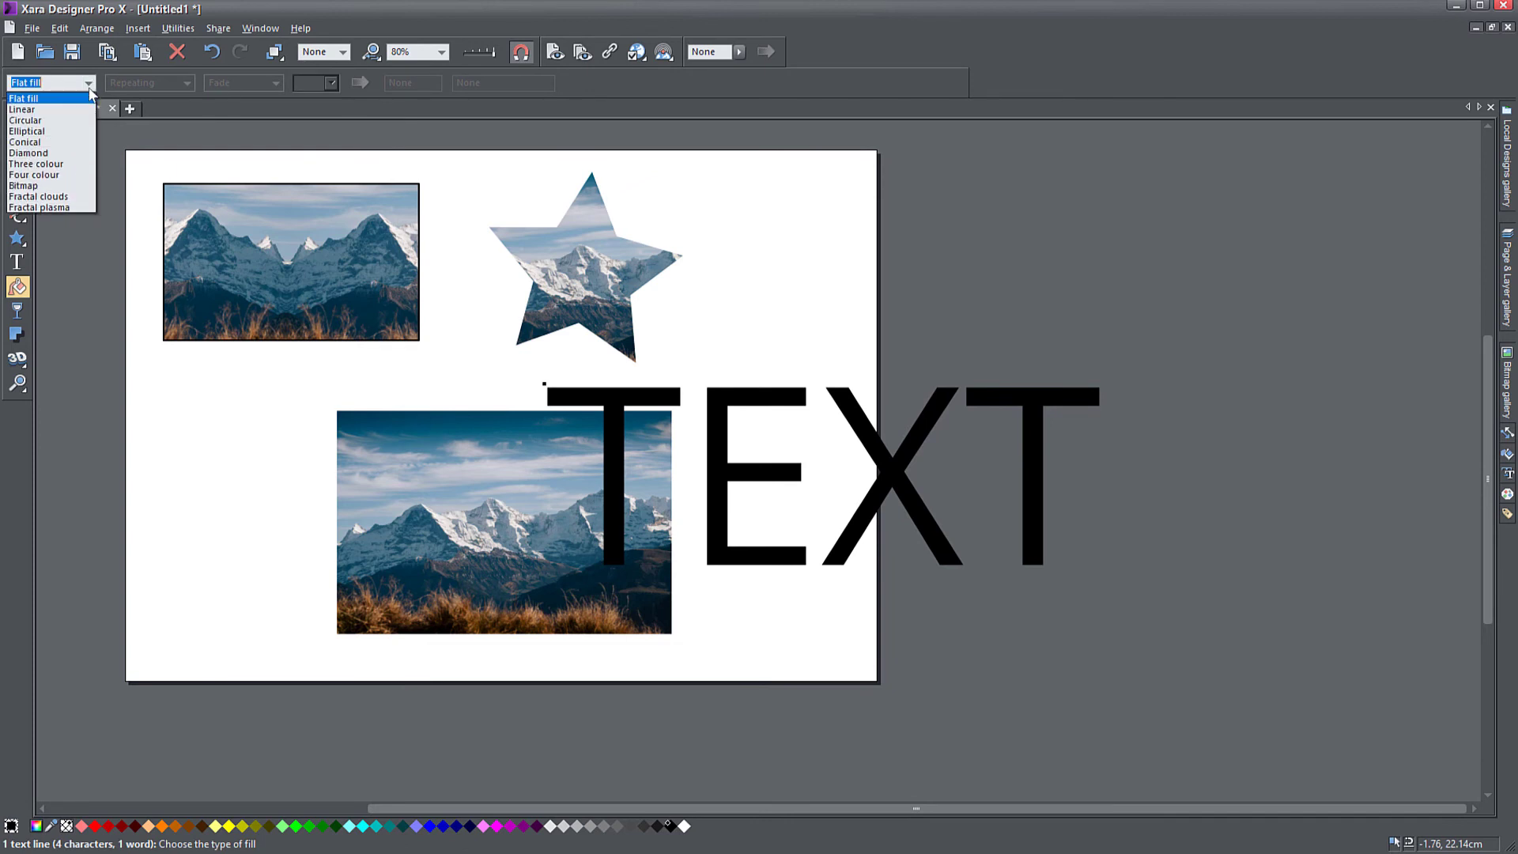
pyautogui.click(44, 191)
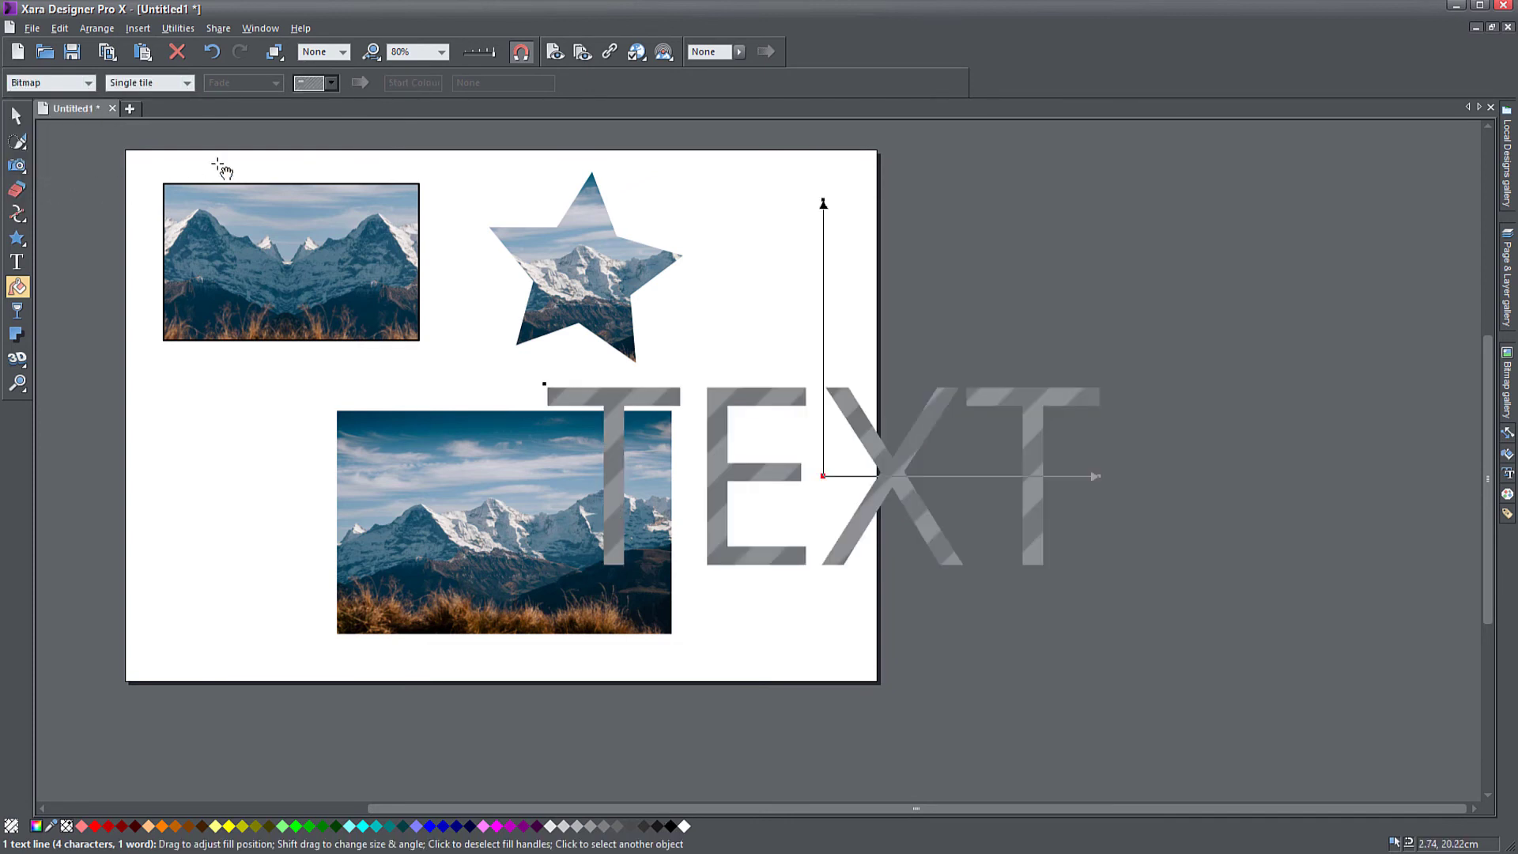
pyautogui.click(331, 82)
pyautogui.click(373, 122)
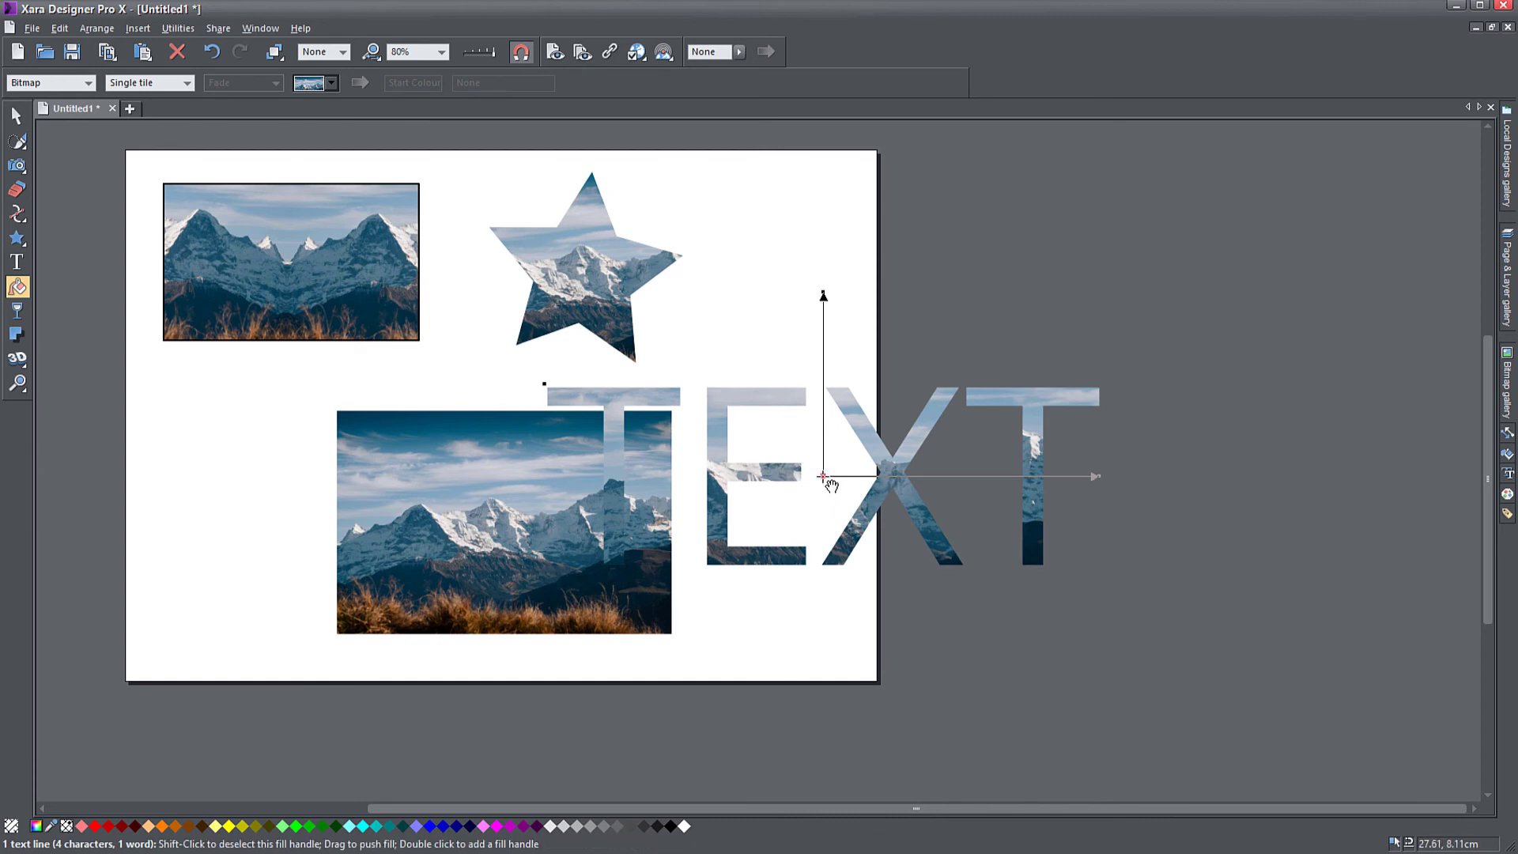
pyautogui.moveTo(1098, 477); pyautogui.dragTo(1208, 465)
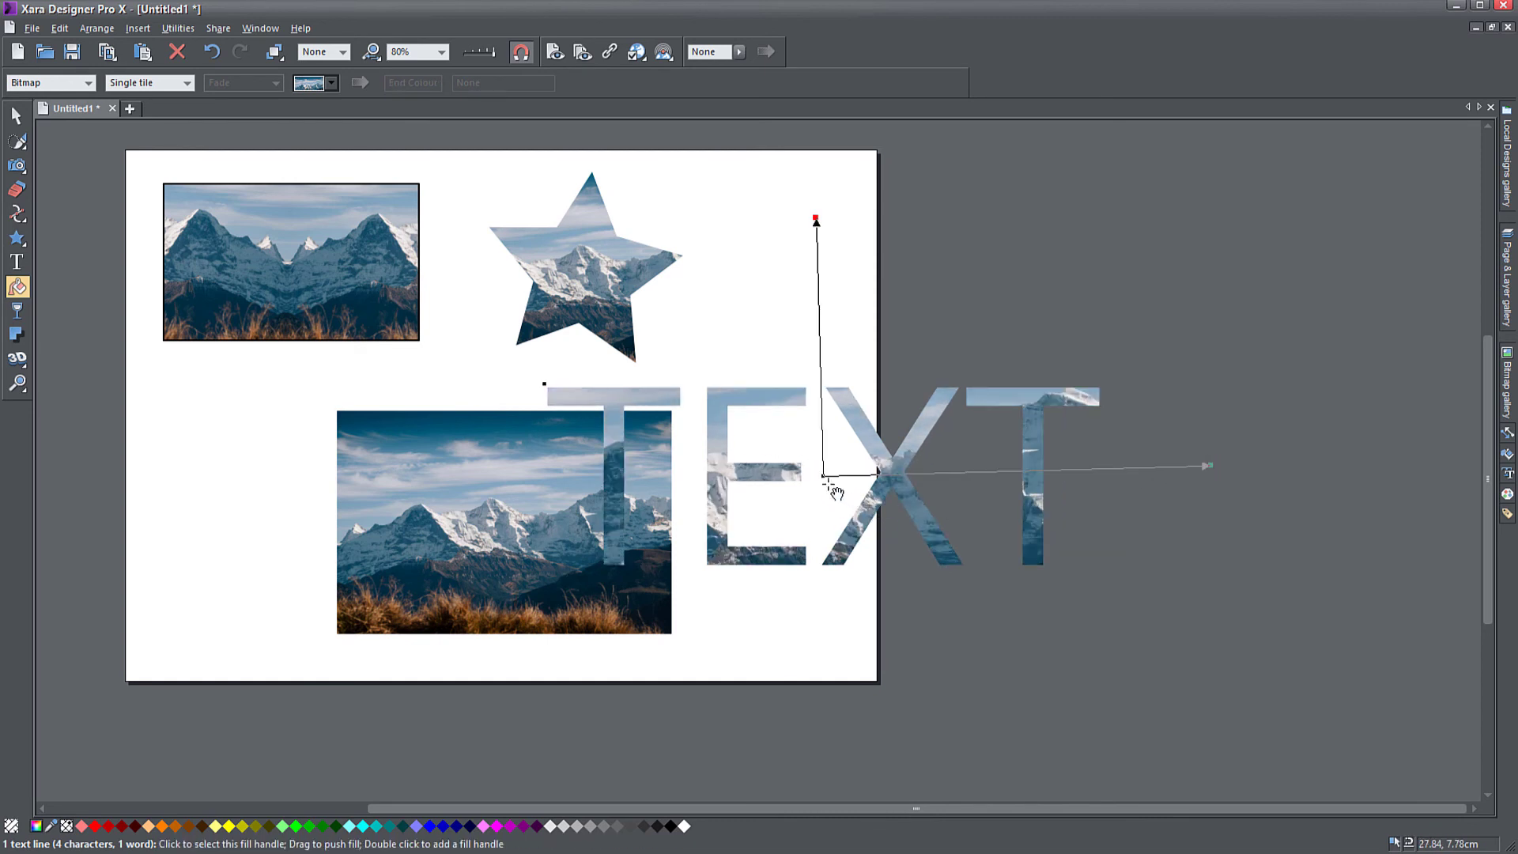
pyautogui.moveTo(830, 486); pyautogui.dragTo(741, 490)
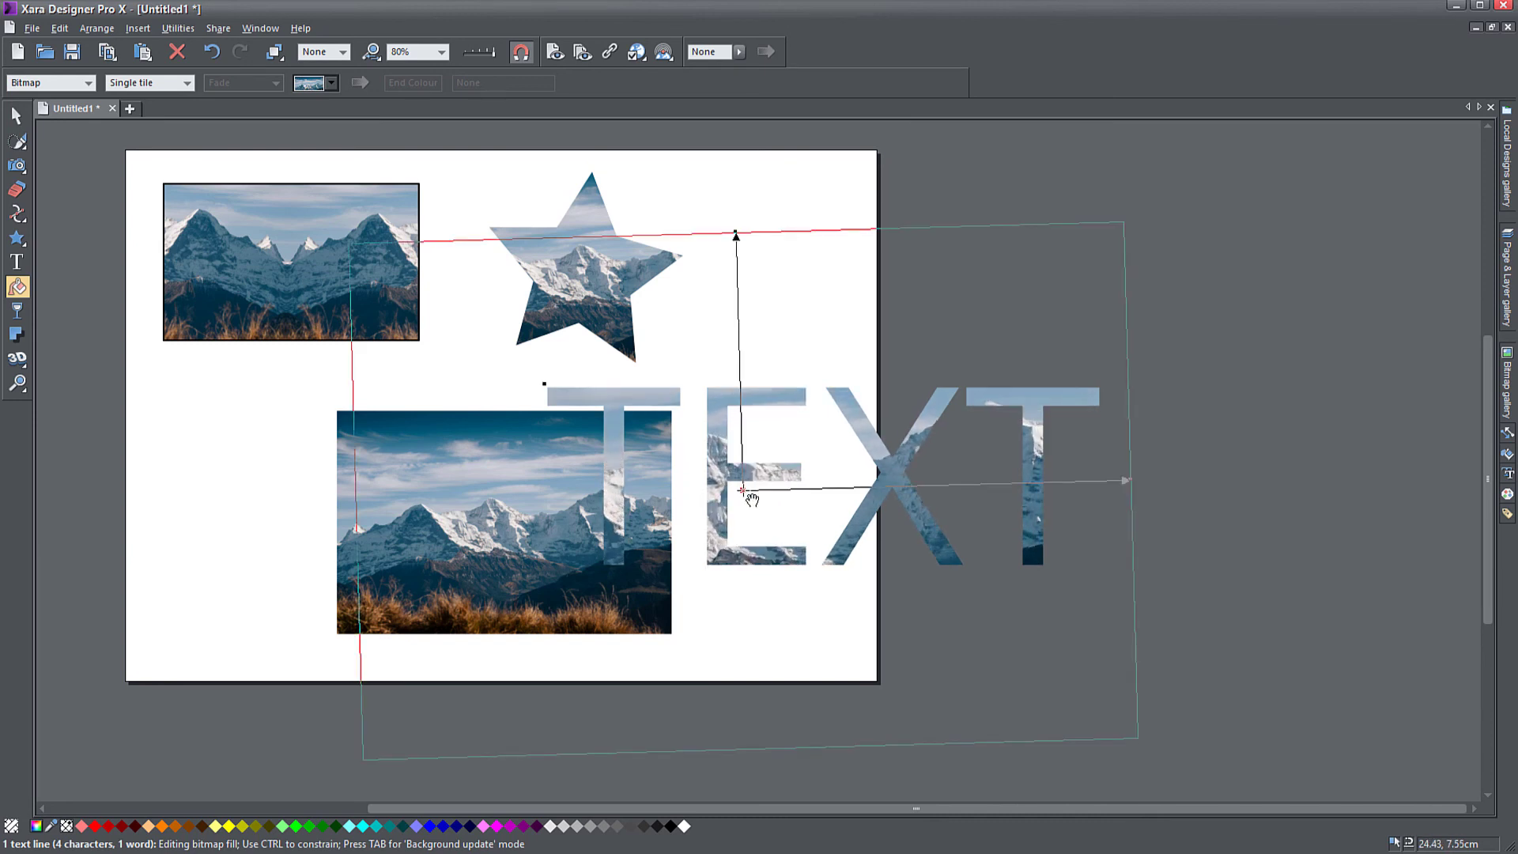
# Undo the bitmap fill and its adjustments on the text, back to the flat black fill
pyautogui.click(211, 54)
pyautogui.click(211, 54)
pyautogui.click(211, 53)
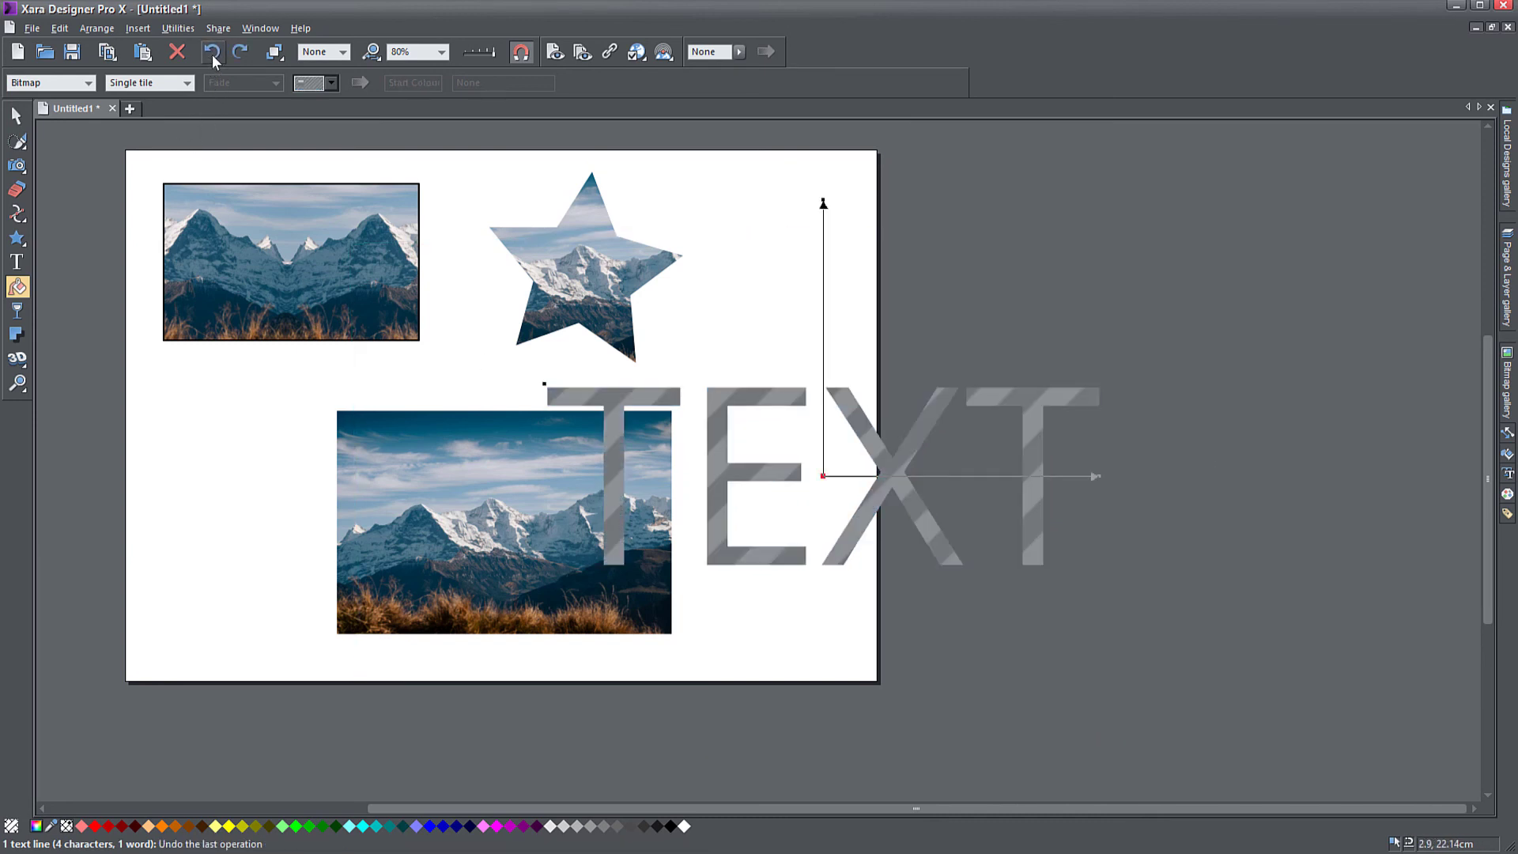
pyautogui.click(212, 55)
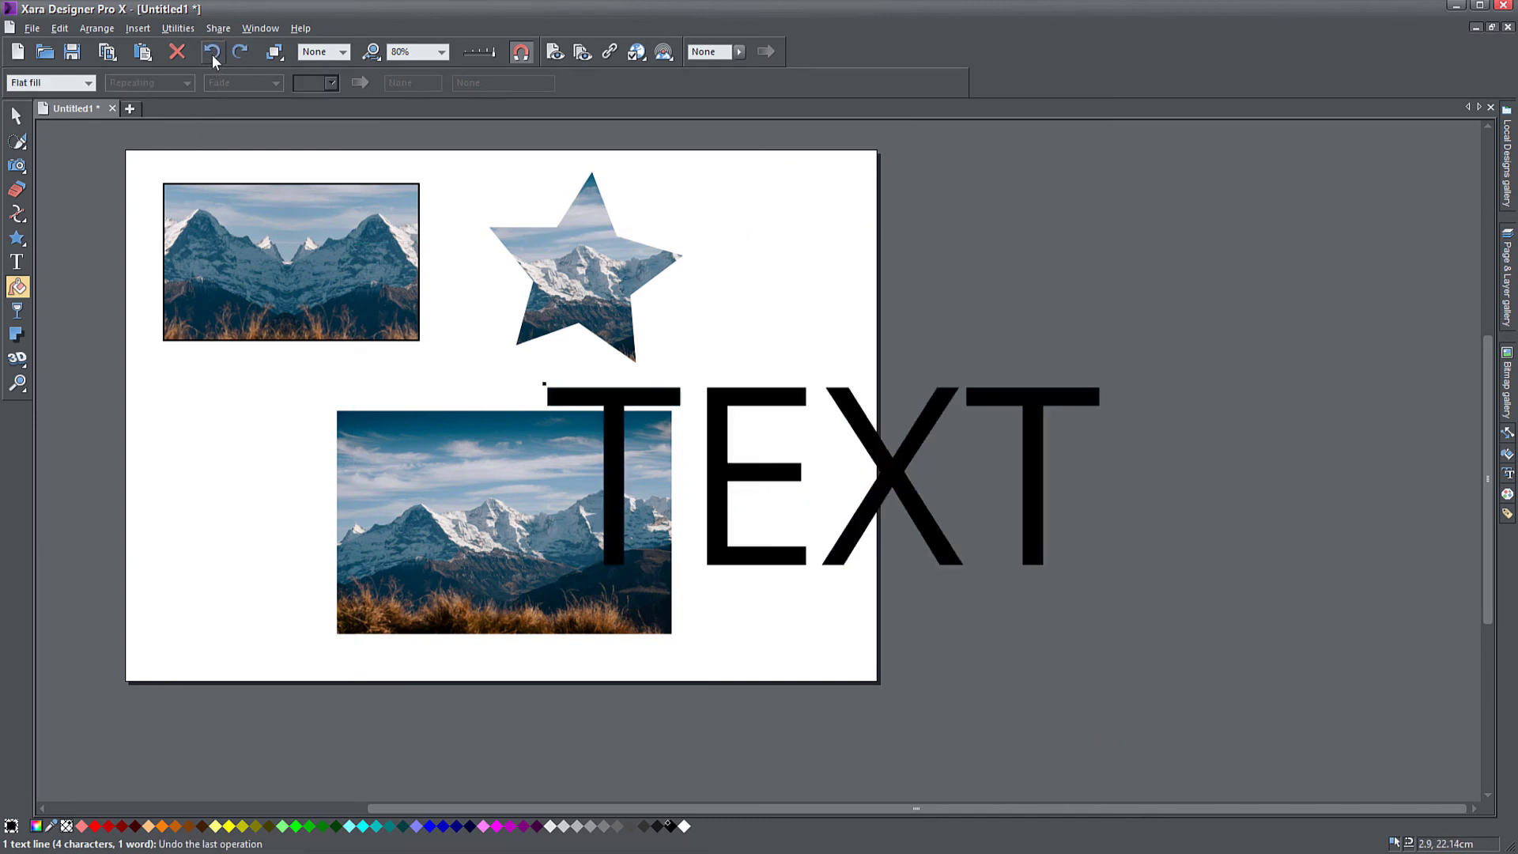
# Move the placed mountain photo up and to the left, and enlarge it to 126%, about 16.6 cm wide
pyautogui.click(15, 116)
pyautogui.moveTo(499, 535); pyautogui.dragTo(403, 504)
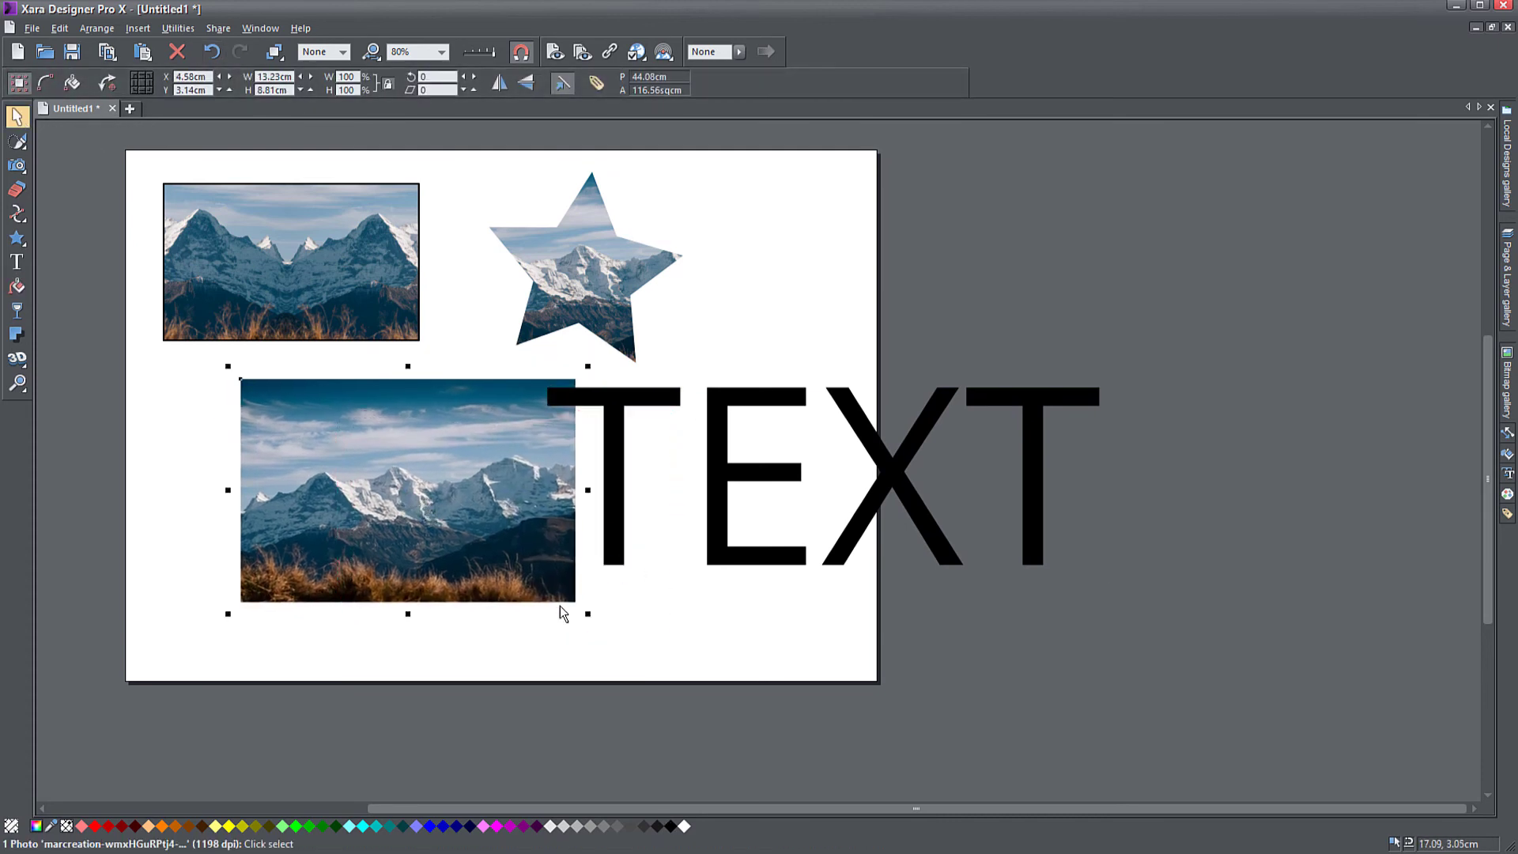
pyautogui.moveTo(581, 617); pyautogui.dragTo(669, 628)
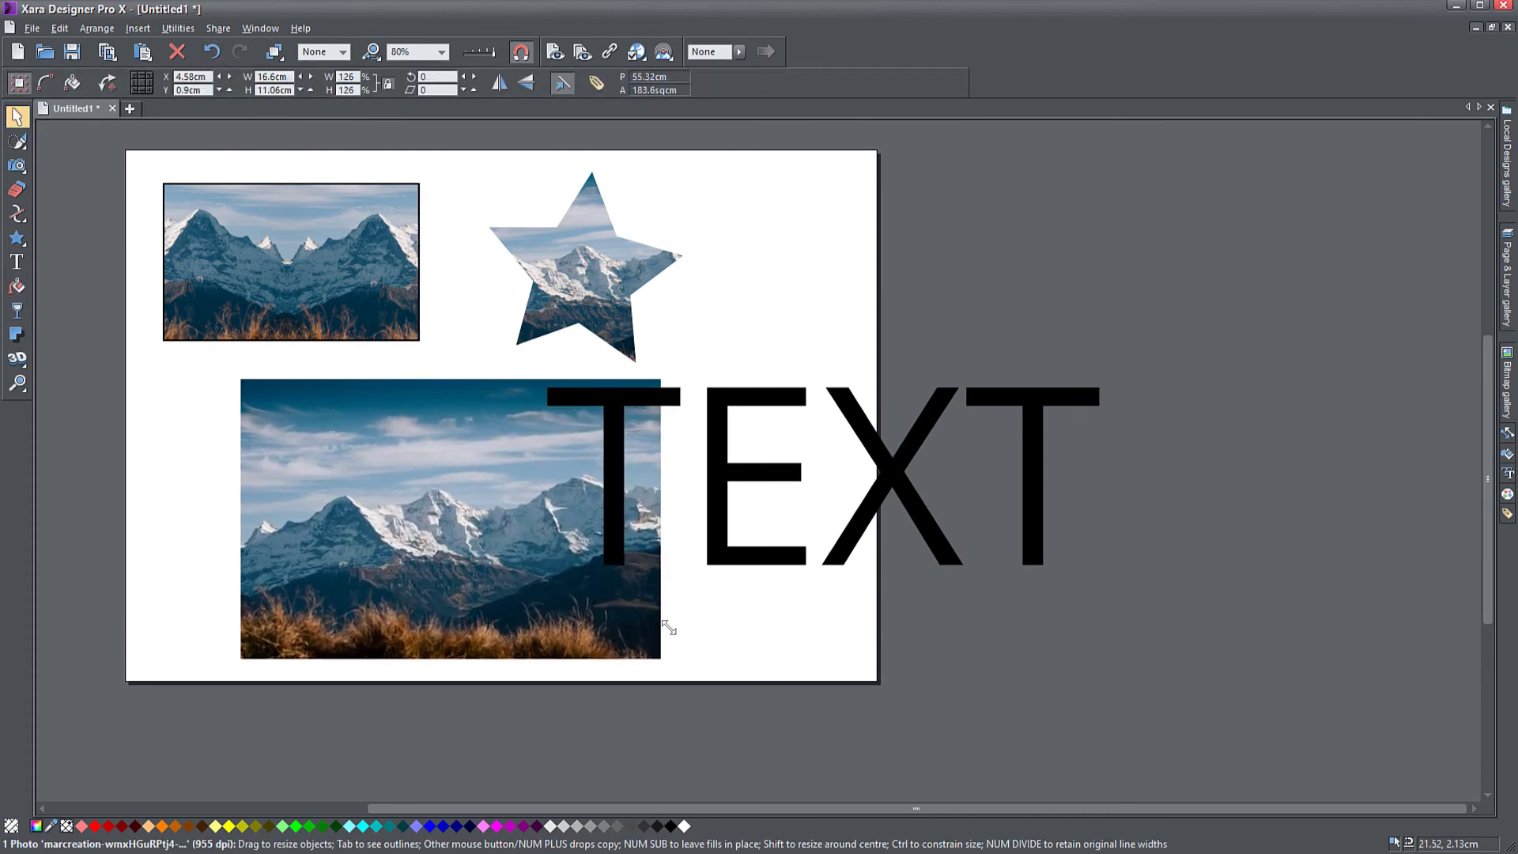
# Move the text over the mountain photo, shrink it to about 14.7 cm wide, and centre it within the photo
pyautogui.moveTo(898, 484); pyautogui.dragTo(683, 465)
pyautogui.scroll(2, 461, 530)
pyautogui.moveTo(1134, 297); pyautogui.dragTo(981, 354)
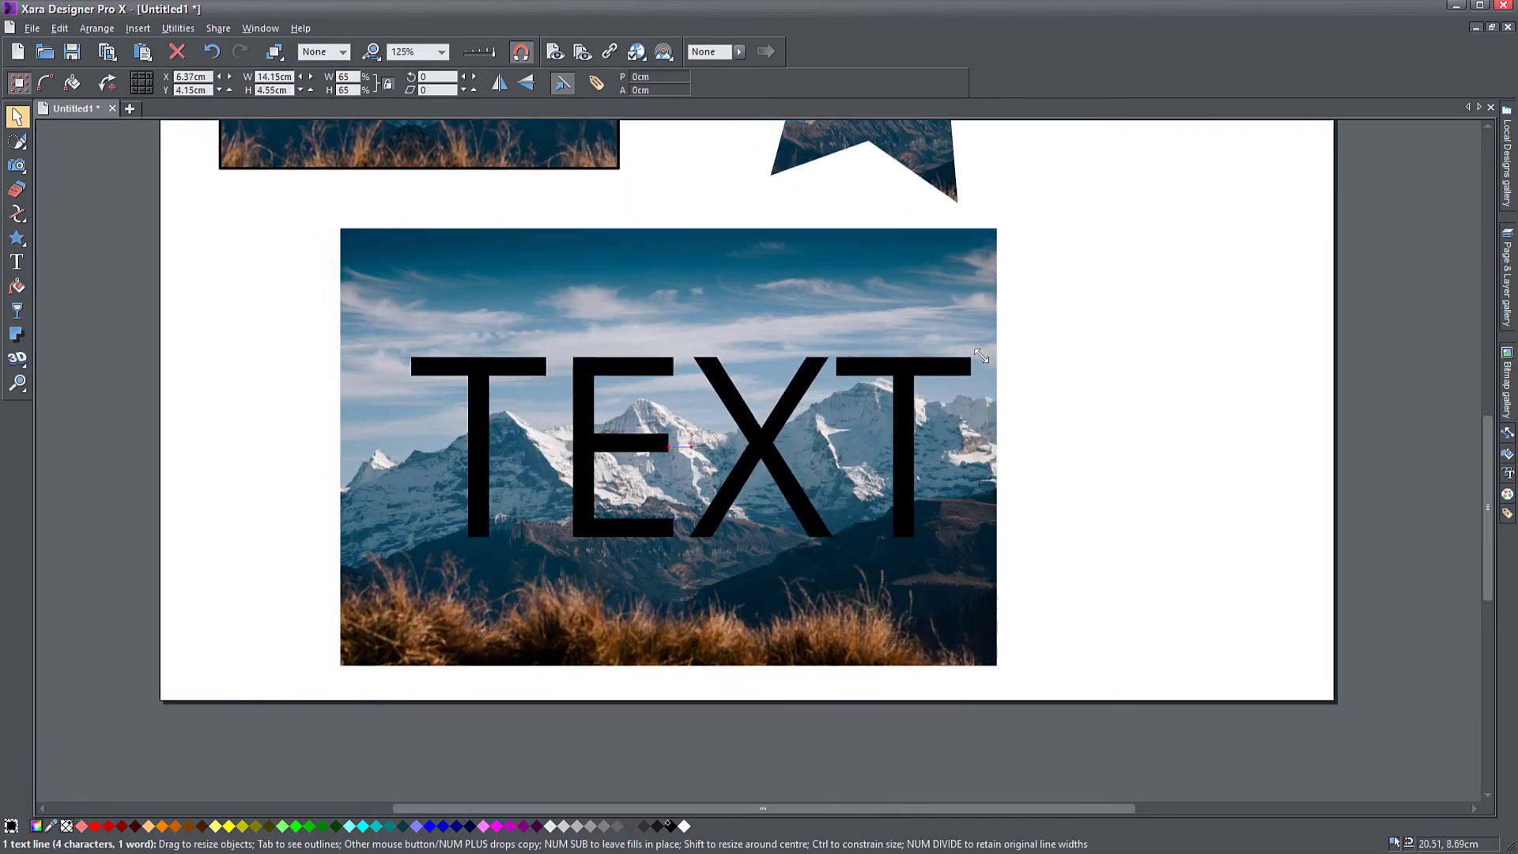
pyautogui.moveTo(914, 421); pyautogui.dragTo(892, 421)
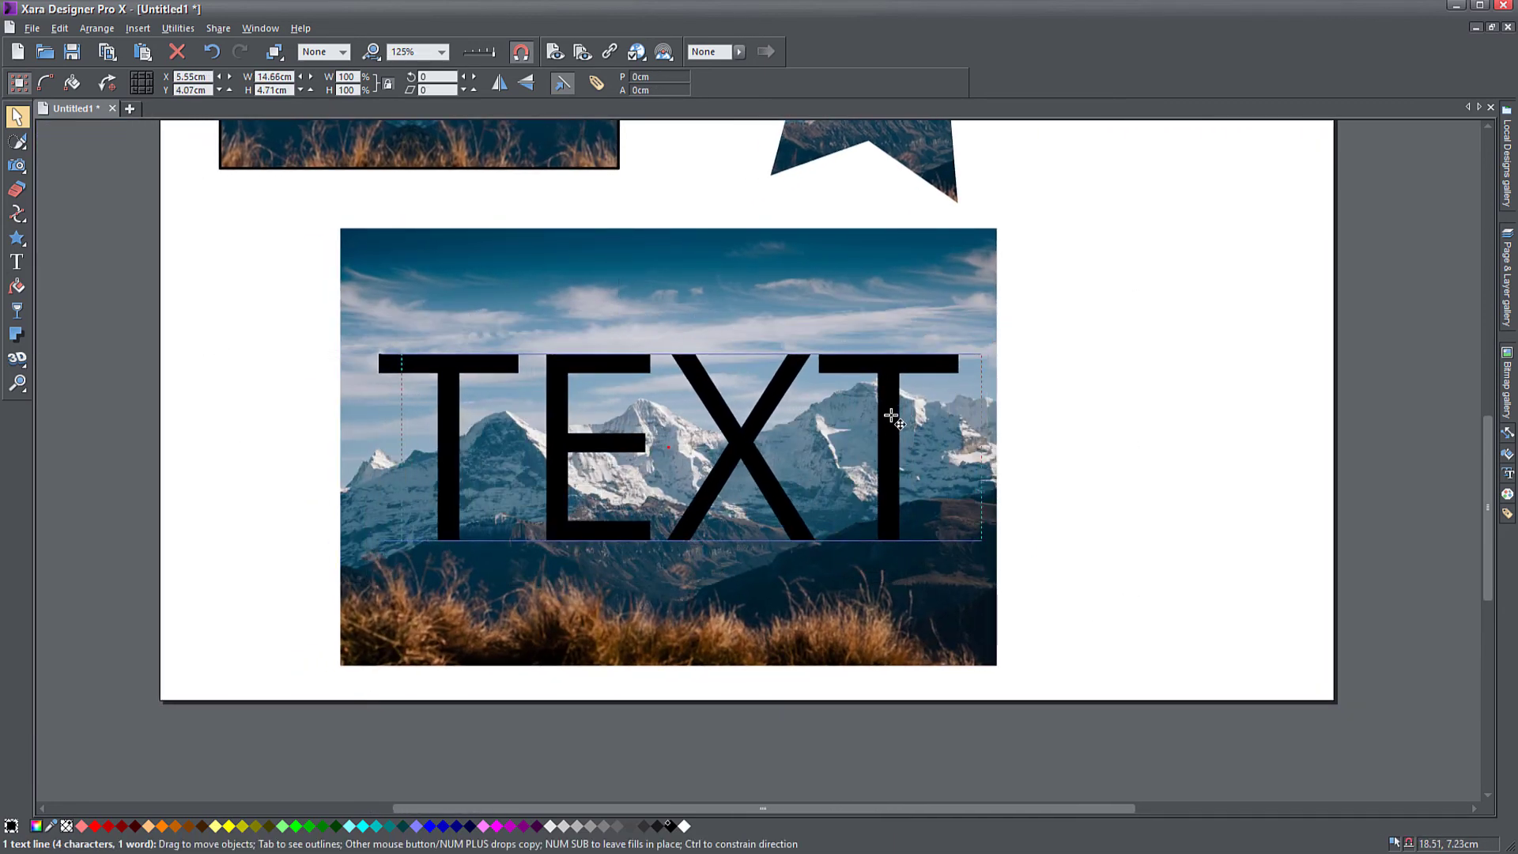
# Select both the black text and the mountain photo and combine them with Intersect Shapes
pyautogui.click(280, 206)
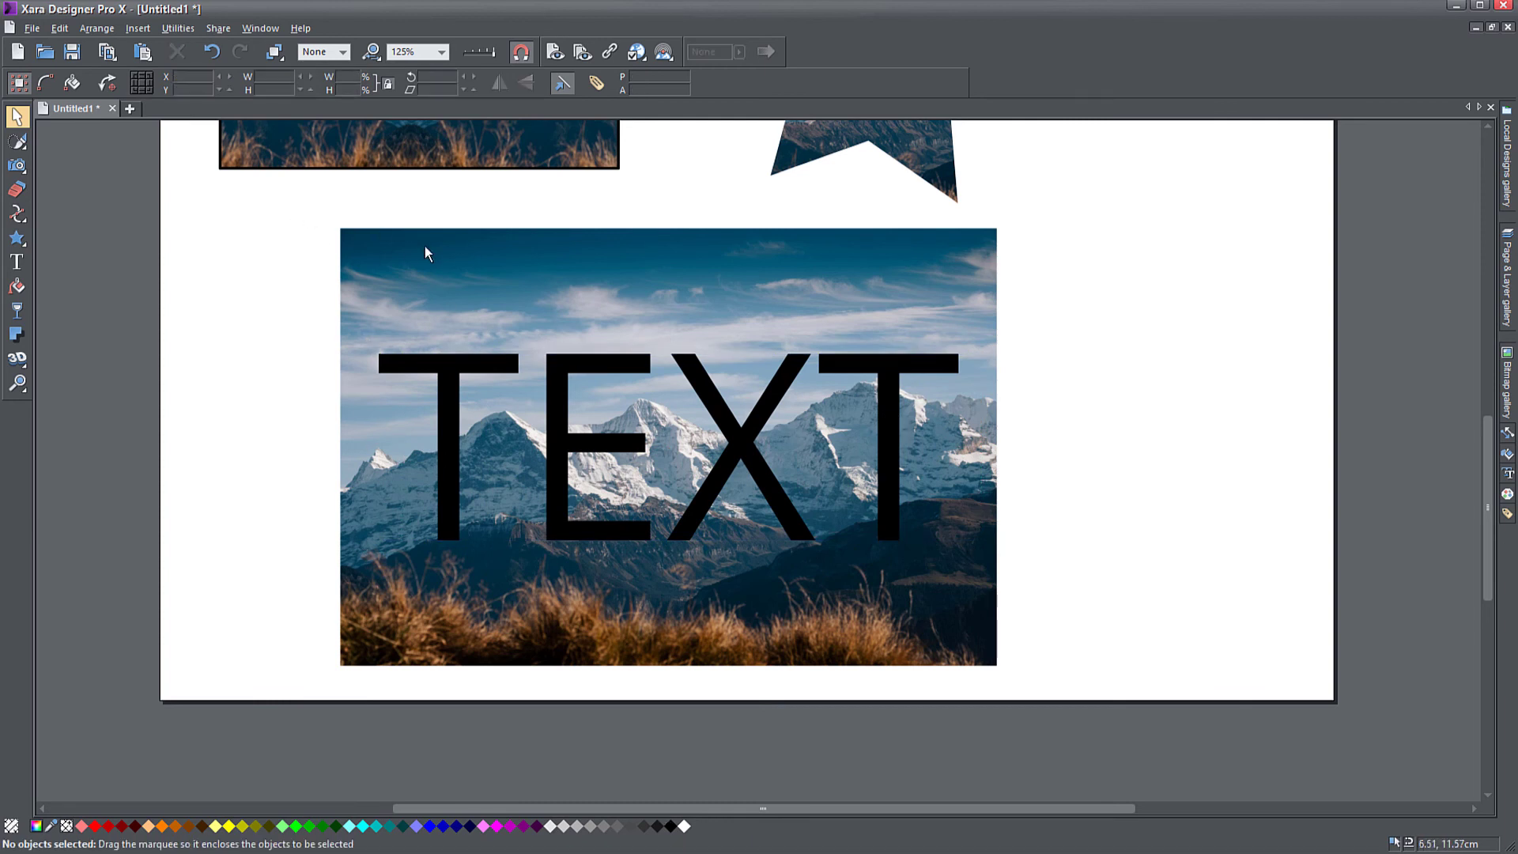
pyautogui.moveTo(646, 284); pyautogui.dragTo(1058, 685)
pyautogui.rightClick(885, 421)
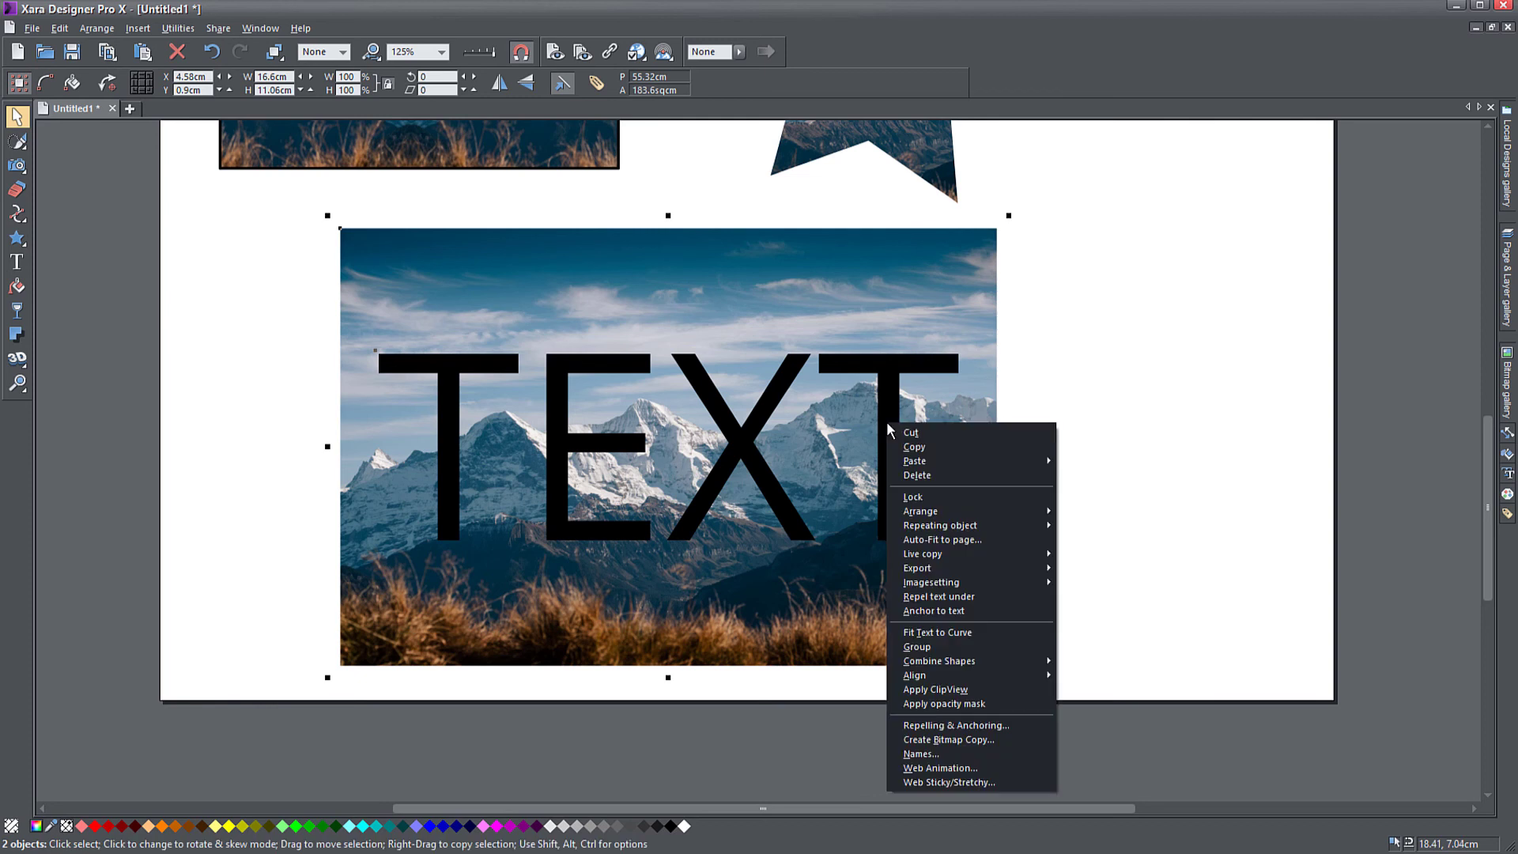
pyautogui.moveTo(953, 662)
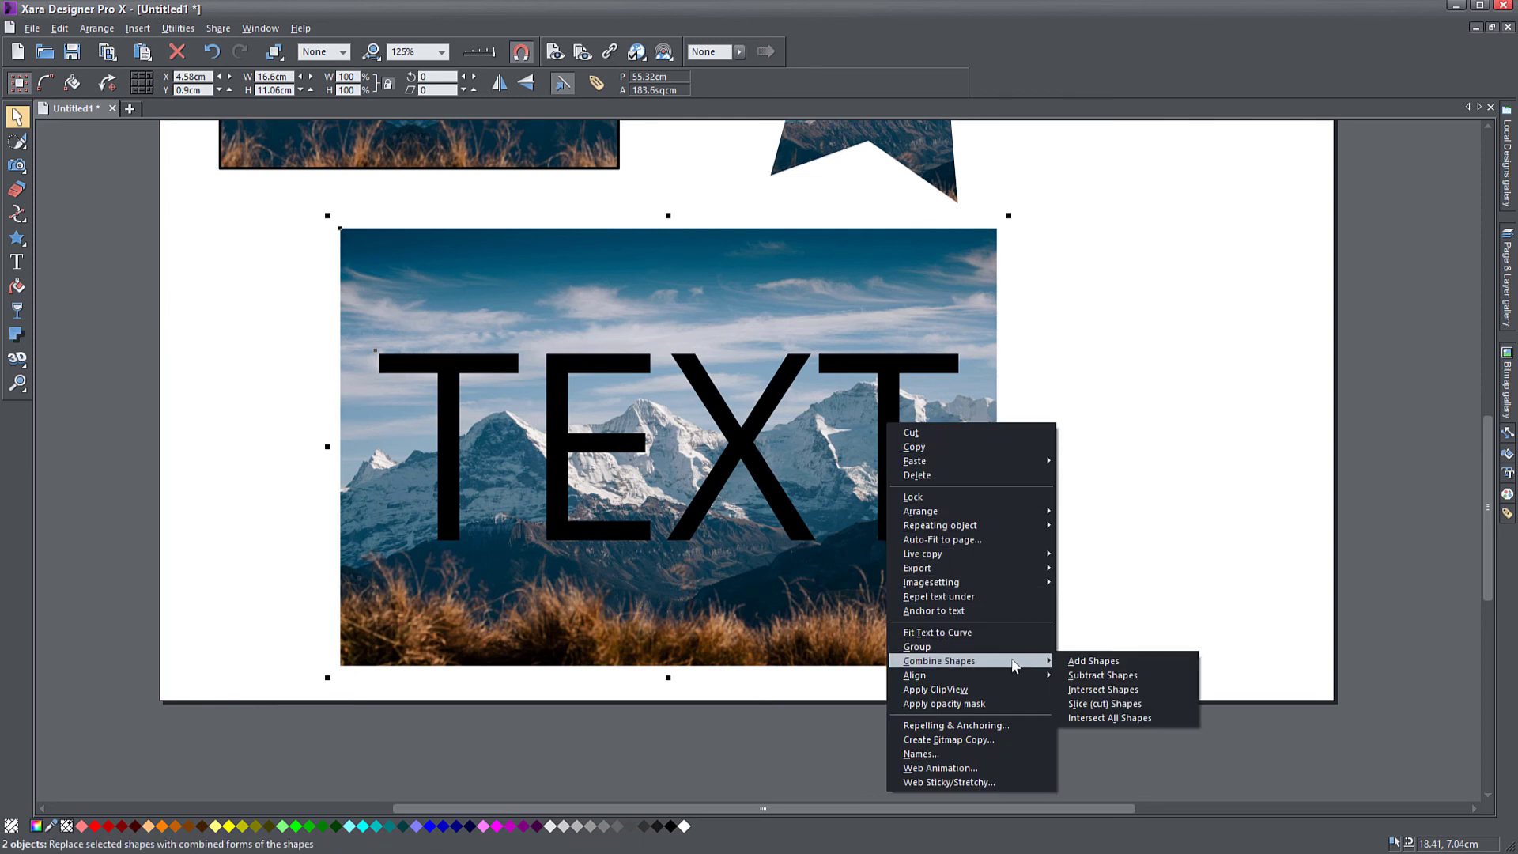
pyautogui.click(1099, 689)
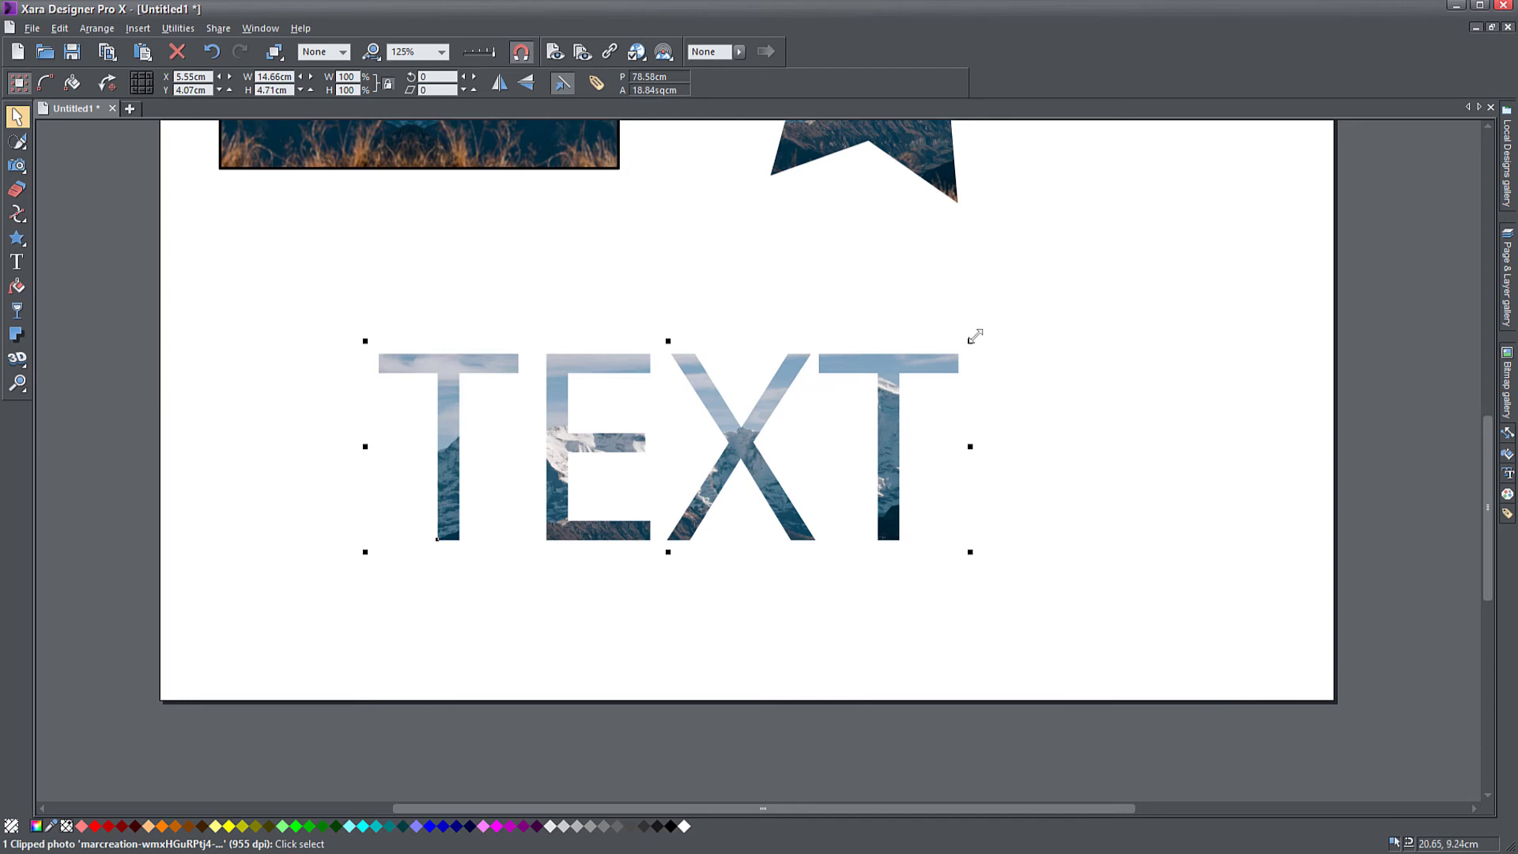
# Enlarge the photo-clipped text to about 23.4 cm wide and move it back within the page
pyautogui.moveTo(970, 341); pyautogui.dragTo(1314, 229)
pyautogui.moveTo(1189, 362); pyautogui.dragTo(1093, 379)
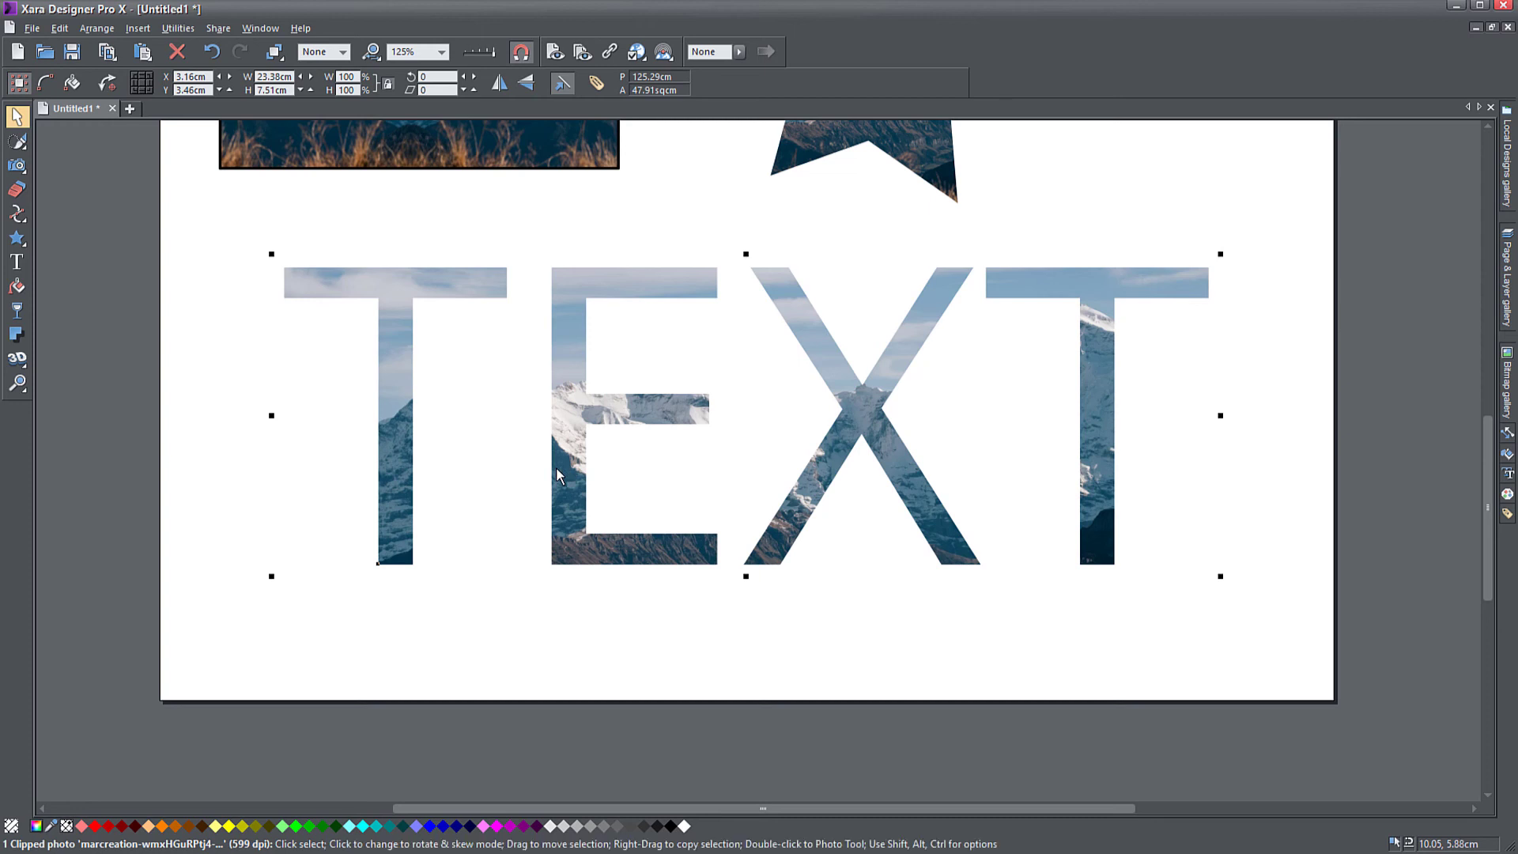
# Shift the mountain photo inside the clipped letters with the Fill Tool and rotate the fill slightly counter-clockwise
pyautogui.click(18, 290)
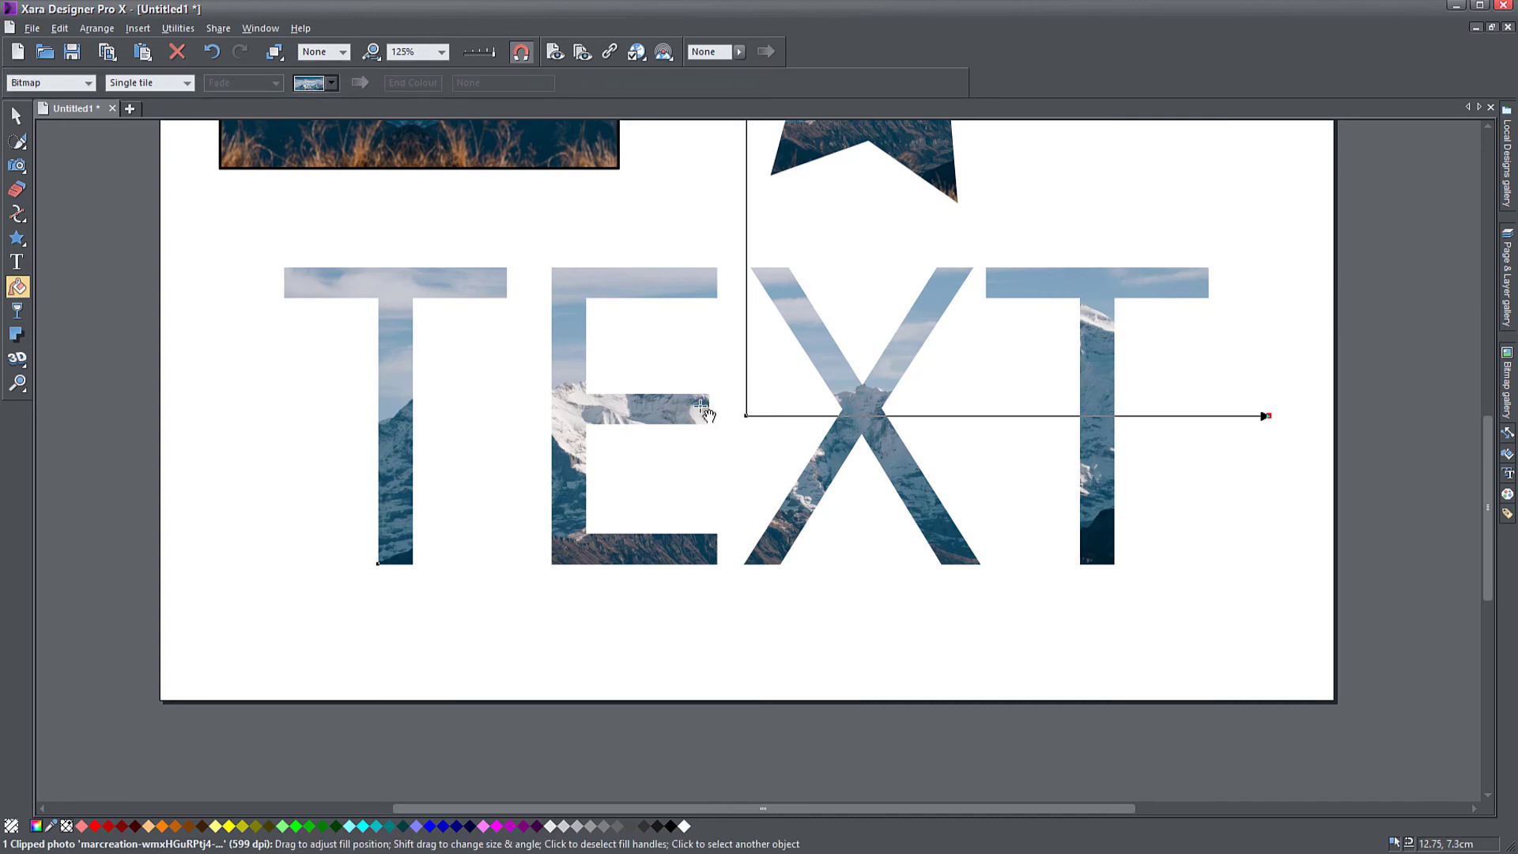
pyautogui.moveTo(740, 403); pyautogui.dragTo(782, 525)
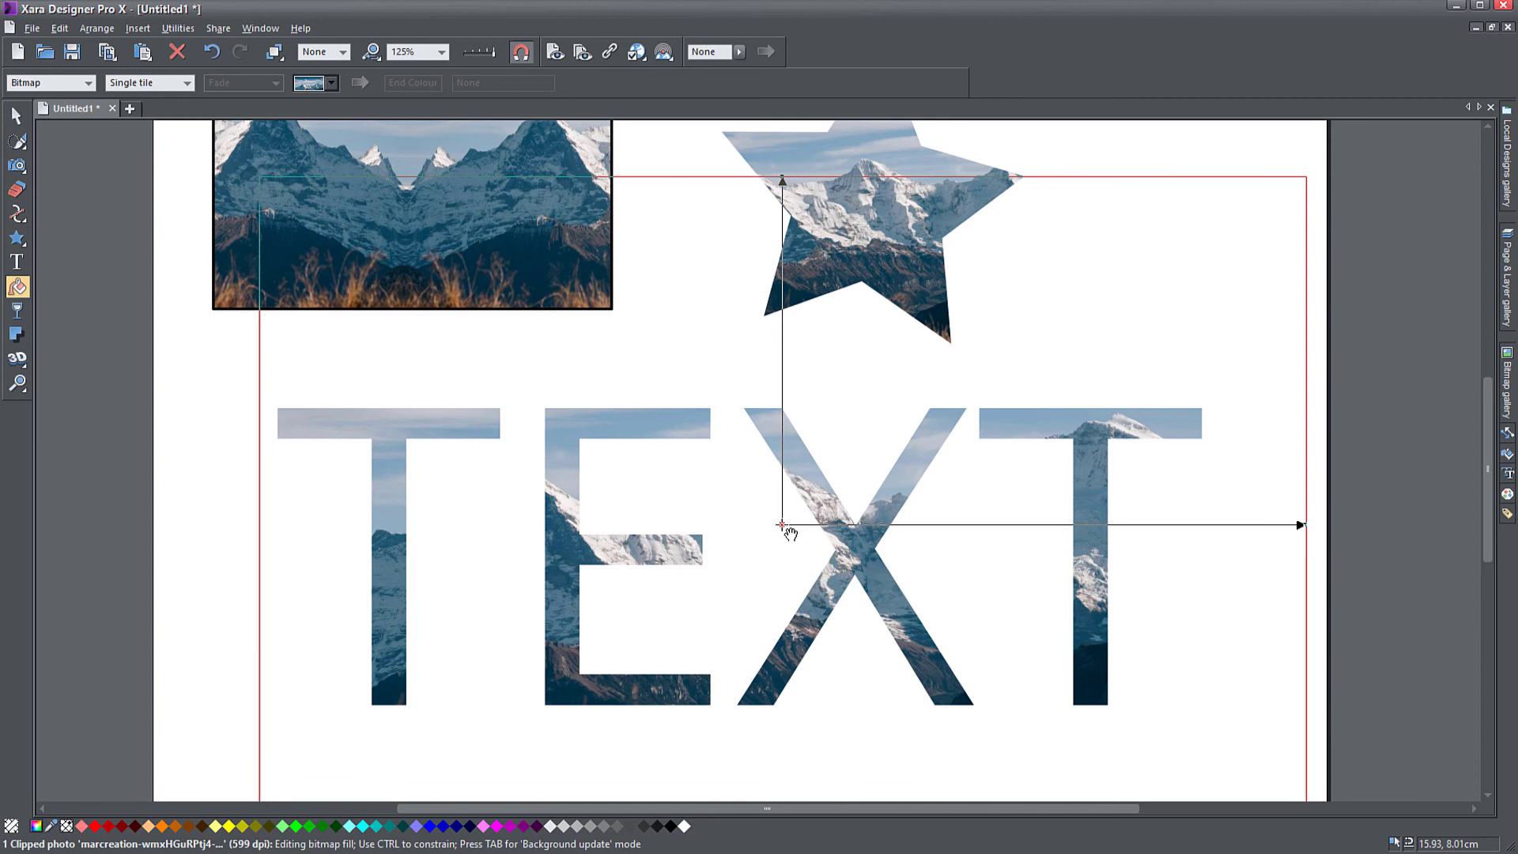
pyautogui.moveTo(1301, 525); pyautogui.dragTo(1255, 454)
pyautogui.click(1256, 452)
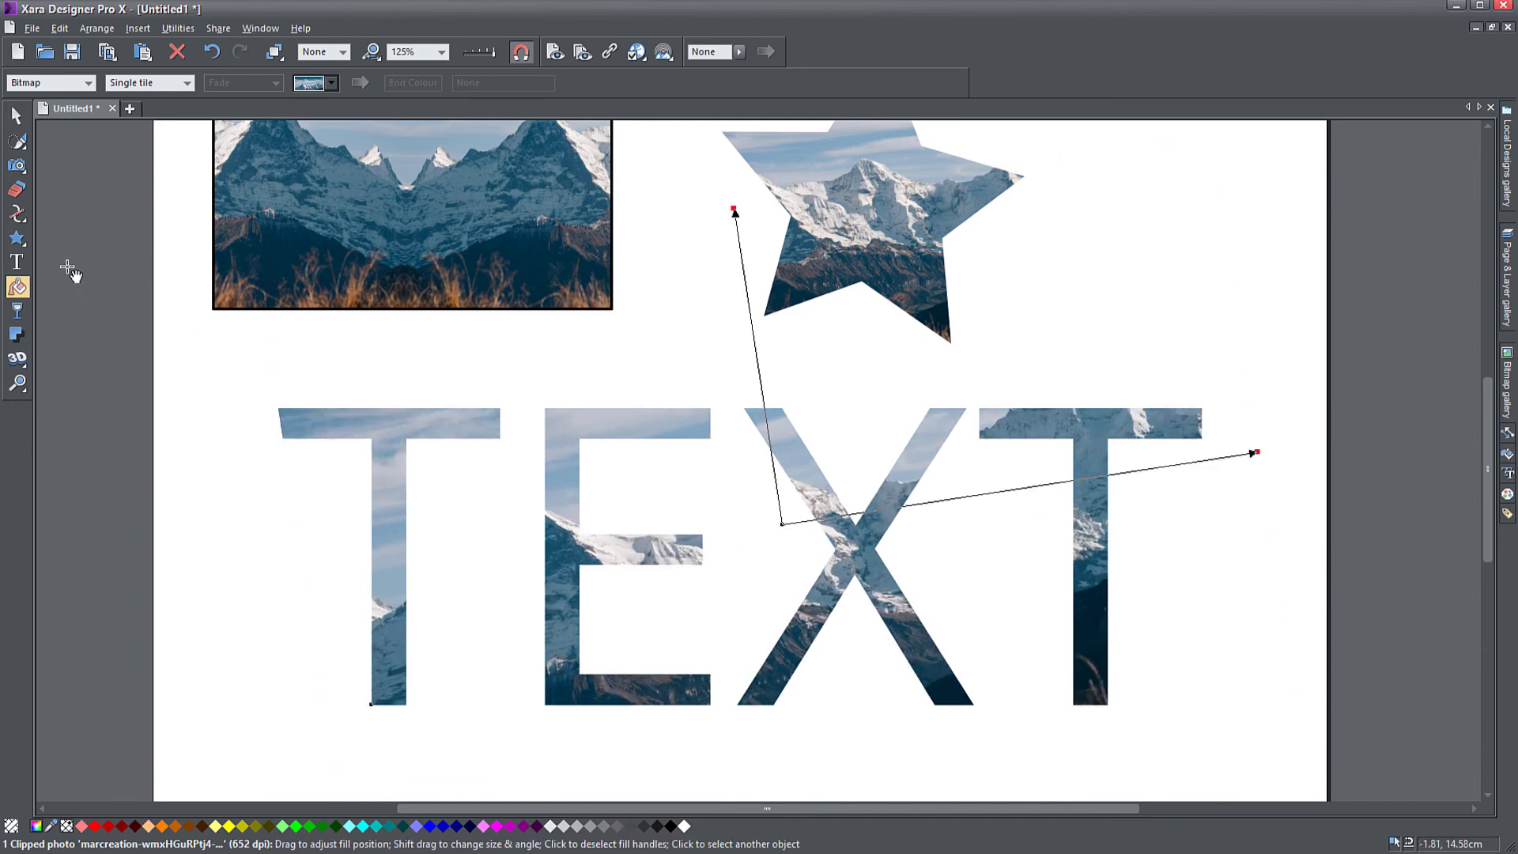
# Try to edit the letters of the photo-clipped text with the Text Tool
pyautogui.click(17, 263)
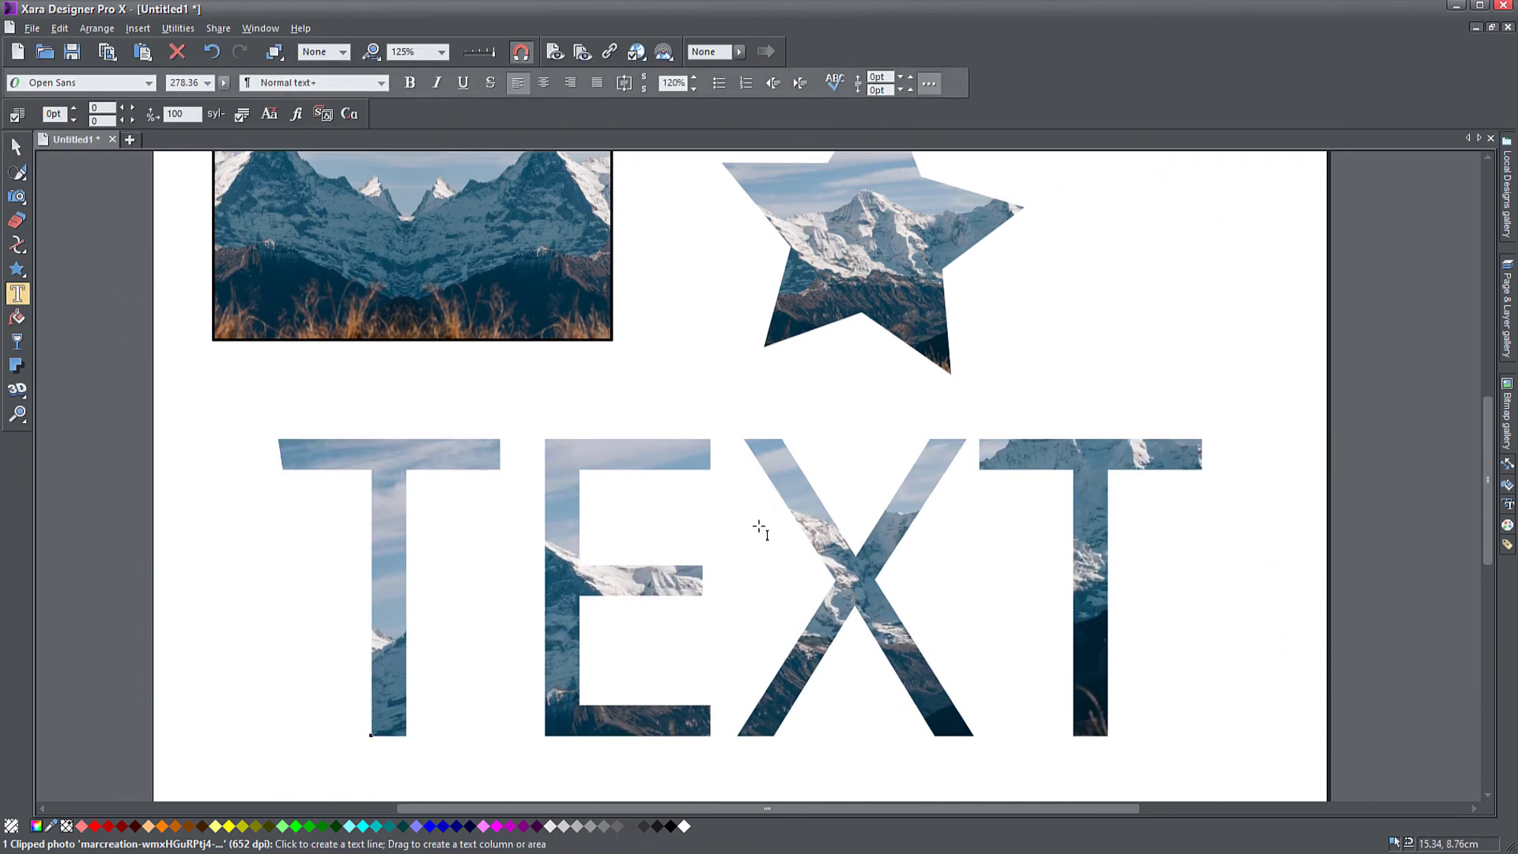
pyautogui.click(701, 577)
pyautogui.click(534, 559)
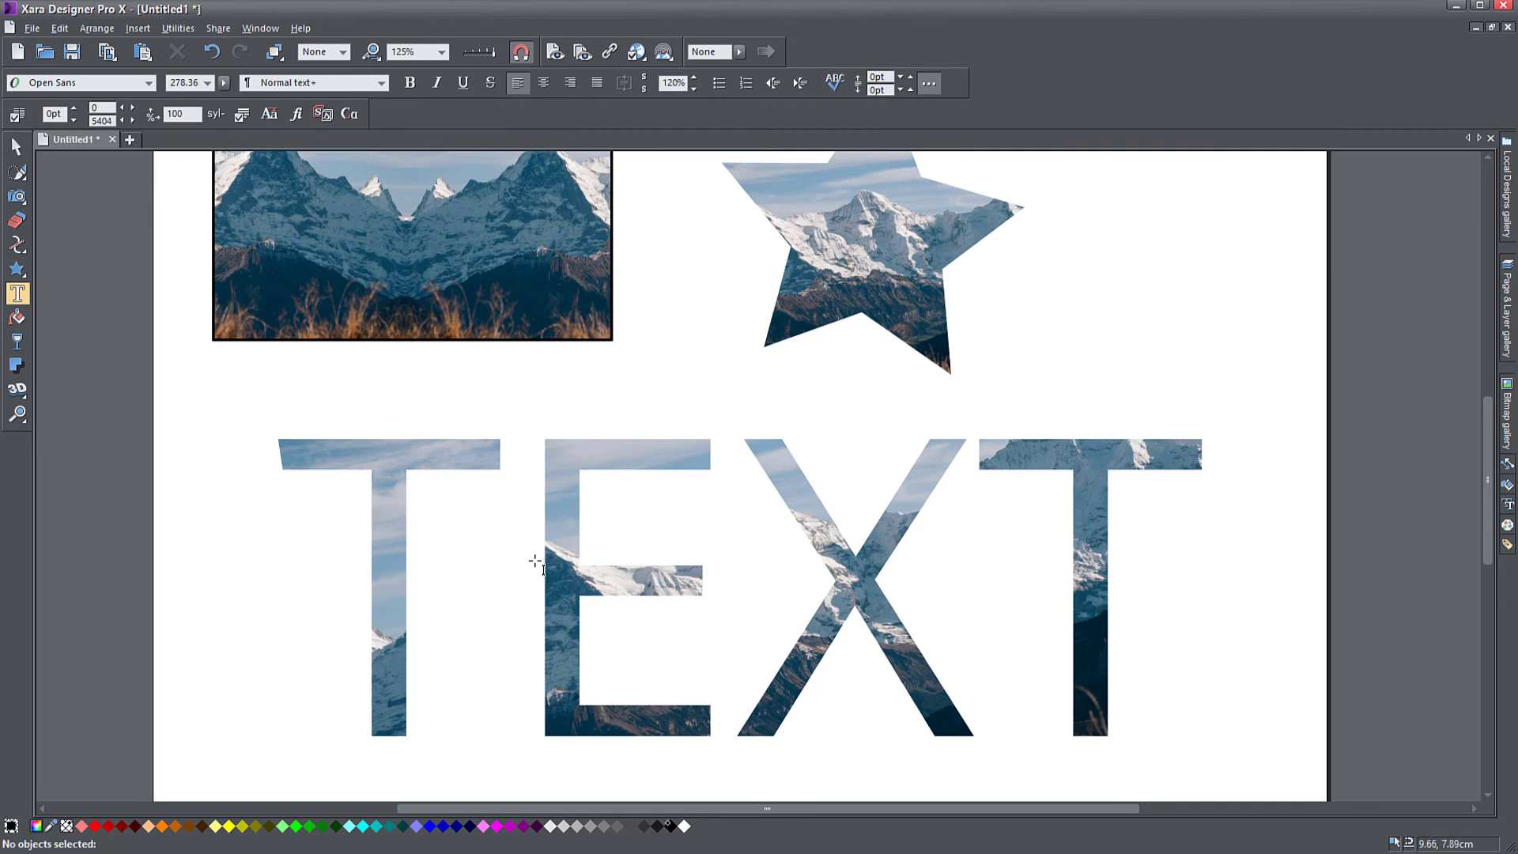
# Delete the photo-clipped text from the page
pyautogui.press('F2')
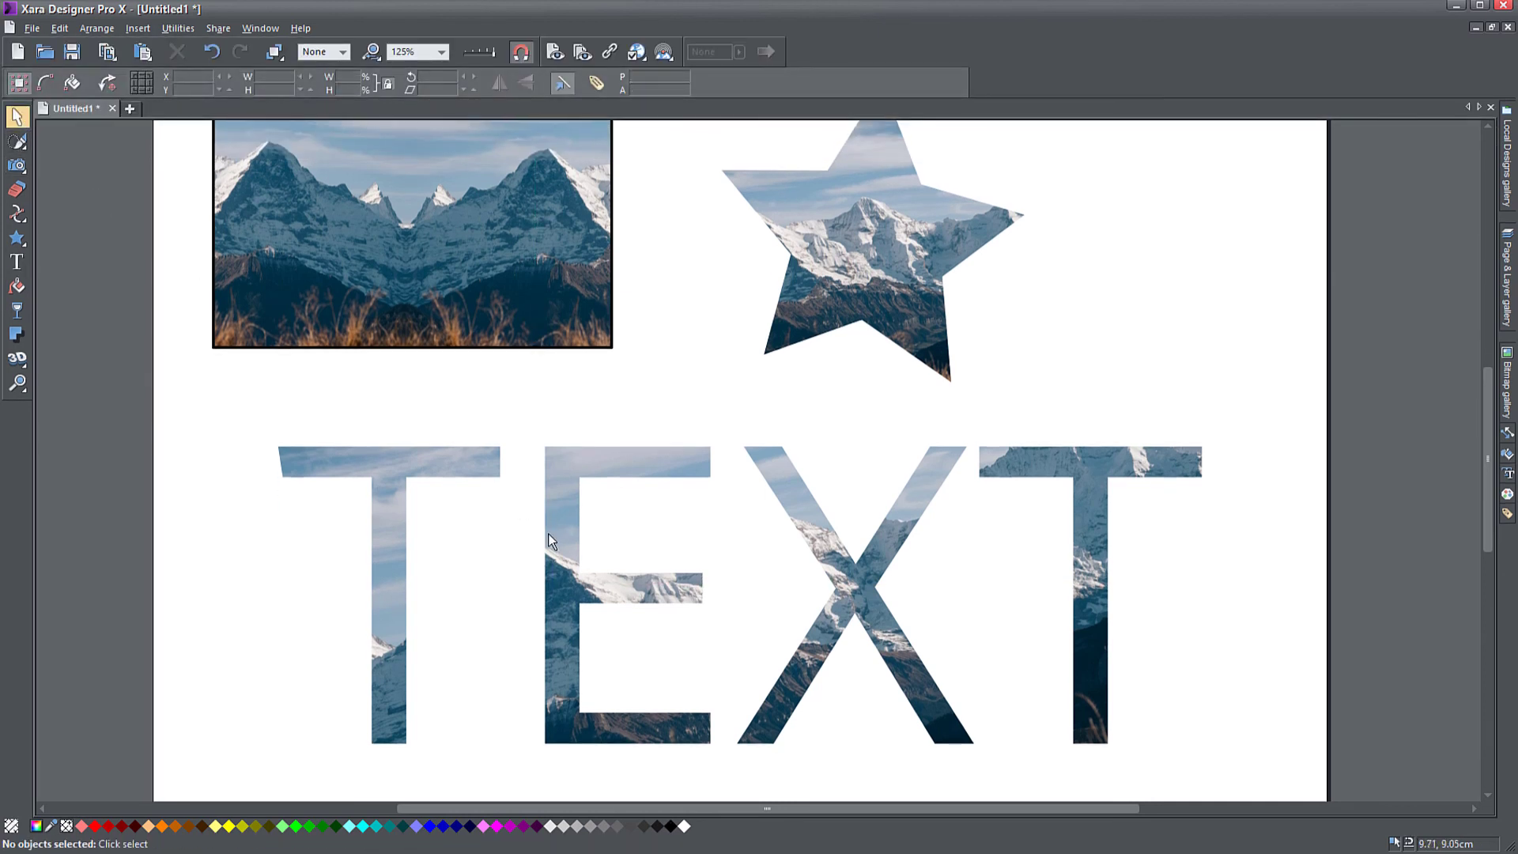
pyautogui.click(574, 563)
pyautogui.press('Delete')
# Create a new text line reading "TEXT 2" in the empty area below the rectangle and star
pyautogui.press('F8')
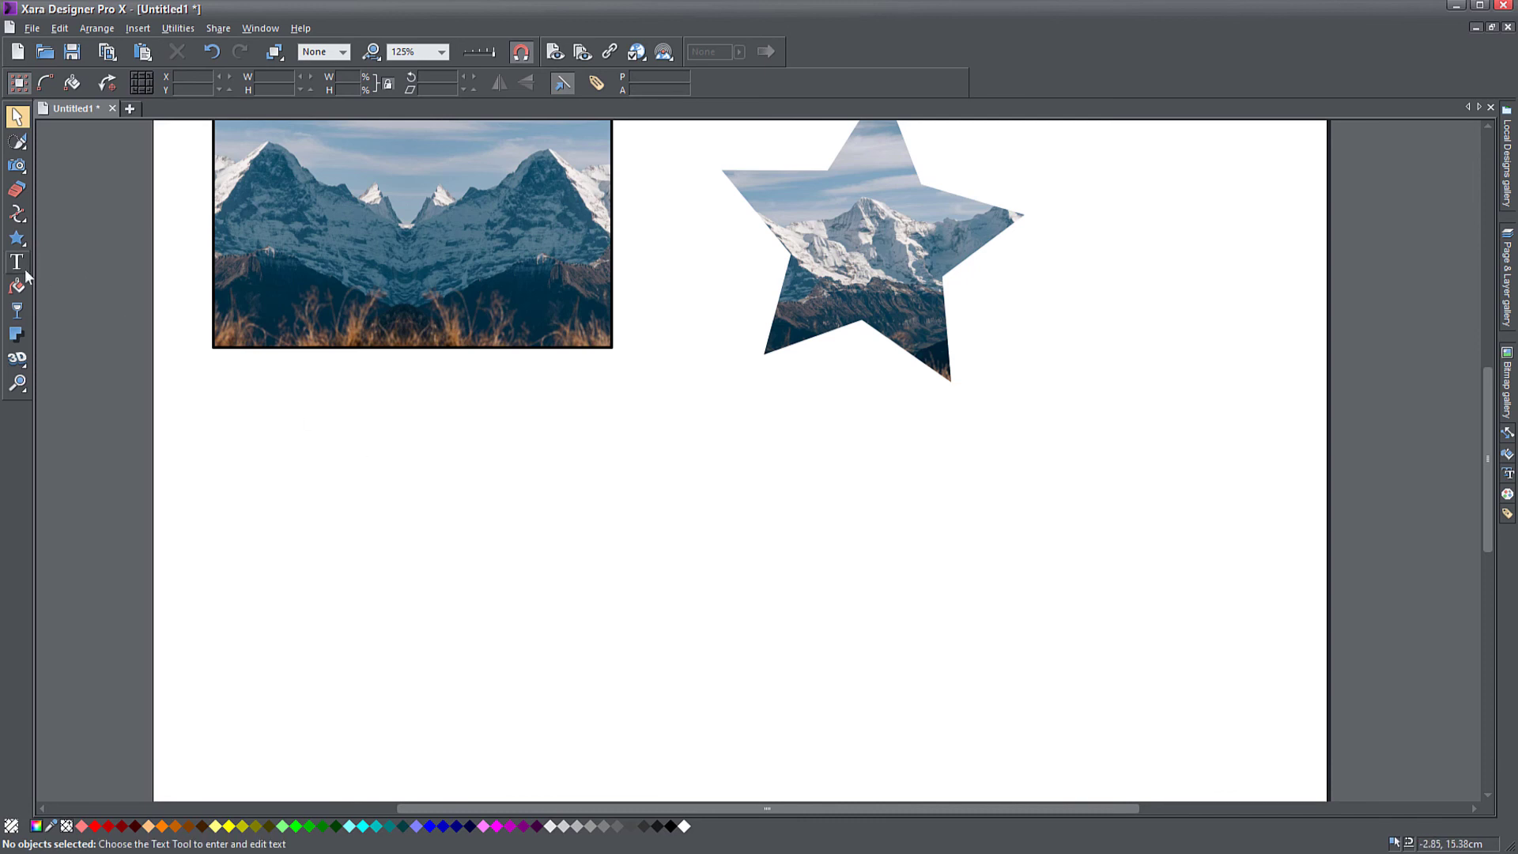
pyautogui.click(486, 571)
pyautogui.write('TES')
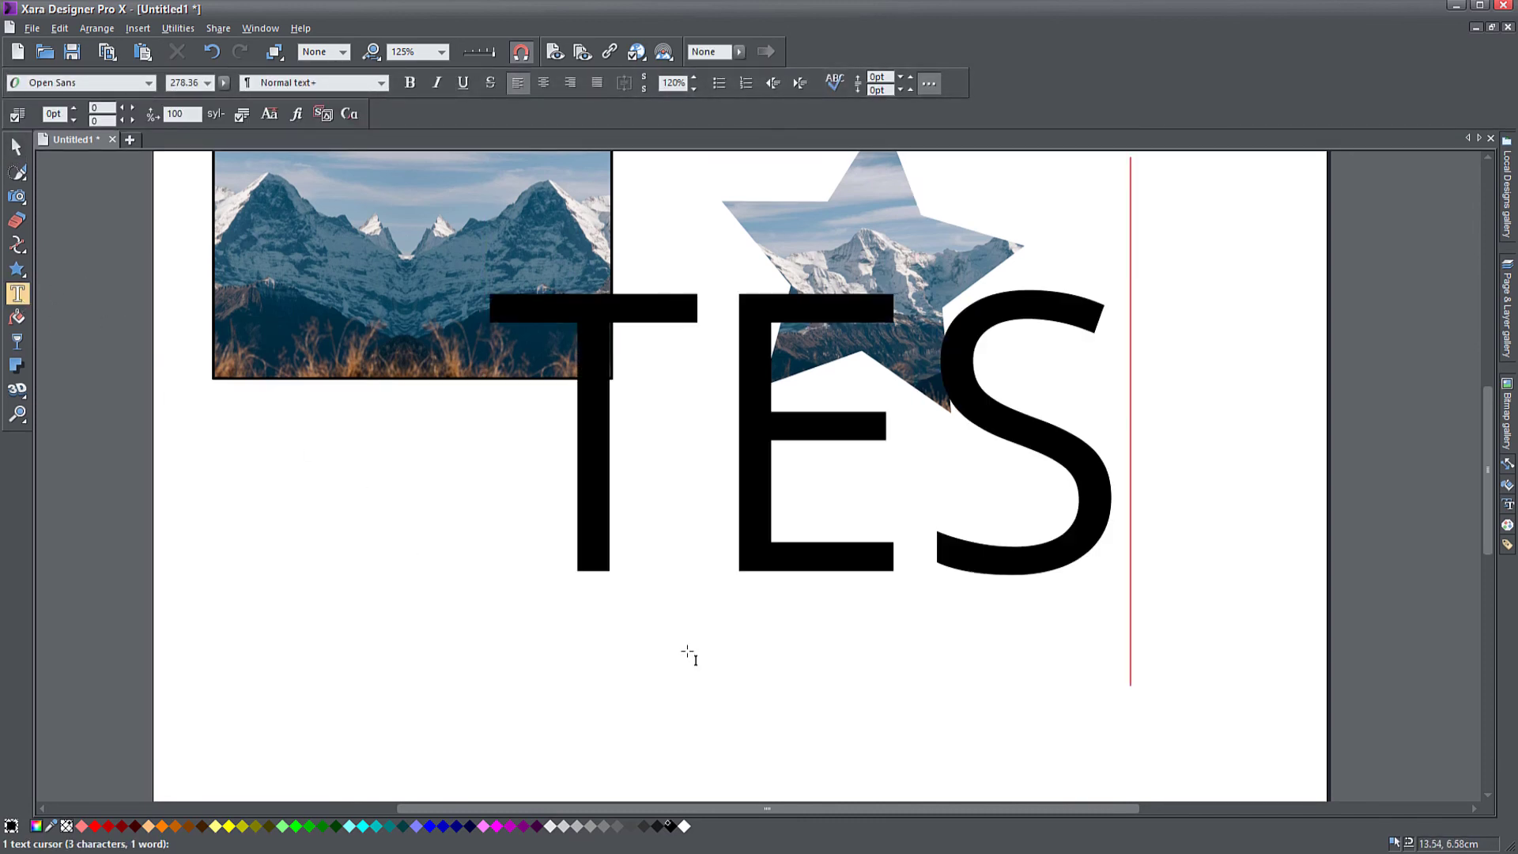
pyautogui.press('BackSpace')
pyautogui.write('XT 2')
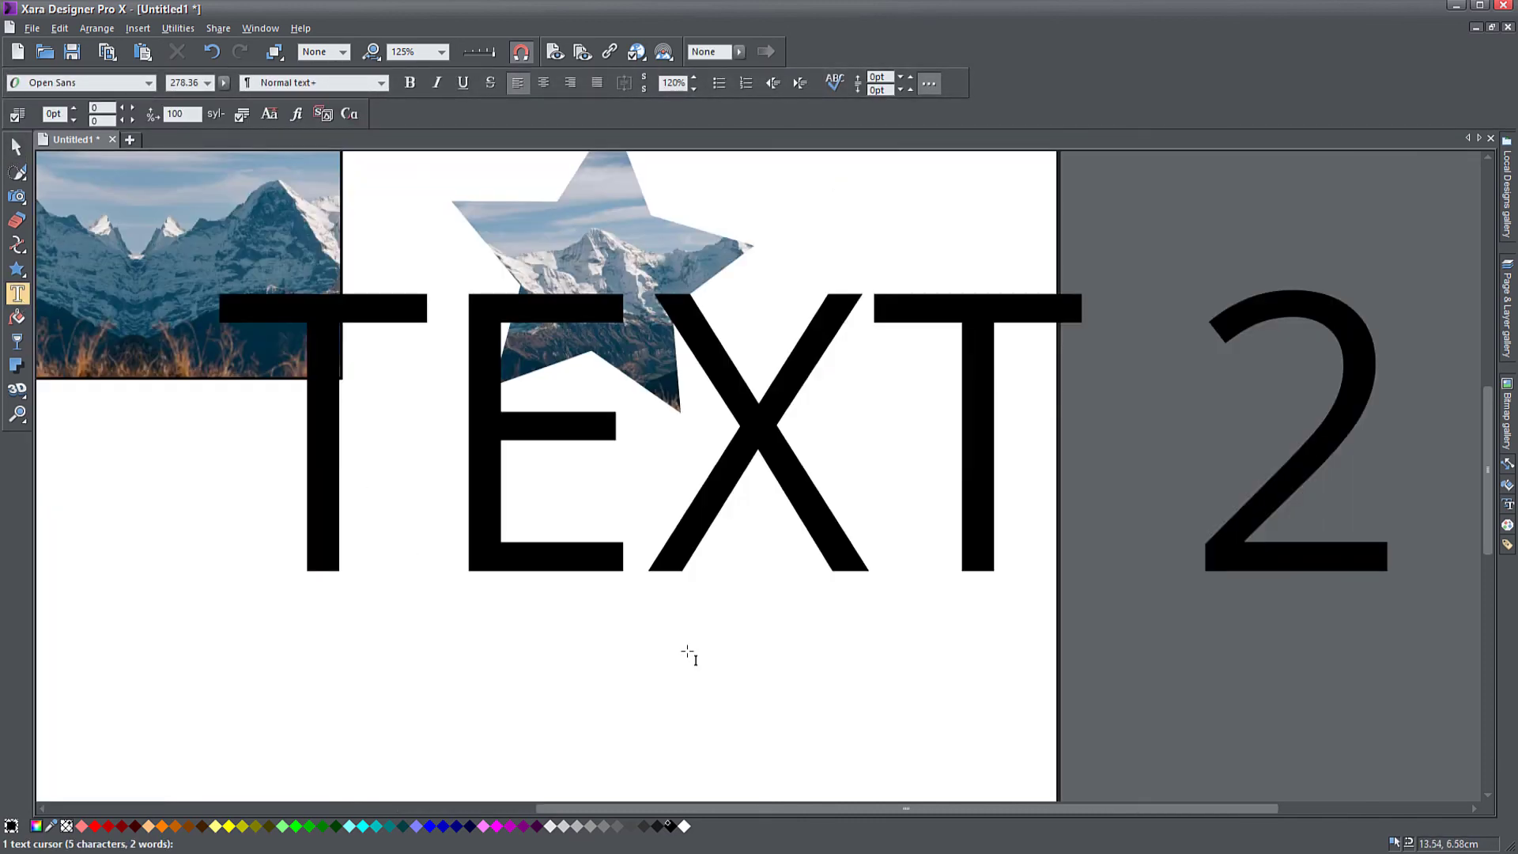
# Shrink the "TEXT 2" line to about 166.5 pt and move it into the empty space below the star
pyautogui.press('Escape')
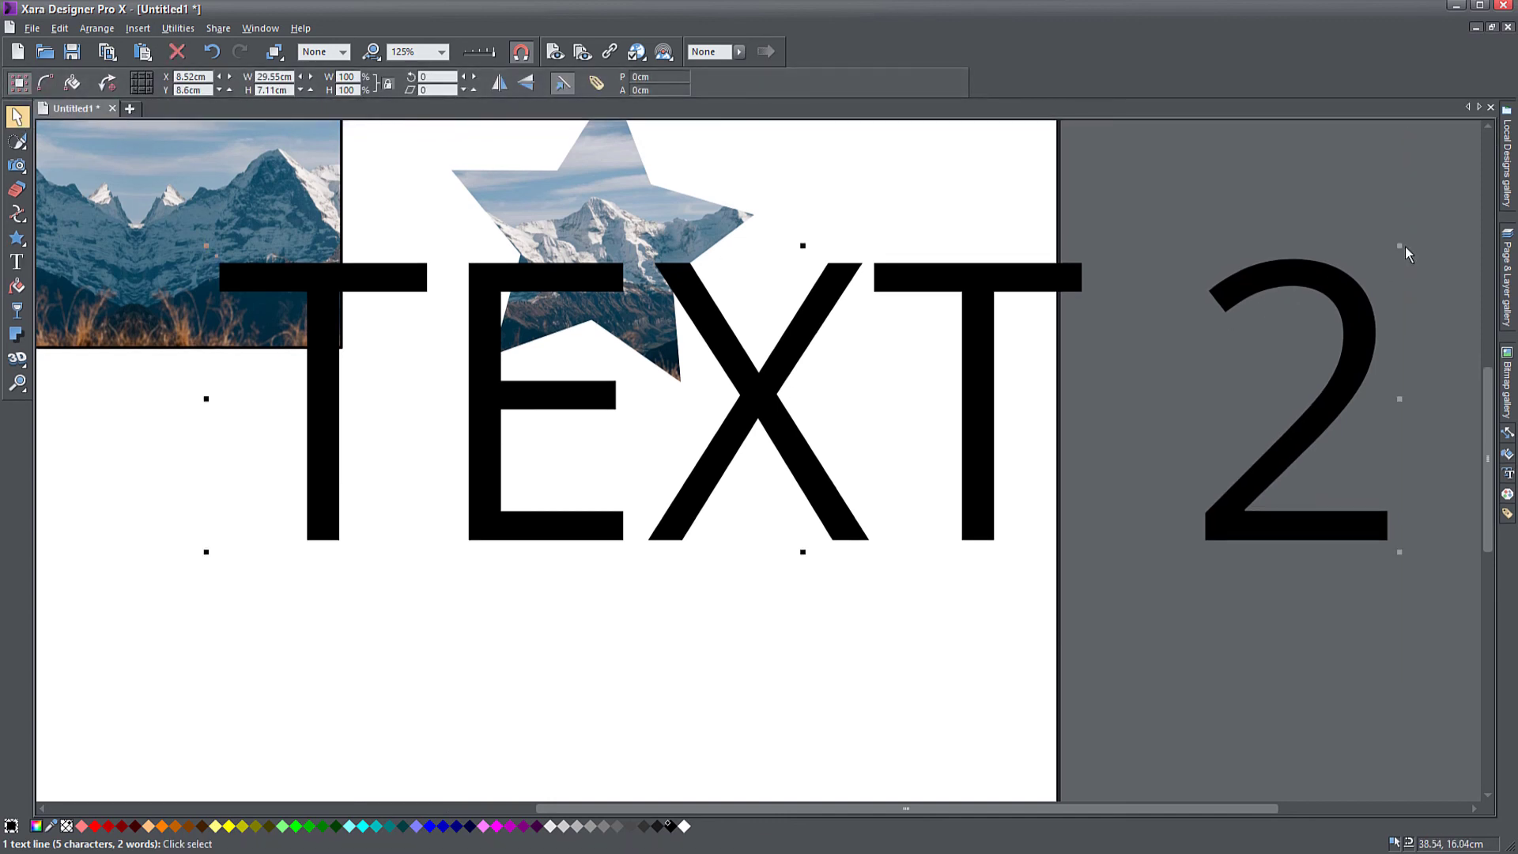
pyautogui.click(1404, 247)
pyautogui.click(1367, 288)
pyautogui.moveTo(1395, 244); pyautogui.dragTo(929, 358)
pyautogui.moveTo(712, 462); pyautogui.dragTo(695, 533)
# Apply a Bitmap fill to the "TEXT 2" line and choose the mountain photo as its image
pyautogui.click(17, 286)
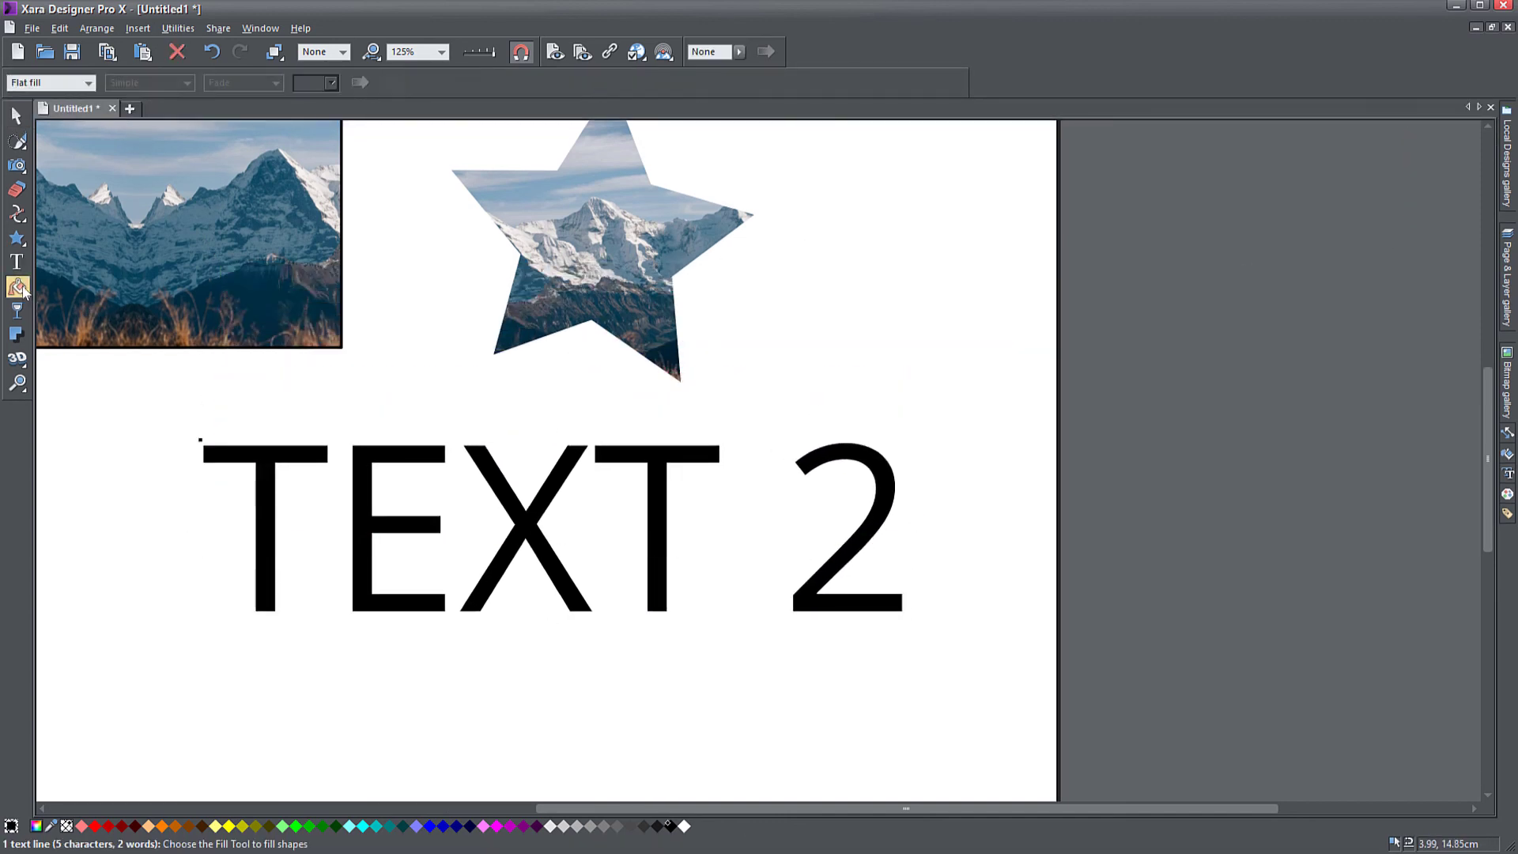
pyautogui.click(88, 83)
pyautogui.click(32, 178)
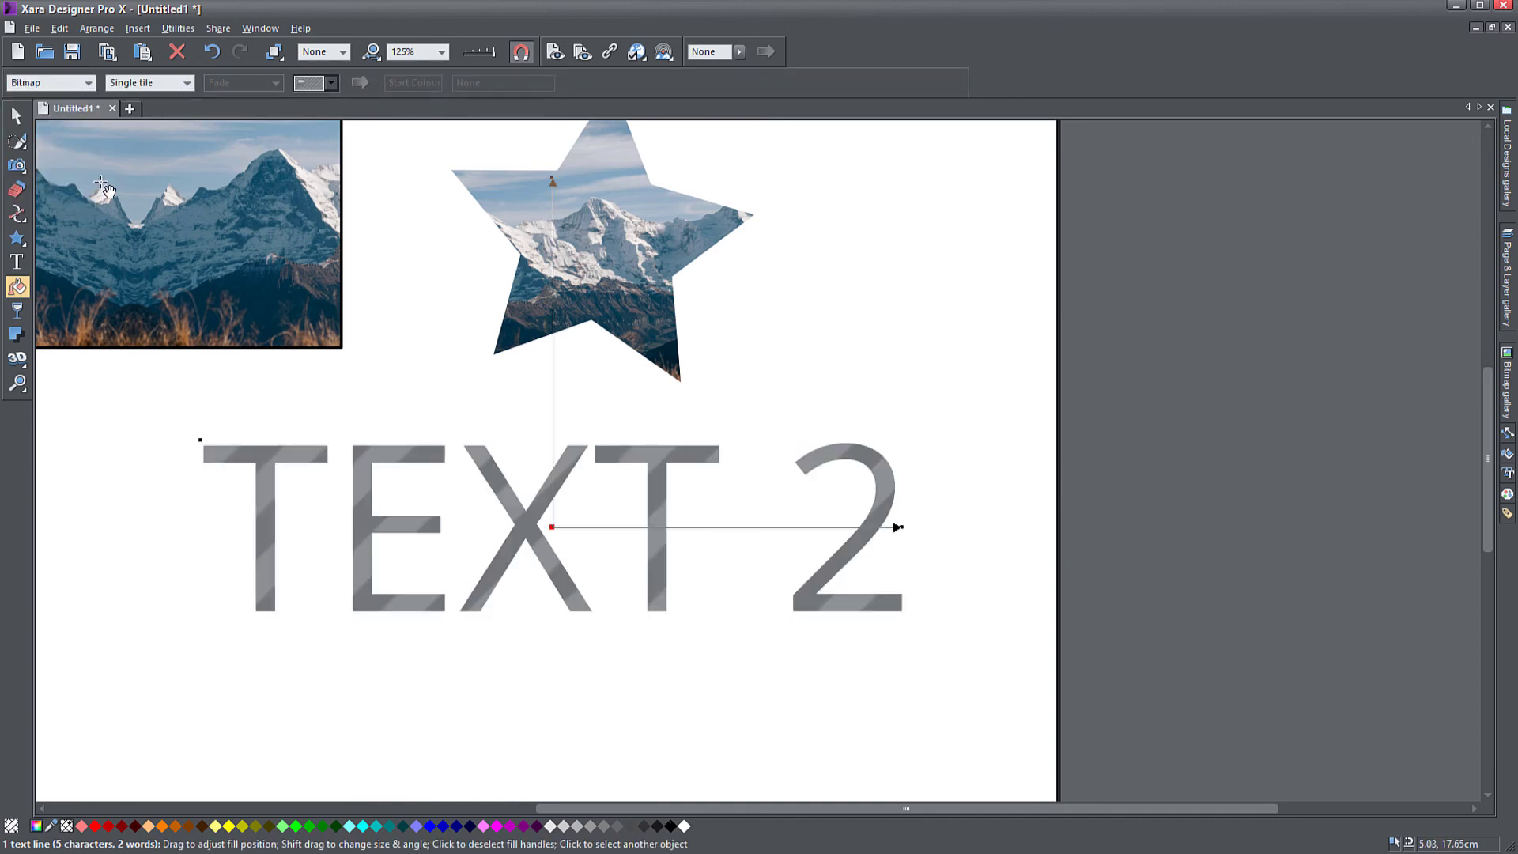
pyautogui.click(322, 84)
pyautogui.click(375, 121)
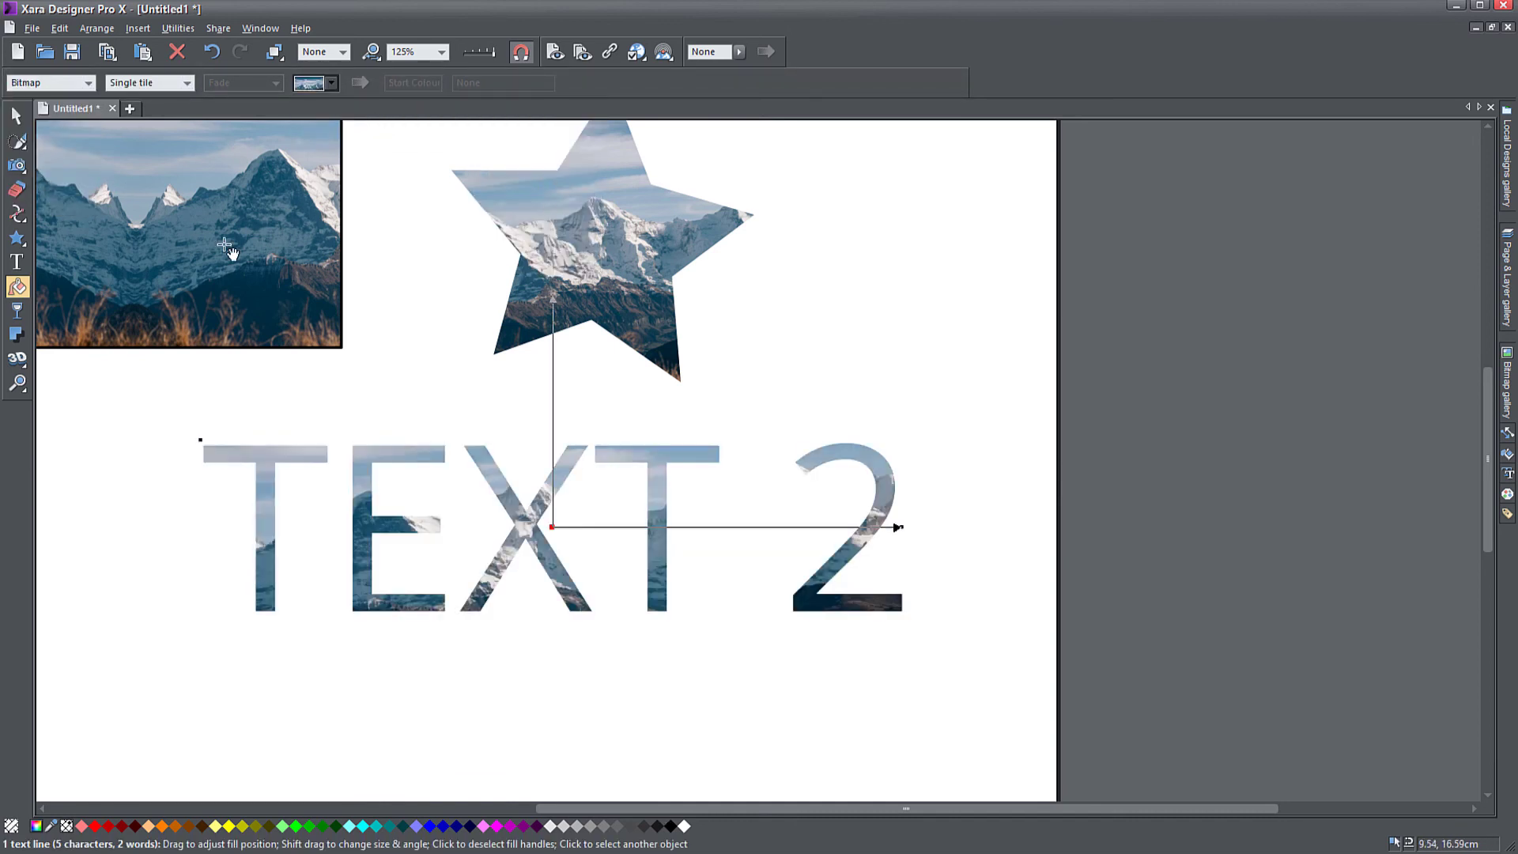
# Replace the X with an S in the photo-filled text so it reads "TEST 2"
pyautogui.click(16, 262)
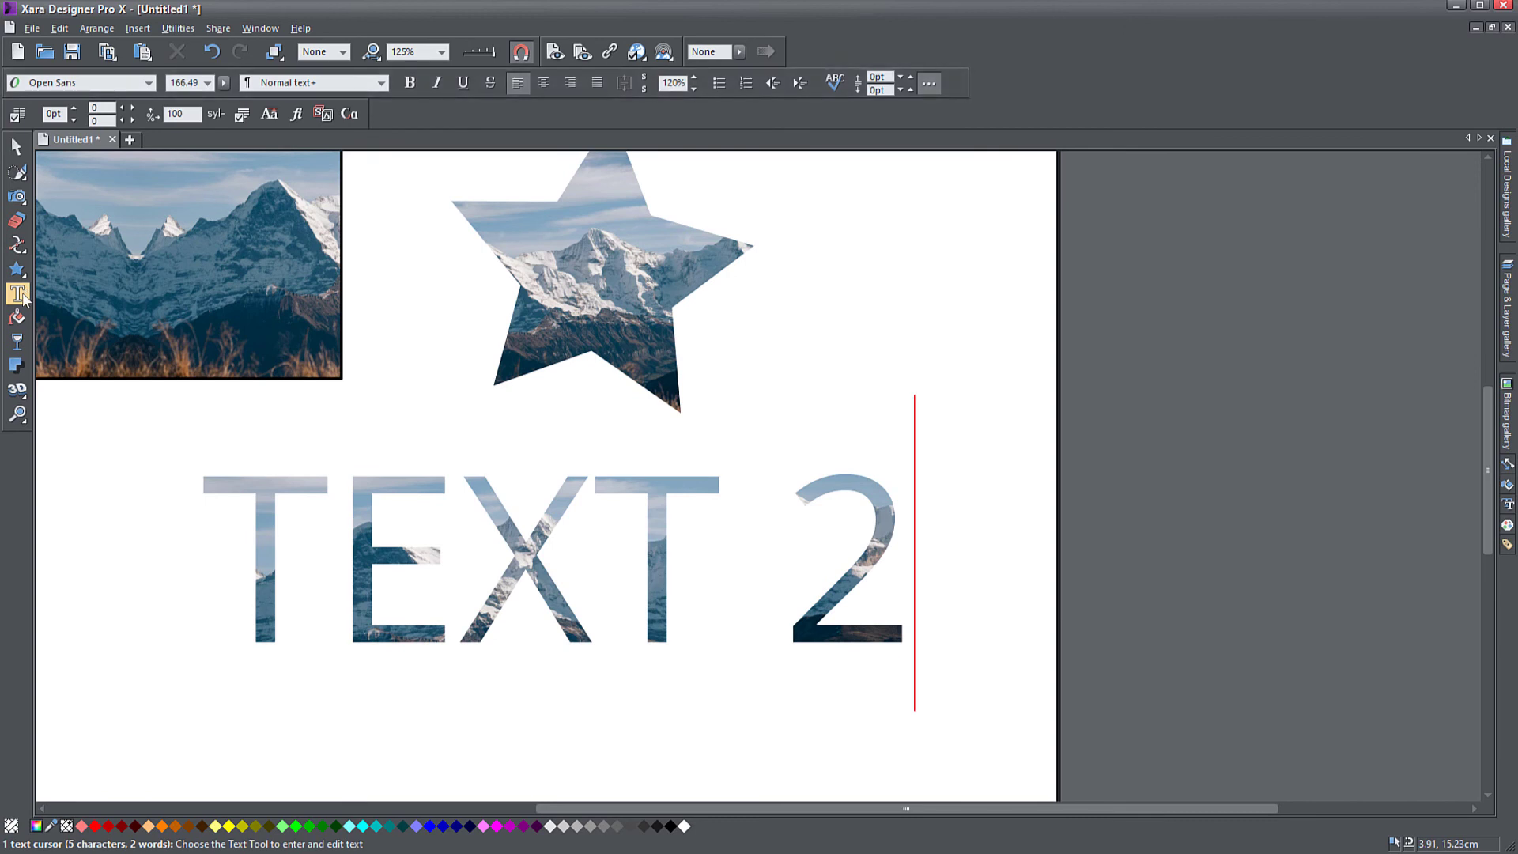
pyautogui.click(543, 562)
pyautogui.press('Left')
pyautogui.press('Delete')
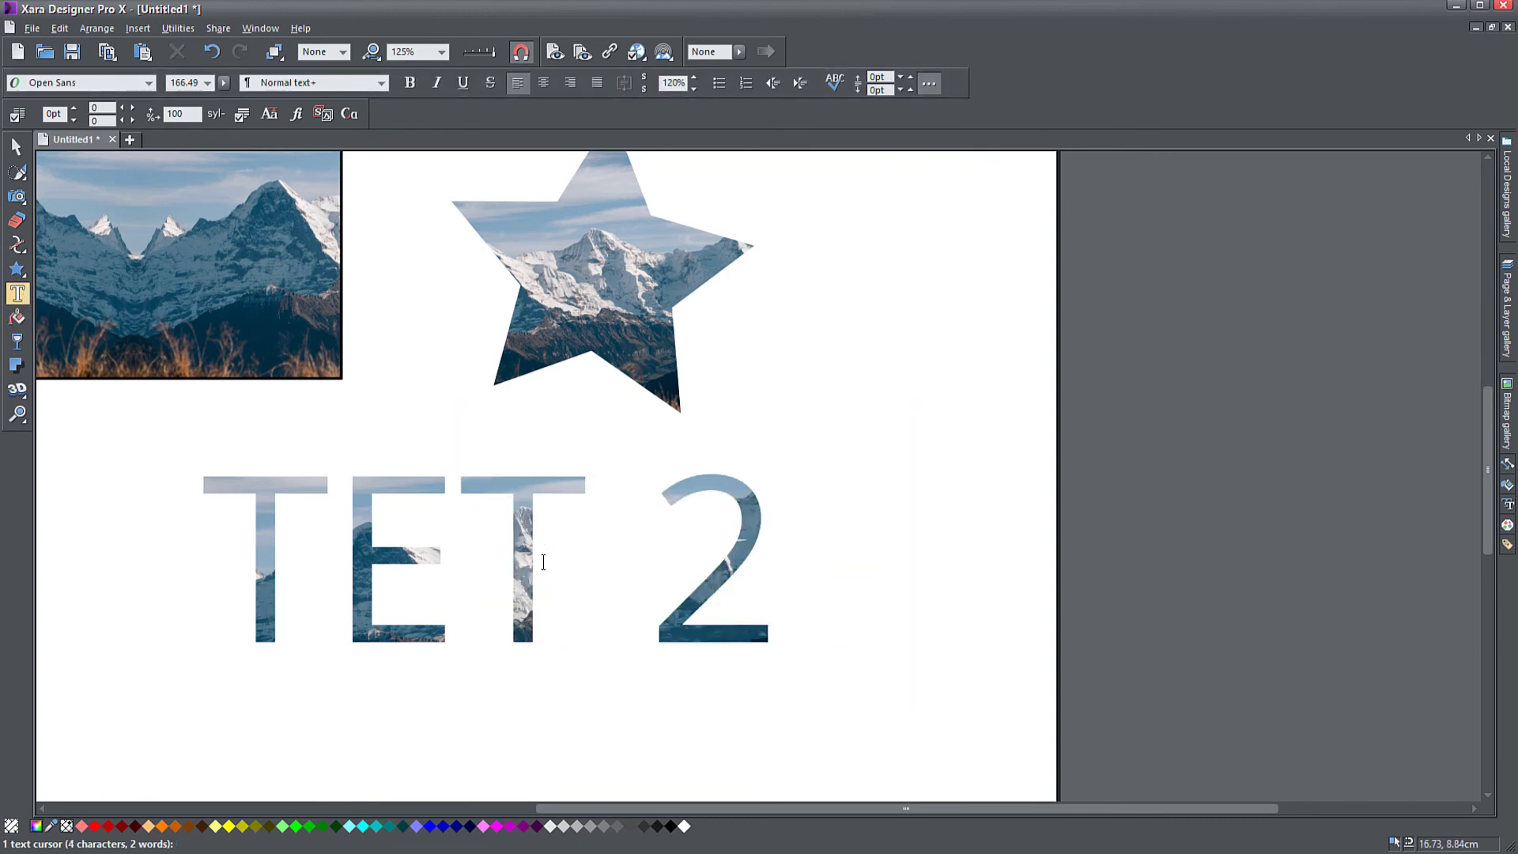
pyautogui.write('S')
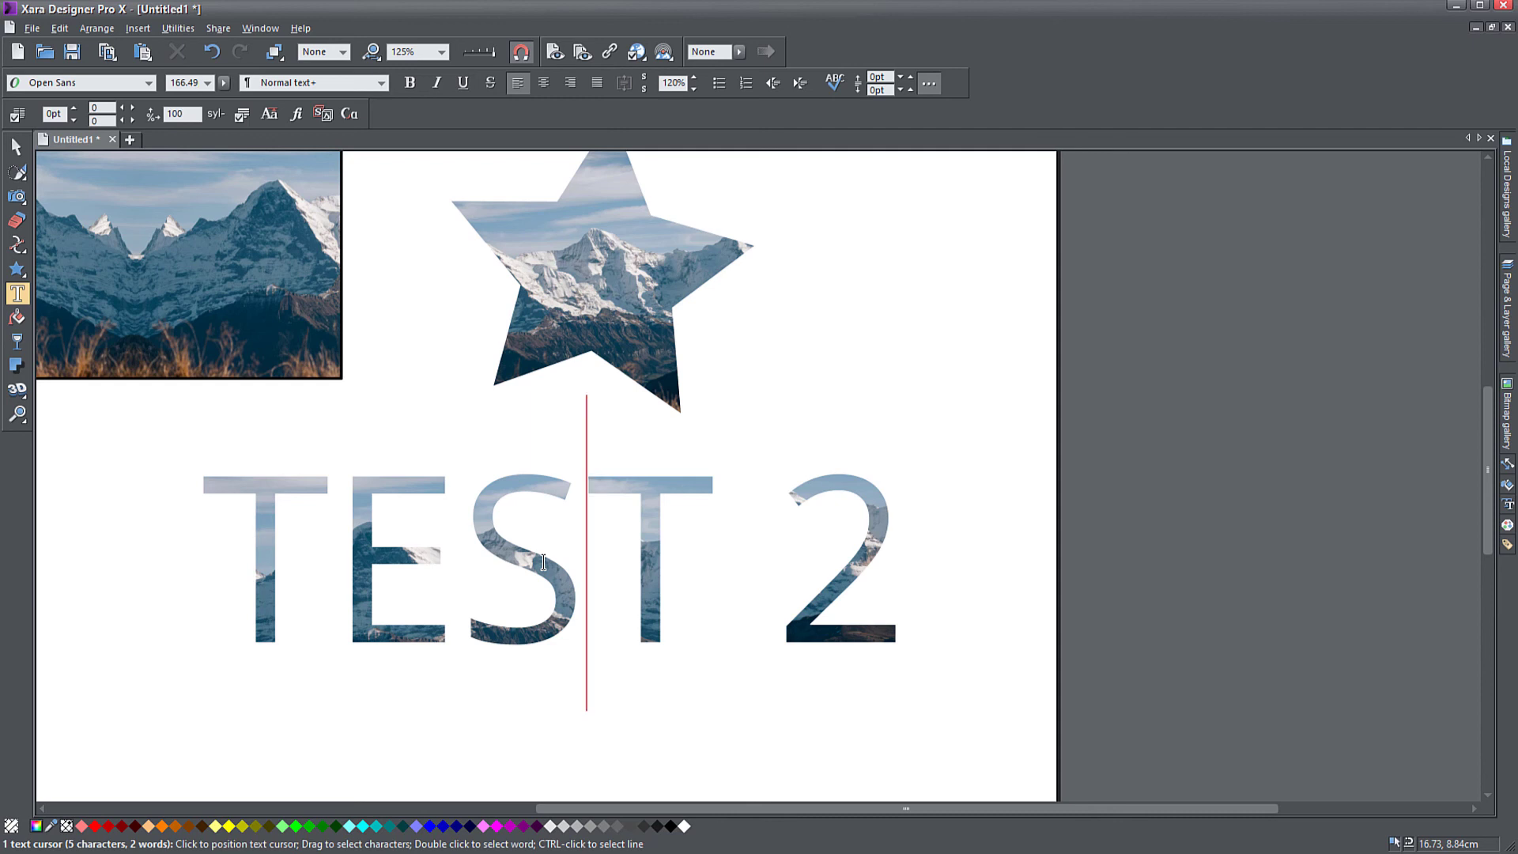
pyautogui.click(16, 149)
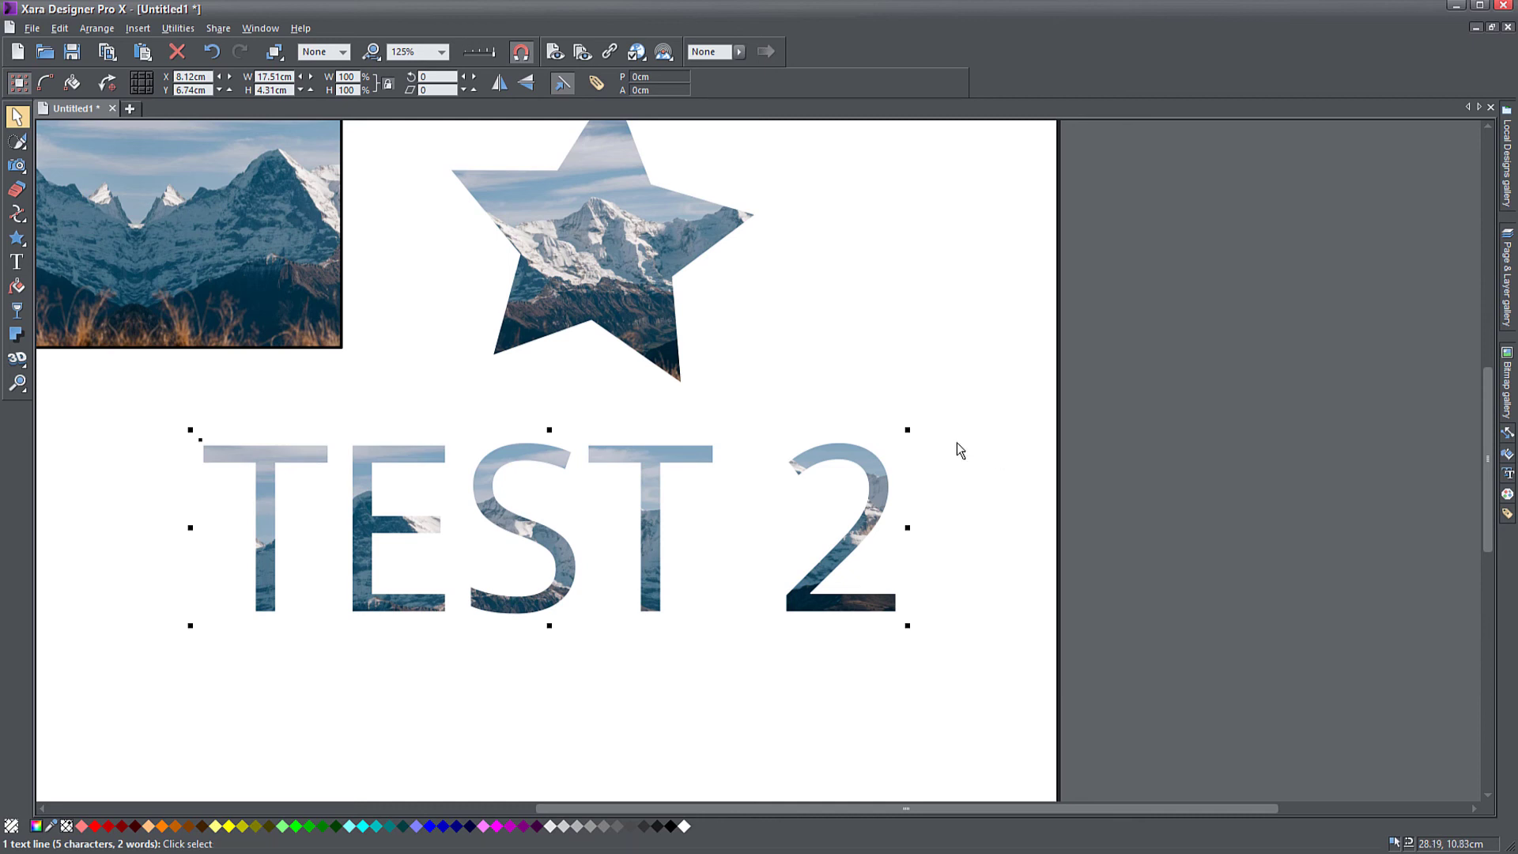
# Place the mountain photo from the Bitmap gallery below the rectangle and shrink it to about 7.8 cm wide
pyautogui.moveTo(668, 407); pyautogui.dragTo(884, 483)
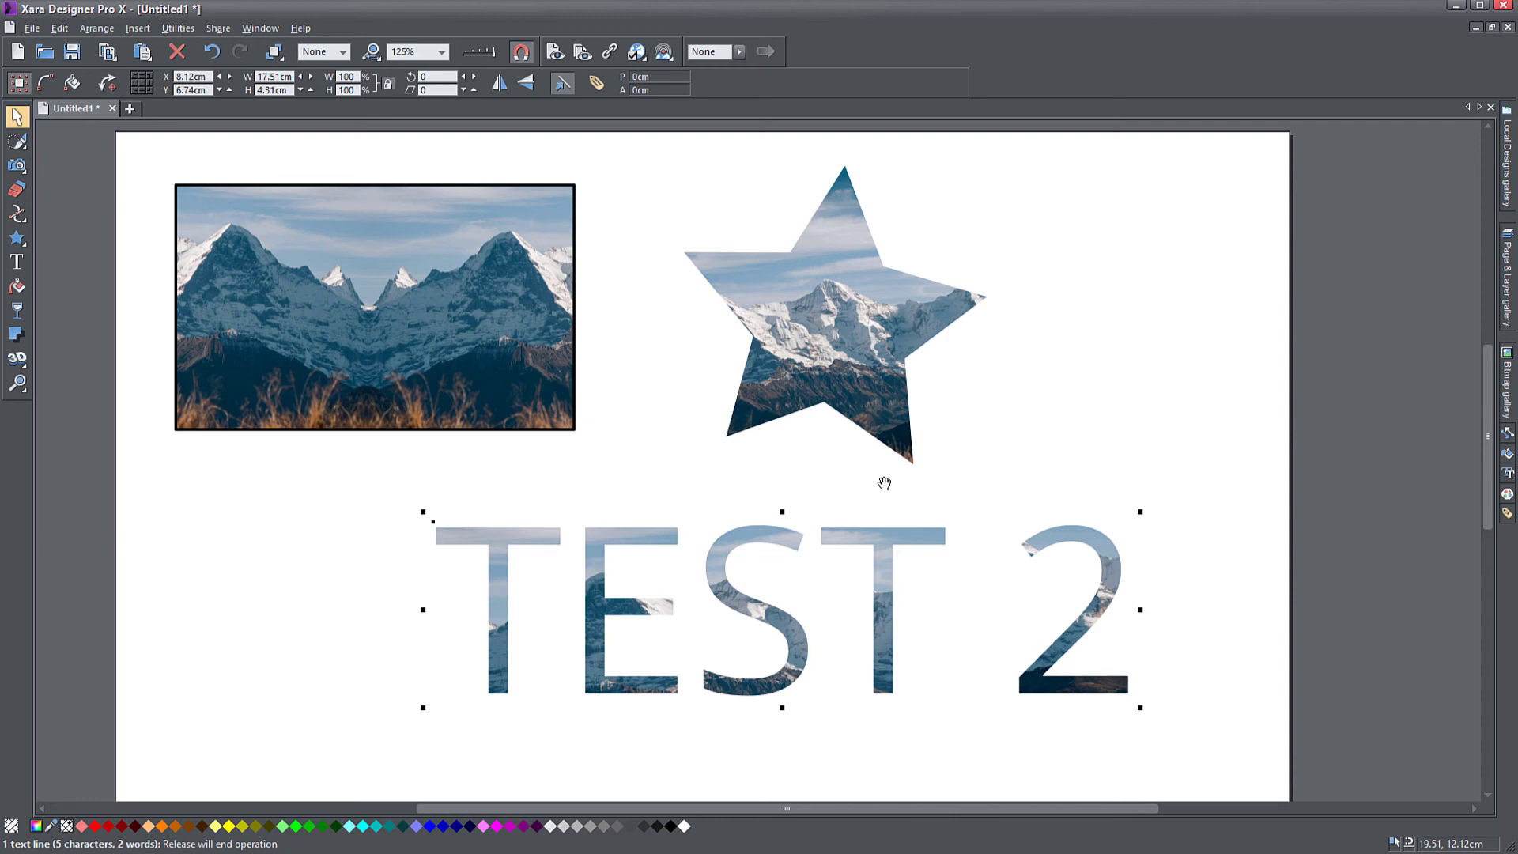
pyautogui.moveTo(883, 483); pyautogui.dragTo(883, 482)
pyautogui.click(1080, 408)
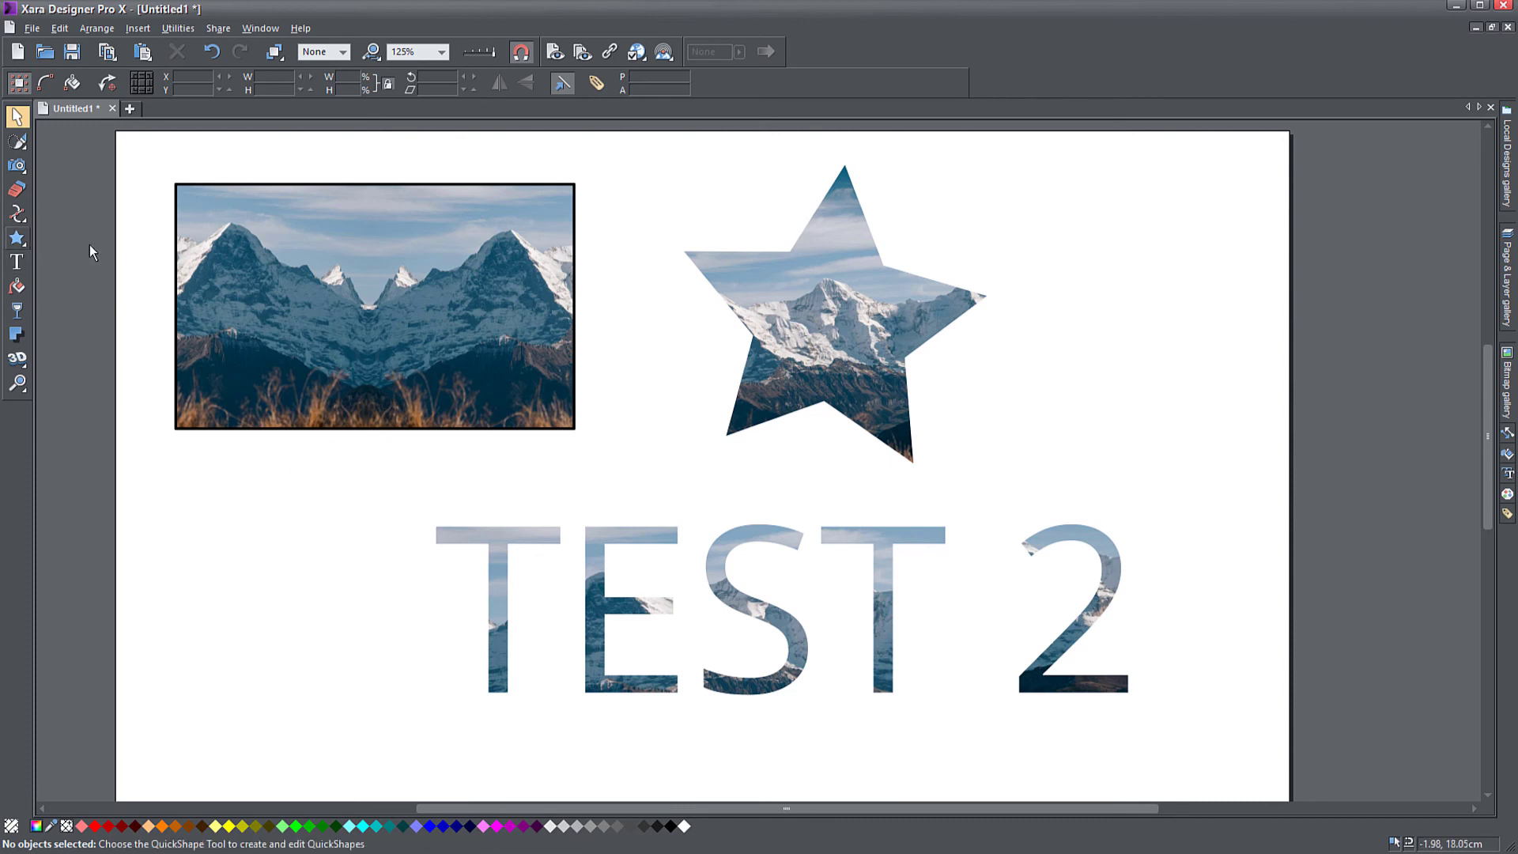
pyautogui.click(1506, 379)
pyautogui.click(1224, 312)
pyautogui.moveTo(1225, 312); pyautogui.dragTo(514, 538)
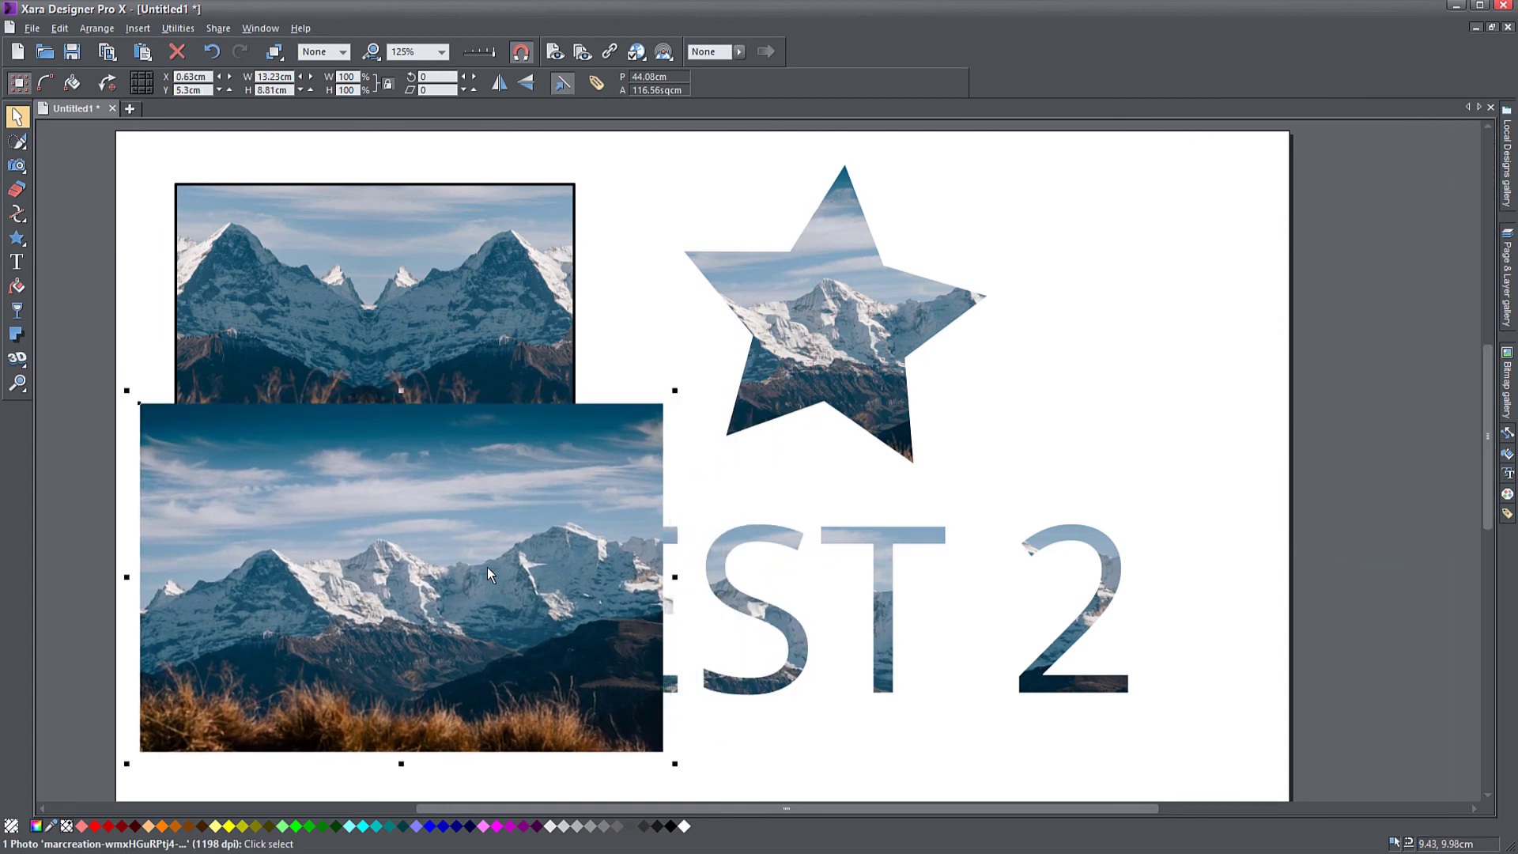
pyautogui.moveTo(675, 390); pyautogui.dragTo(418, 531)
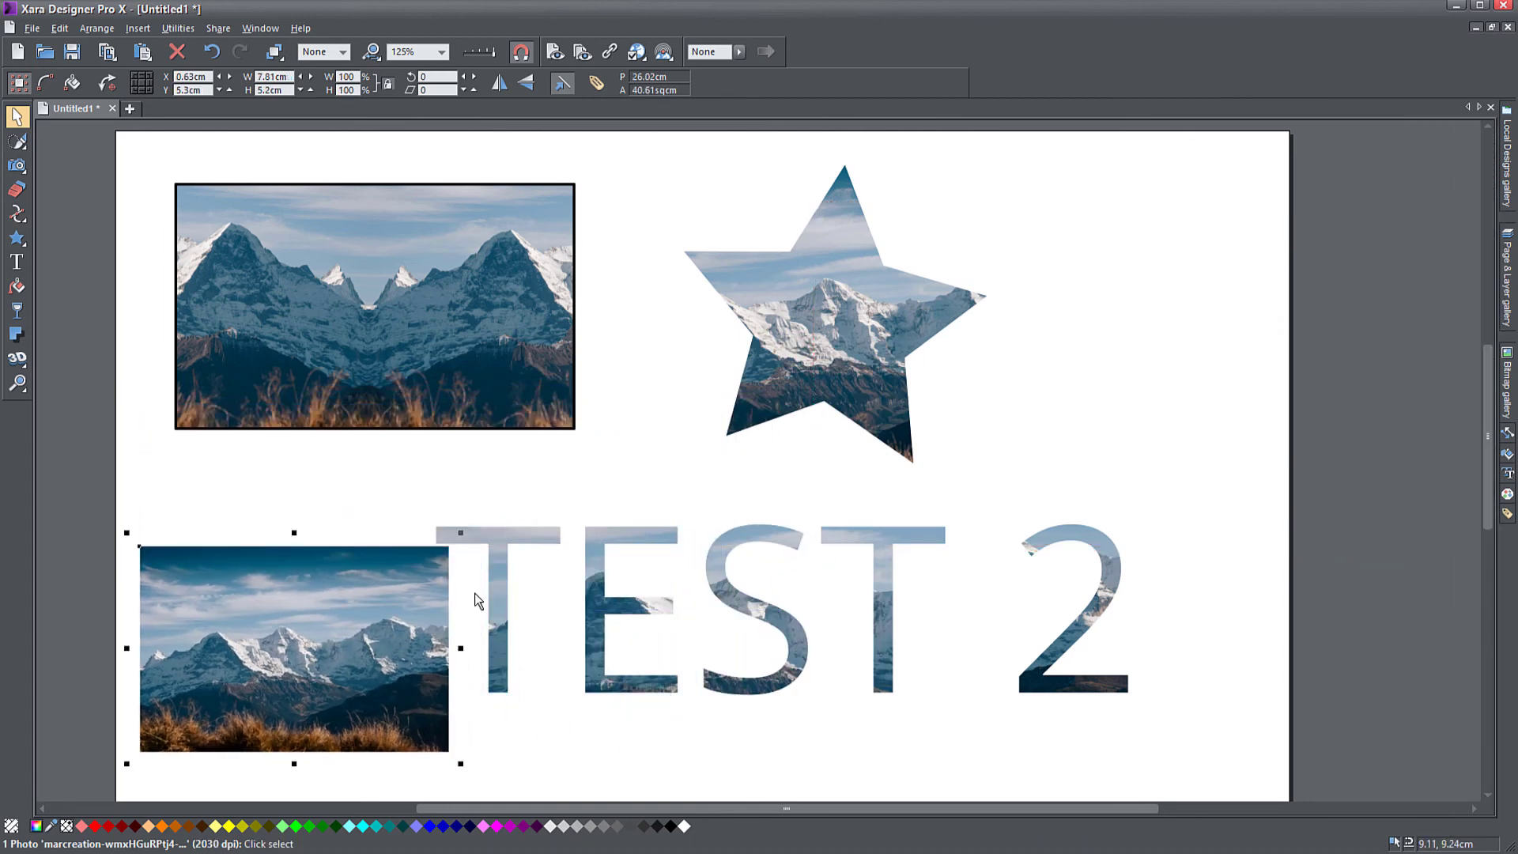
# Move the "TEST 2" text to the right and up, and position the small photo centrally beneath the rectangle
pyautogui.moveTo(498, 589); pyautogui.dragTo(697, 554)
pyautogui.moveTo(347, 651); pyautogui.dragTo(457, 614)
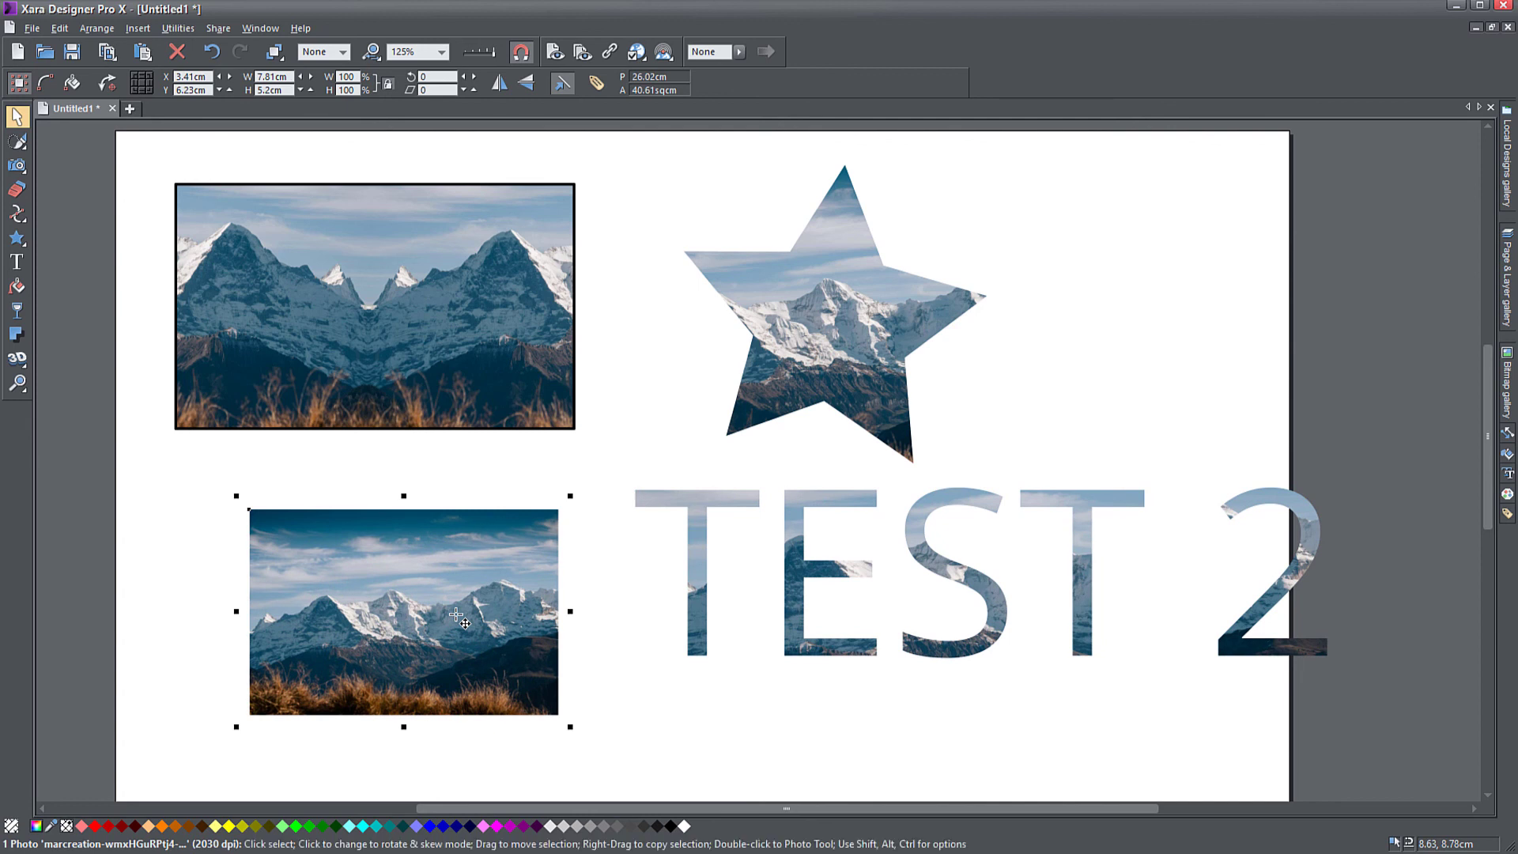
pyautogui.click(210, 576)
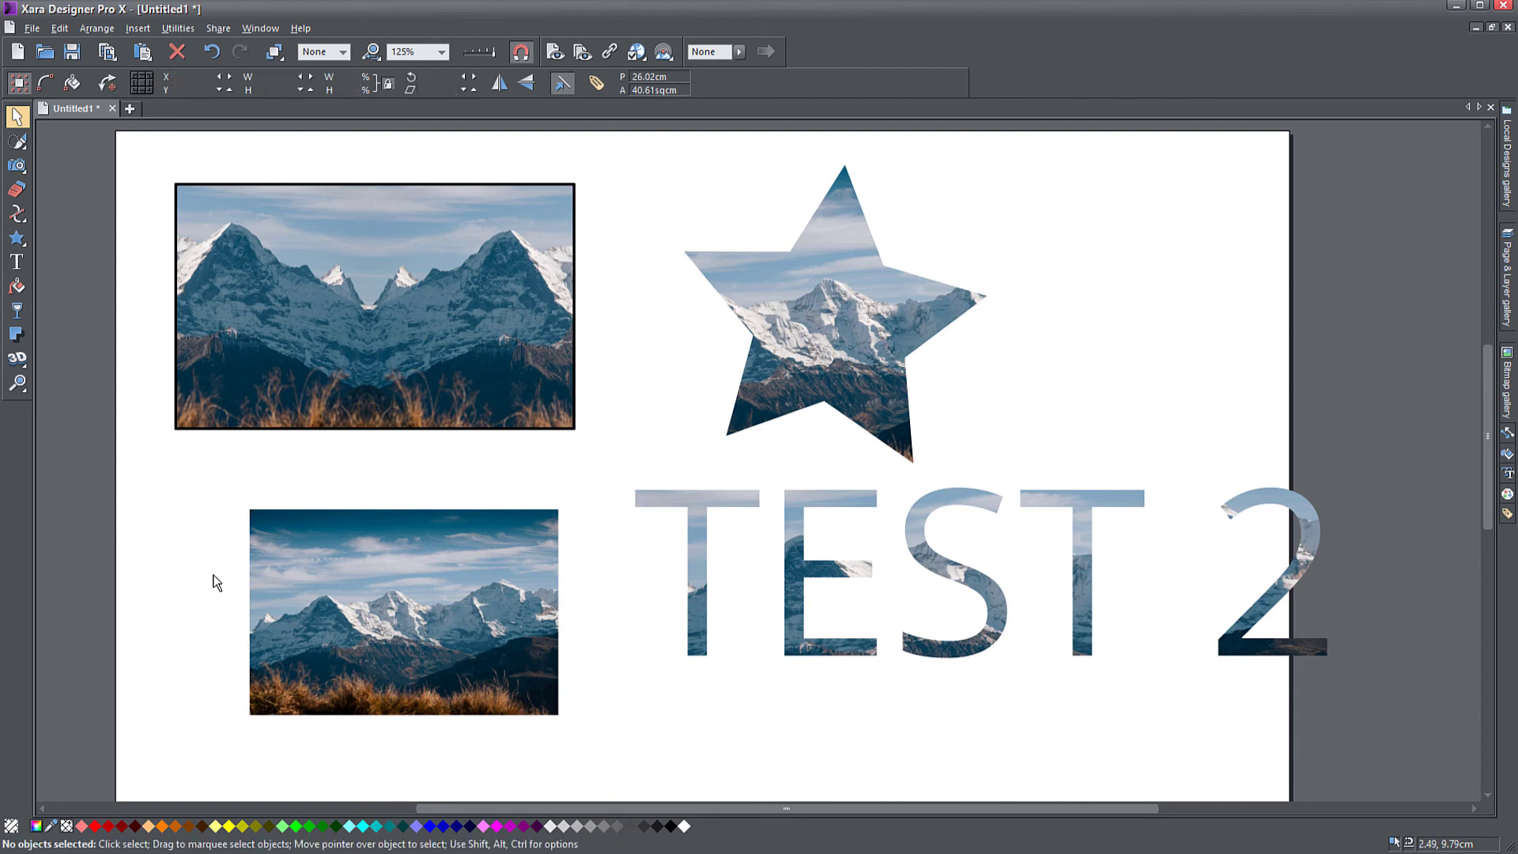
# Start a straight-segment line with the Shape Tool at the small photo's left edge and trace over the first small peak
pyautogui.scroll(3, 250, 646)
pyautogui.scroll(1, 250, 647)
pyautogui.moveTo(595, 691); pyautogui.dragTo(560, 626)
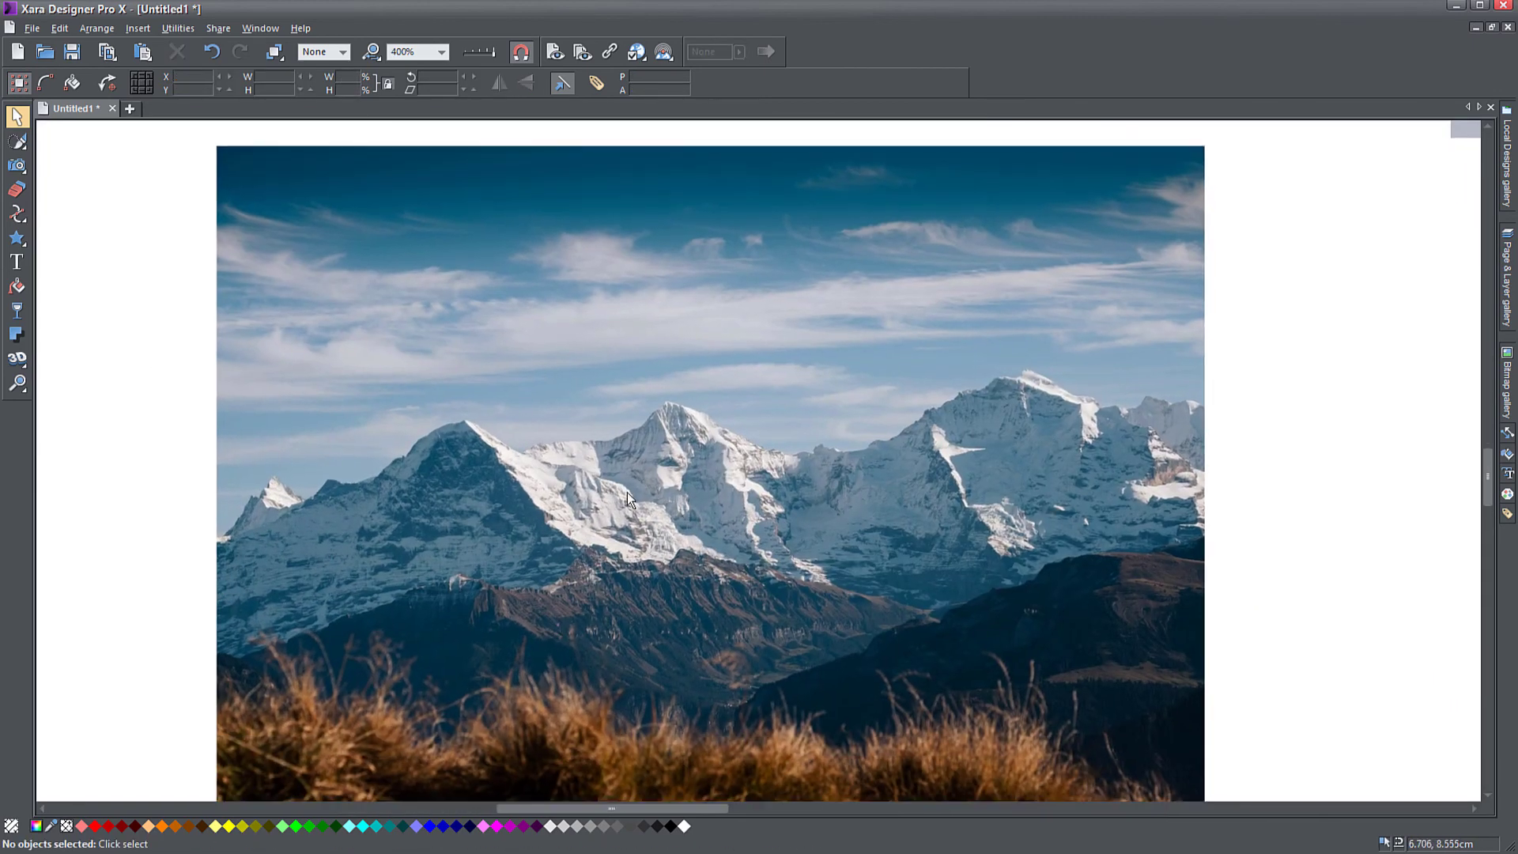
pyautogui.scroll(-1, 586, 562)
pyautogui.moveTo(571, 550); pyautogui.dragTo(562, 518)
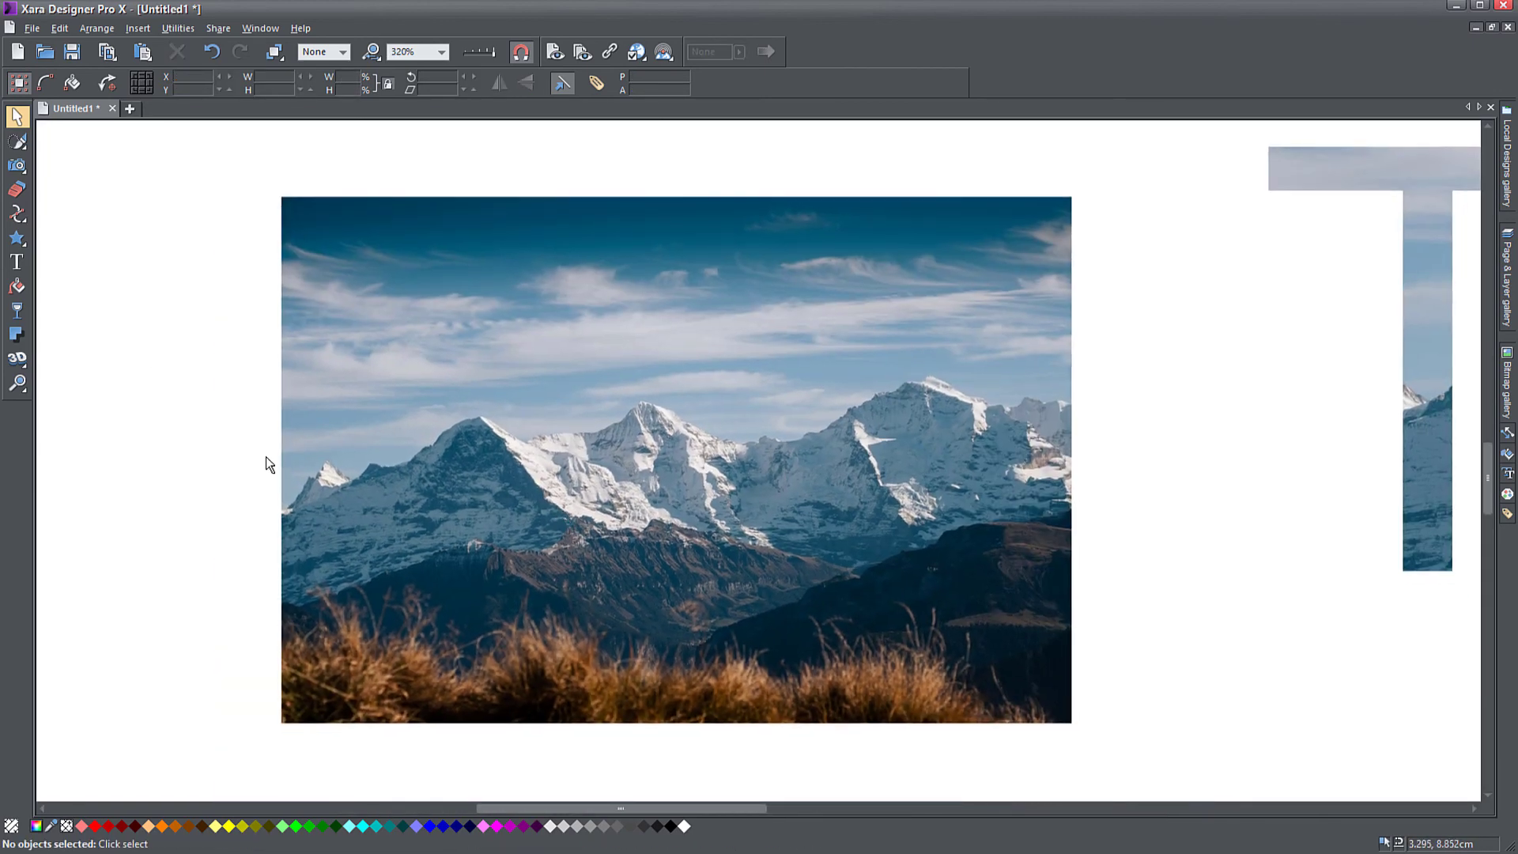
pyautogui.moveTo(21, 223)
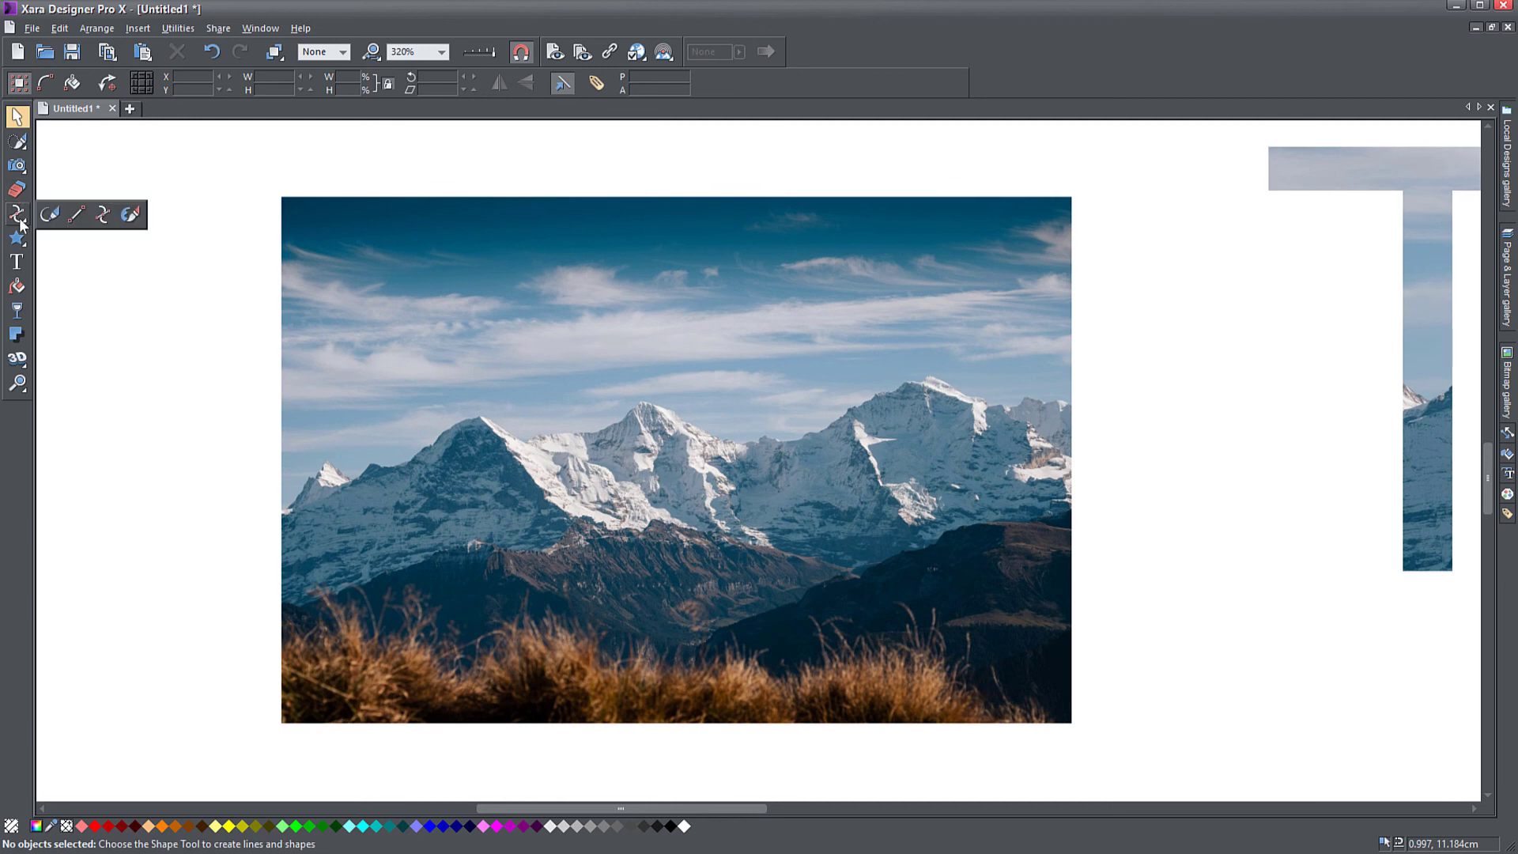
pyautogui.click(103, 216)
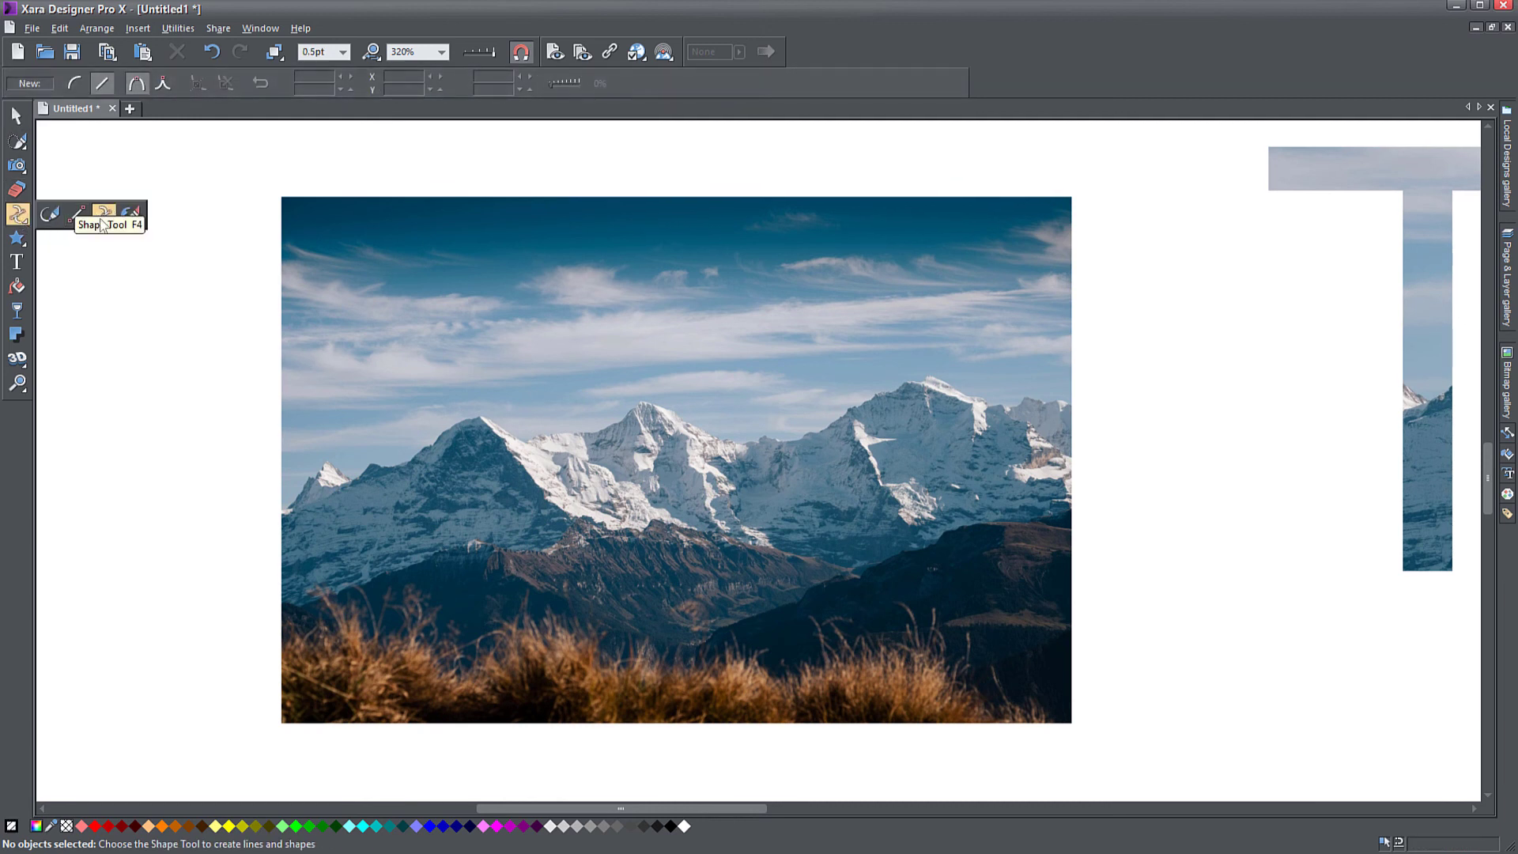
pyautogui.click(272, 512)
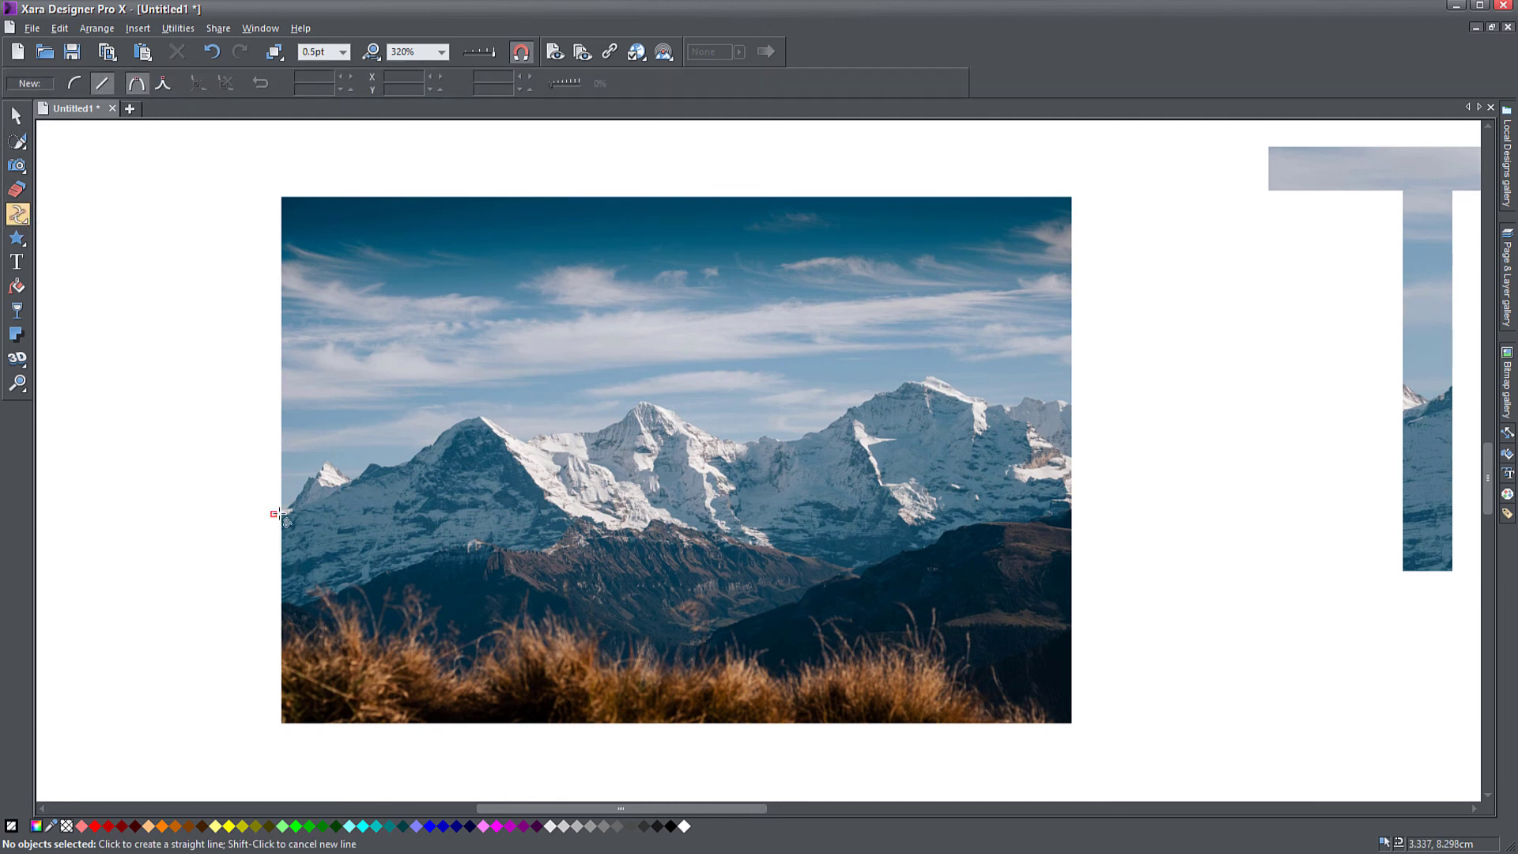
pyautogui.click(295, 503)
pyautogui.click(306, 485)
pyautogui.click(315, 472)
pyautogui.click(327, 465)
pyautogui.click(352, 481)
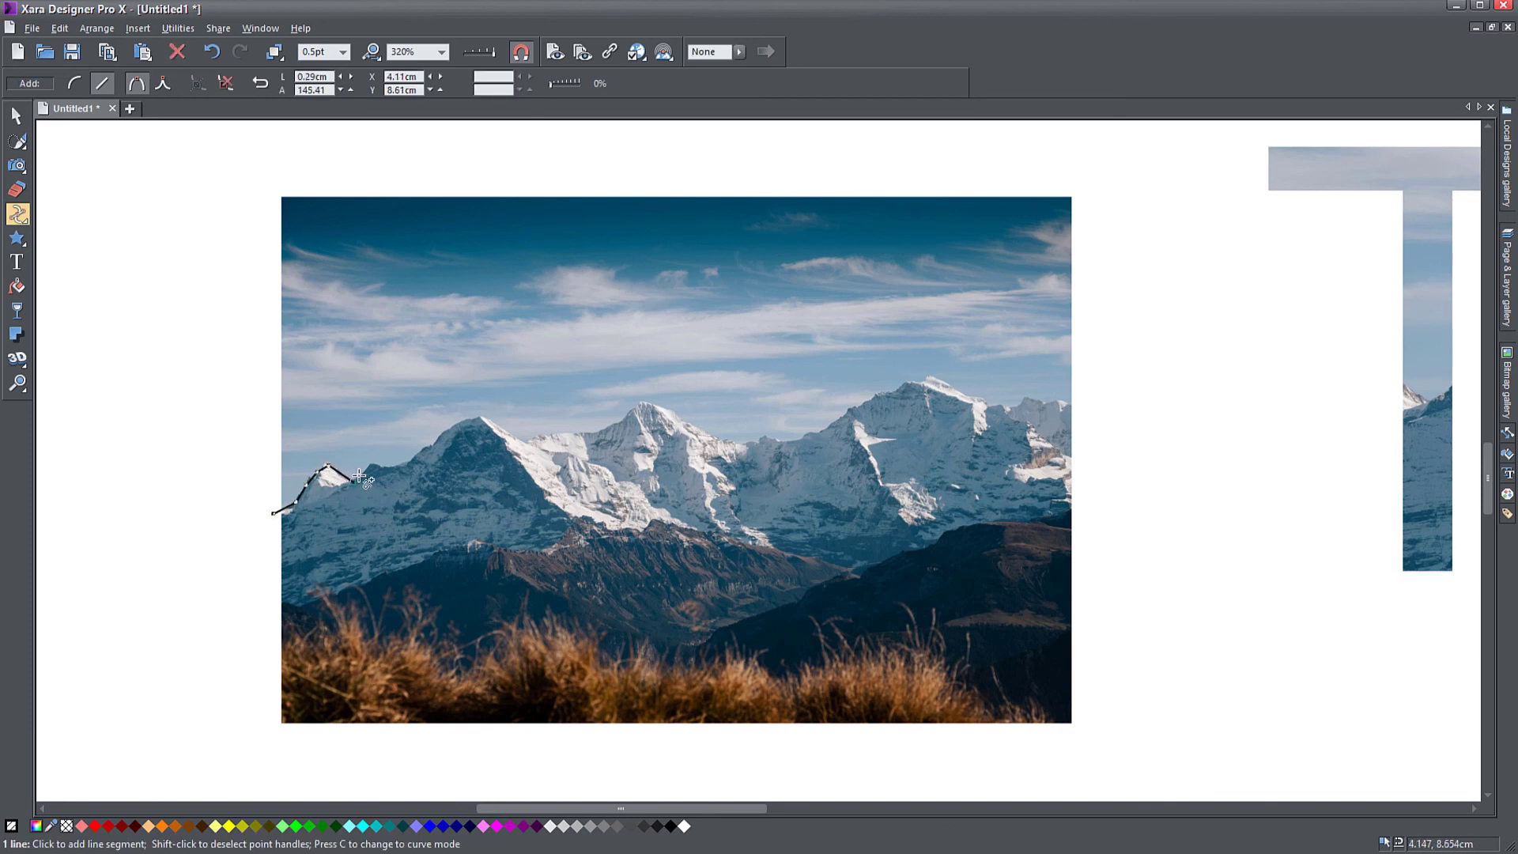
# Continue the straight-segment ridge trace from the first small peak up the slope and over the first large summit
pyautogui.click(366, 467)
pyautogui.click(394, 466)
pyautogui.click(426, 448)
pyautogui.click(454, 429)
pyautogui.click(478, 416)
pyautogui.click(496, 426)
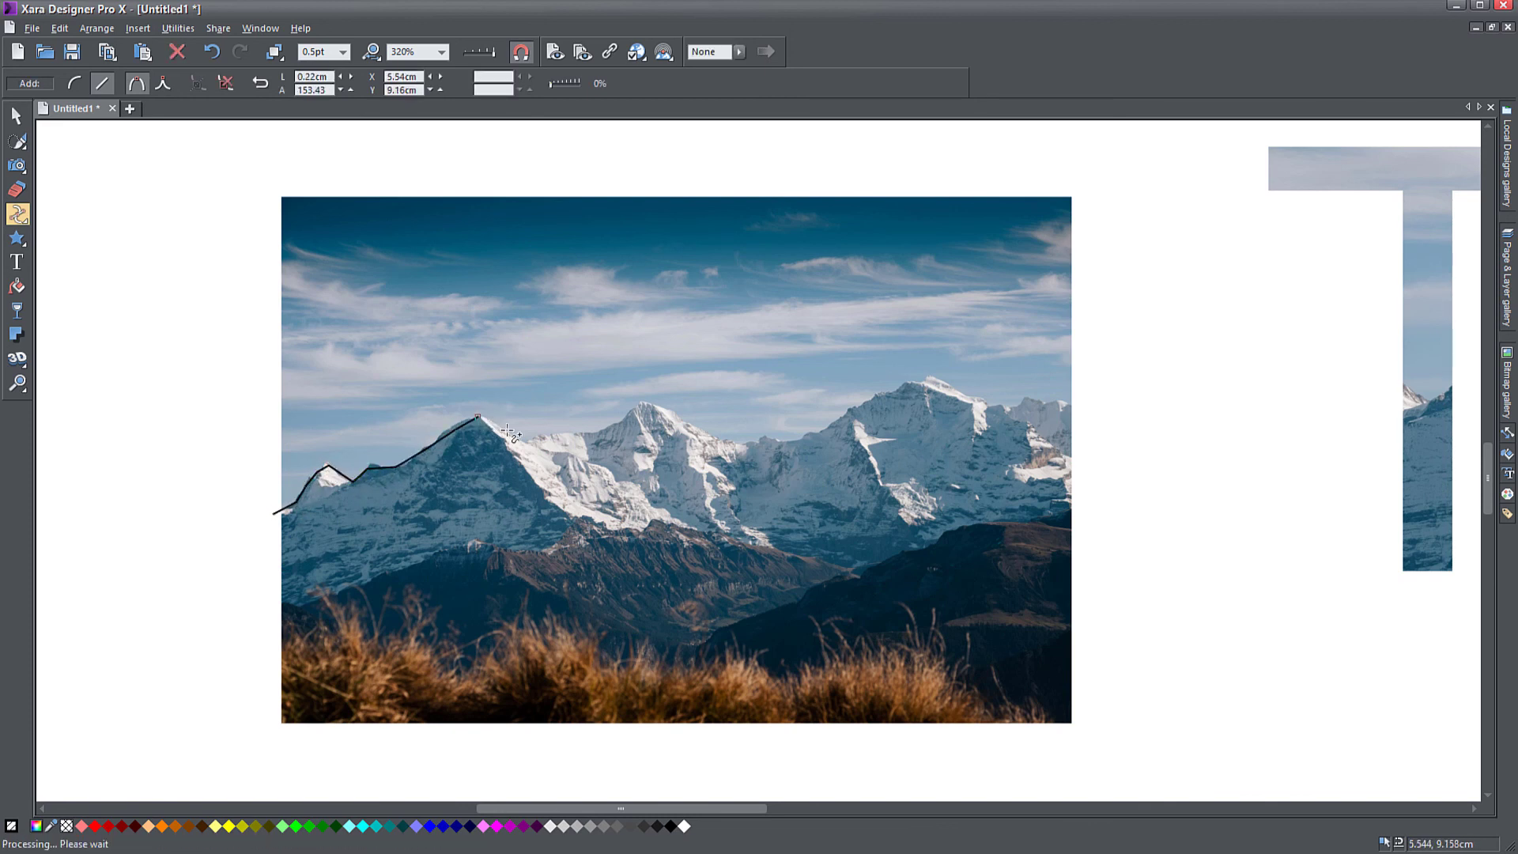
# Trace the ridge along the snowy saddle and over the middle summit
pyautogui.click(523, 437)
pyautogui.click(562, 432)
pyautogui.click(610, 429)
pyautogui.click(627, 416)
pyautogui.click(654, 405)
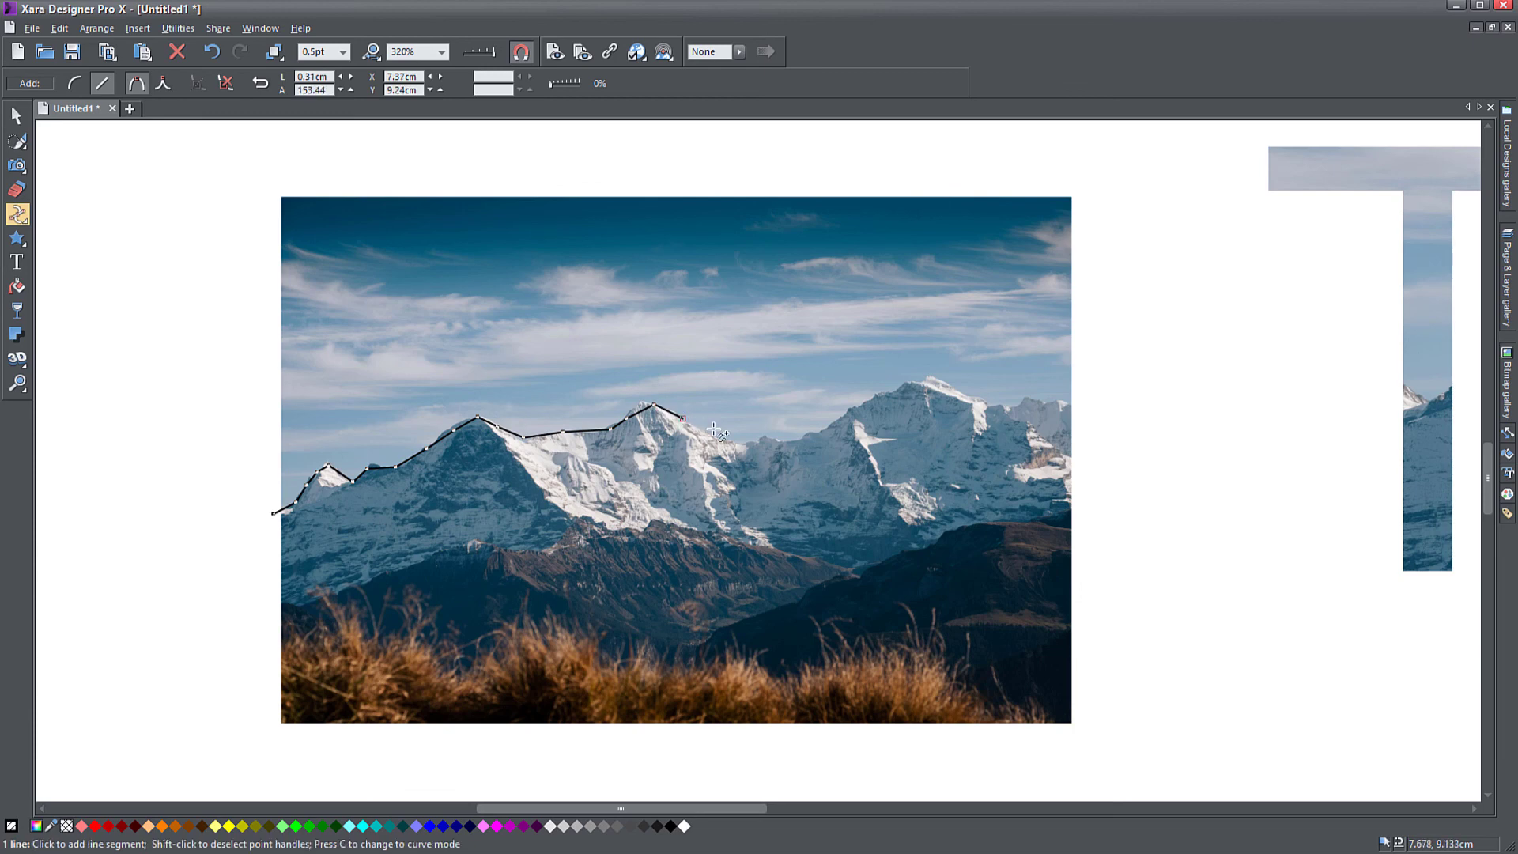
pyautogui.click(682, 417)
# Extend the ridge outline down through the dip beyond the middle summit and up the slope of the highest mountain
pyautogui.click(722, 433)
pyautogui.click(745, 438)
pyautogui.click(781, 439)
pyautogui.click(822, 429)
pyautogui.click(855, 410)
pyautogui.click(881, 397)
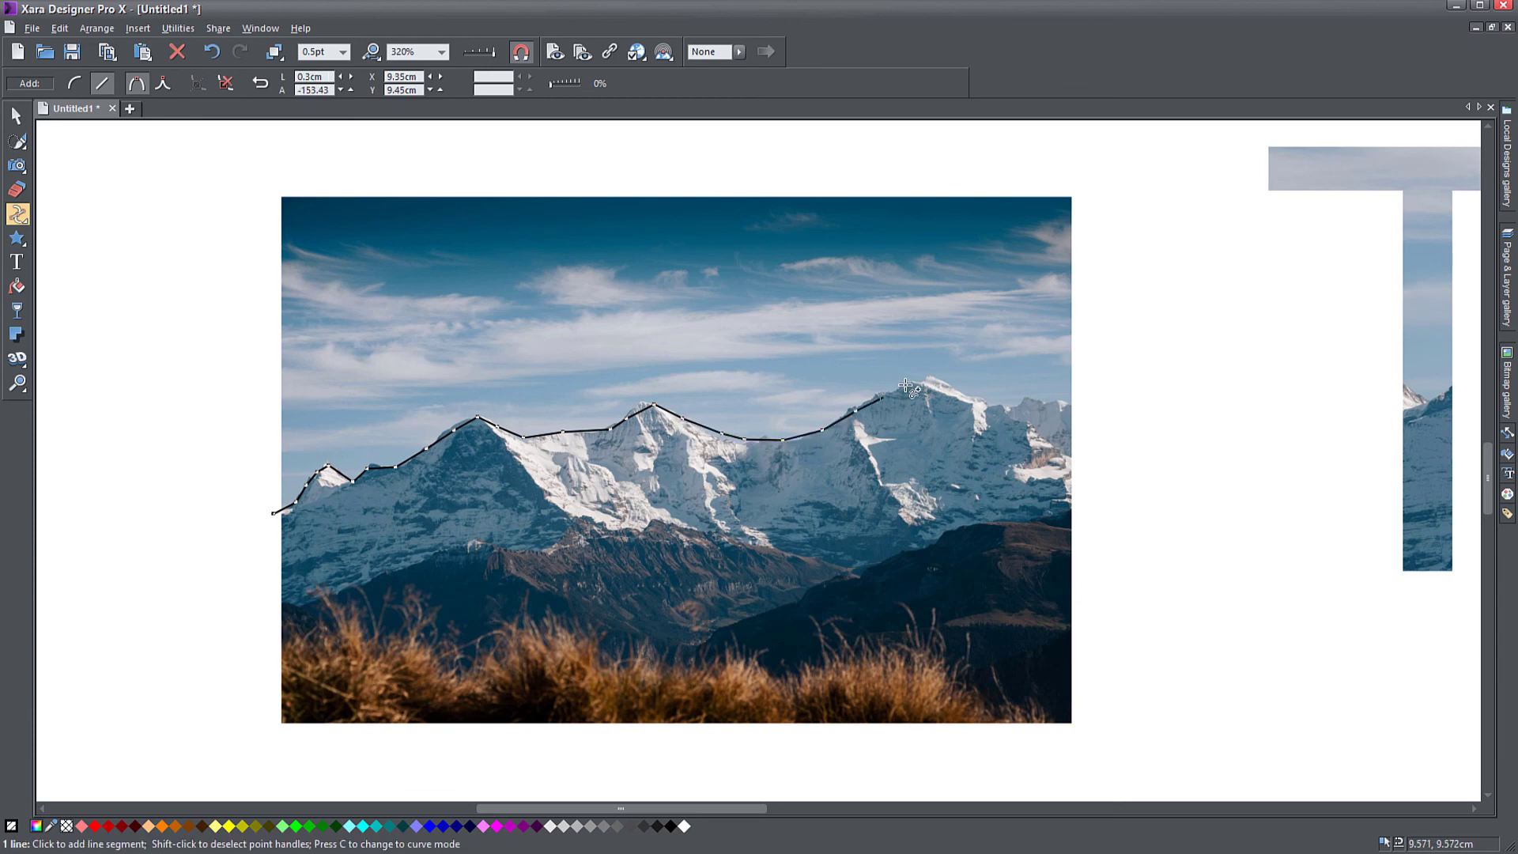
# Trace over the highest summit and along the remaining ridge to just beyond the photo's right edge
pyautogui.click(909, 384)
pyautogui.click(948, 384)
pyautogui.click(980, 394)
pyautogui.click(1003, 400)
pyautogui.click(1027, 400)
pyautogui.click(1049, 401)
pyautogui.click(1064, 403)
pyautogui.click(1089, 403)
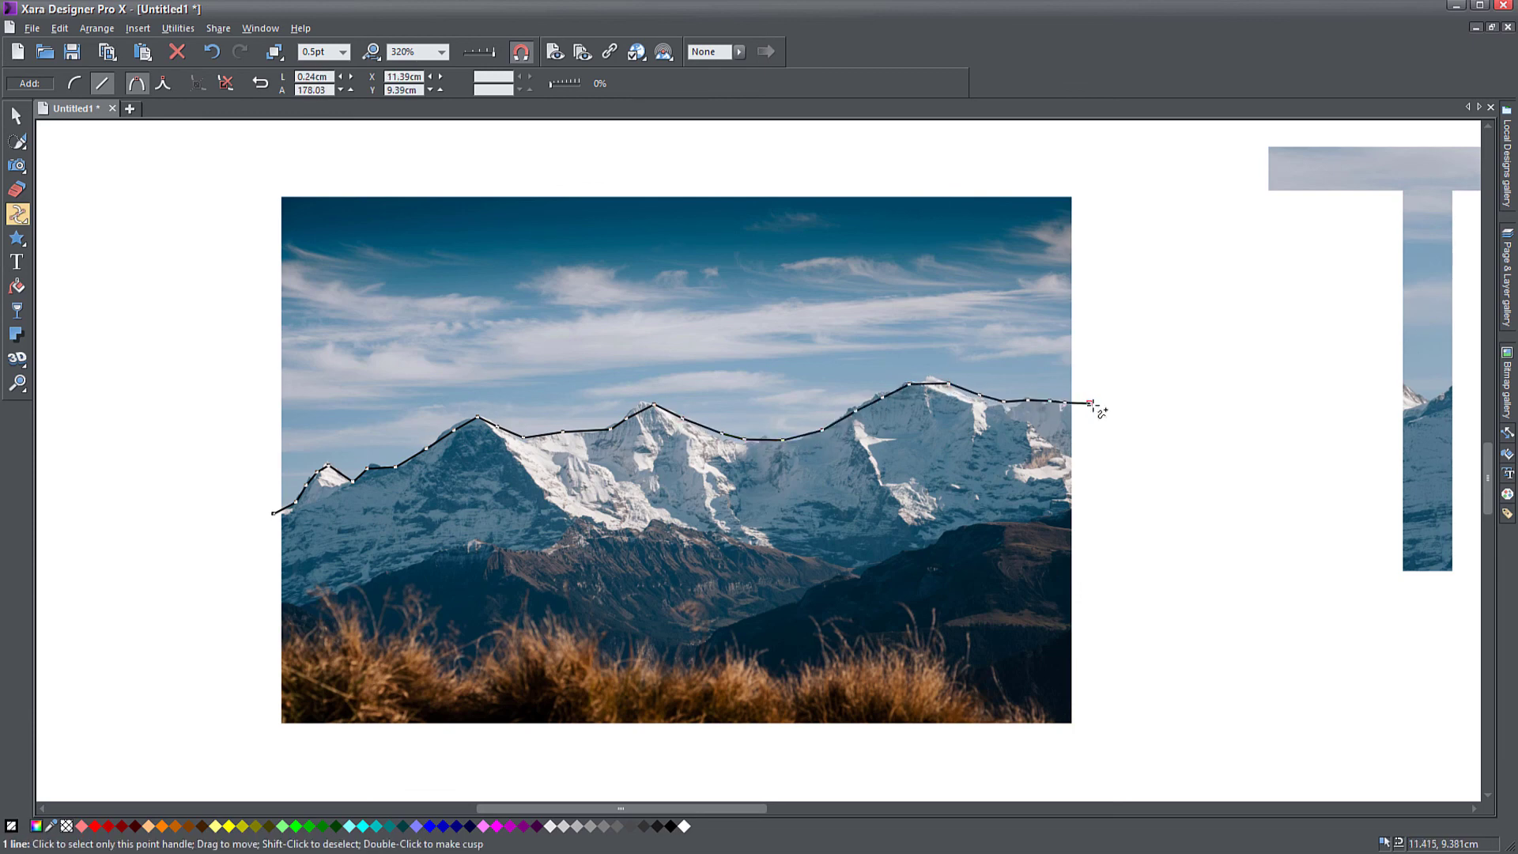
# Run the outline around the photo's lower corners, just outside its edges, and close it at the ridge's starting point
pyautogui.click(1106, 737)
pyautogui.click(247, 746)
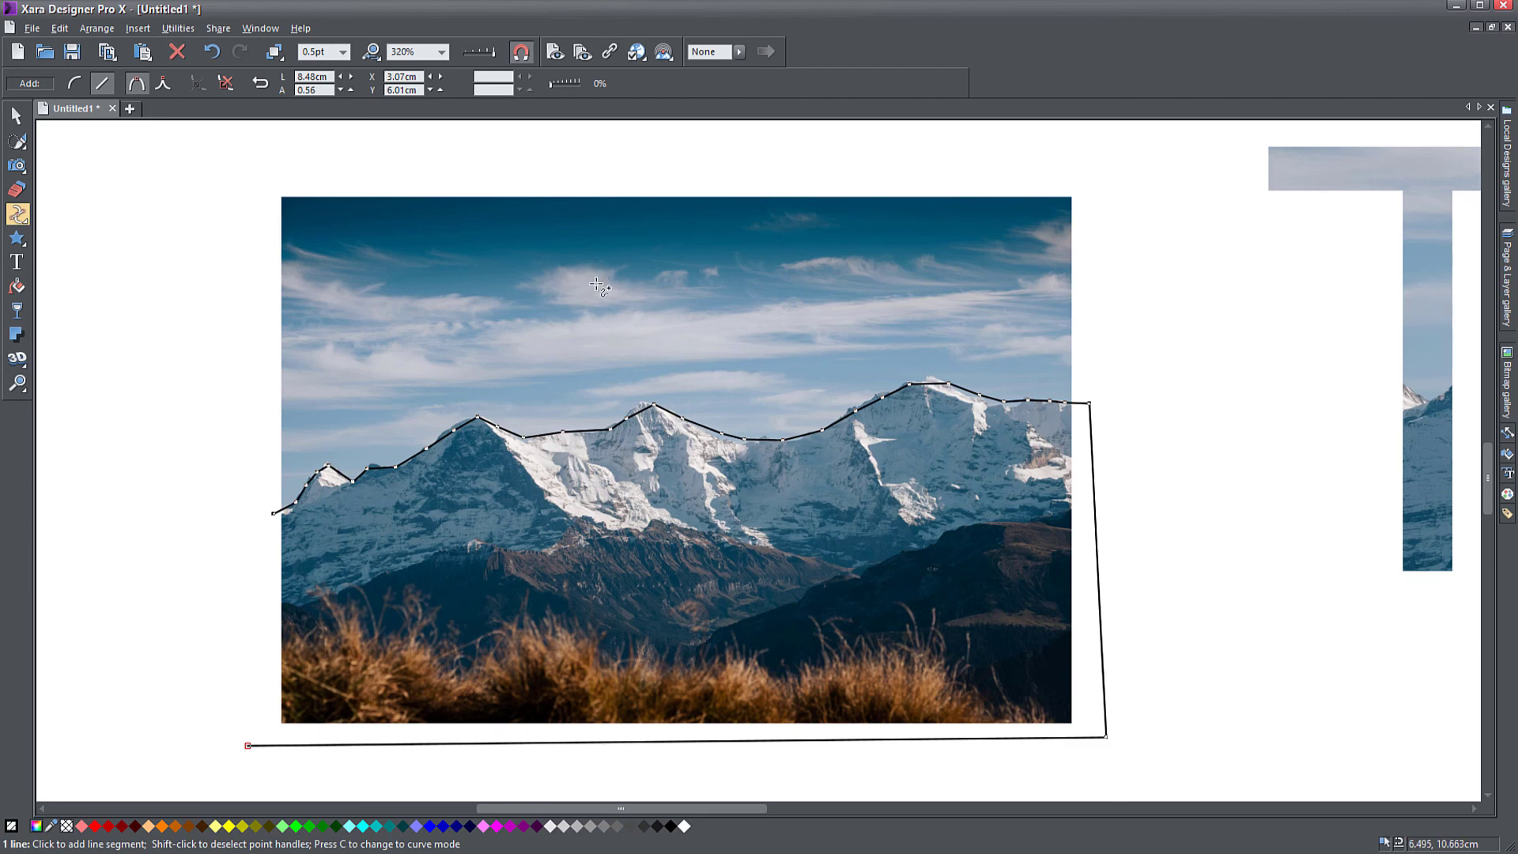
pyautogui.click(272, 513)
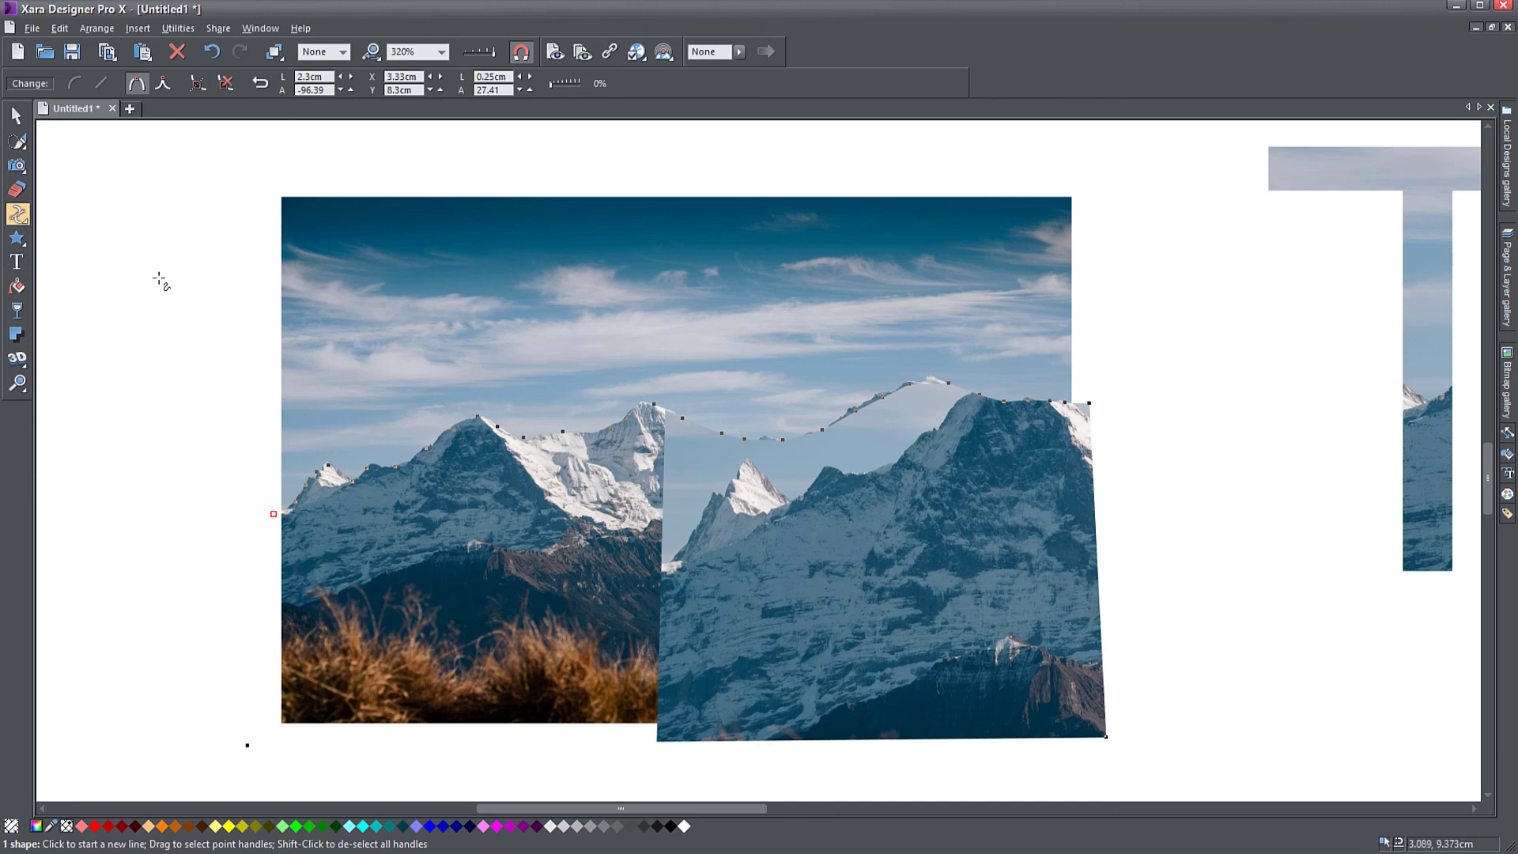
# Change the closed mountain shape's fill from bitmap to Flat fill and deselect the shape
pyautogui.click(15, 116)
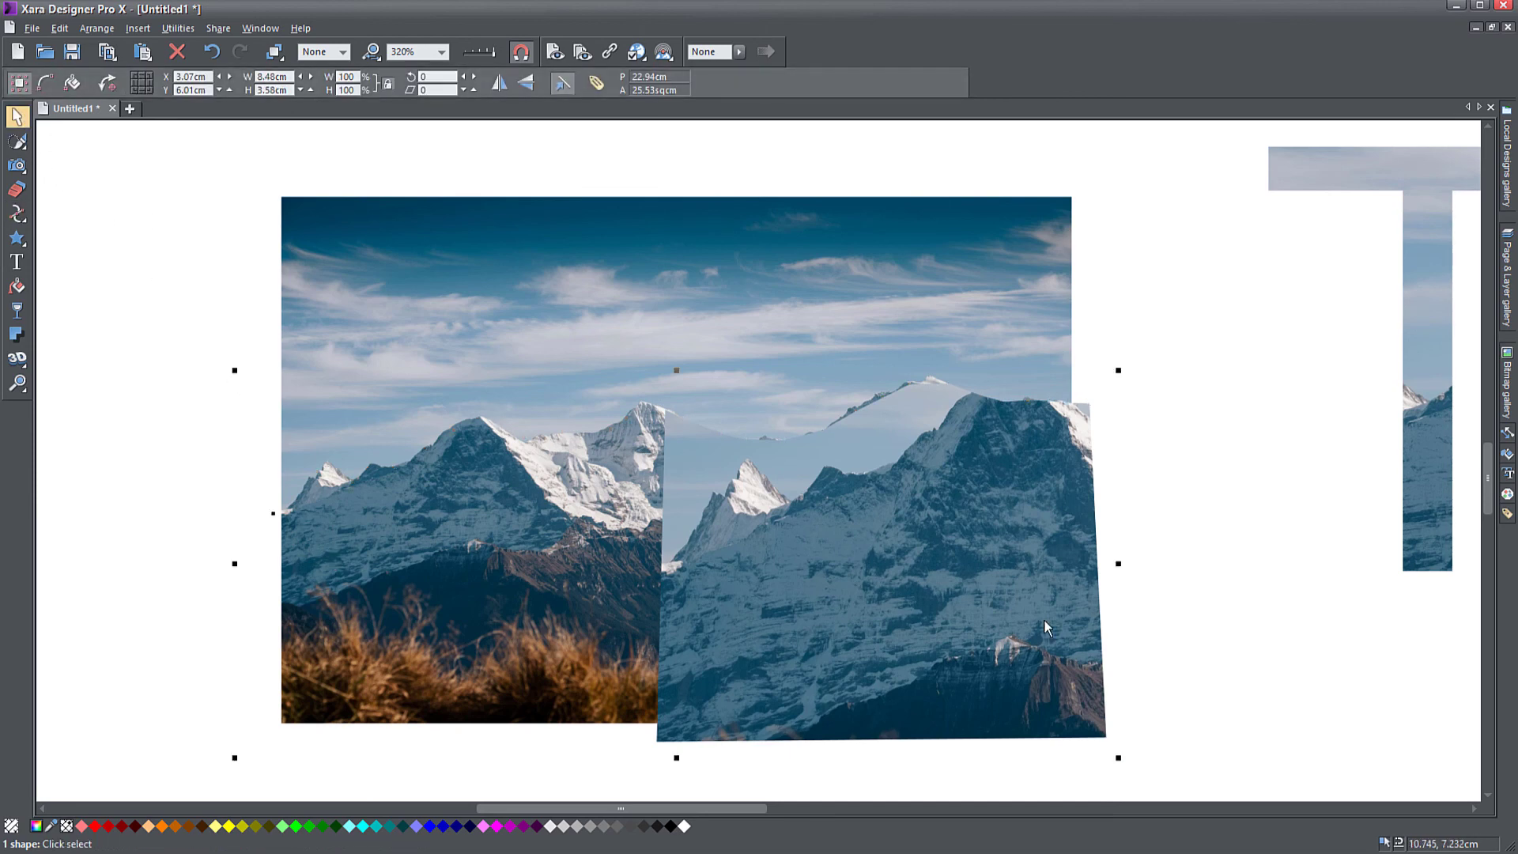
pyautogui.click(17, 286)
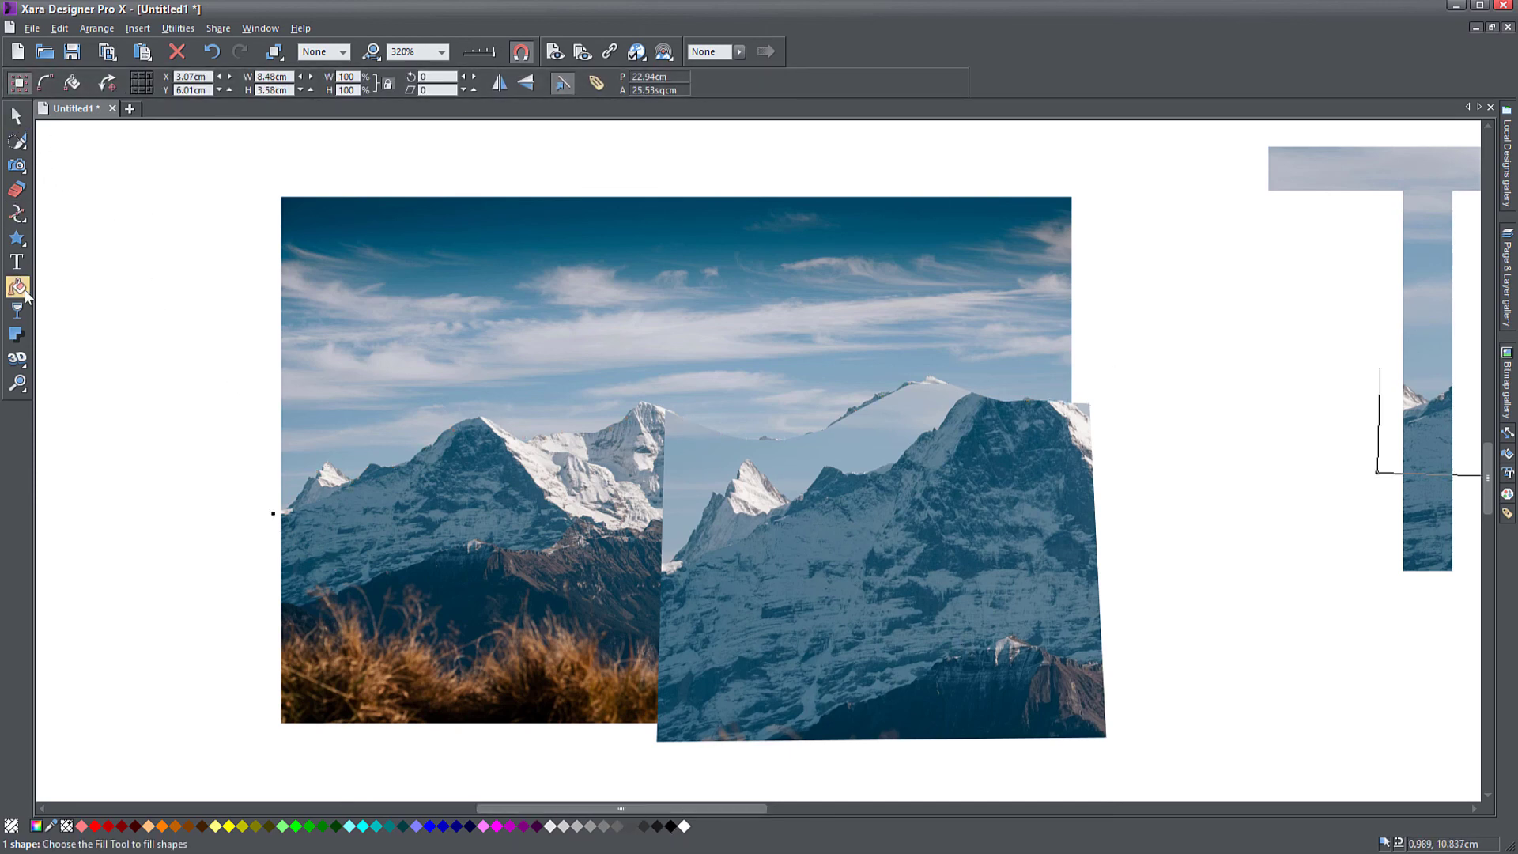
pyautogui.click(49, 83)
pyautogui.click(36, 99)
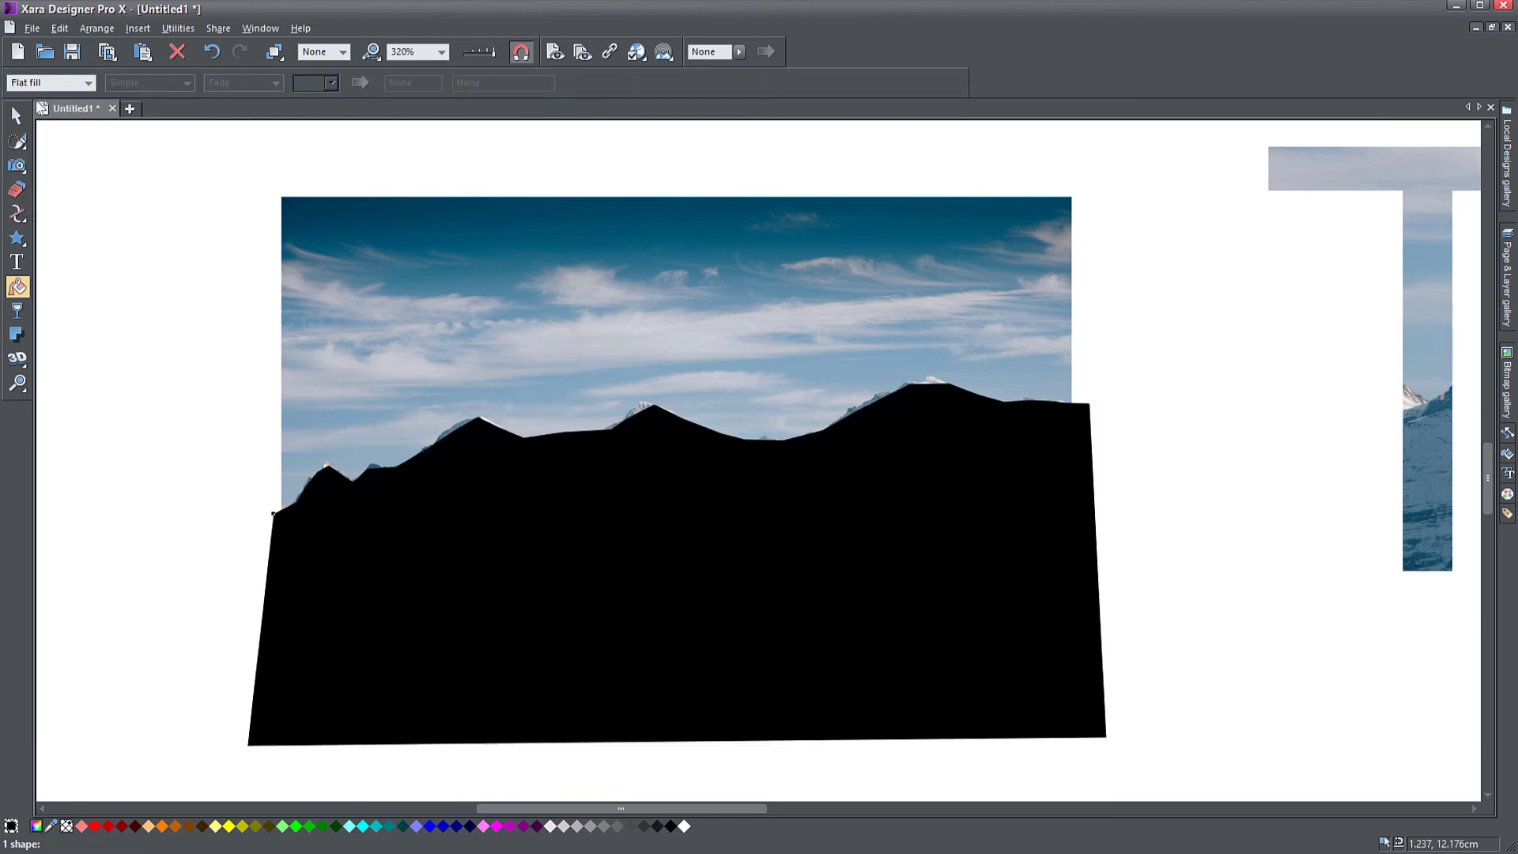
pyautogui.click(16, 116)
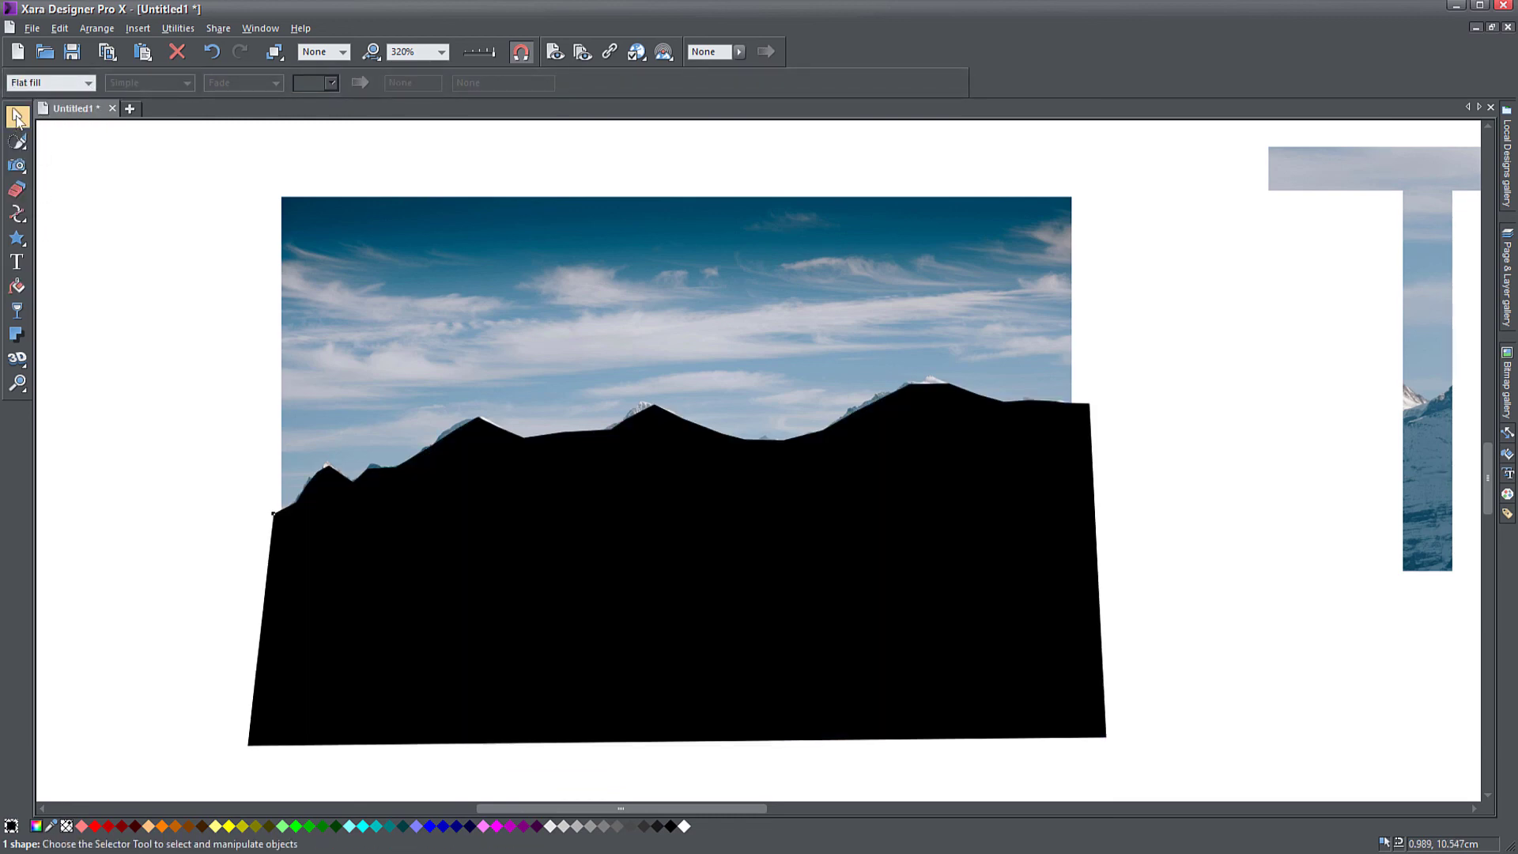
pyautogui.click(122, 232)
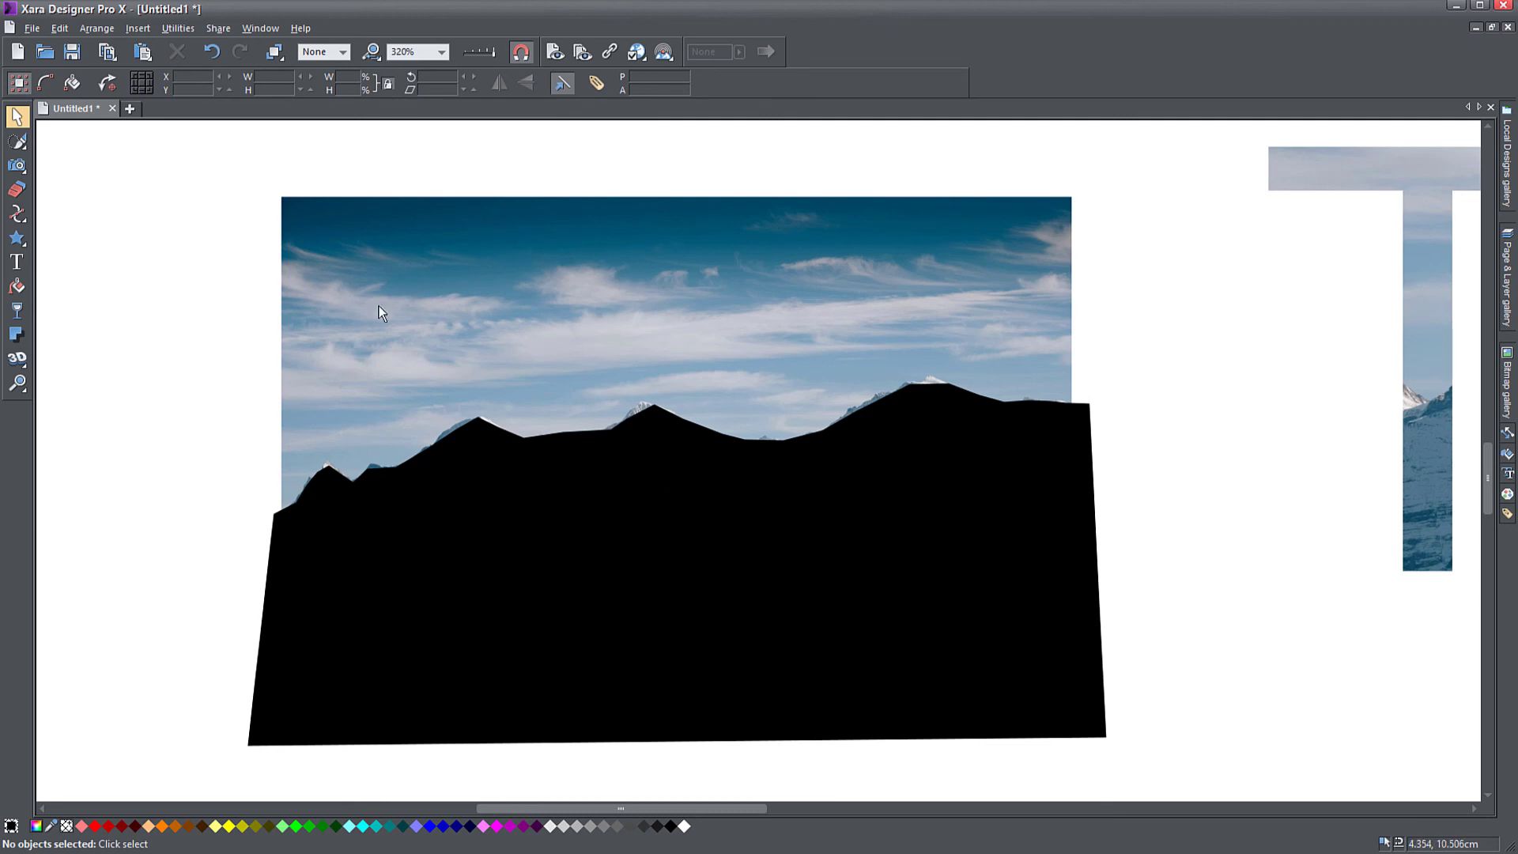
# Crop the photo to the traced ridge by applying Intersect Shapes with the black shape, and reposition the cropped photo
pyautogui.click(462, 547)
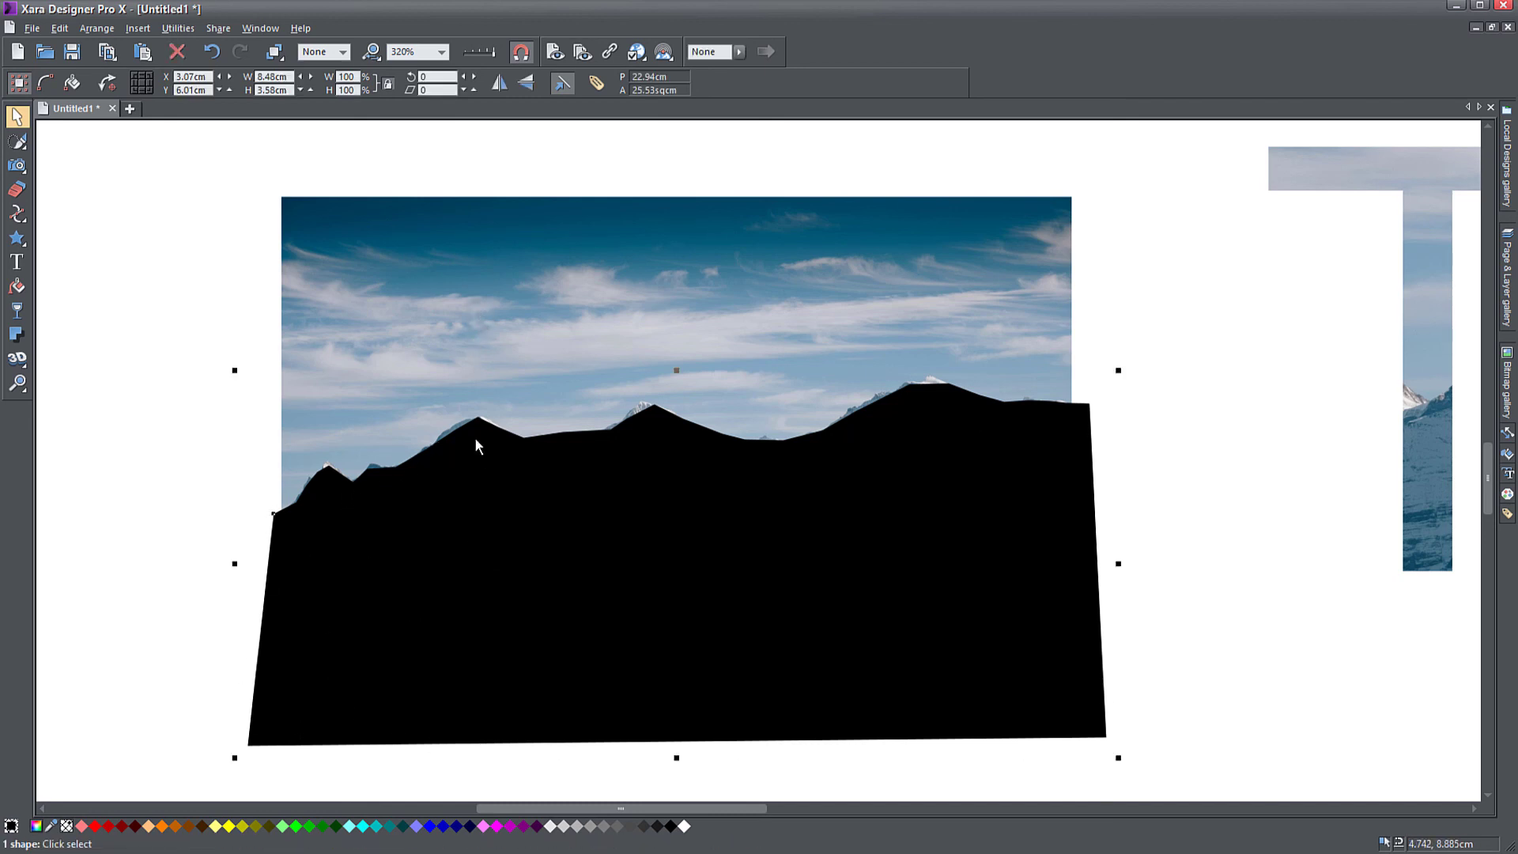
pyautogui.keyDown('shift'); pyautogui.click(676, 287); pyautogui.keyUp('shift')
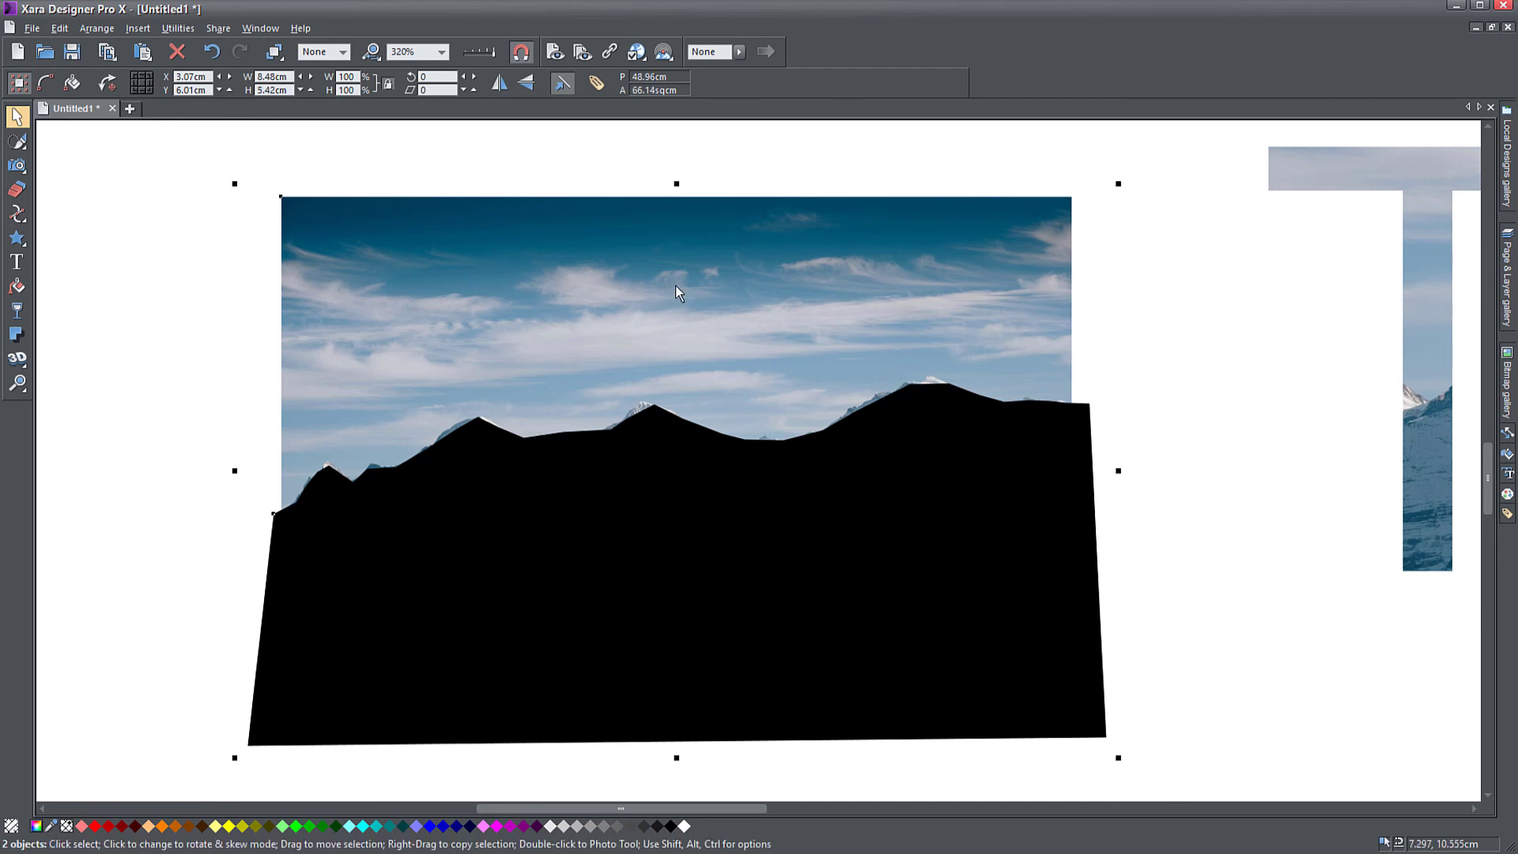
pyautogui.rightClick(647, 301)
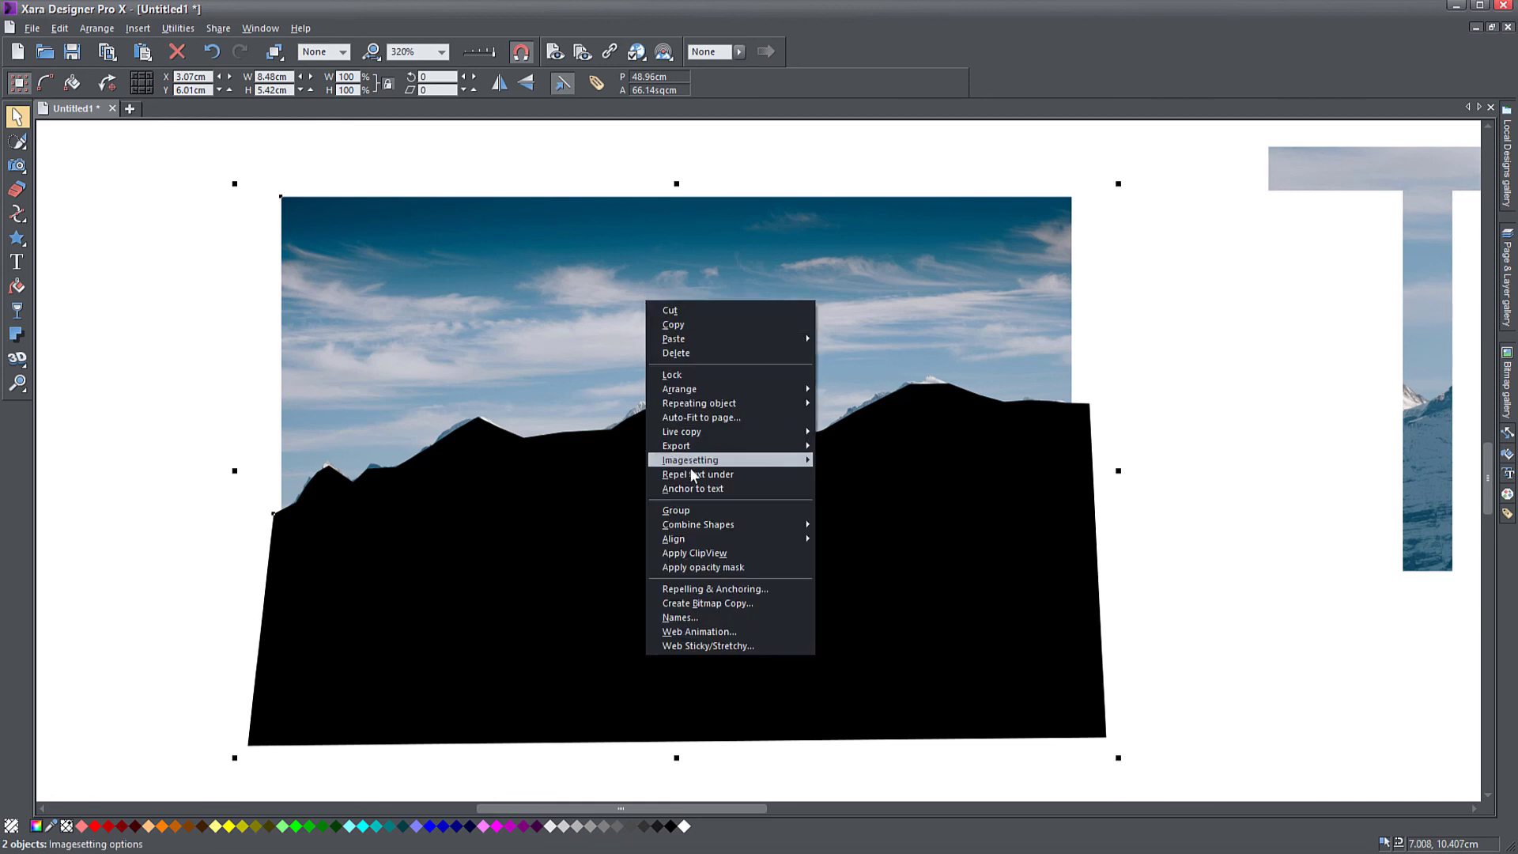
pyautogui.moveTo(698, 528)
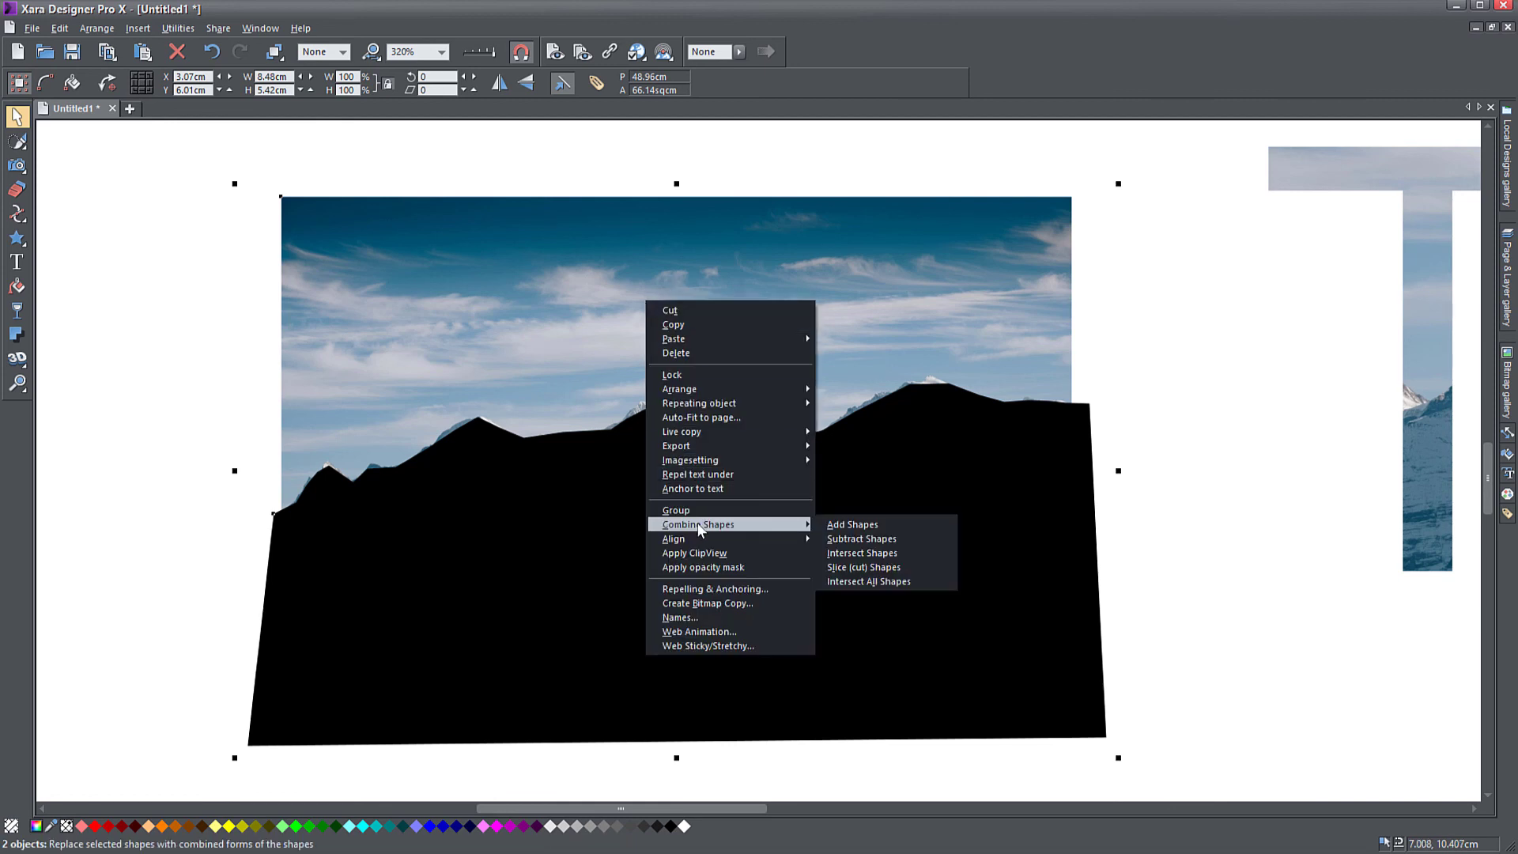
pyautogui.click(861, 551)
pyautogui.moveTo(861, 556); pyautogui.dragTo(838, 482)
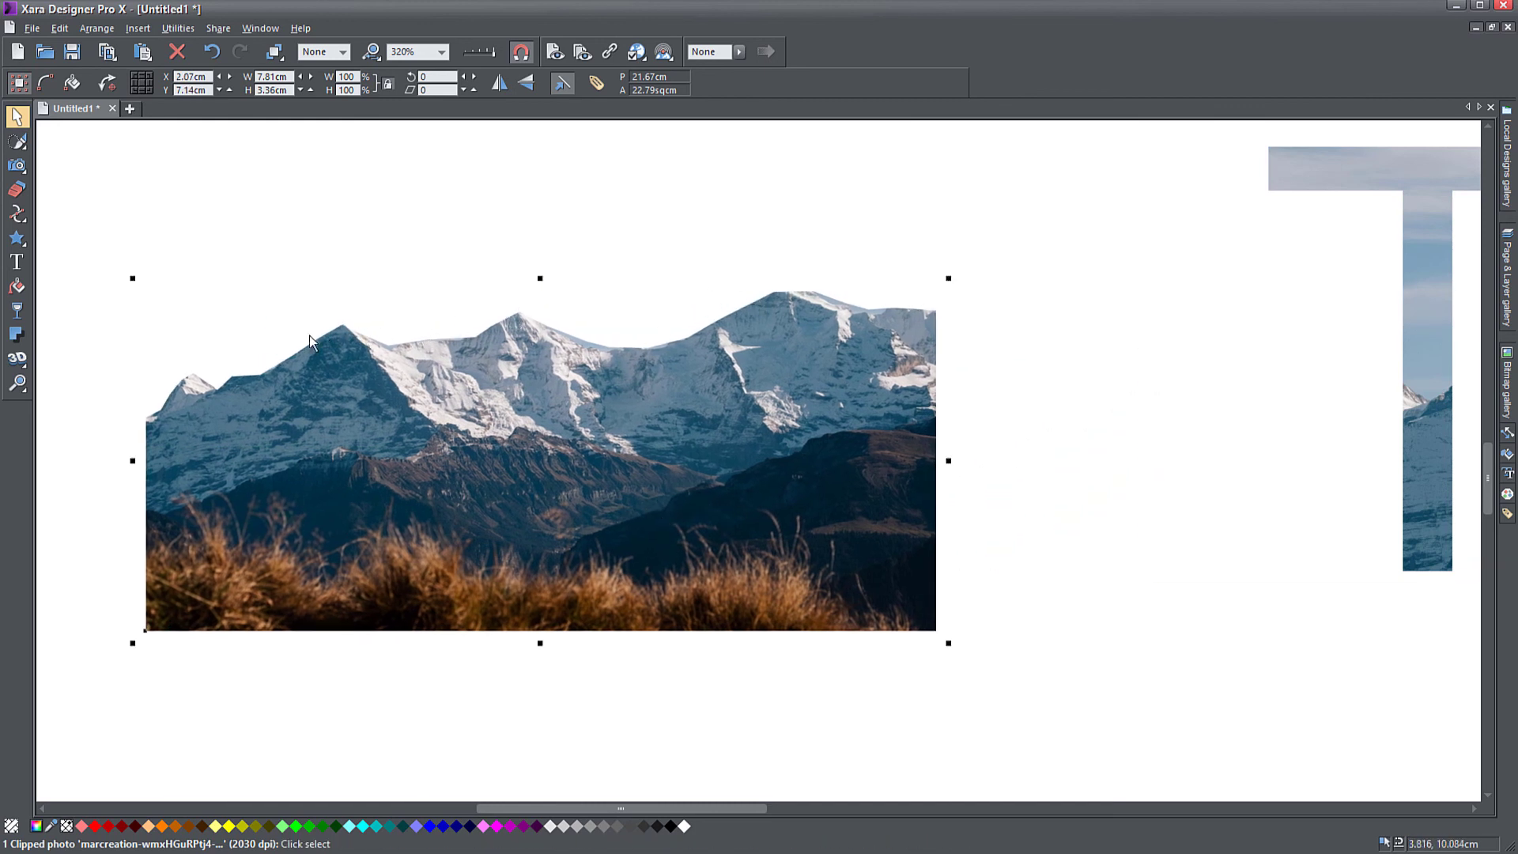
pyautogui.moveTo(298, 475); pyautogui.dragTo(421, 479)
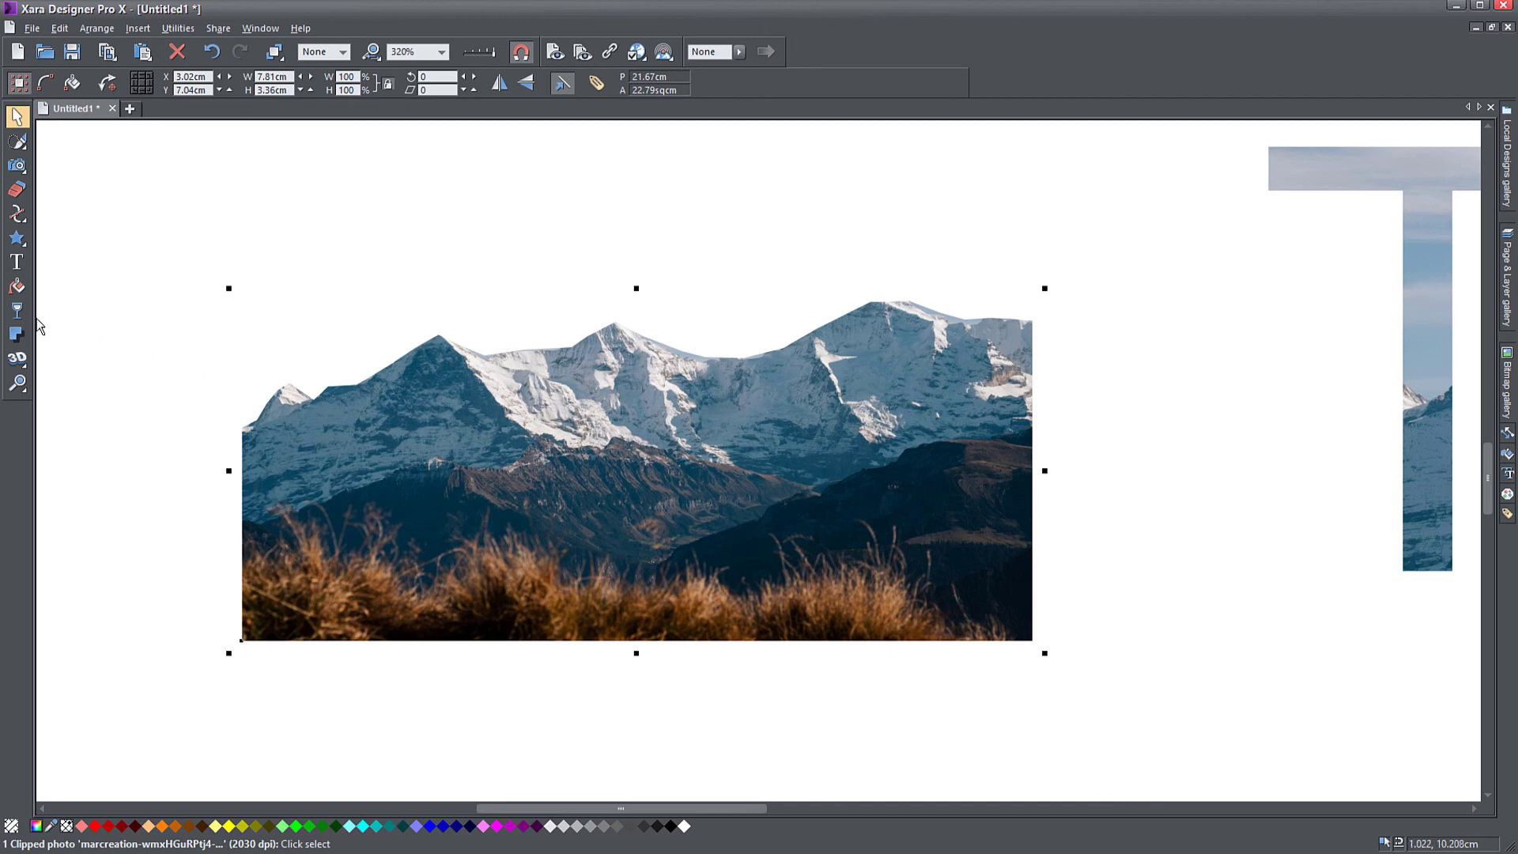
# Shift the bitmap fill downward inside the ridge-shaped photo so the mountains sit lower within the outline
pyautogui.click(16, 286)
pyautogui.moveTo(633, 370); pyautogui.dragTo(638, 525)
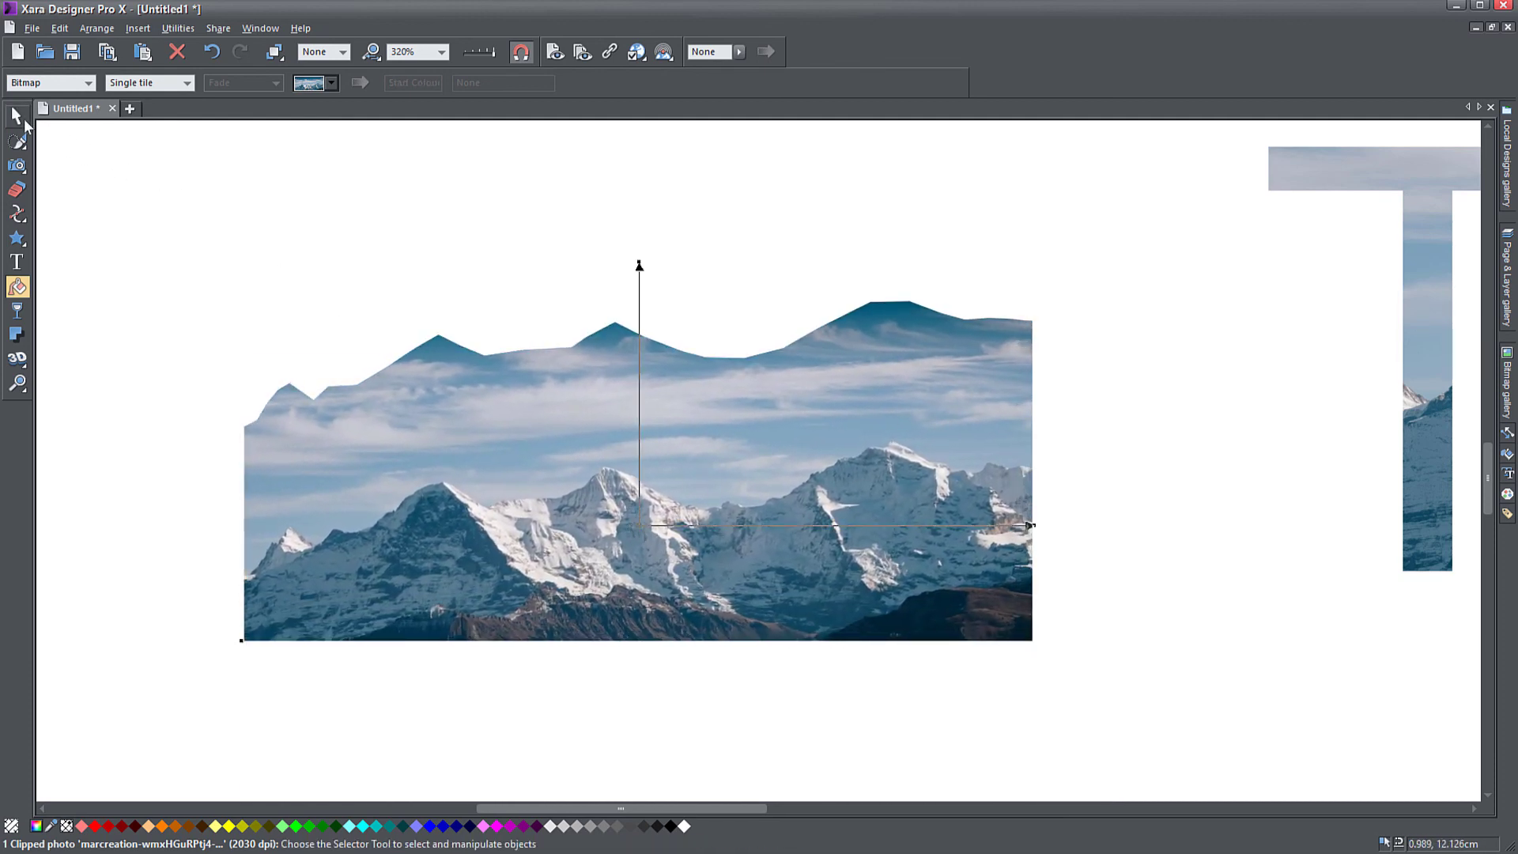
pyautogui.click(17, 117)
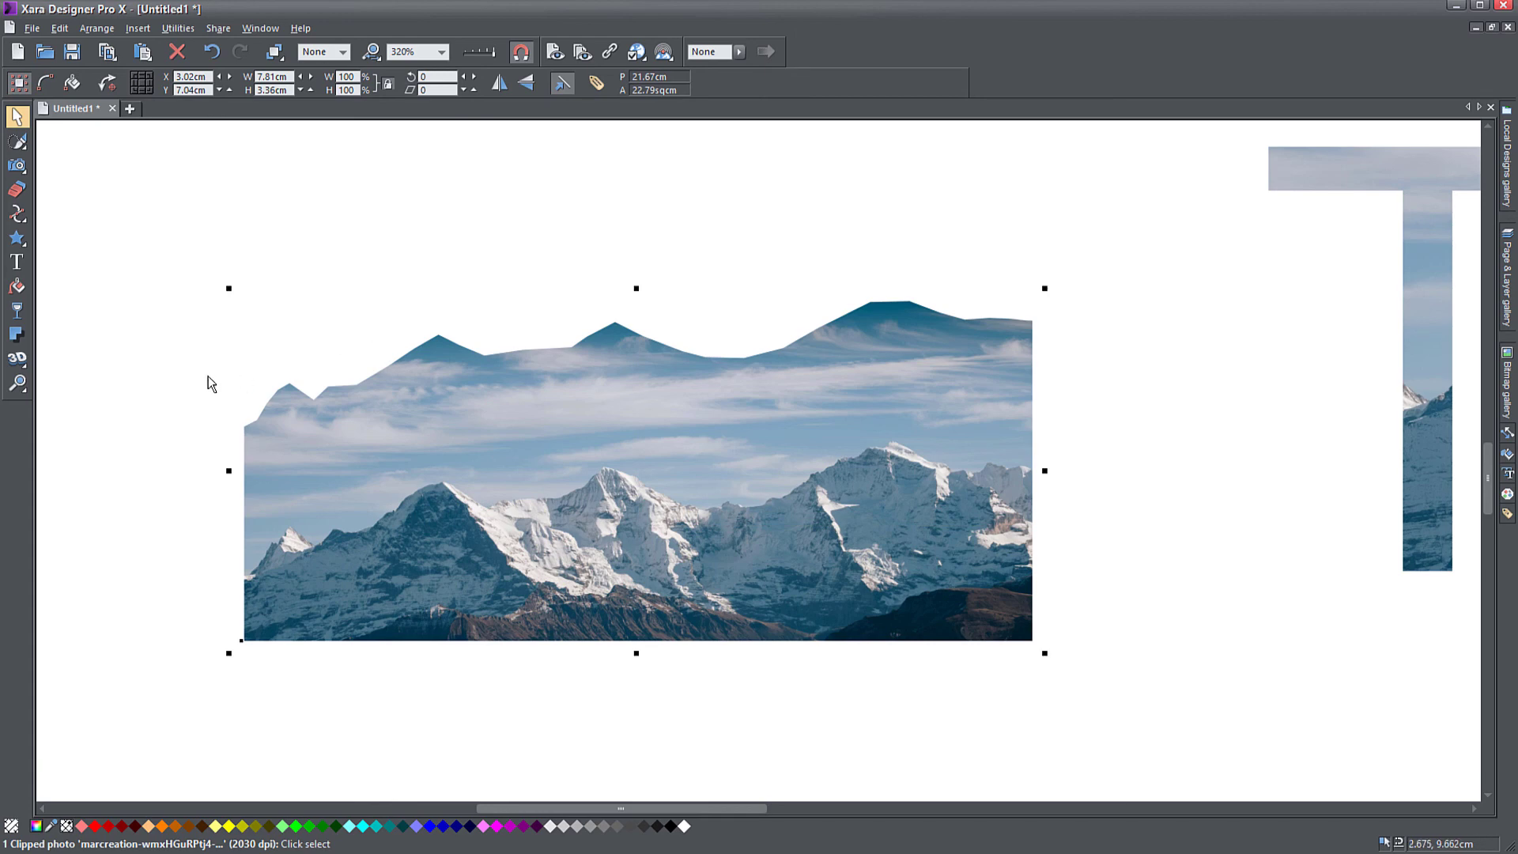
pyautogui.scroll(-4, 210, 380)
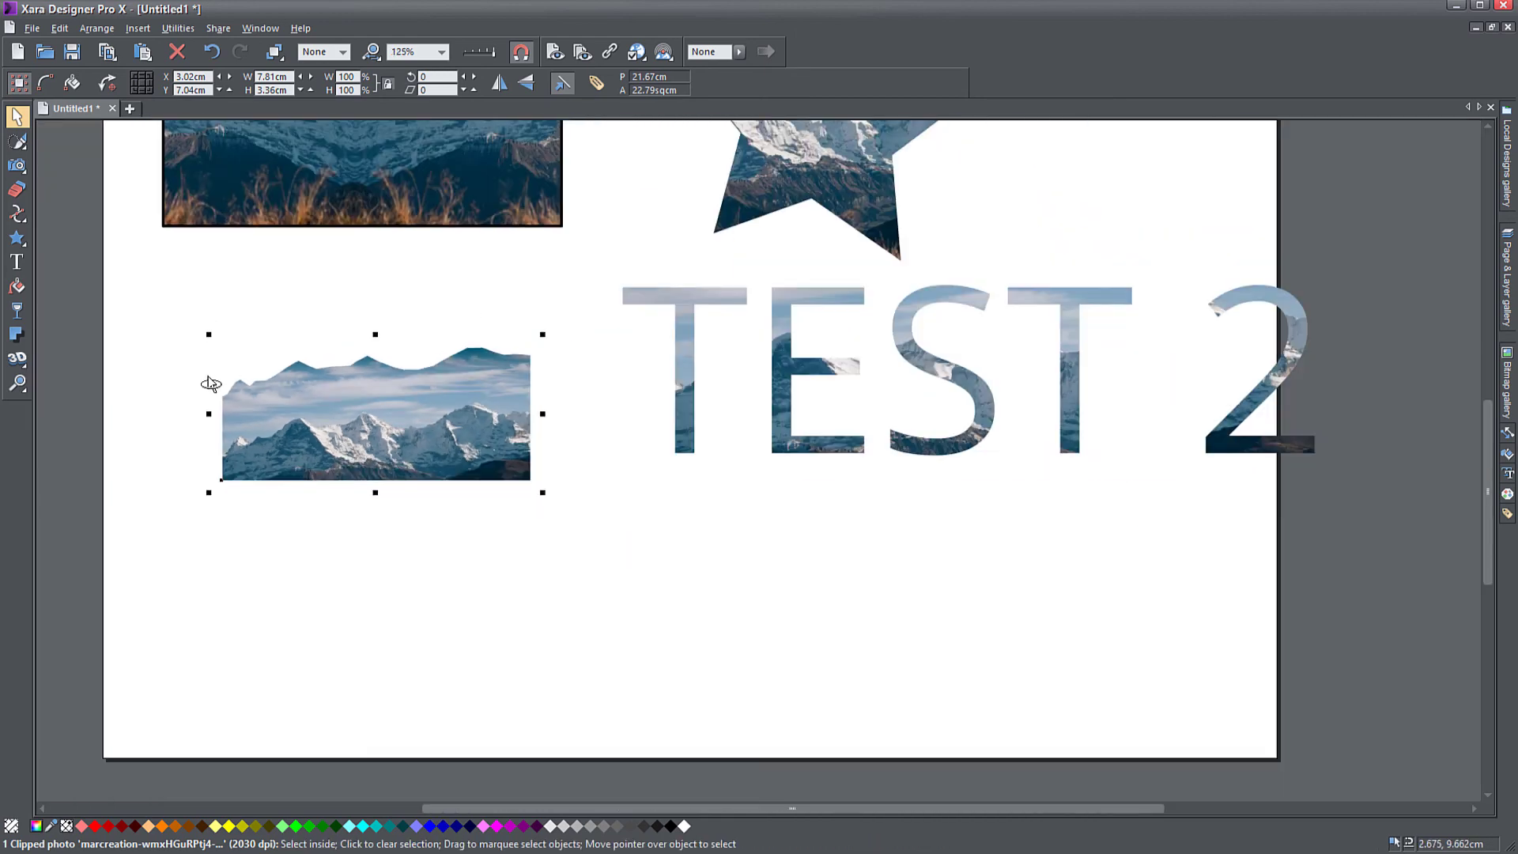
pyautogui.moveTo(537, 343); pyautogui.dragTo(479, 499)
pyautogui.scroll(-2, 479, 500)
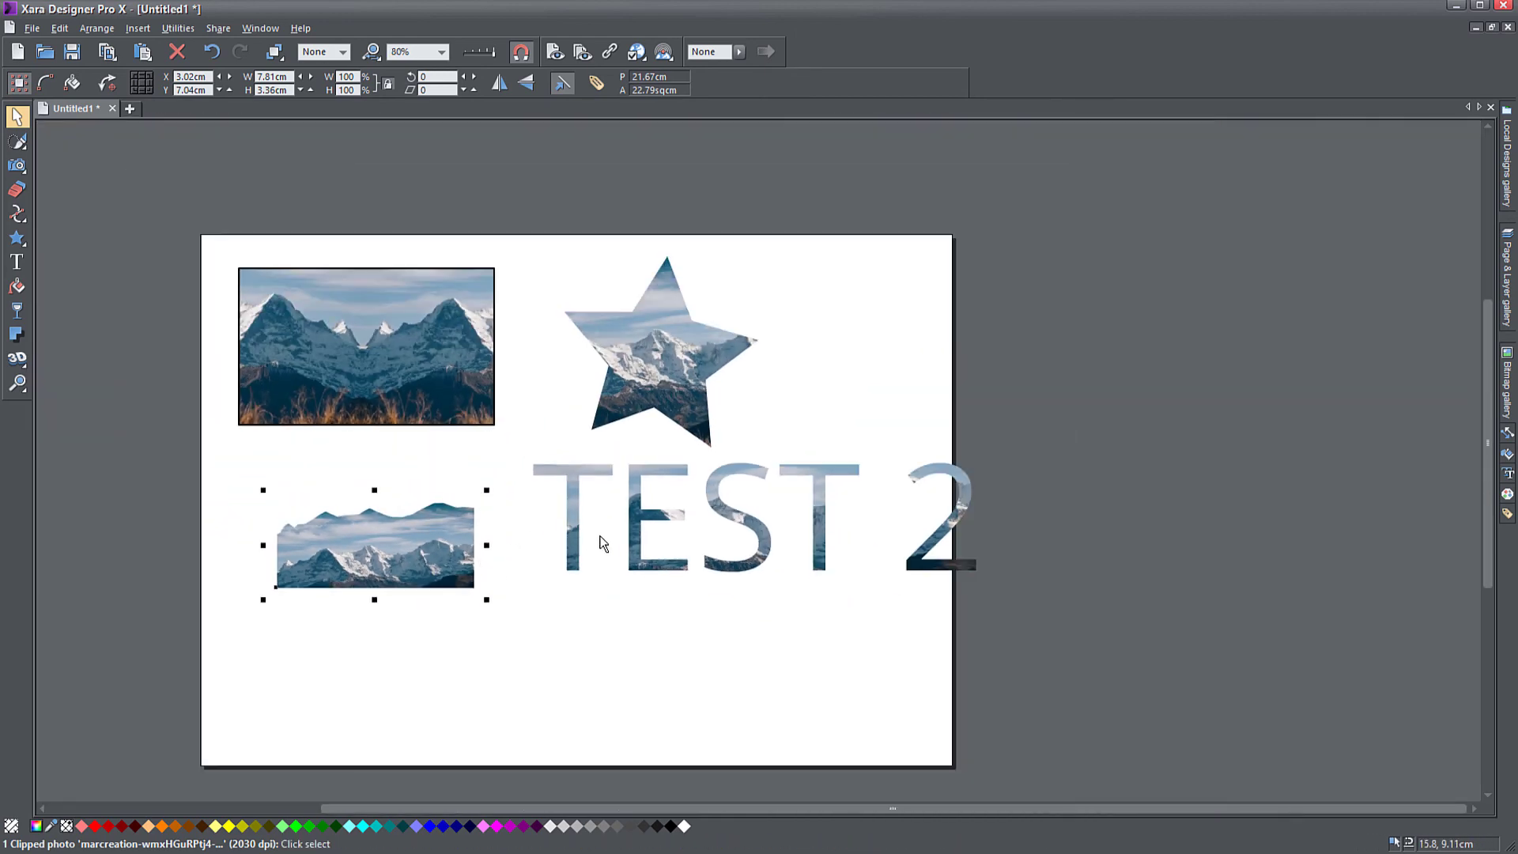